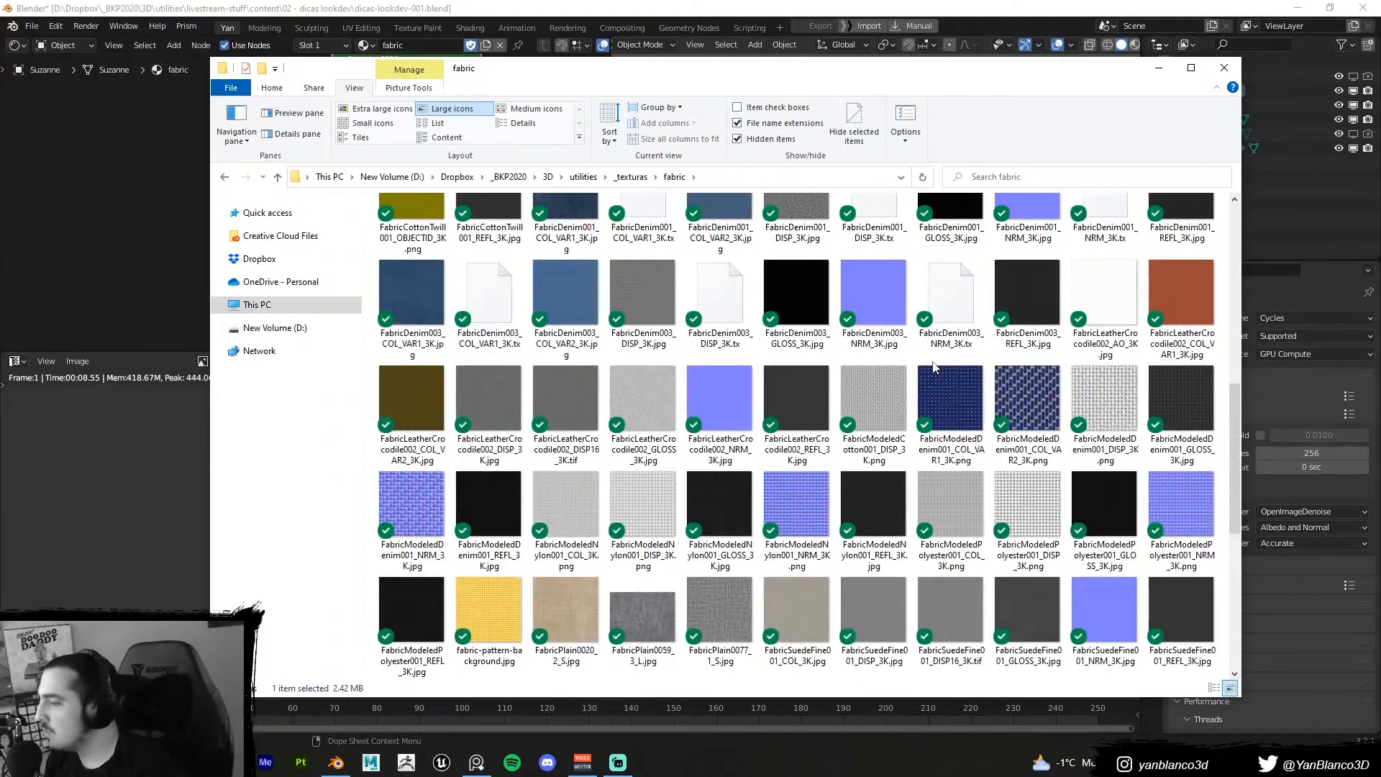
Browse the fabric texture folder and highlight FabricPlain0077_1_S.jpg
{"action": "scroll", "coordinate": [935, 375], "scroll_direction": "down", "scroll_amount": 5}
{"action": "scroll", "coordinate": [943, 396], "scroll_direction": "up", "scroll_amount": 3}
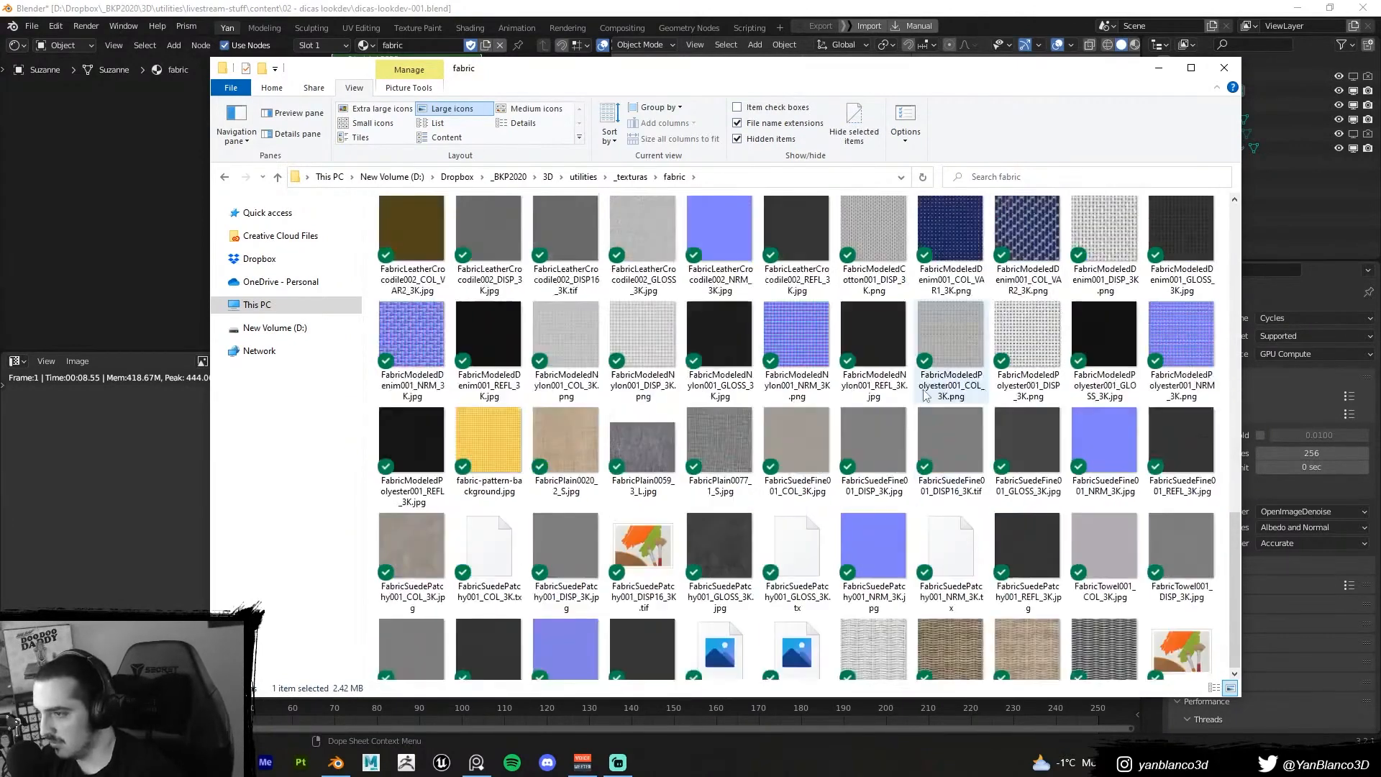
{"action": "scroll", "coordinate": [946, 403], "scroll_direction": "down", "scroll_amount": 3}
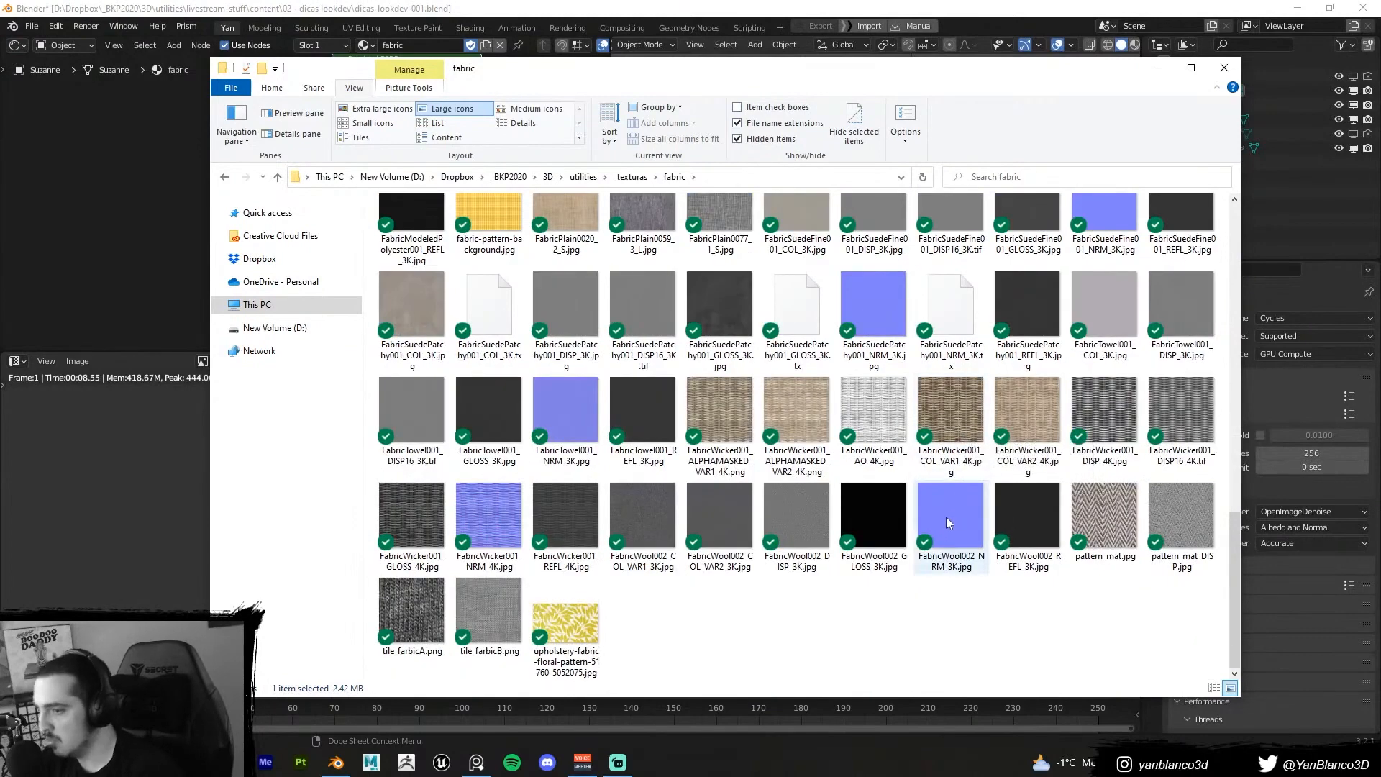
{"action": "scroll", "coordinate": [742, 579], "scroll_direction": "up", "scroll_amount": 3}
{"action": "scroll", "coordinate": [734, 547], "scroll_direction": "up", "scroll_amount": 4}
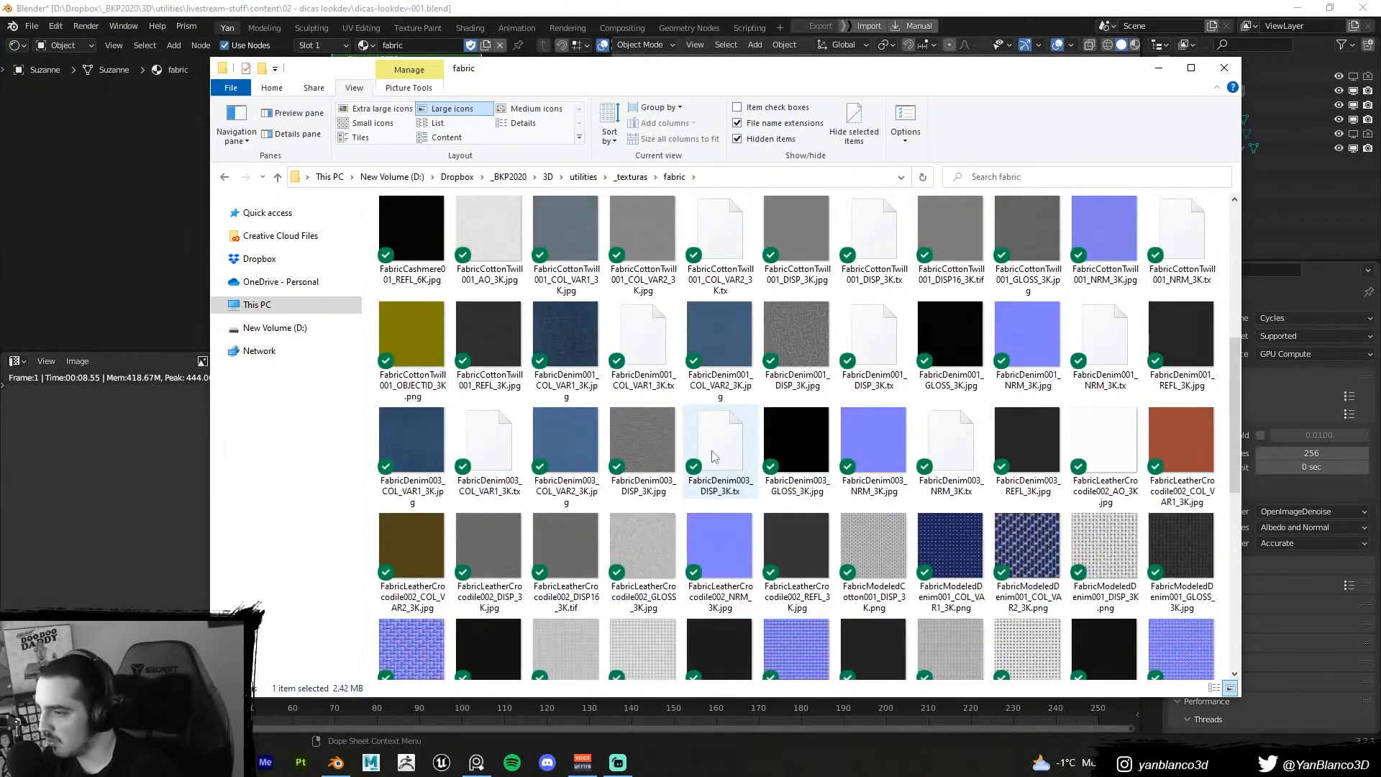
{"action": "scroll", "coordinate": [719, 468], "scroll_direction": "down", "scroll_amount": 3}
{"action": "left_click", "coordinate": [737, 487]}
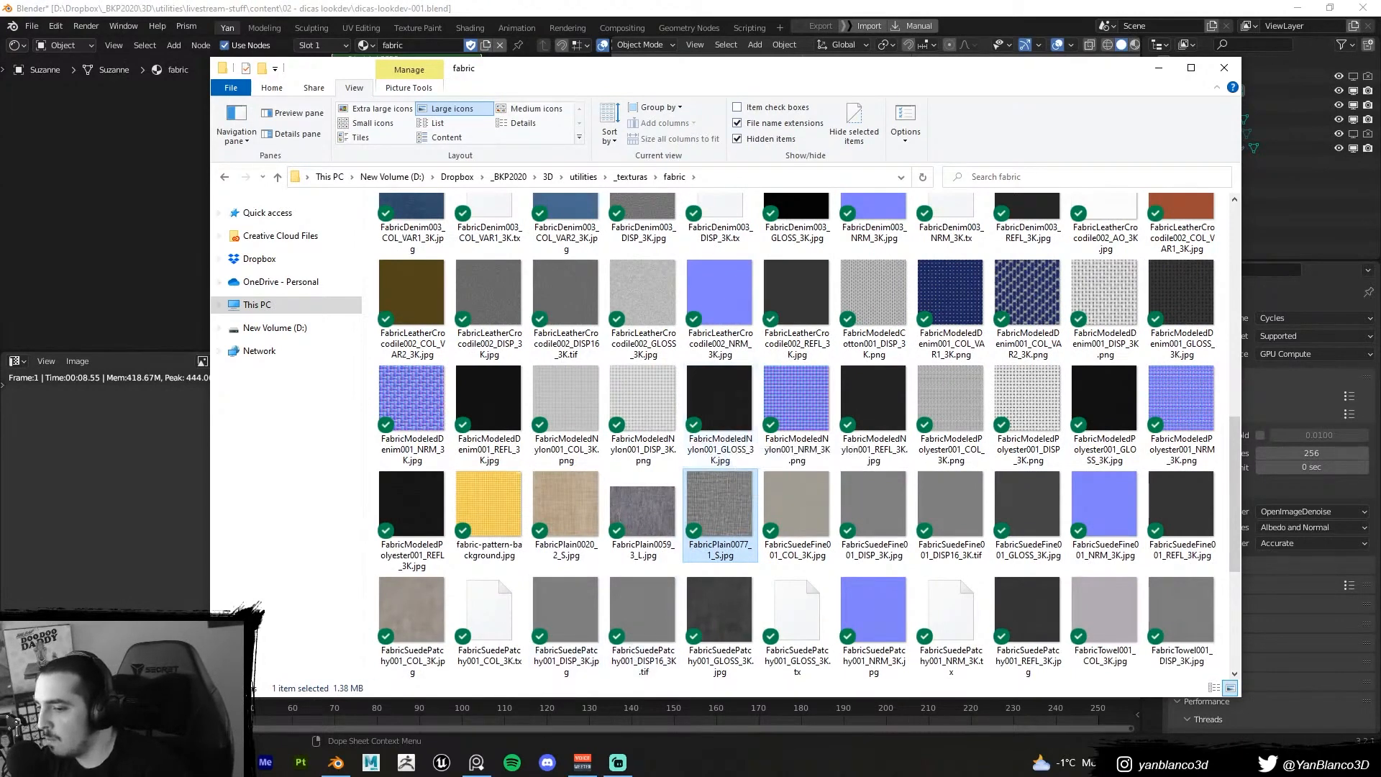
Switch to the browser to show the textures.com home page, and return to the fabric texture folder
{"action": "left_click", "coordinate": [160, 762]}
{"action": "left_click", "coordinate": [241, 698]}
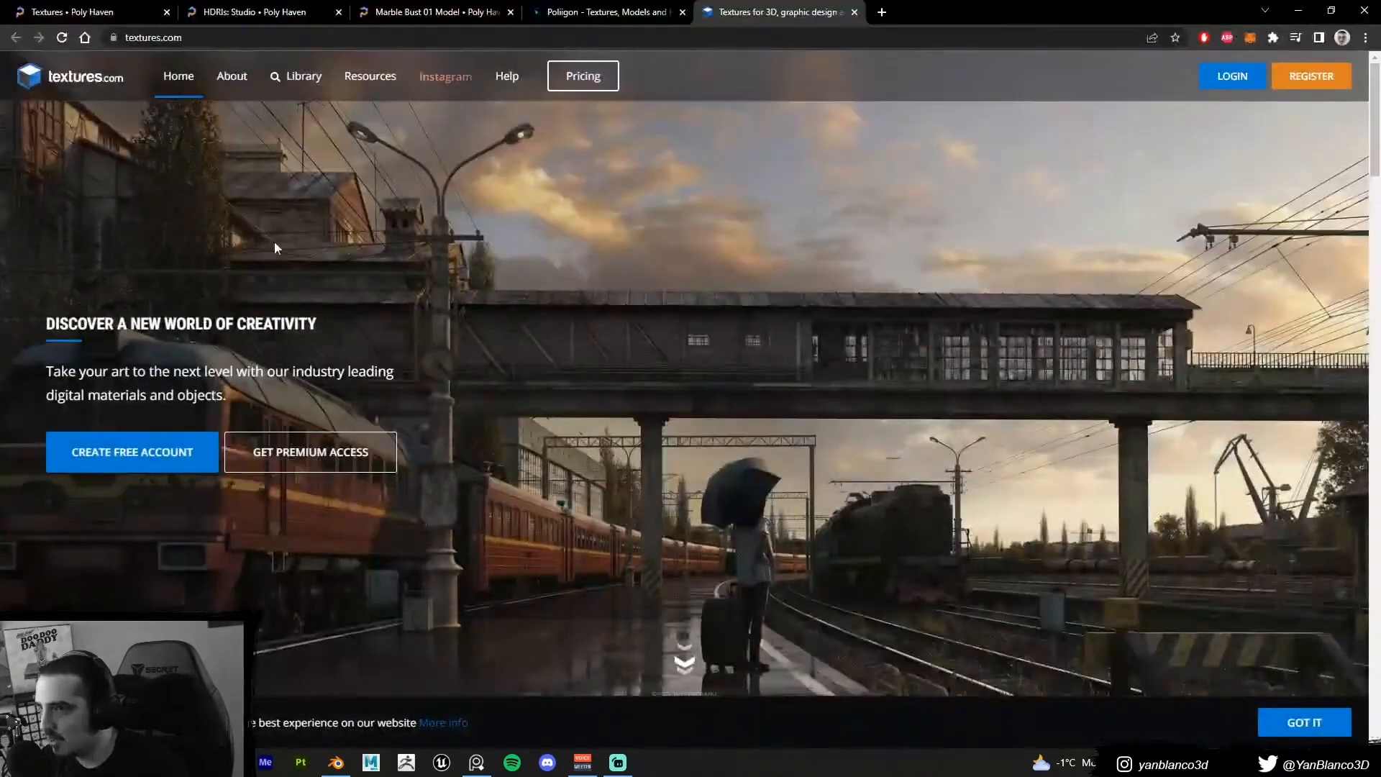
{"action": "left_click", "coordinate": [1301, 9]}
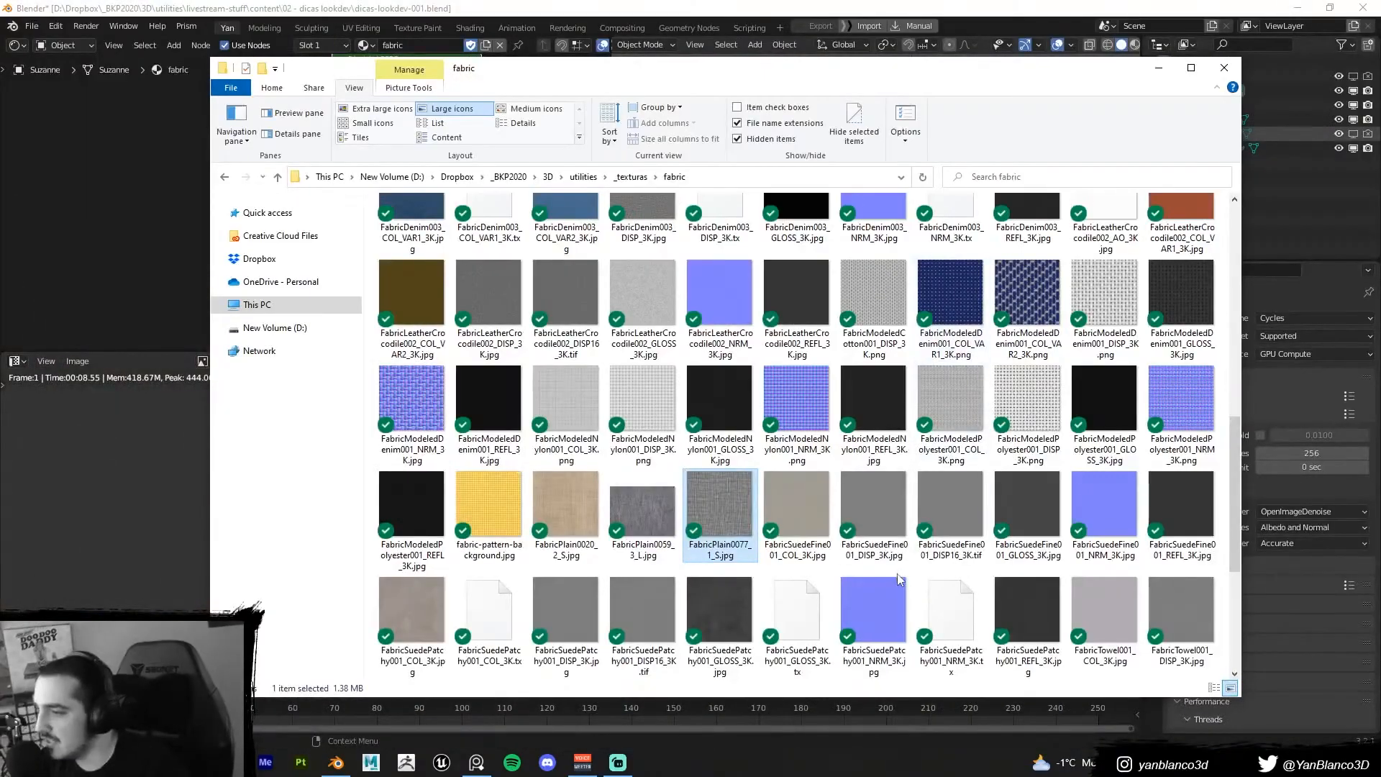
Look through the fabric folder for candidate maps, picking out canvas, carpet gloss, Chocofur bump and cashmere color files
{"action": "scroll", "coordinate": [741, 452], "scroll_direction": "down", "scroll_amount": 3}
{"action": "scroll", "coordinate": [742, 452], "scroll_direction": "up", "scroll_amount": 5}
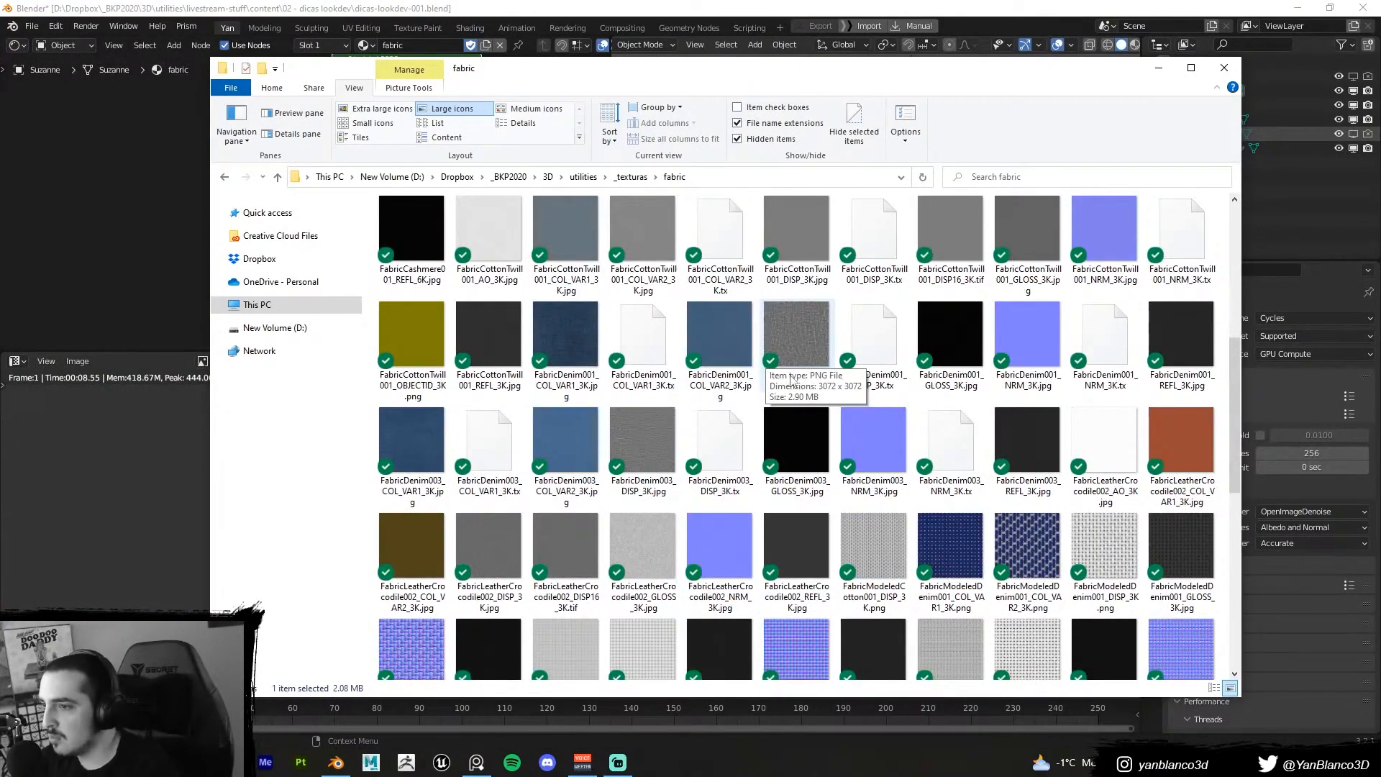
{"action": "scroll", "coordinate": [792, 379], "scroll_direction": "up", "scroll_amount": 3}
{"action": "left_click", "coordinate": [879, 331]}
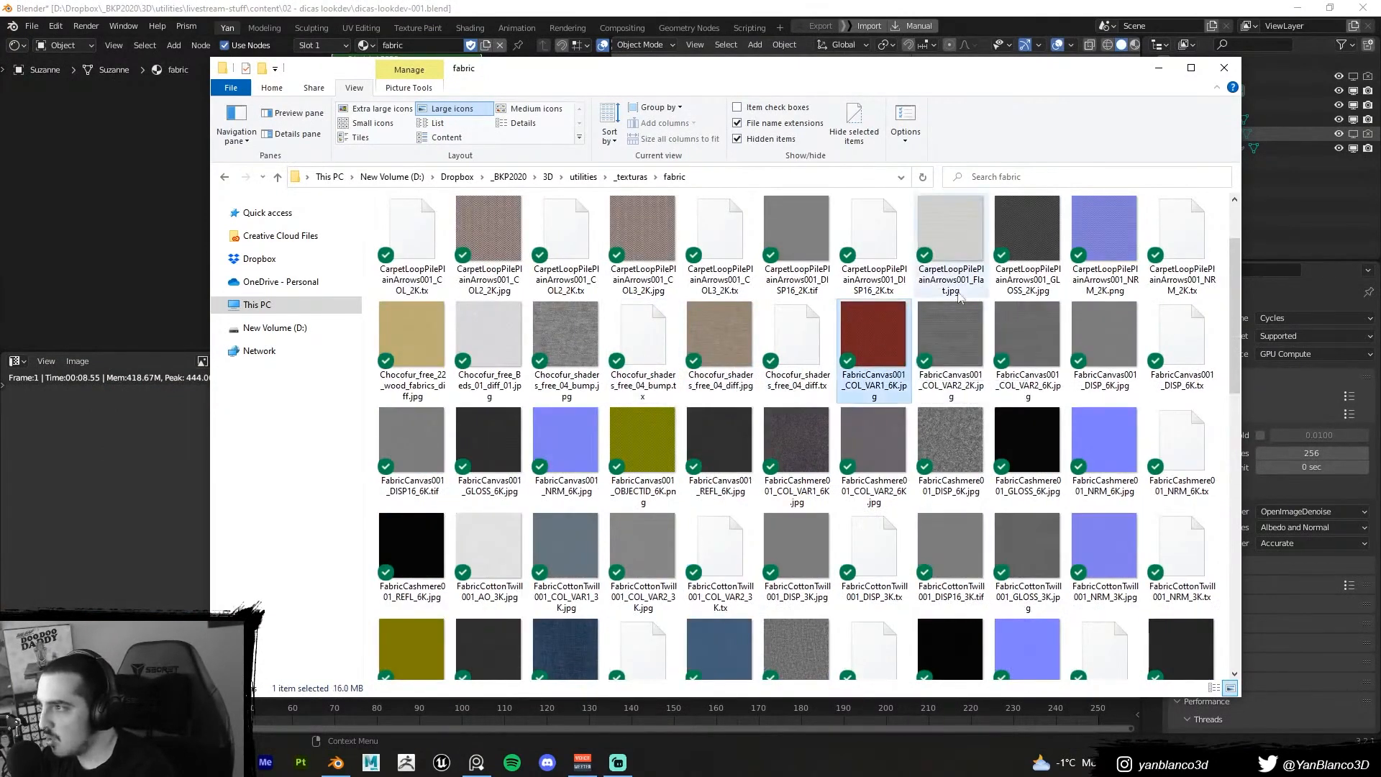
{"action": "left_click", "coordinate": [1025, 237]}
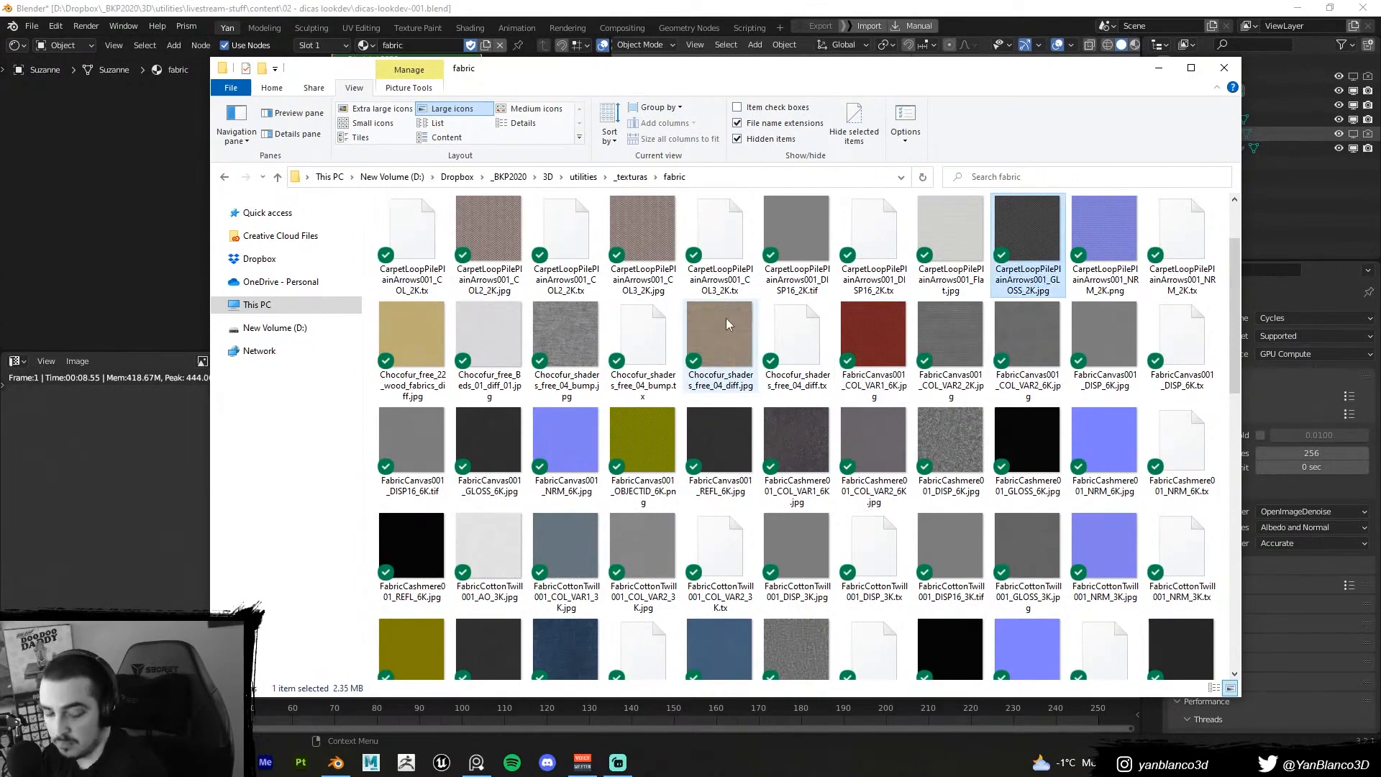
{"action": "left_click", "coordinate": [566, 337]}
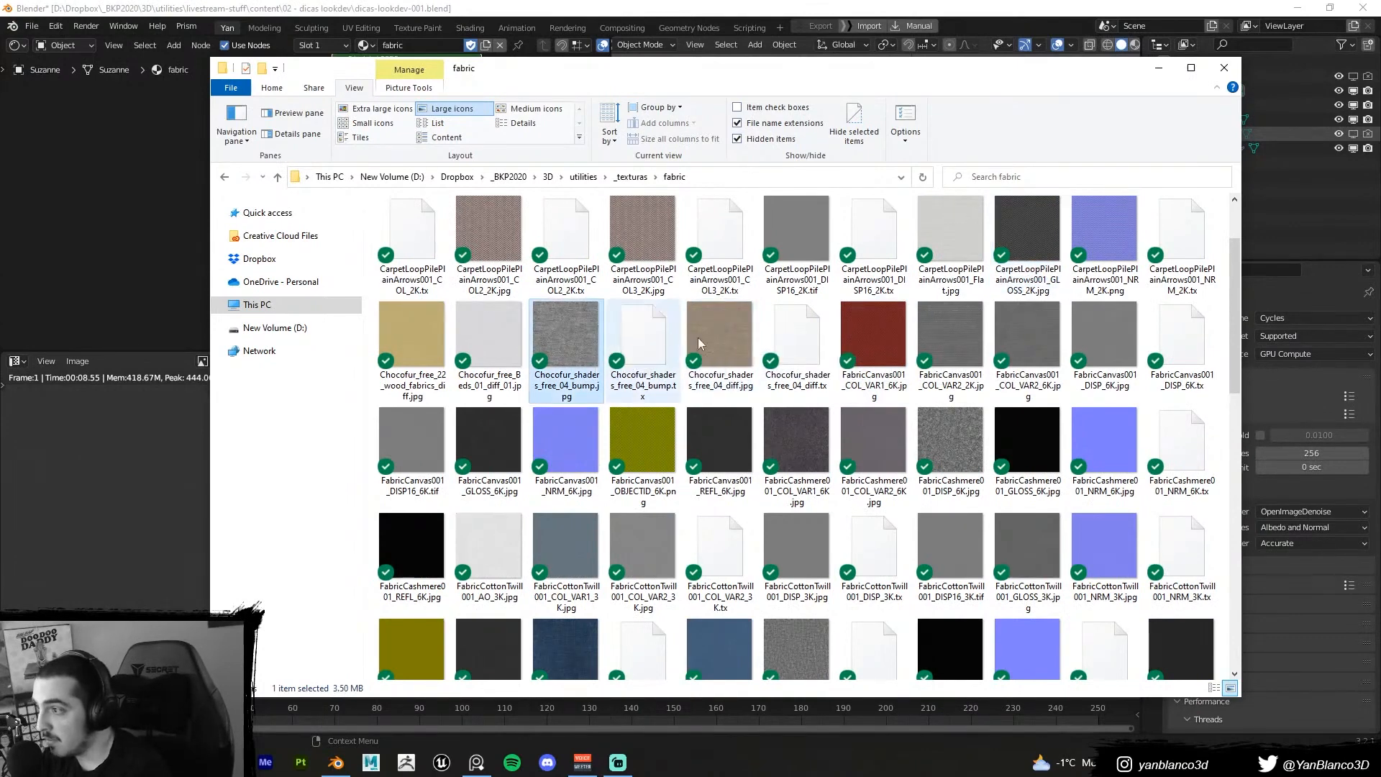
{"action": "left_click", "coordinate": [883, 442]}
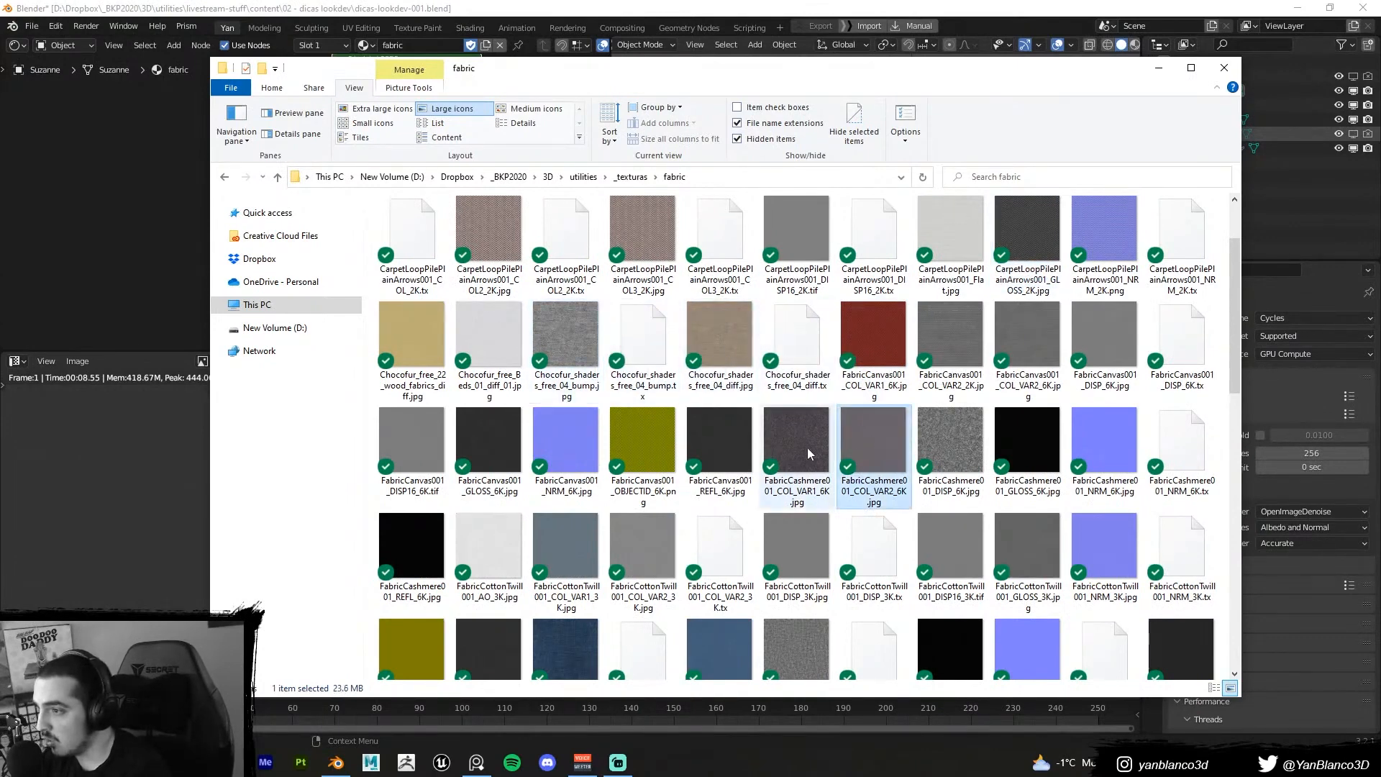
Turn on the preview pane for the fabric folder window
{"action": "left_click", "coordinate": [1232, 691]}
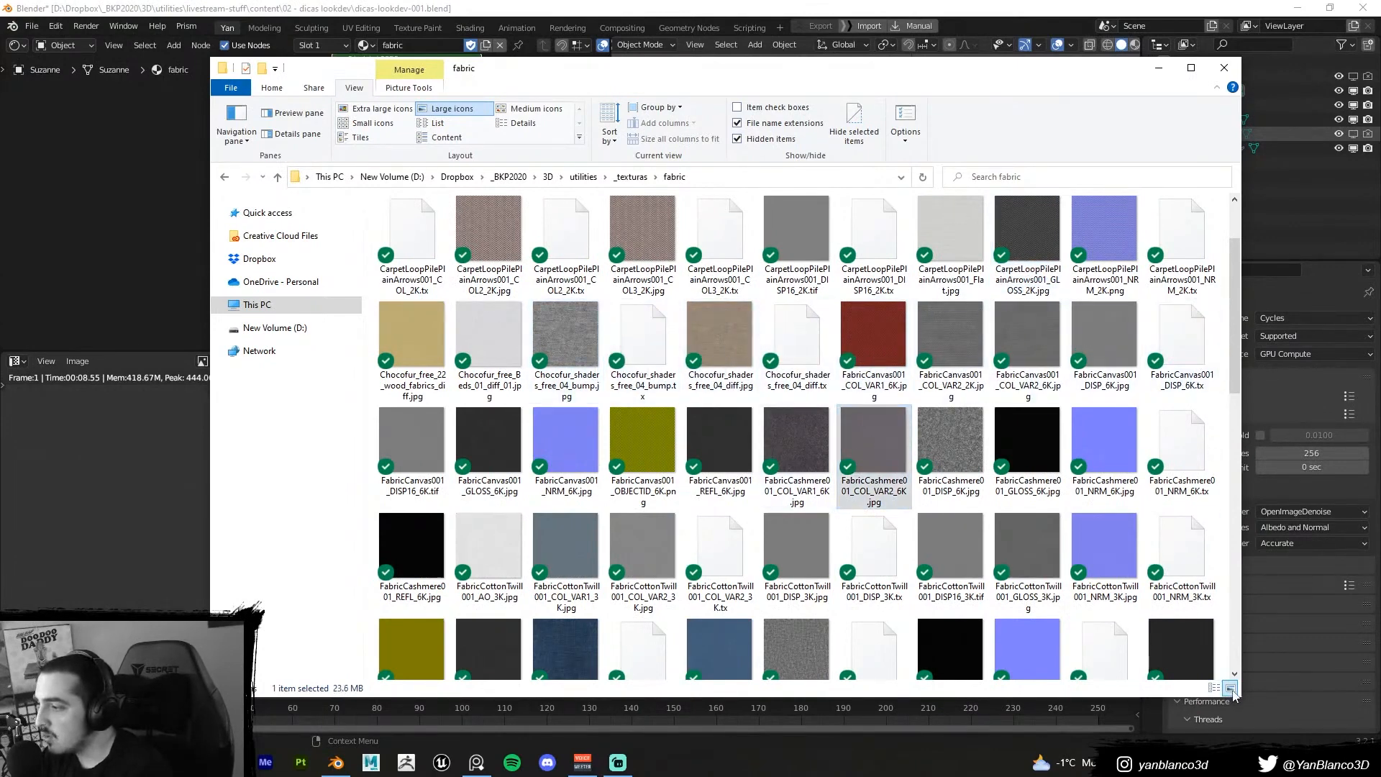
{"action": "left_click", "coordinate": [395, 89]}
{"action": "left_click", "coordinate": [352, 91]}
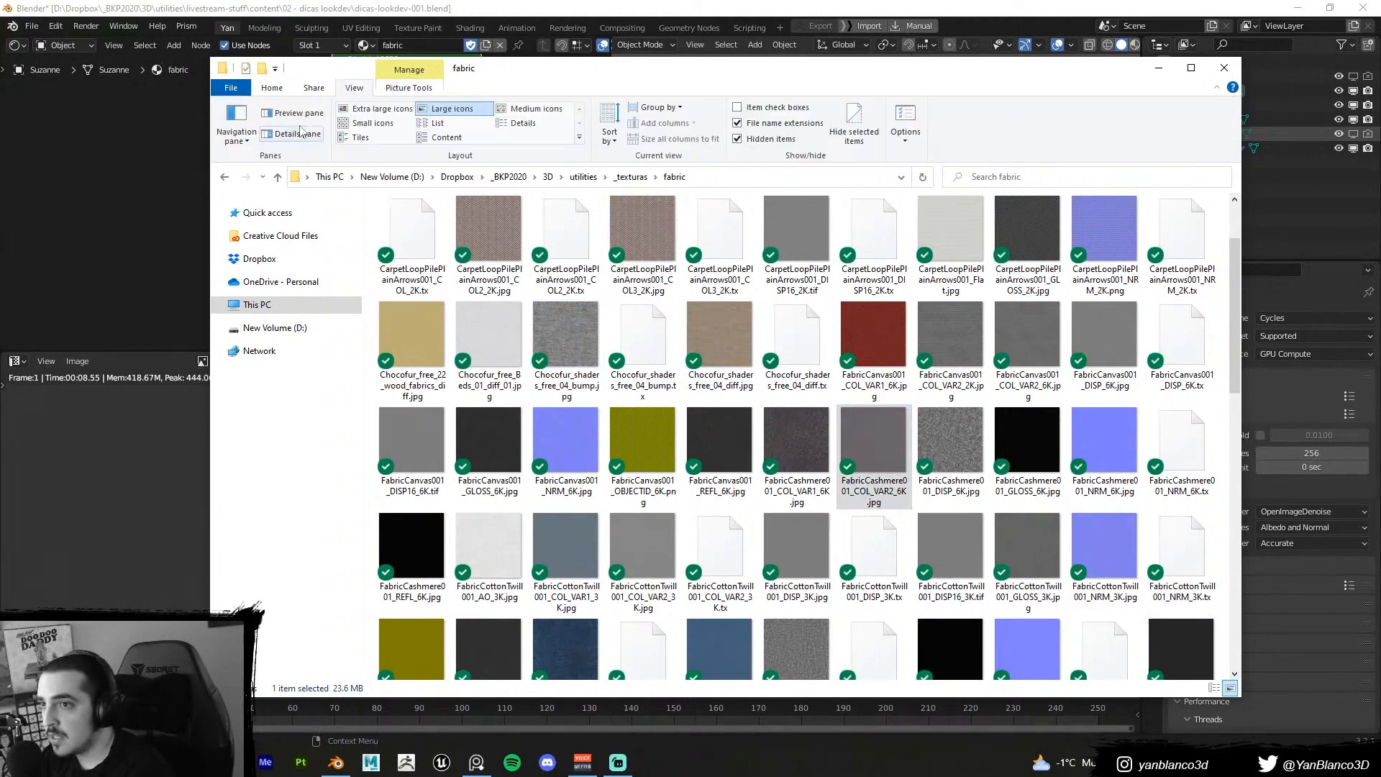
{"action": "left_click", "coordinate": [237, 135]}
{"action": "left_click", "coordinate": [292, 113]}
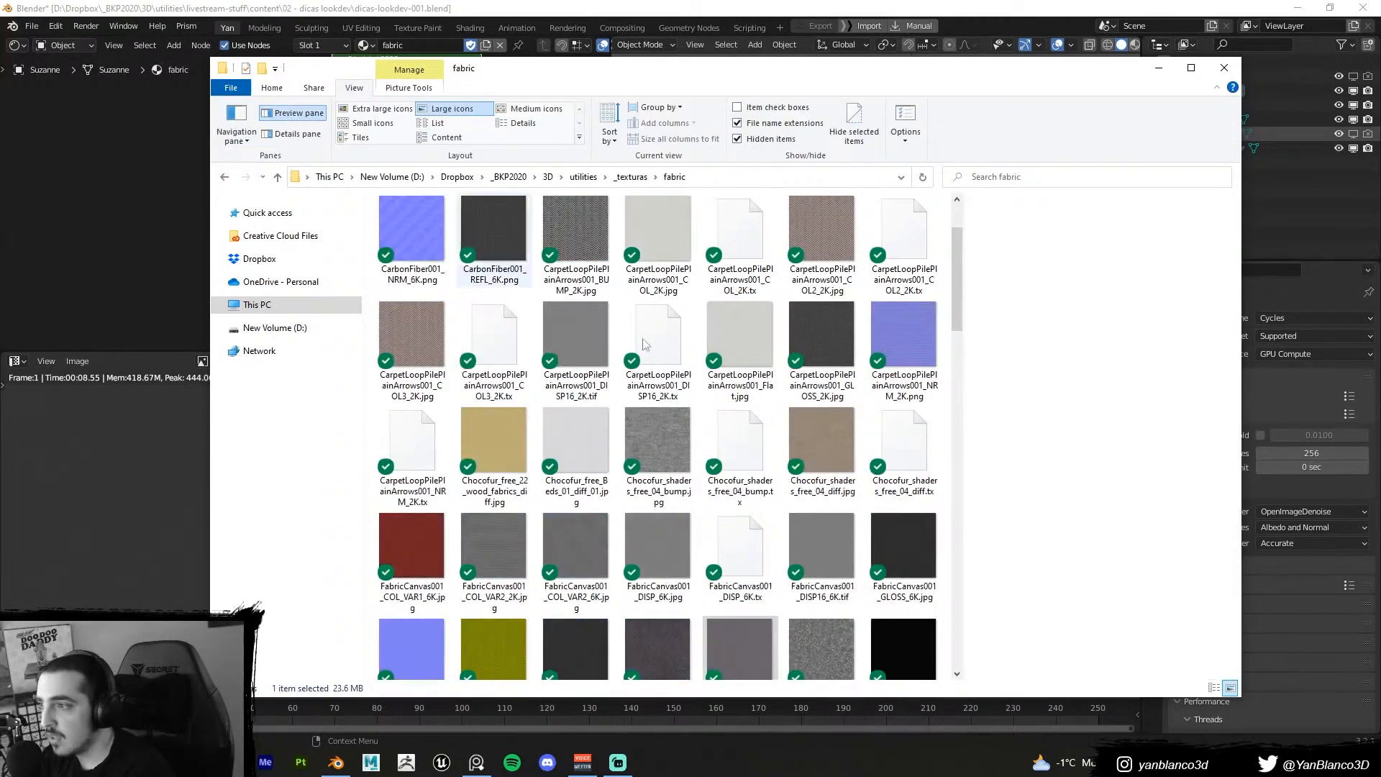
Preview Chocofur_shaders_free_04_diff.jpg and the FabricCottonTwill001 normal, gloss and displacement maps at larger size
{"action": "left_click", "coordinate": [828, 441]}
{"action": "scroll", "coordinate": [828, 474], "scroll_direction": "down", "scroll_amount": 3}
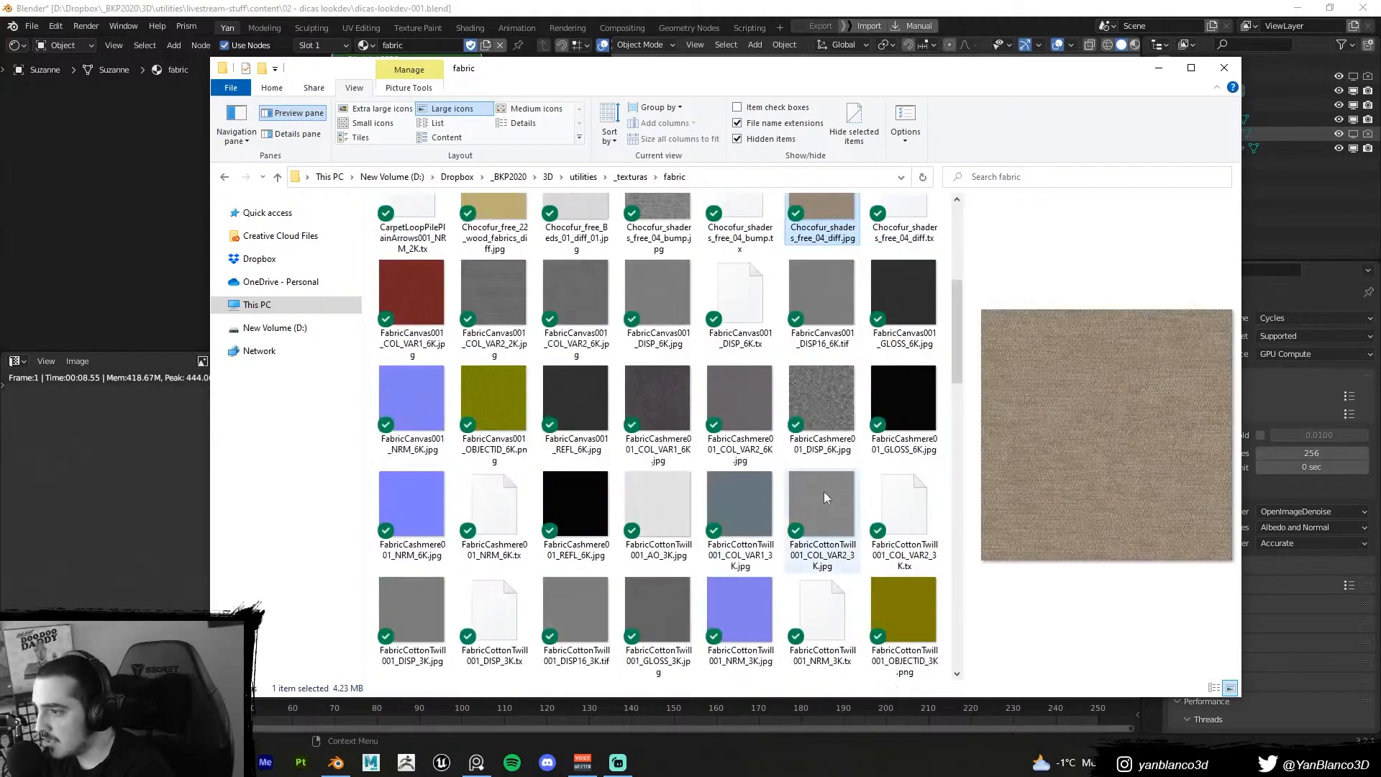
{"action": "left_click", "coordinate": [736, 591]}
{"action": "left_click", "coordinate": [658, 610]}
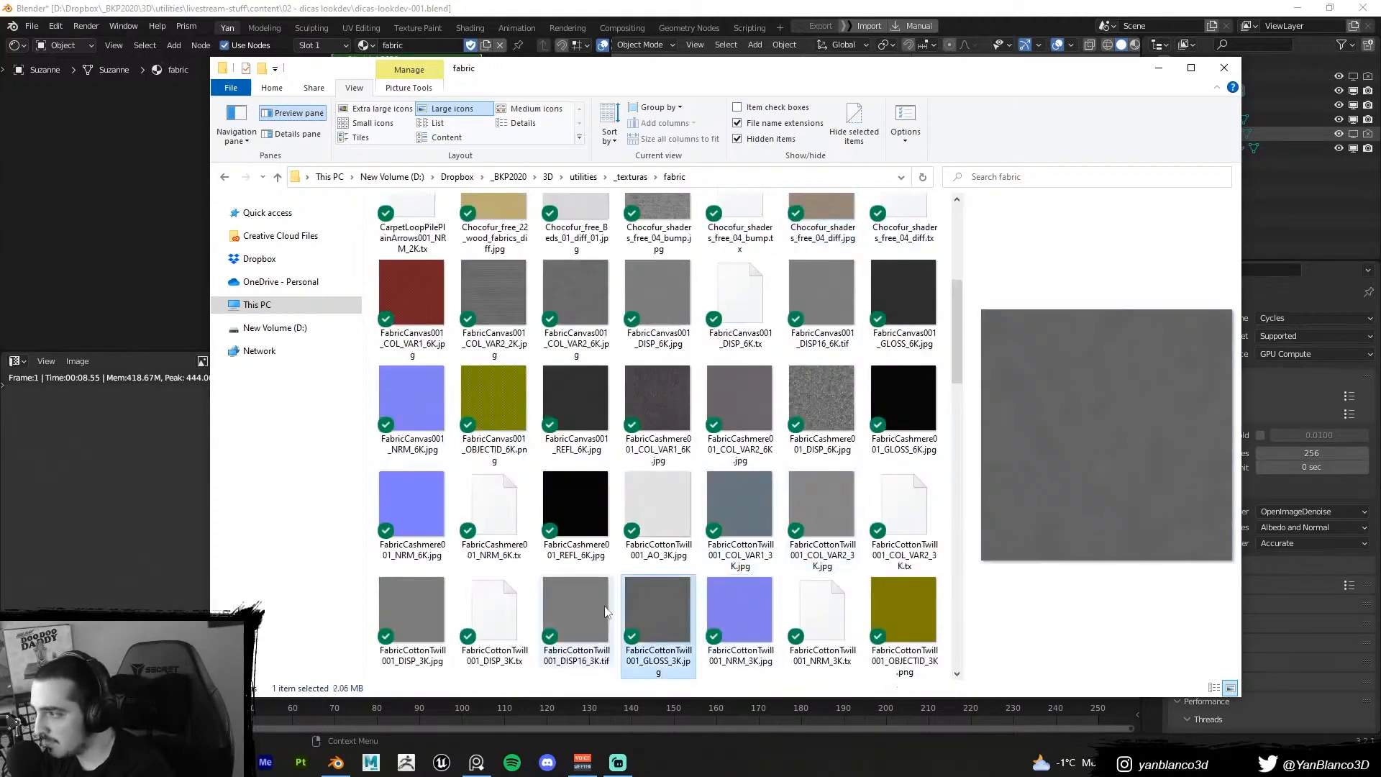
{"action": "left_click", "coordinate": [605, 610]}
{"action": "left_click", "coordinate": [438, 613]}
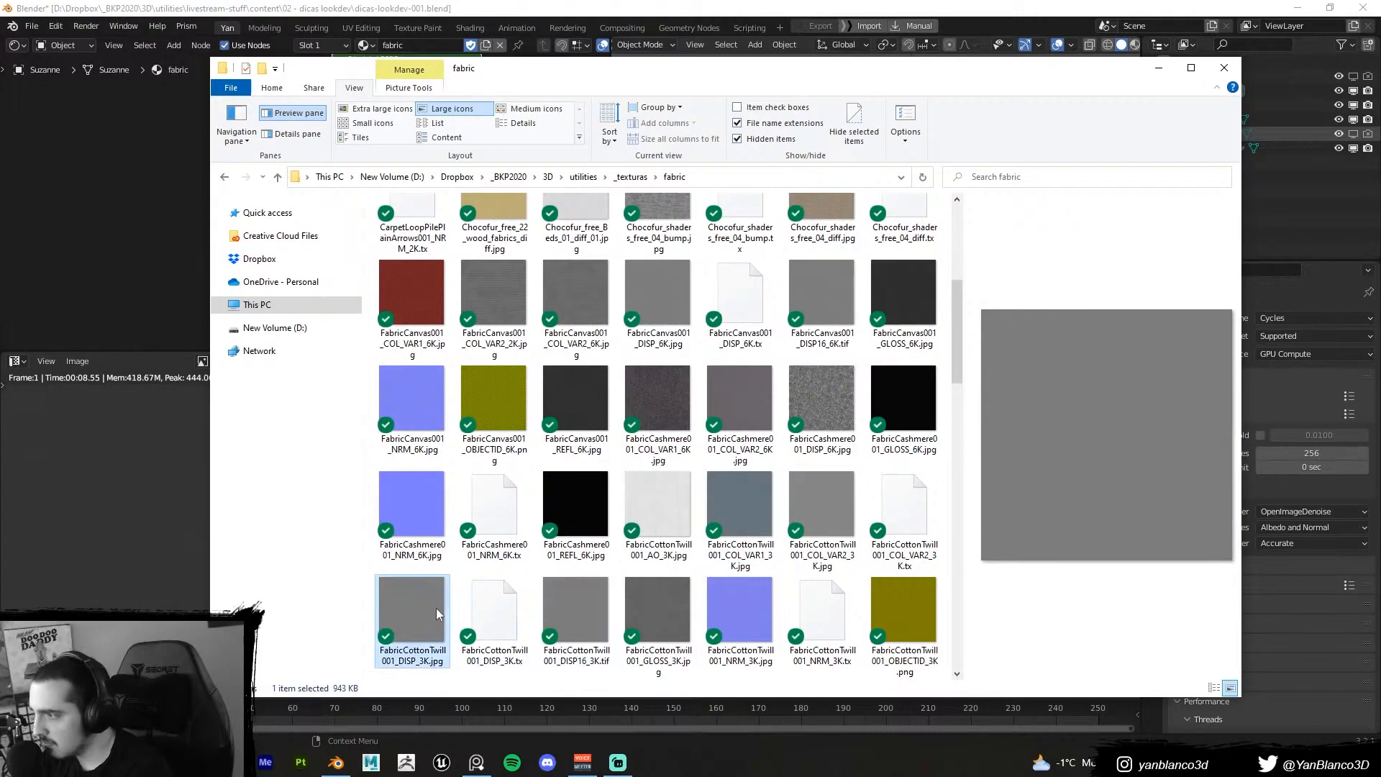
Bring FabricCottonTwill001_DISP_3K.jpg into Blender's fabric material as an image texture node and preview its color output on Suzanne
{"action": "key", "text": "alt+Tab"}
{"action": "left_click_drag", "start_coordinate": [418, 605], "coordinate": [126, 179]}
{"action": "key", "text": "alt+Tab"}
{"action": "key", "text": "alt+Tab"}
{"action": "middle_click_drag", "start_coordinate": [170, 156], "coordinate": [278, 186]}
{"action": "left_click_drag", "start_coordinate": [287, 184], "coordinate": [194, 132]}
{"action": "left_click", "coordinate": [194, 132], "text": "ctrl+shift"}
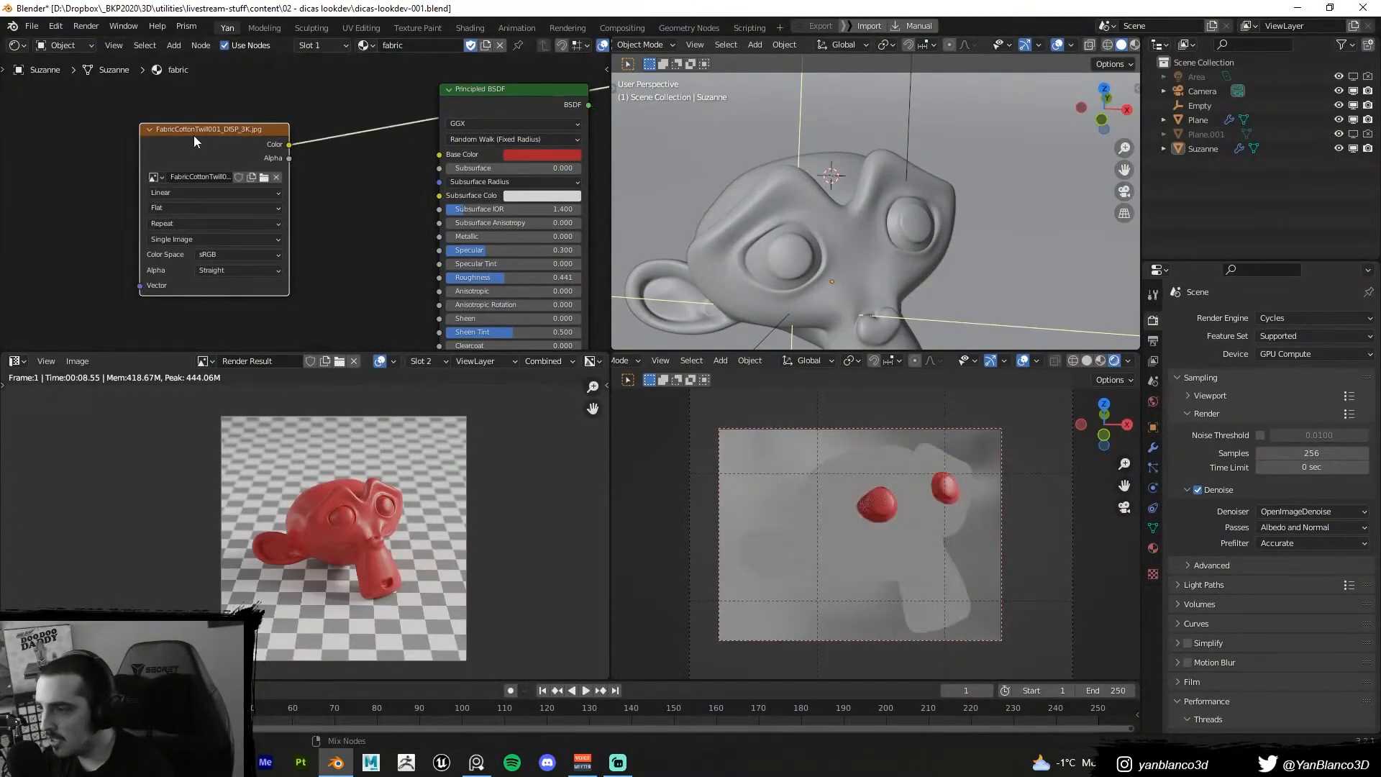
Remove the plastic material slot from Suzanne, keeping only the fabric material
{"action": "scroll", "coordinate": [894, 594], "scroll_direction": "up", "scroll_amount": 5}
{"action": "left_click", "coordinate": [822, 251]}
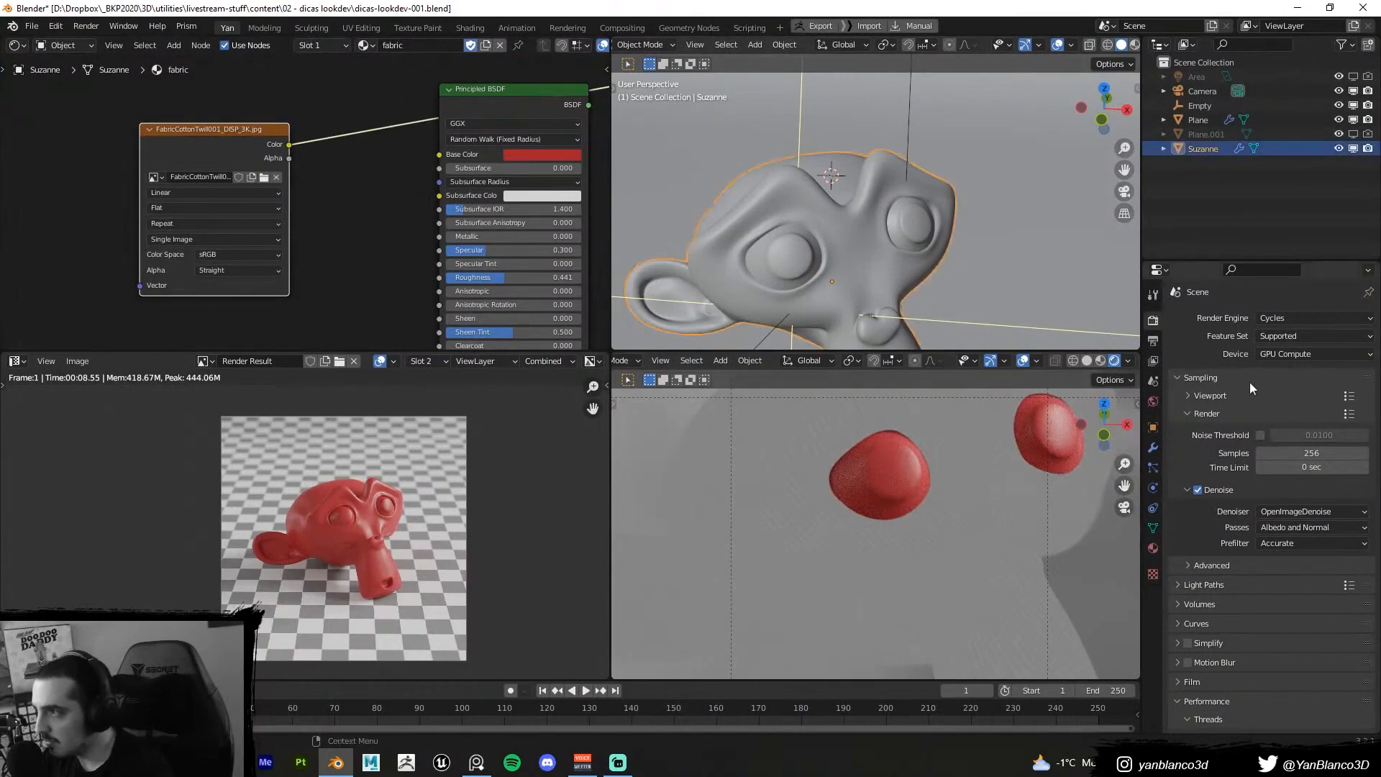
{"action": "left_click", "coordinate": [1154, 548]}
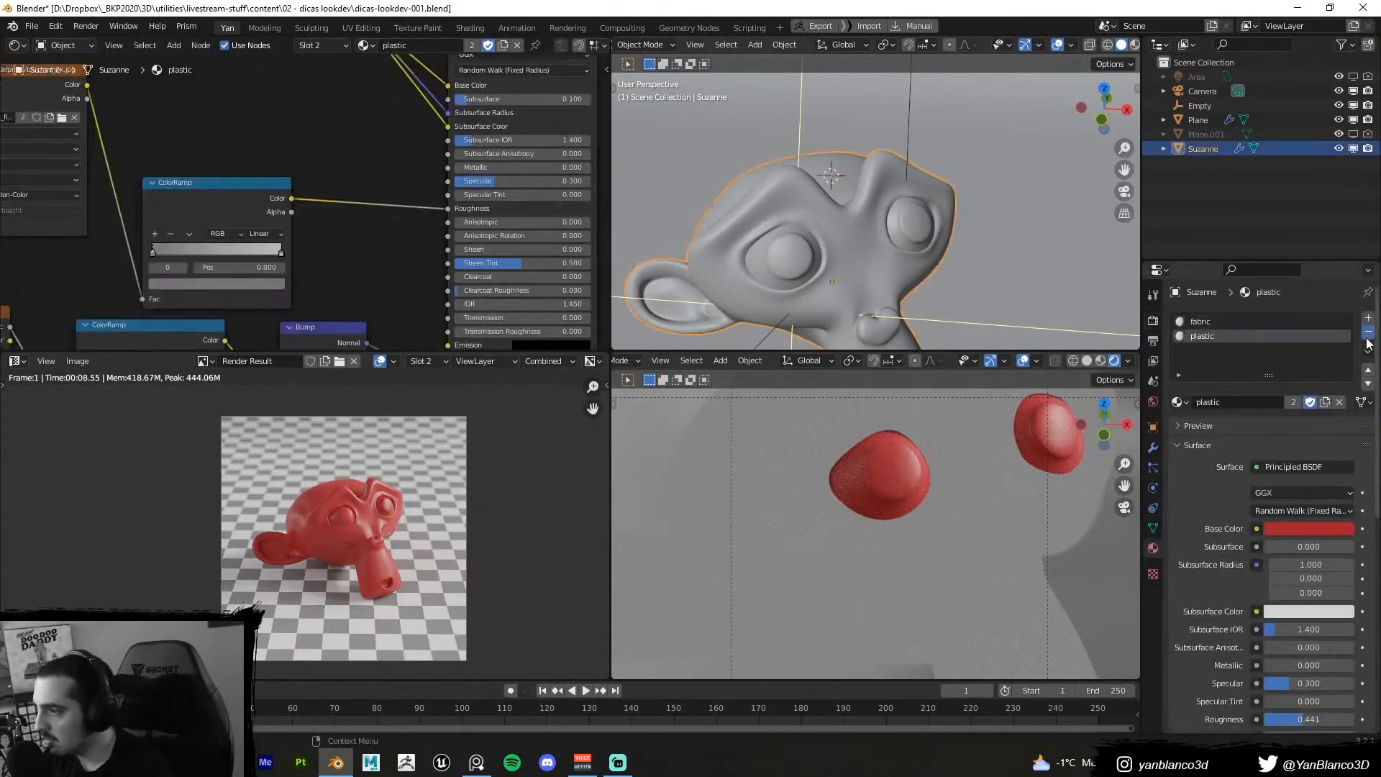
{"action": "scroll", "coordinate": [834, 511], "scroll_direction": "down", "scroll_amount": 3}
Add Texture Coordinate and Mapping nodes to the fabric image texture and feed the Mapping vector from Object coordinates
{"action": "middle_click_drag", "start_coordinate": [395, 267], "coordinate": [512, 279]}
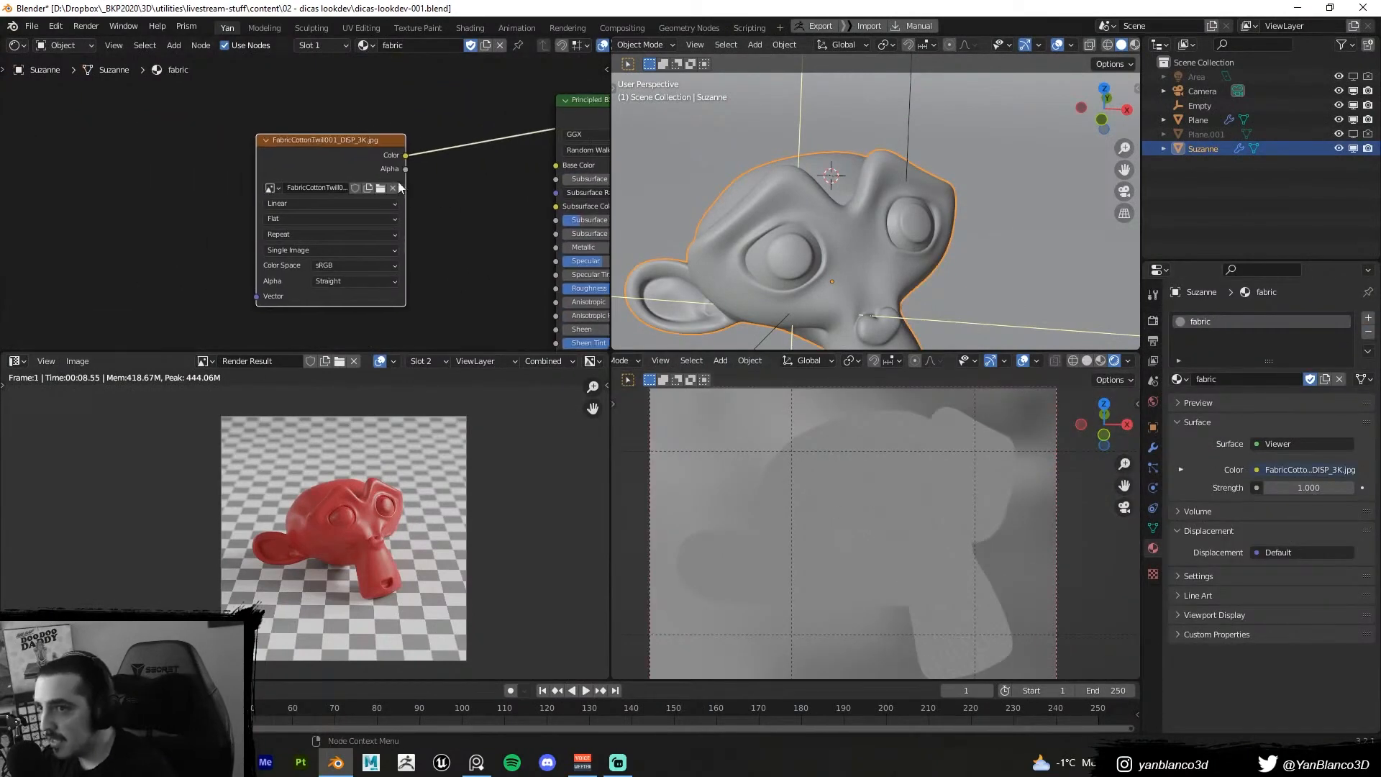
{"action": "key", "text": "ctrl+t"}
{"action": "middle_click_drag", "start_coordinate": [345, 159], "coordinate": [573, 155]}
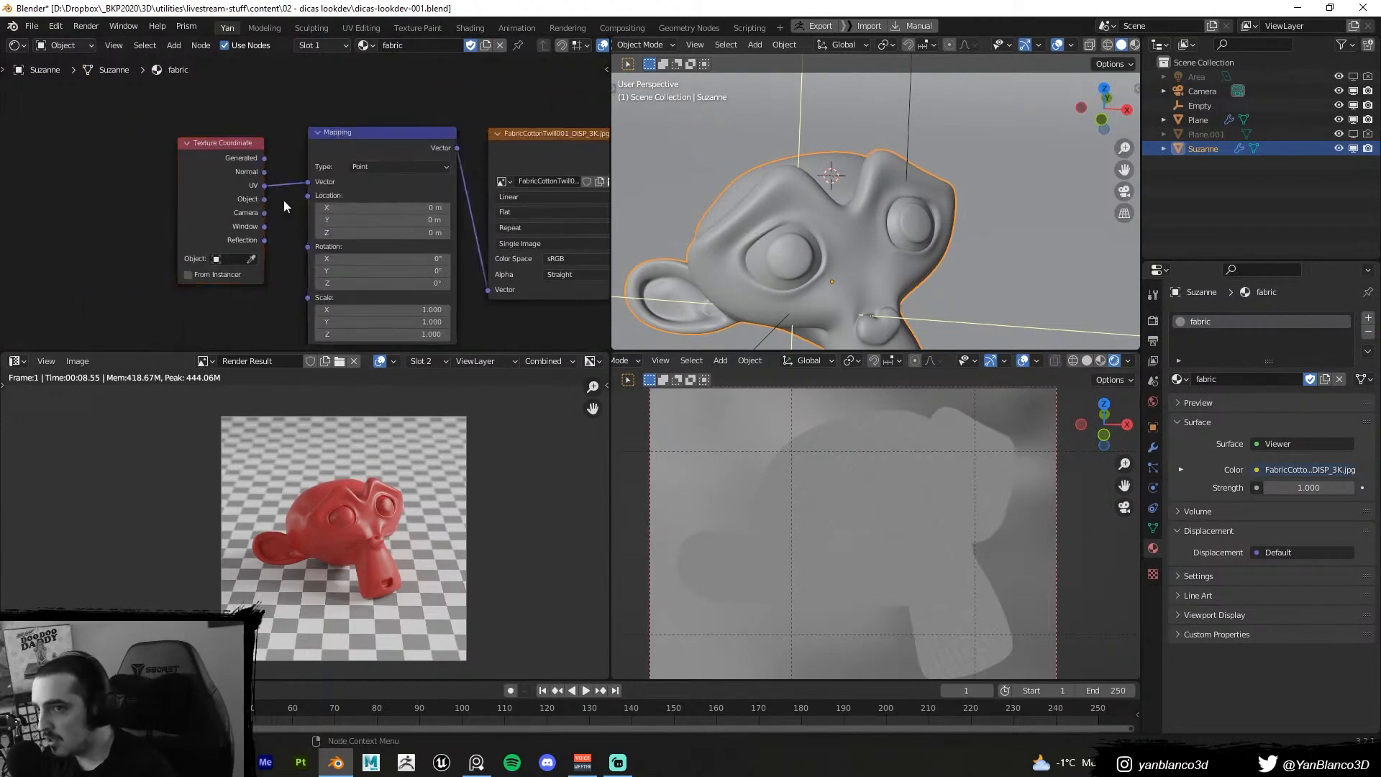
{"action": "left_click_drag", "start_coordinate": [265, 199], "coordinate": [313, 185]}
Set the cotton twill image texture's projection to Box
{"action": "middle_click_drag", "start_coordinate": [520, 214], "coordinate": [424, 214]}
{"action": "left_click", "coordinate": [425, 214]}
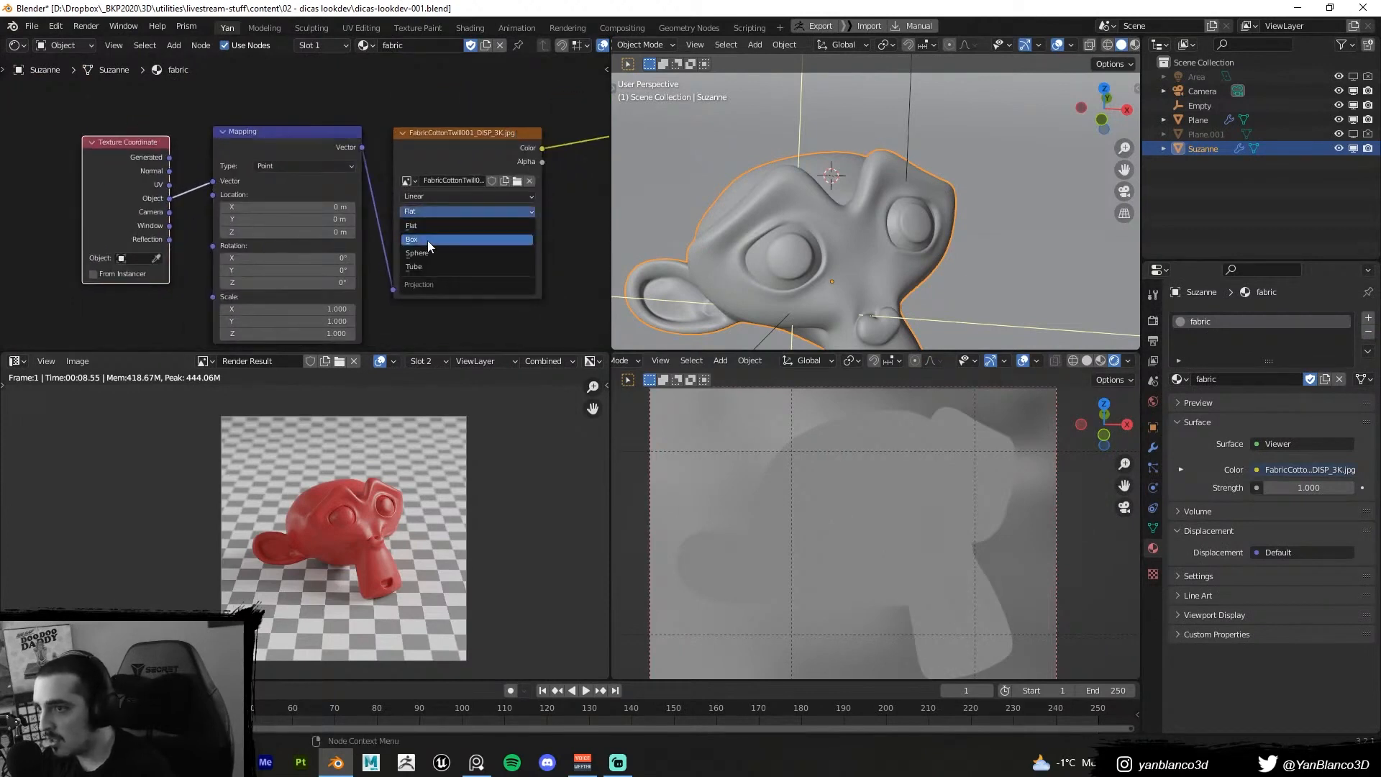
{"action": "left_click", "coordinate": [427, 241]}
{"action": "scroll", "coordinate": [443, 244], "scroll_direction": "up", "scroll_amount": 1}
{"action": "scroll", "coordinate": [443, 244], "scroll_direction": "up", "scroll_amount": 1}
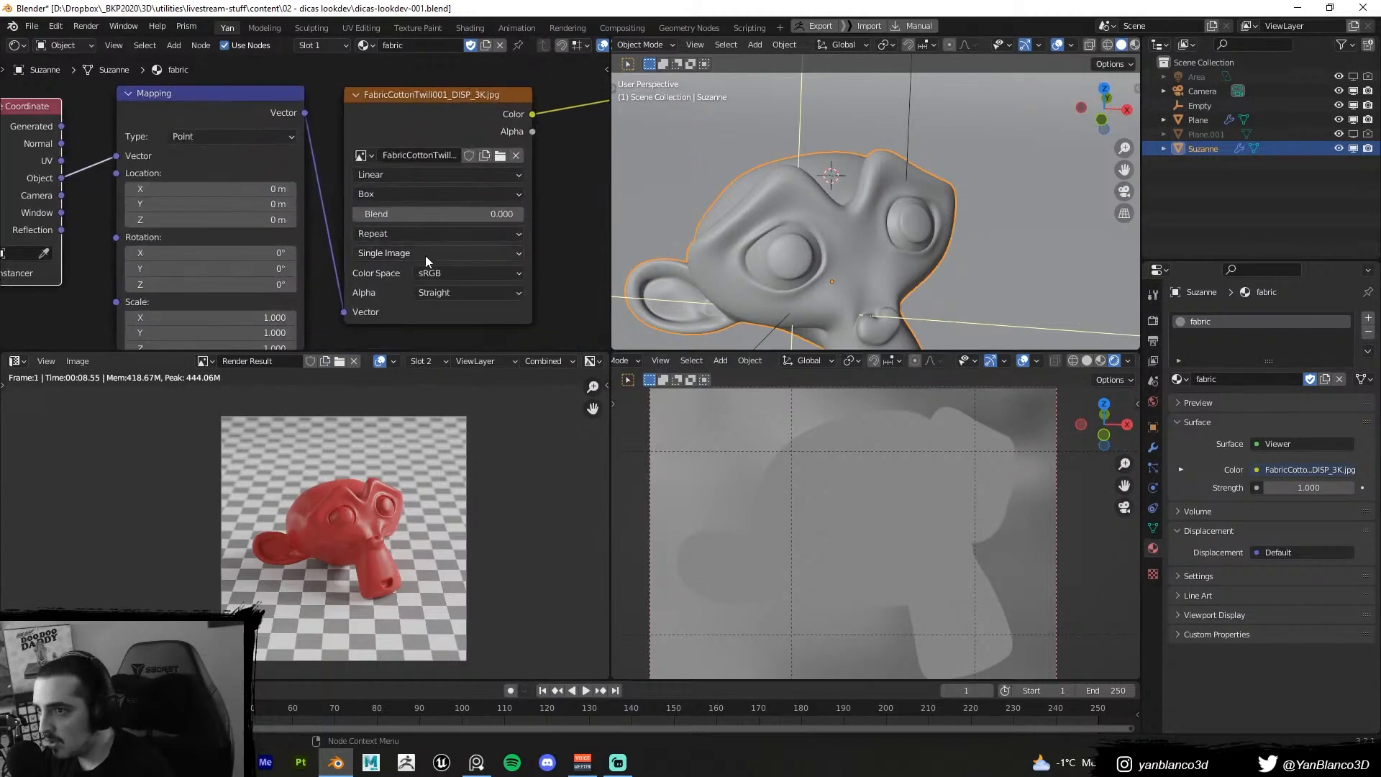
Move the texture coordinate, mapping and image texture nodes together to make room before the Principled BSDF
{"action": "scroll", "coordinate": [319, 195], "scroll_direction": "down", "scroll_amount": 4}
{"action": "left_click_drag", "start_coordinate": [107, 120], "coordinate": [415, 198]}
{"action": "key", "text": "g"}
{"action": "left_click", "coordinate": [248, 167]}
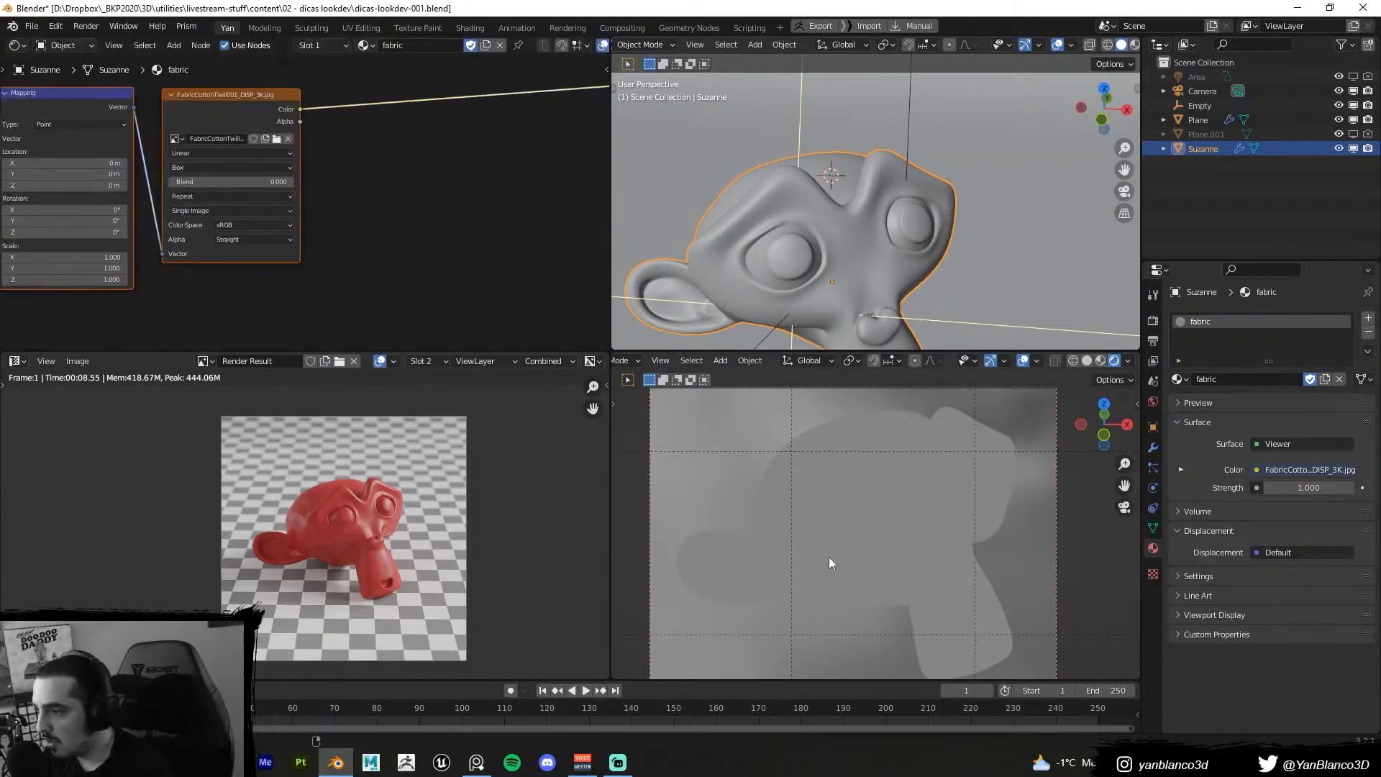
Adjust the Mapping node's X, Y and Z scale uniformly while checking the fabric close up in the rendered view
{"action": "scroll", "coordinate": [843, 562], "scroll_direction": "up", "scroll_amount": 5}
{"action": "key", "text": "alt+a"}
{"action": "middle_click_drag", "start_coordinate": [63, 259], "coordinate": [259, 244]}
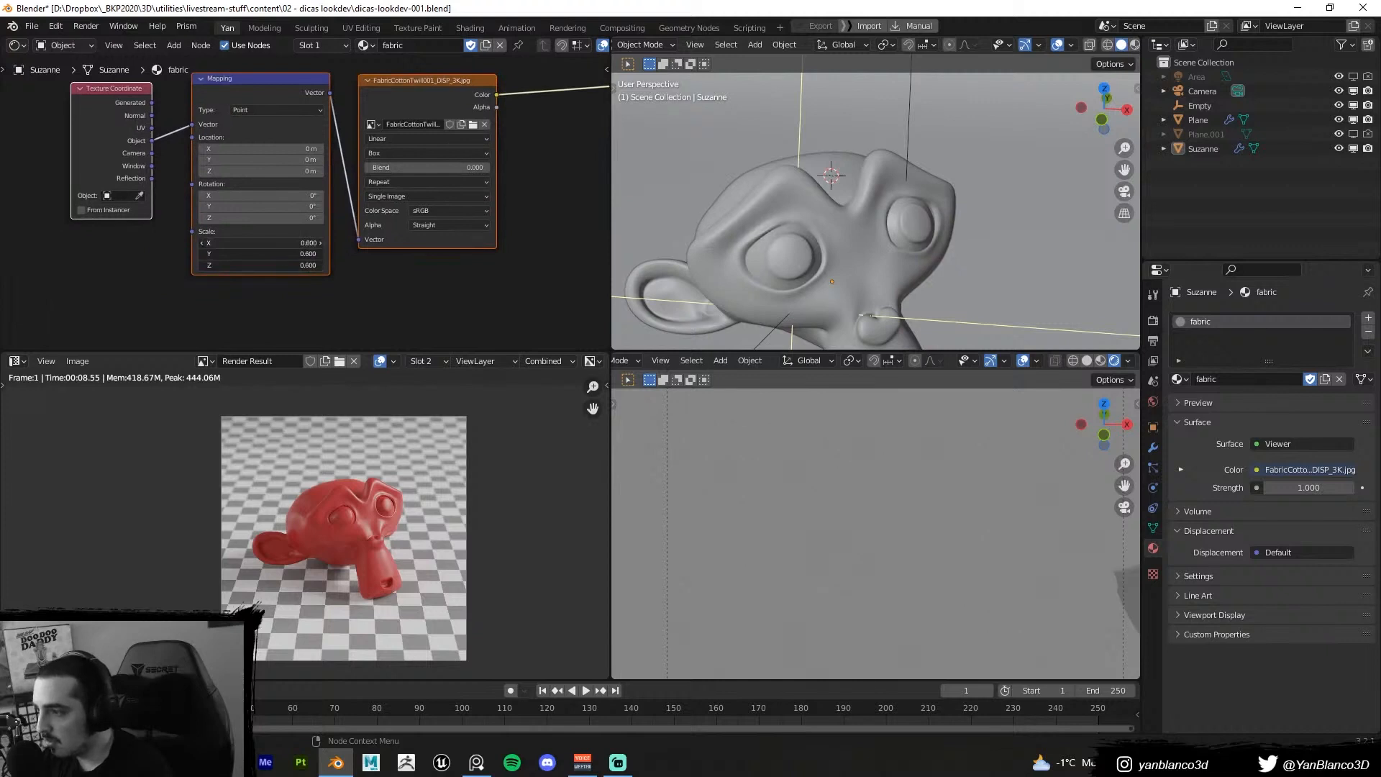
{"action": "scroll", "coordinate": [202, 256], "scroll_direction": "down", "scroll_amount": 2}
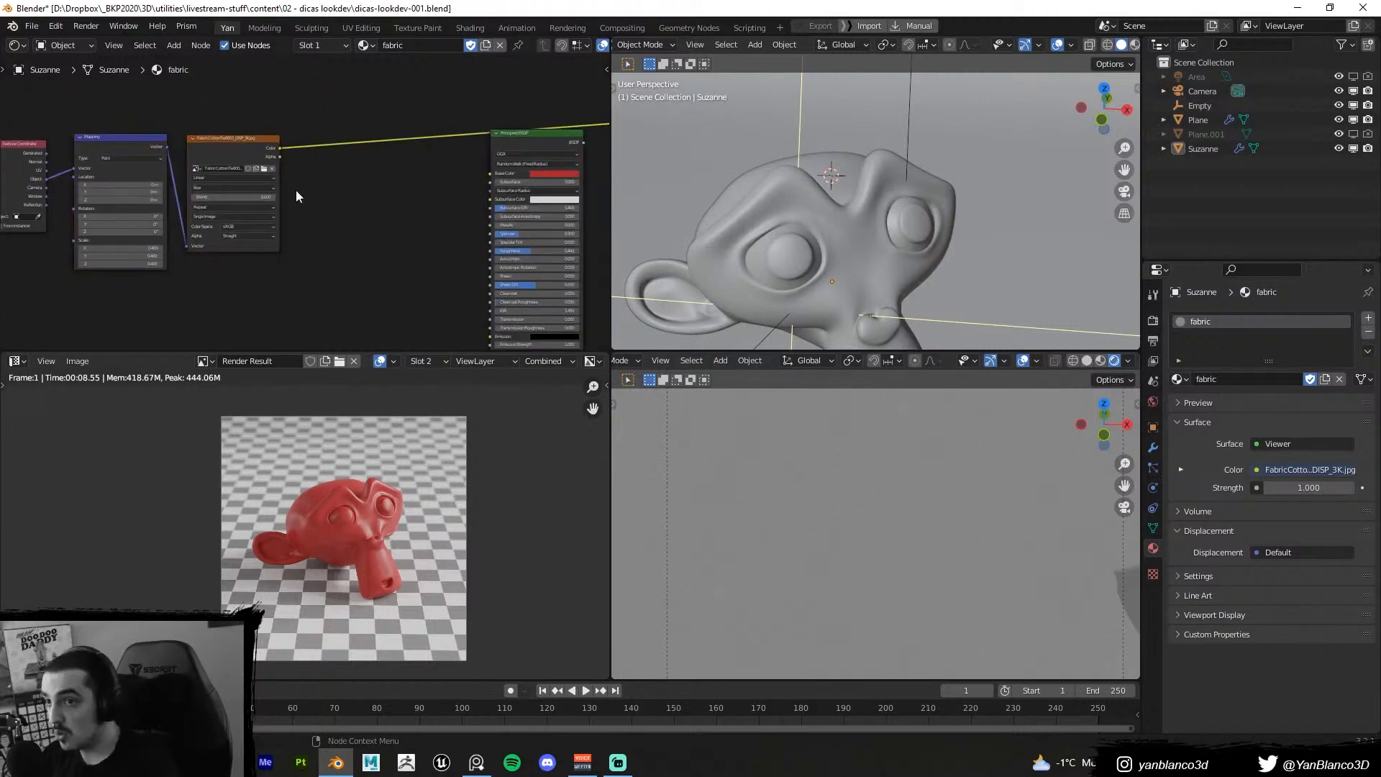
Shift the Mapping and image texture nodes farther away from the Principled BSDF
{"action": "left_click_drag", "start_coordinate": [32, 115], "coordinate": [224, 169]}
{"action": "key", "text": "g"}
{"action": "left_click", "coordinate": [183, 180]}
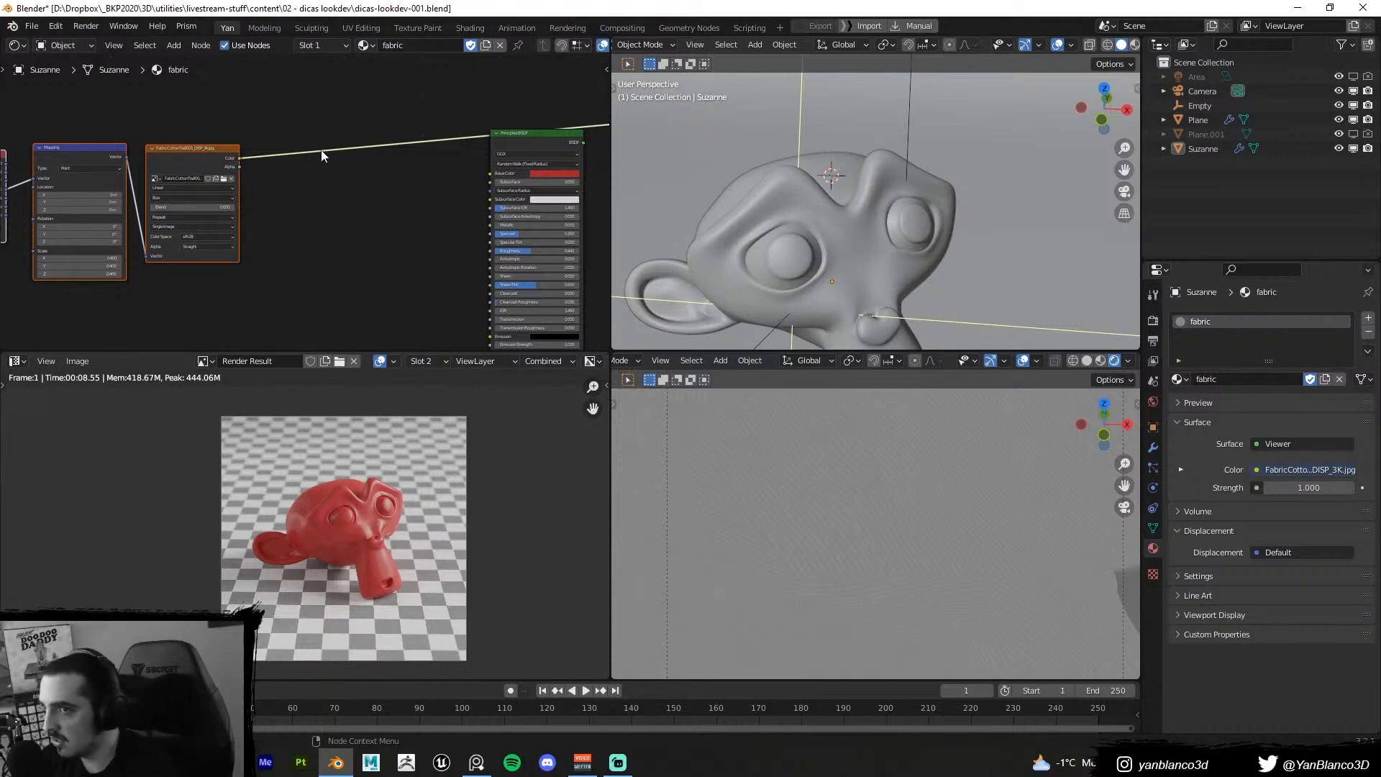
Insert a MixRGB node on the link leaving the cotton twill image texture's color output
{"action": "left_click", "coordinate": [325, 222]}
{"action": "key", "text": "shift+a"}
{"action": "type", "text": "mi"}
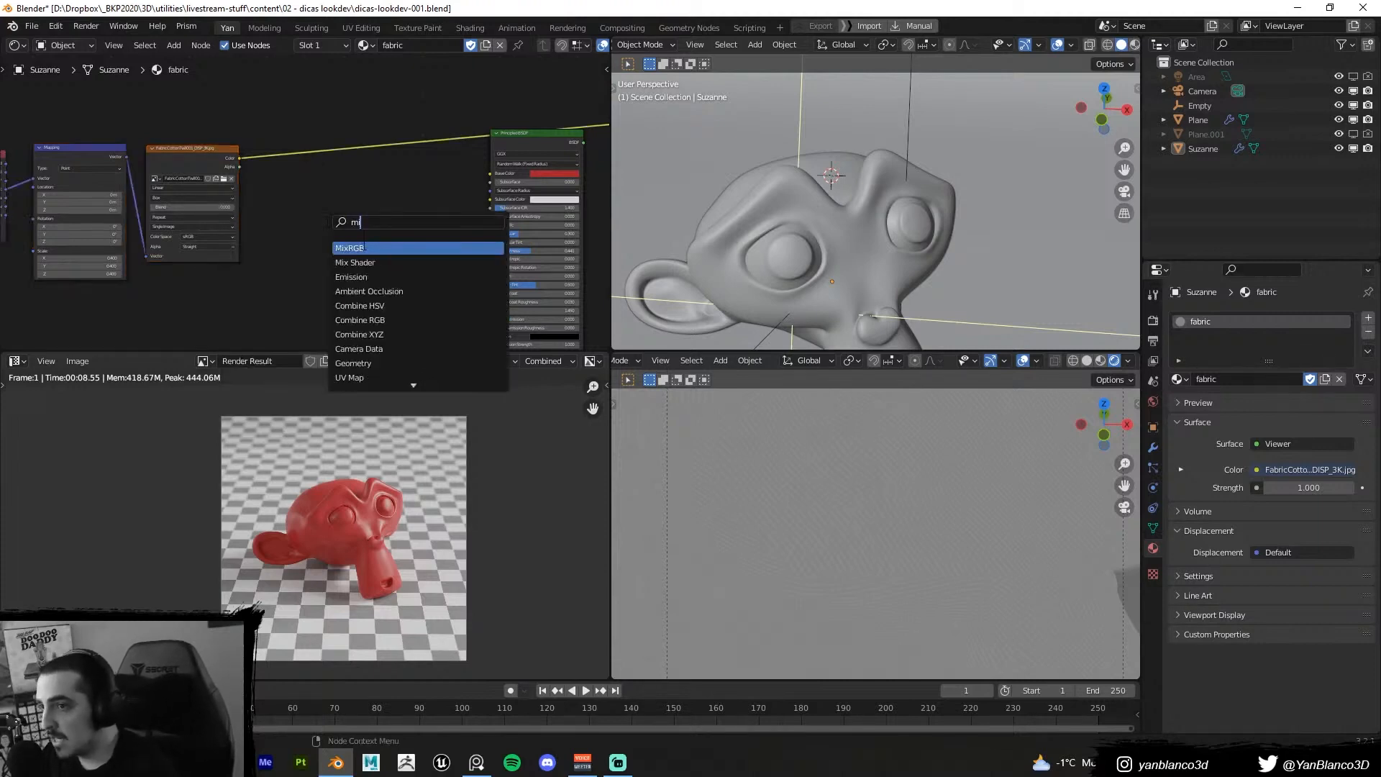
{"action": "left_click", "coordinate": [365, 248]}
{"action": "left_click", "coordinate": [344, 164]}
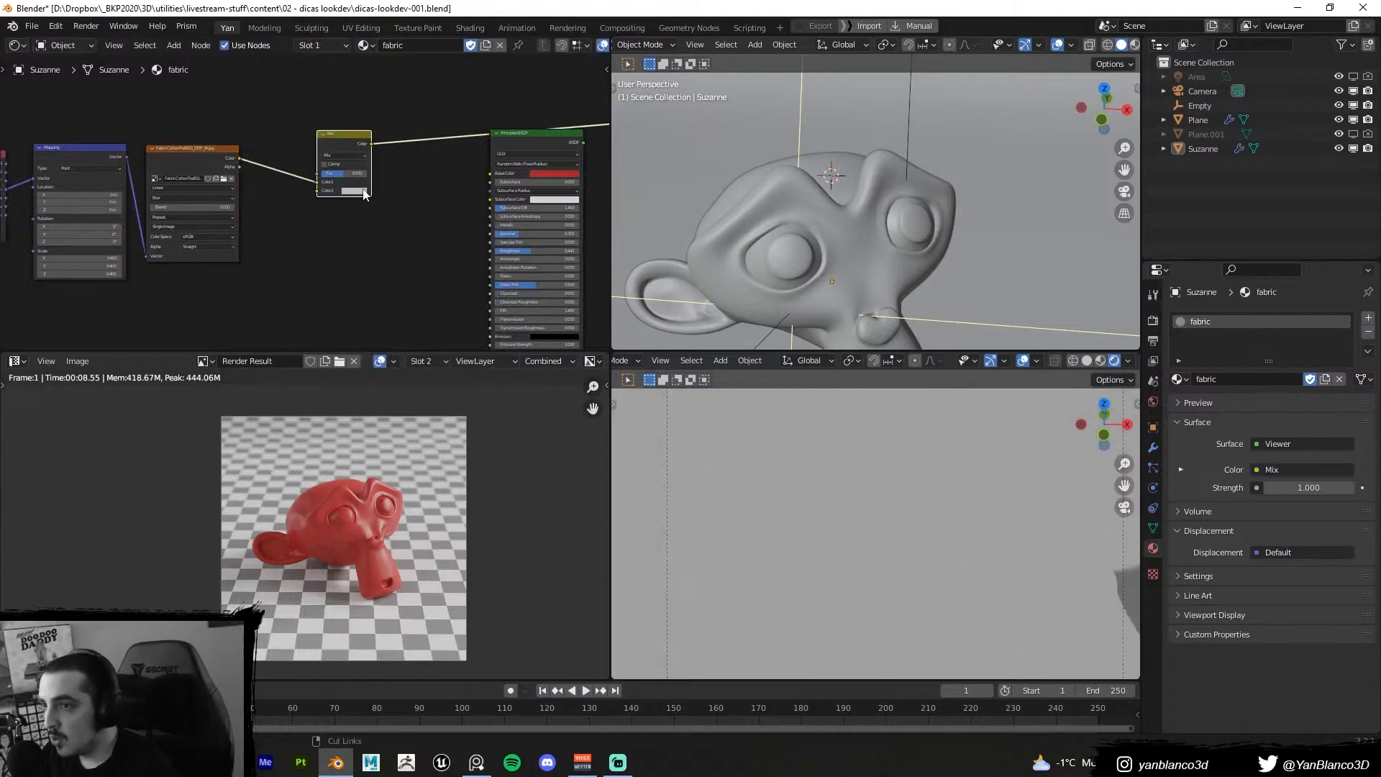
Reconnect the cotton twill texture to the Mix node's Color2 and paste the copied red into Color1
{"action": "key", "text": "ctrl+v"}
{"action": "scroll", "coordinate": [363, 194], "scroll_direction": "up", "scroll_amount": 1}
{"action": "scroll", "coordinate": [346, 219], "scroll_direction": "up", "scroll_amount": 2}
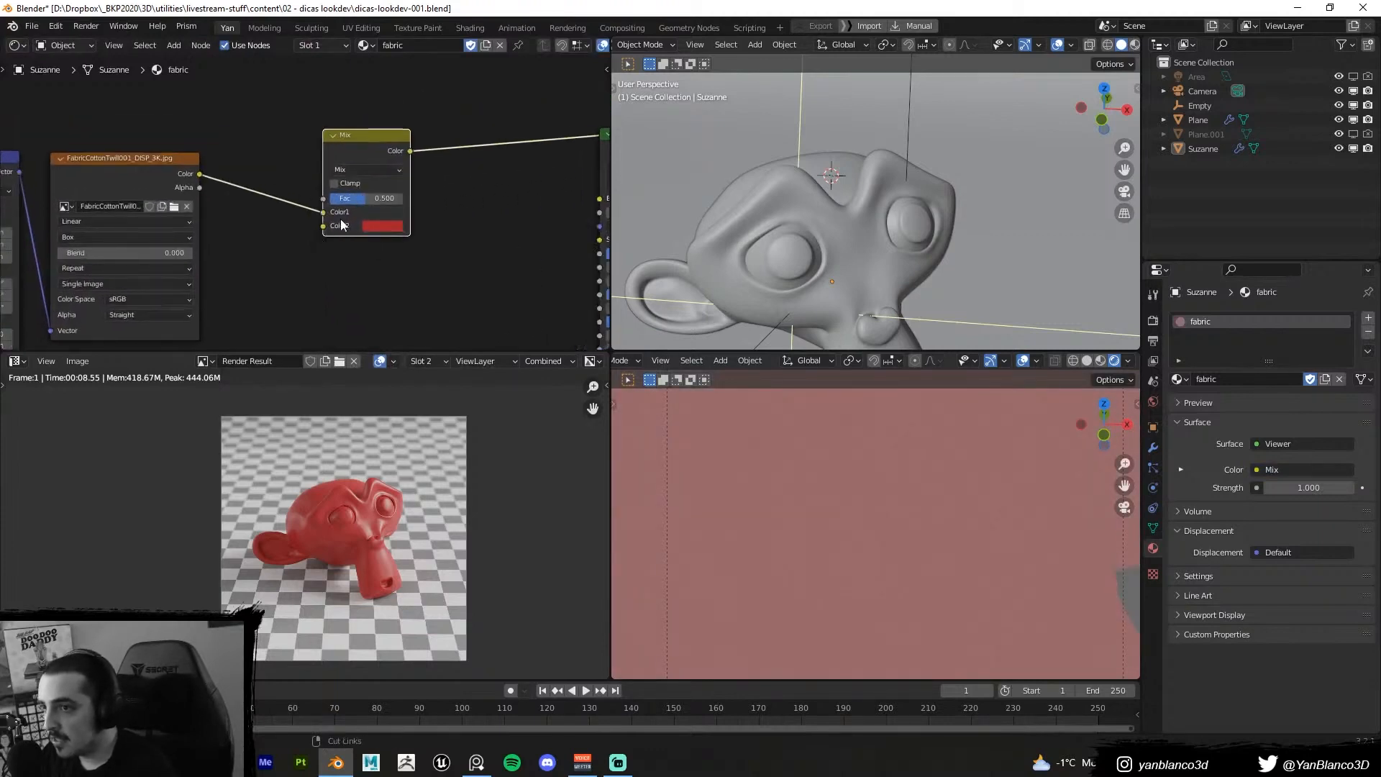
{"action": "left_click_drag", "start_coordinate": [323, 212], "coordinate": [325, 226]}
{"action": "key", "text": "ctrl+v"}
Set the cotton twill texture's box Blend to 0.191 while previewing it, and switch the preview back to the Mix node
{"action": "left_click", "coordinate": [175, 179], "text": "ctrl+shift"}
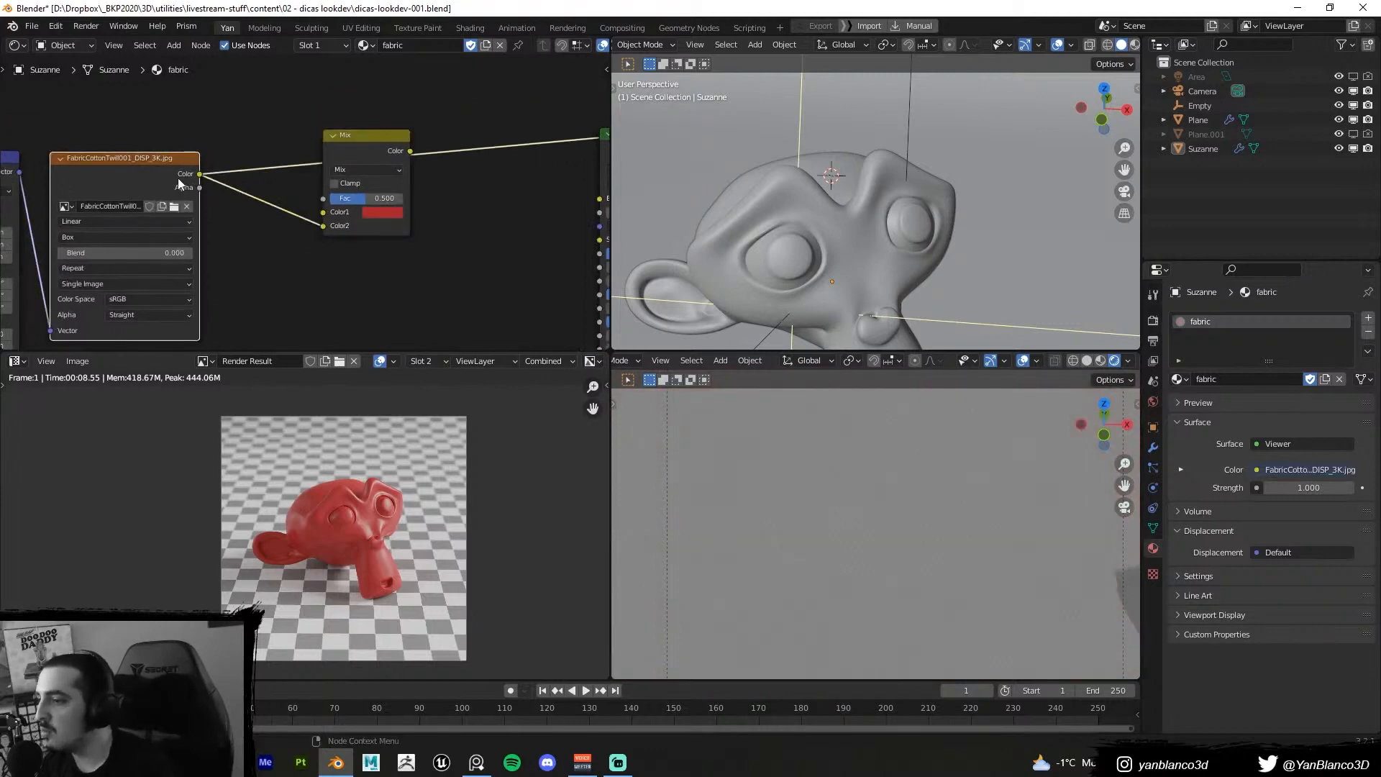
{"action": "left_click", "coordinate": [130, 267]}
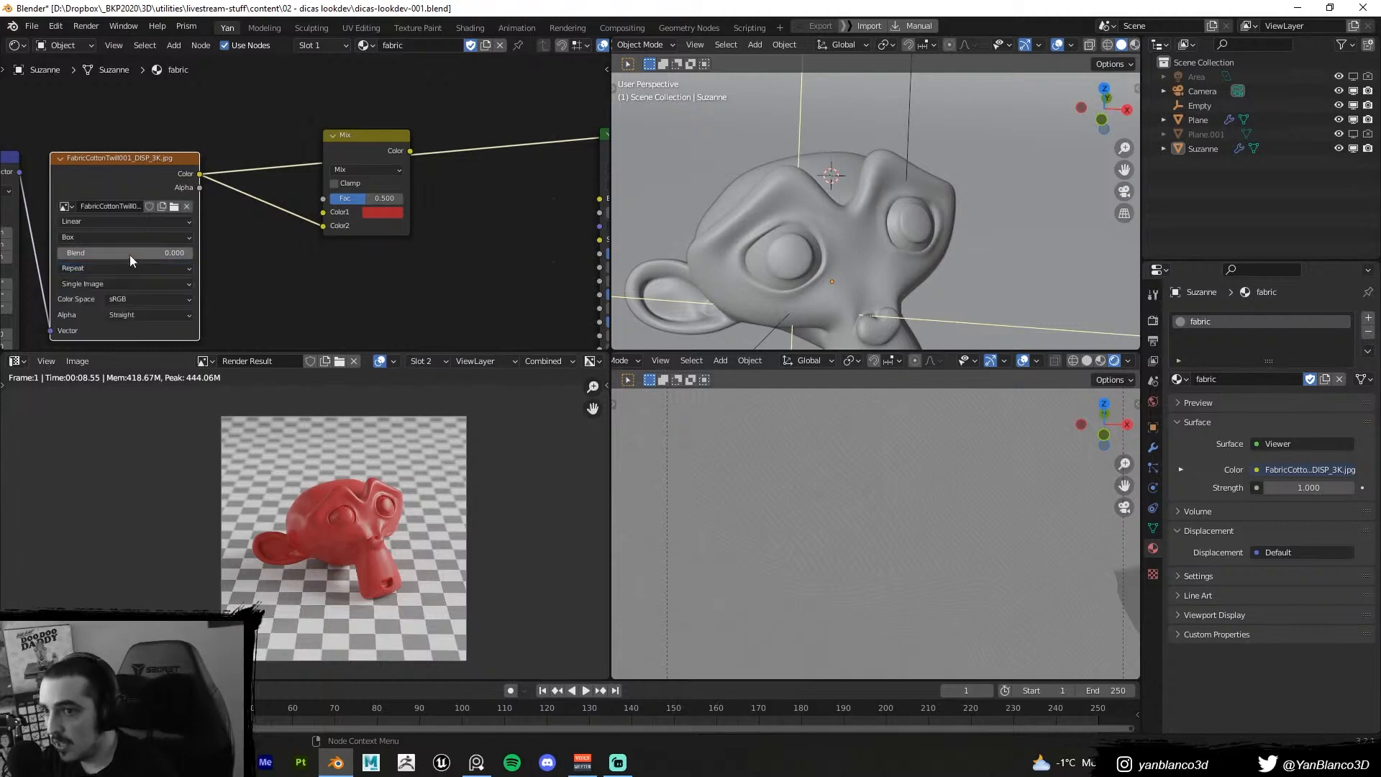
{"action": "left_click_drag", "start_coordinate": [131, 255], "coordinate": [160, 253]}
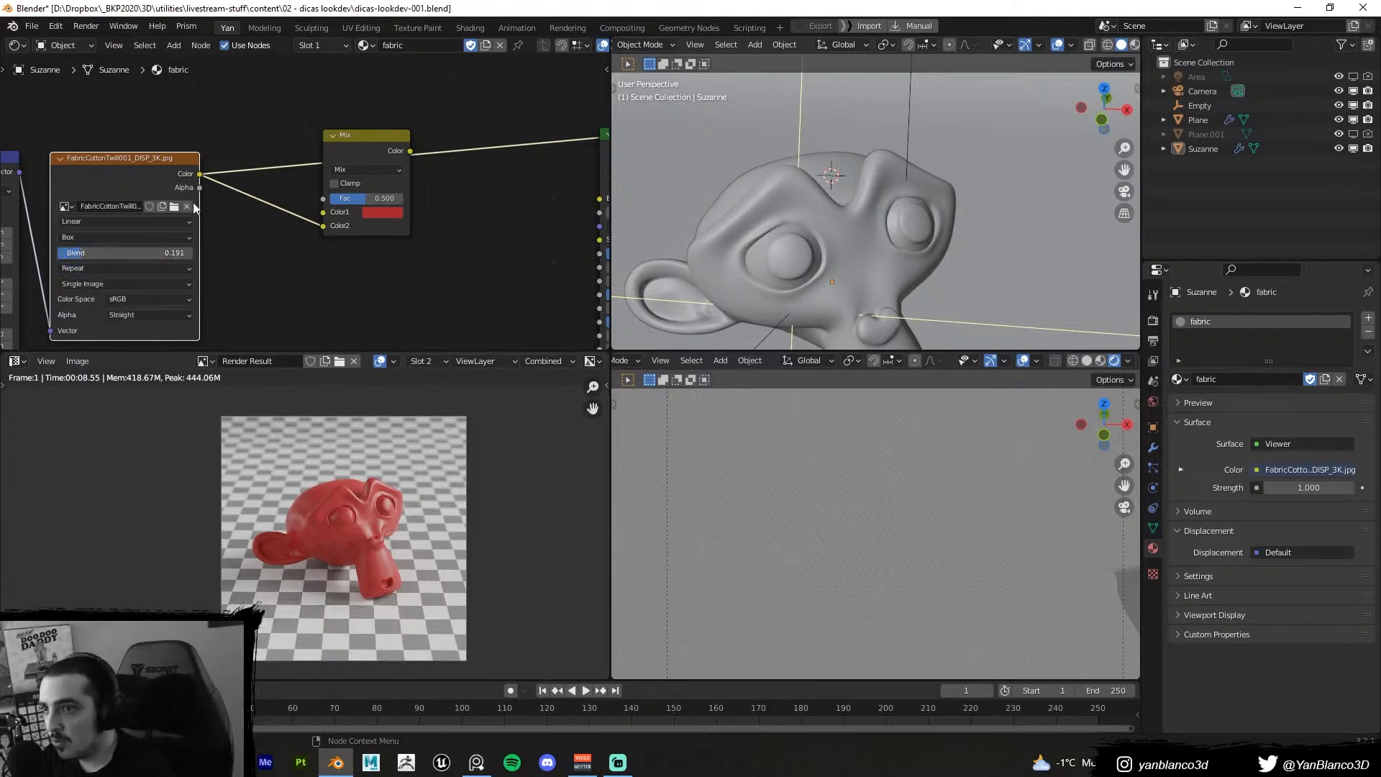
{"action": "left_click", "coordinate": [339, 140], "text": "ctrl+shift"}
{"action": "scroll", "coordinate": [355, 146], "scroll_direction": "up", "scroll_amount": 2}
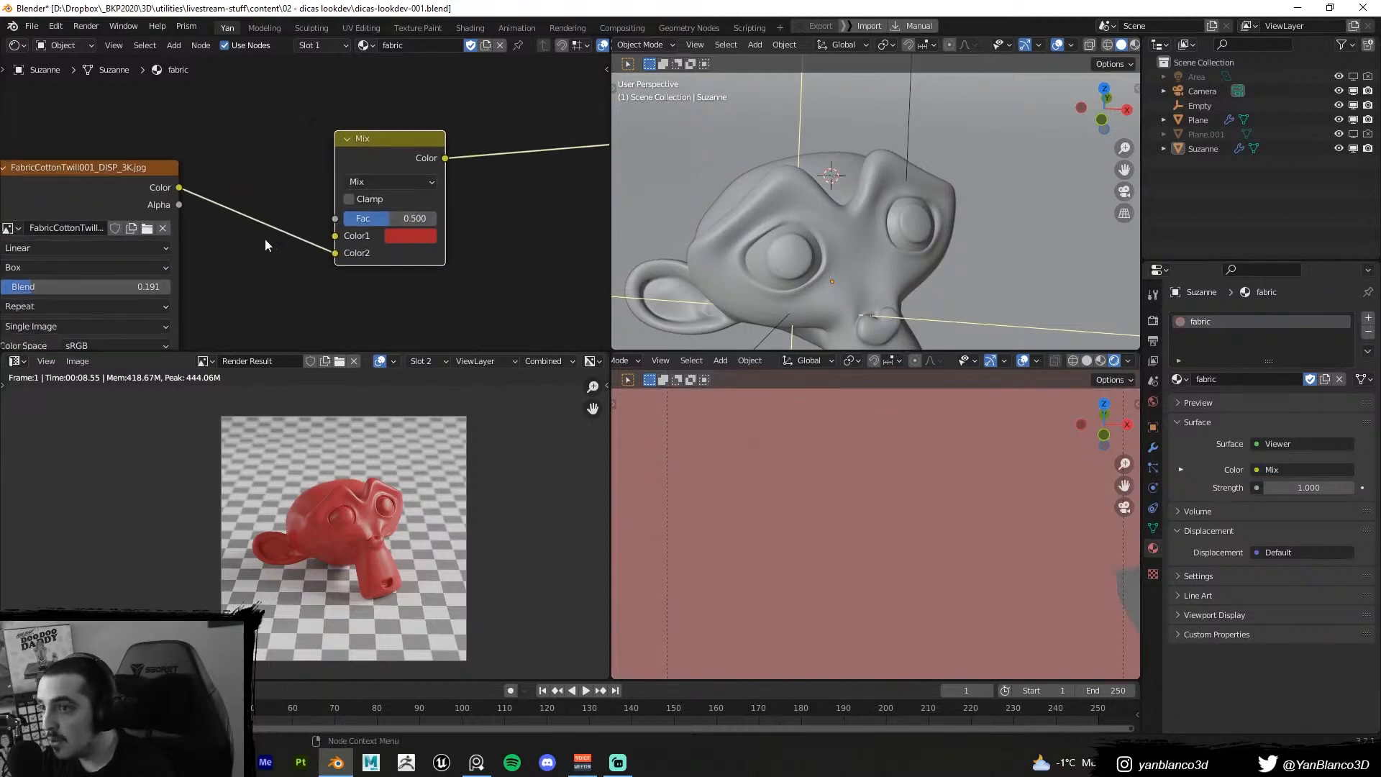
Set the Mix node's factor to 0.000 and change Color1 to a blue with hue 0.646 and saturation 0.966
{"action": "middle_click_drag", "start_coordinate": [408, 205], "coordinate": [459, 207]}
{"action": "left_click_drag", "start_coordinate": [446, 149], "coordinate": [400, 188]}
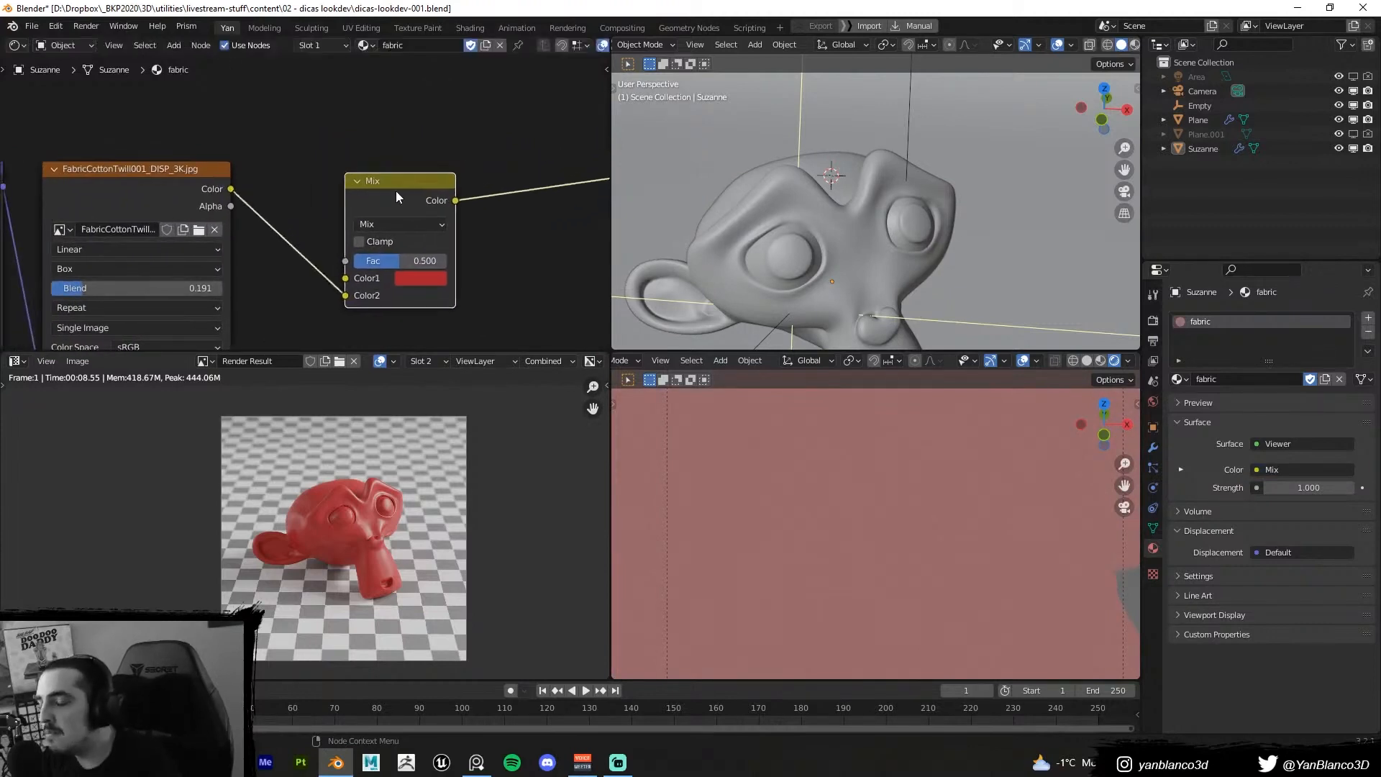
{"action": "left_click_drag", "start_coordinate": [402, 263], "coordinate": [351, 264]}
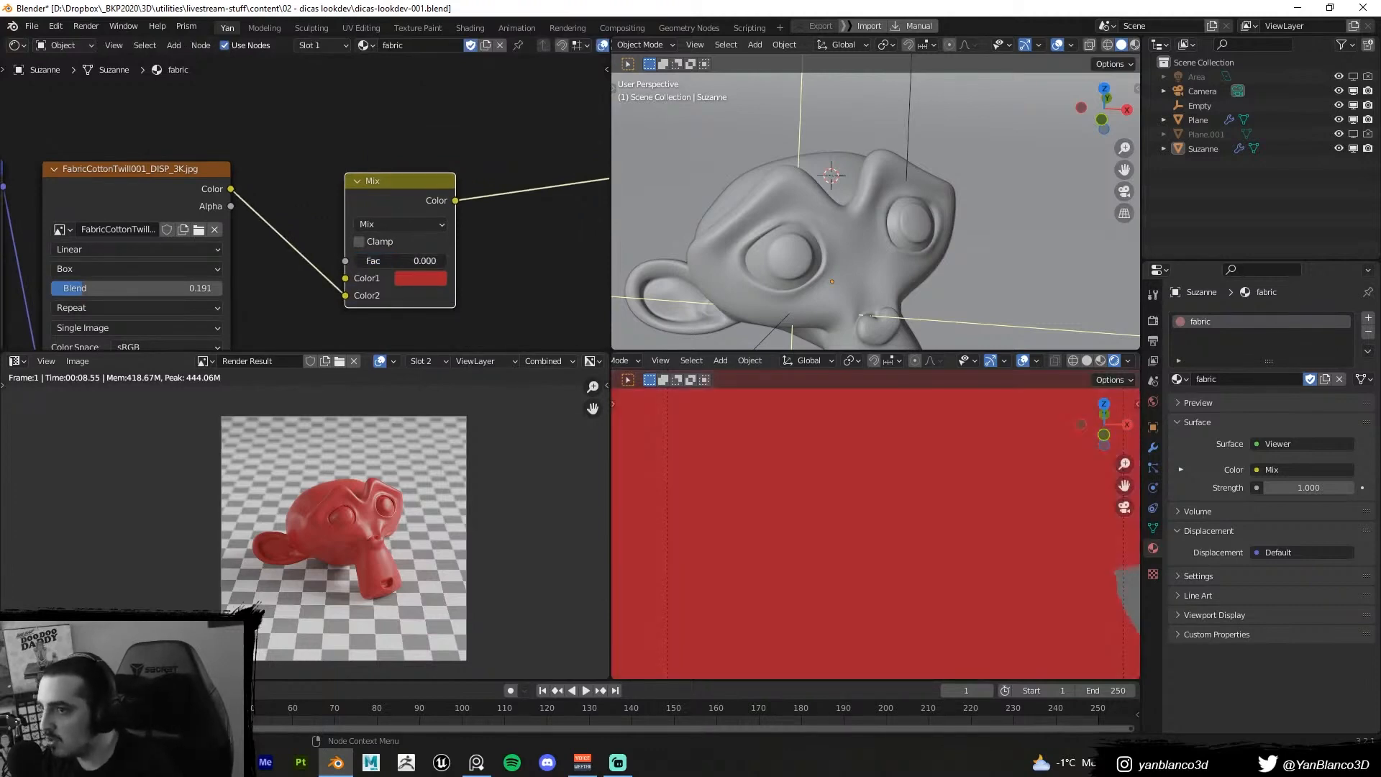
{"action": "left_click", "coordinate": [417, 279]}
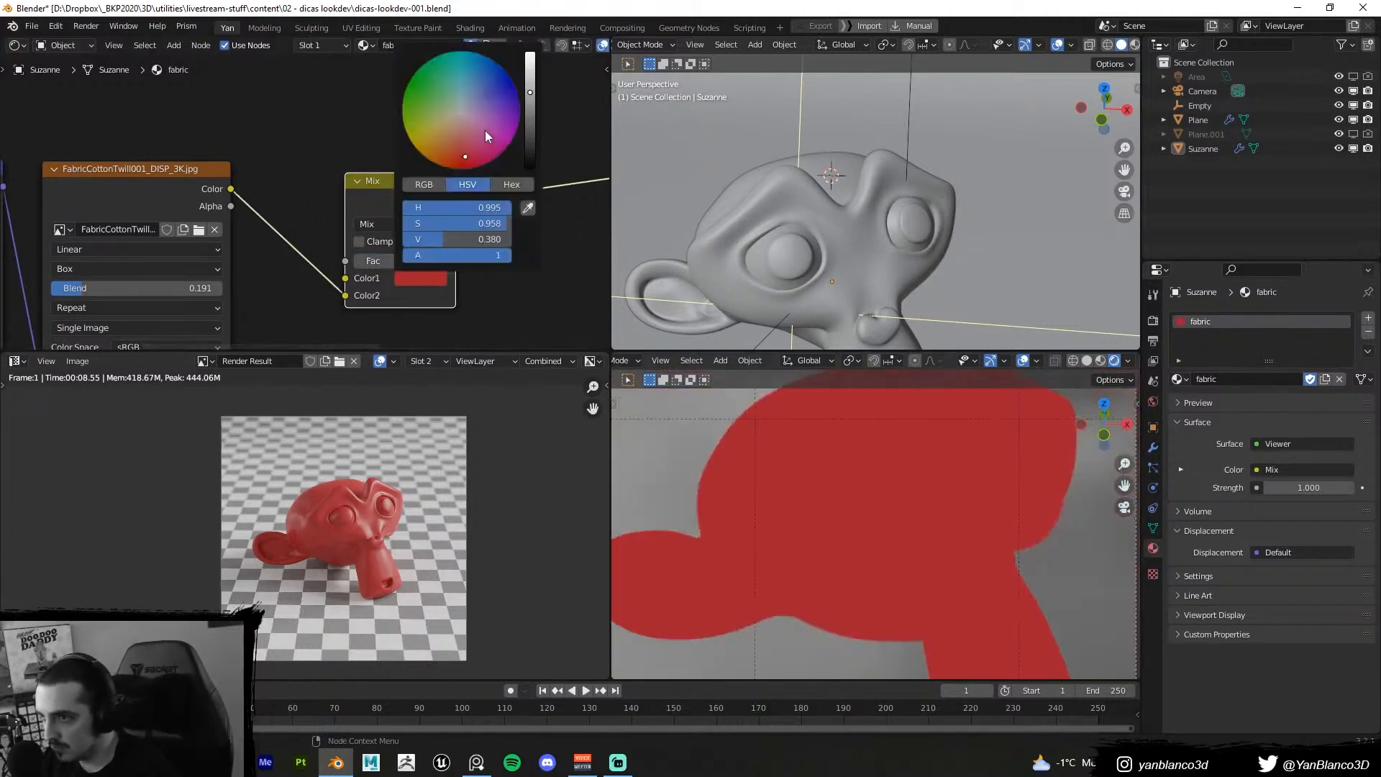
{"action": "left_click_drag", "start_coordinate": [495, 92], "coordinate": [493, 77]}
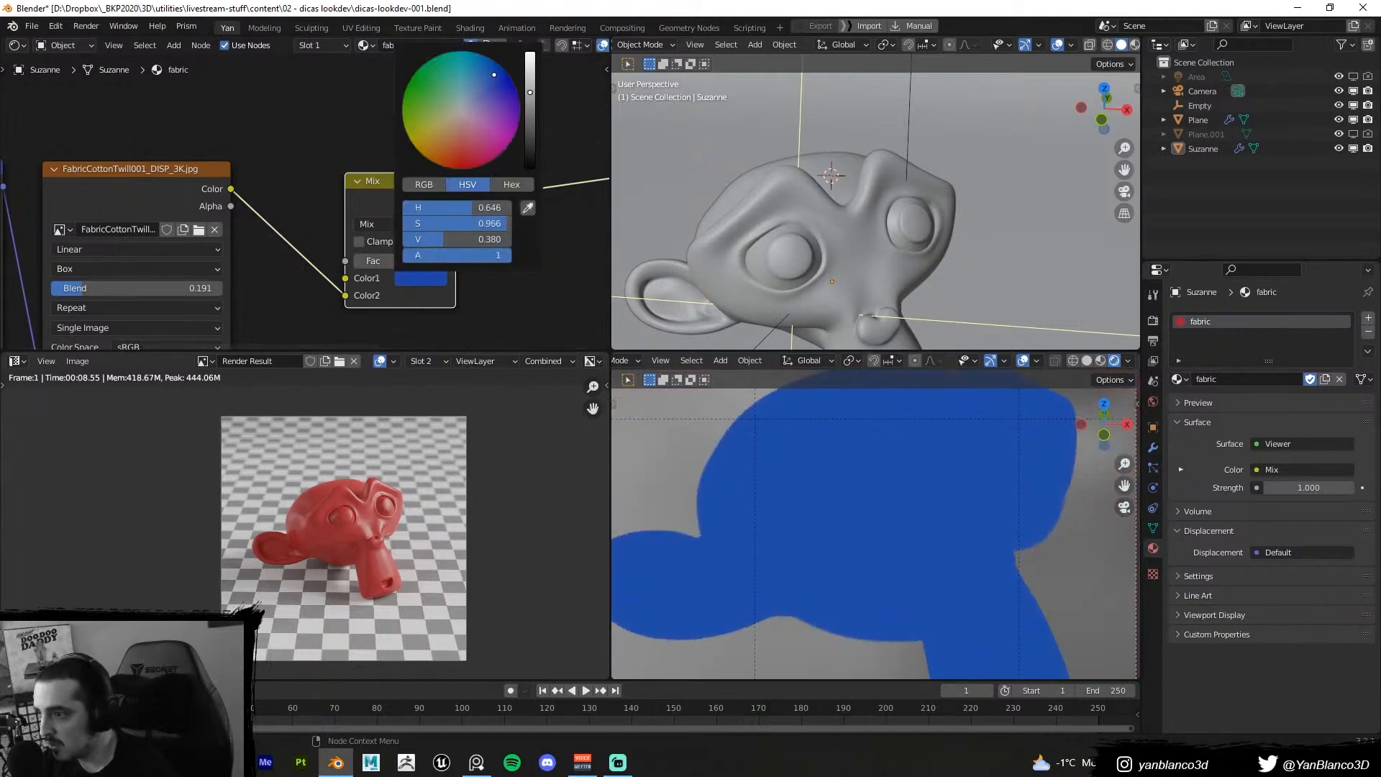
Change the Mix node's blending mode to Overlay and set its factor to 1.000
{"action": "middle_click_drag", "start_coordinate": [395, 260], "coordinate": [330, 243]}
{"action": "scroll", "coordinate": [329, 243], "scroll_direction": "up", "scroll_amount": 3}
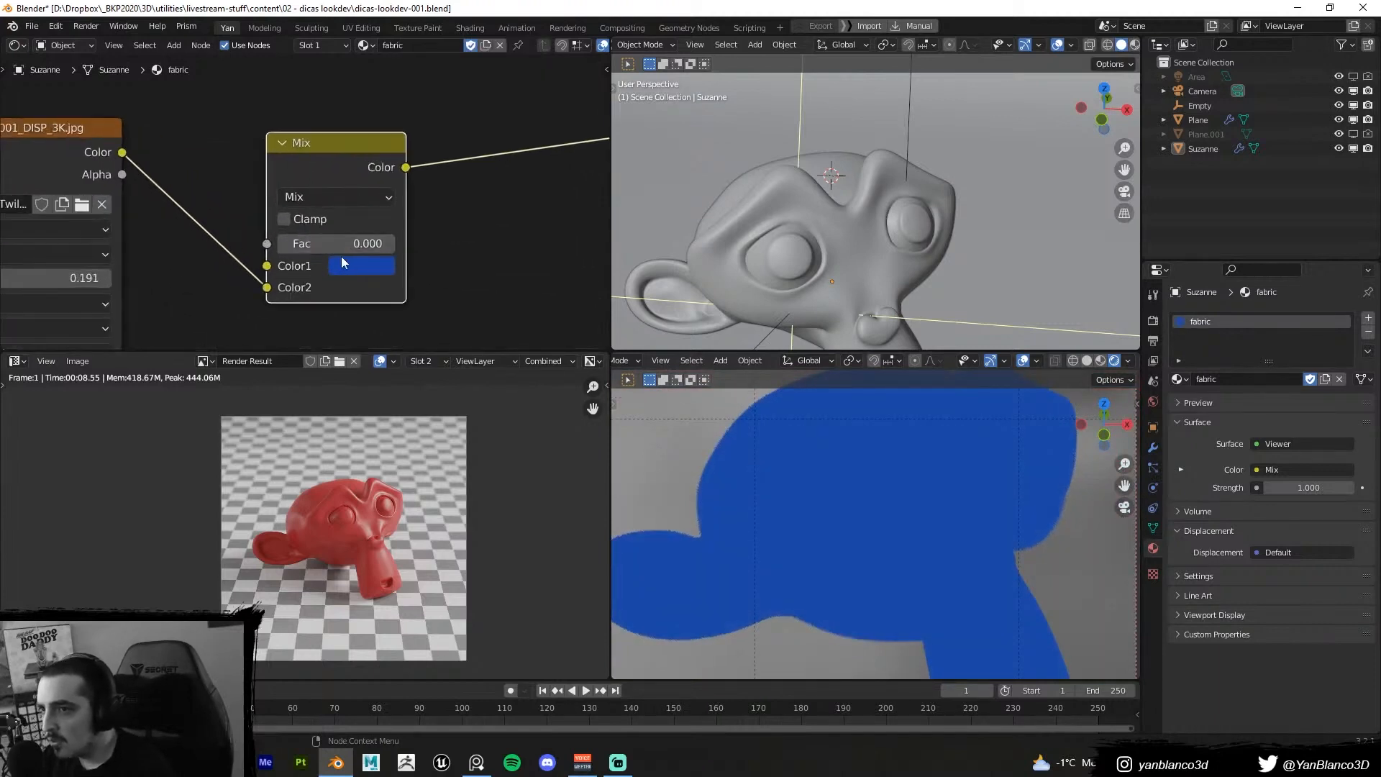
{"action": "left_click_drag", "start_coordinate": [324, 245], "coordinate": [395, 245]}
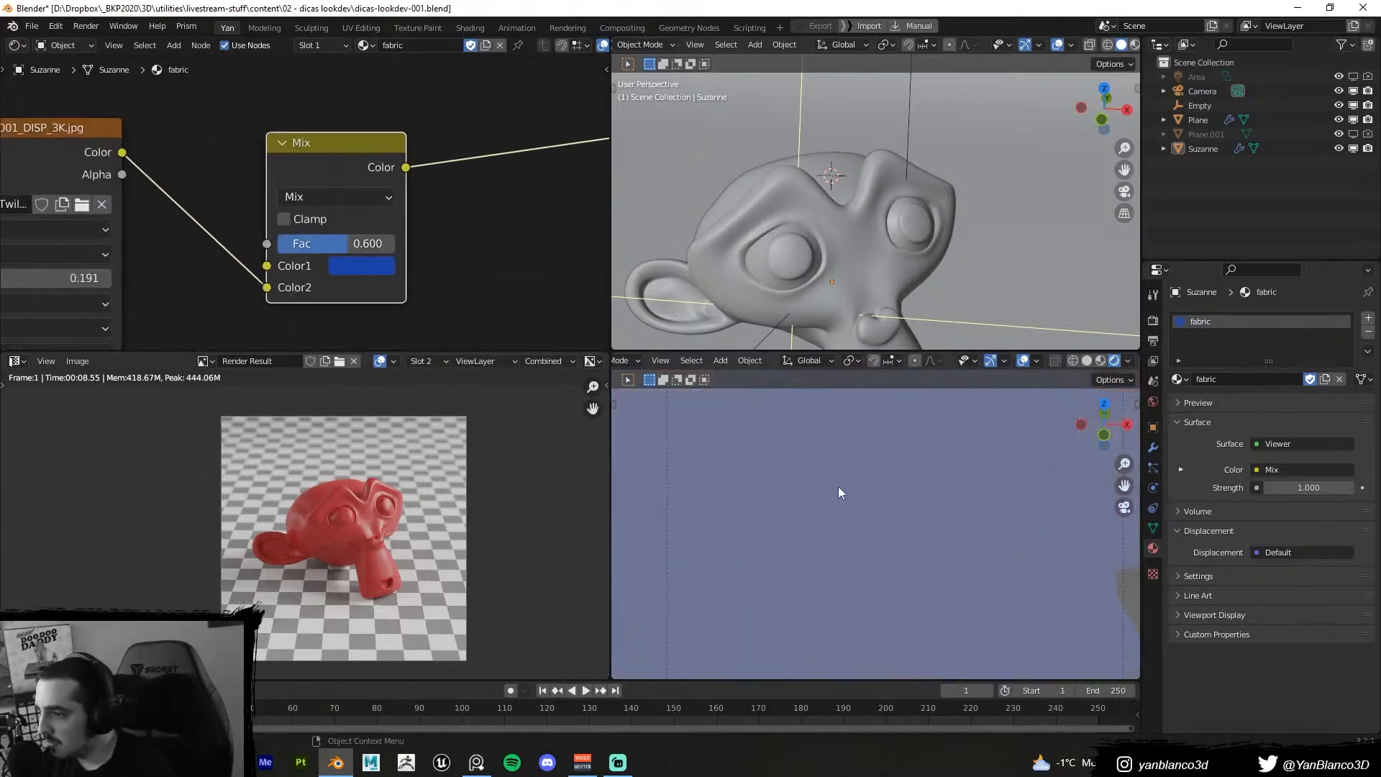
{"action": "left_click", "coordinate": [316, 197]}
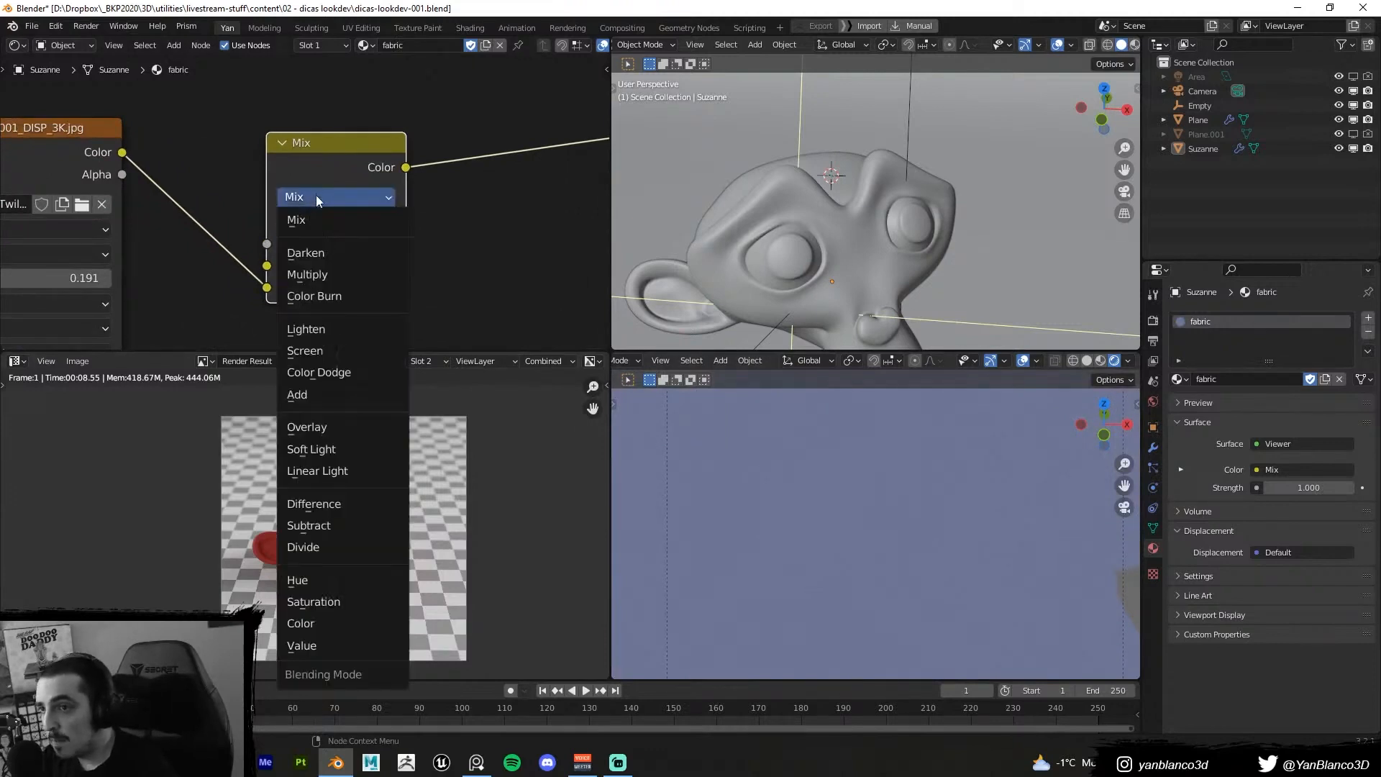
{"action": "left_click", "coordinate": [335, 430]}
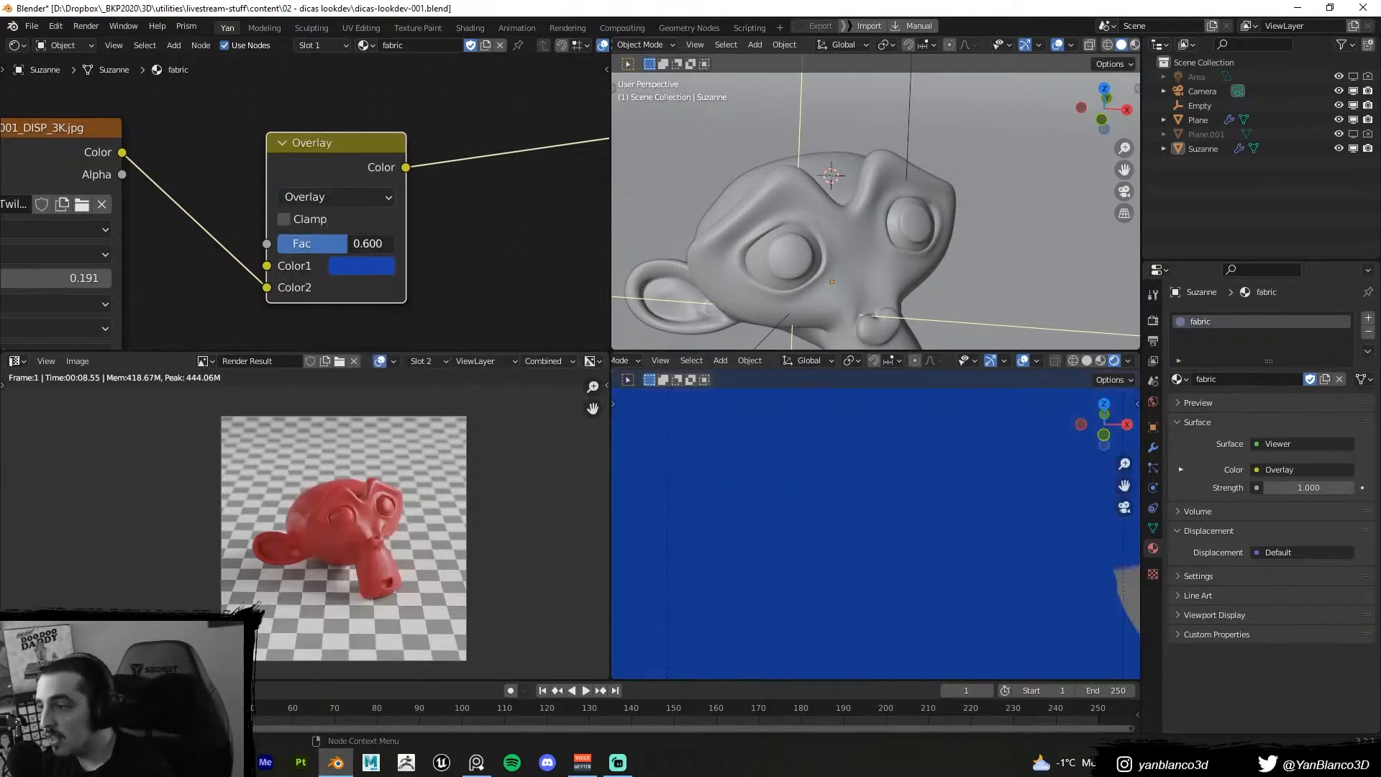
{"action": "left_click_drag", "start_coordinate": [348, 244], "coordinate": [395, 244]}
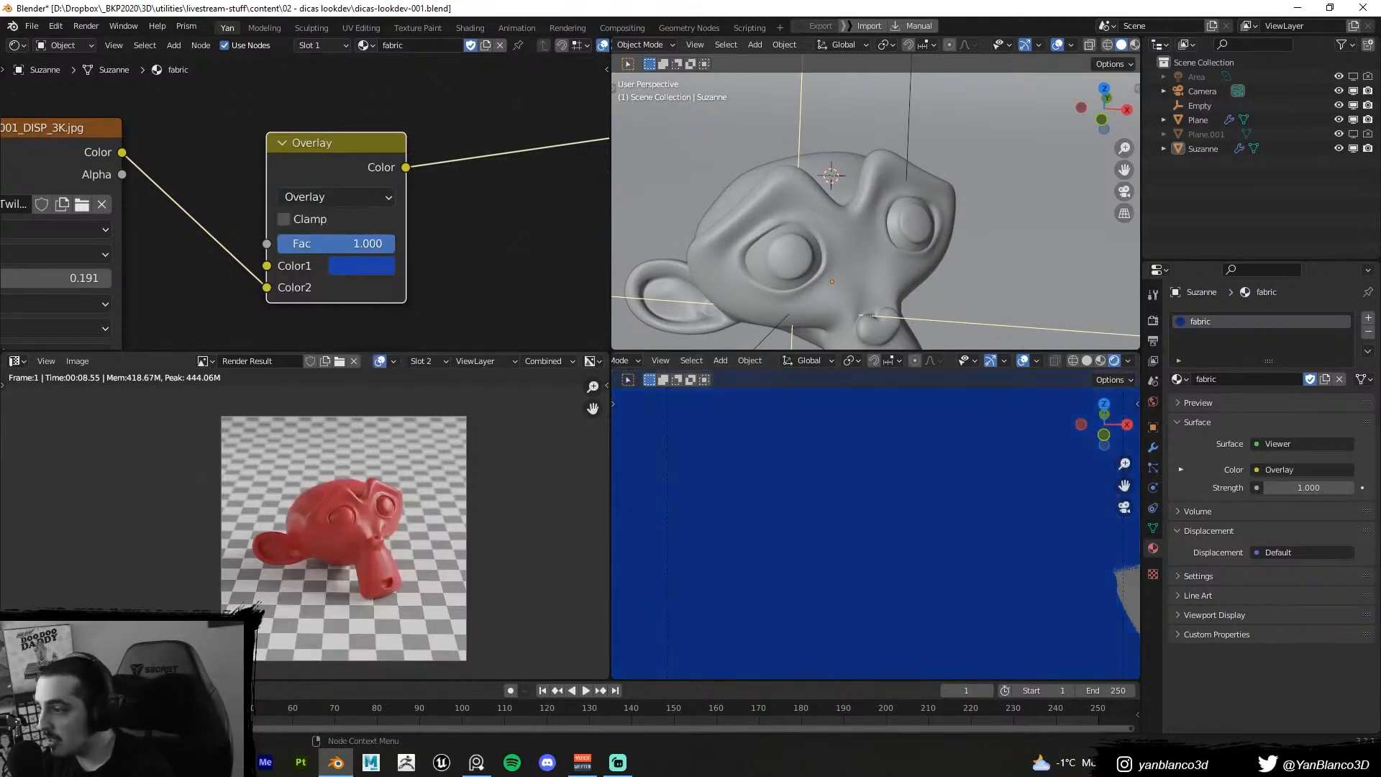
Make room after the cotton twill texture and insert a ColorRamp node on its link to the Overlay node's Color2
{"action": "scroll", "coordinate": [235, 210], "scroll_direction": "down", "scroll_amount": 4}
{"action": "scroll", "coordinate": [235, 210], "scroll_direction": "down", "scroll_amount": 4}
{"action": "left_click_drag", "start_coordinate": [128, 165], "coordinate": [315, 202]}
{"action": "key", "text": "g"}
{"action": "left_click", "coordinate": [163, 201]}
{"action": "left_click", "coordinate": [310, 197]}
{"action": "key", "text": "shift+a"}
{"action": "type", "text": "c"}
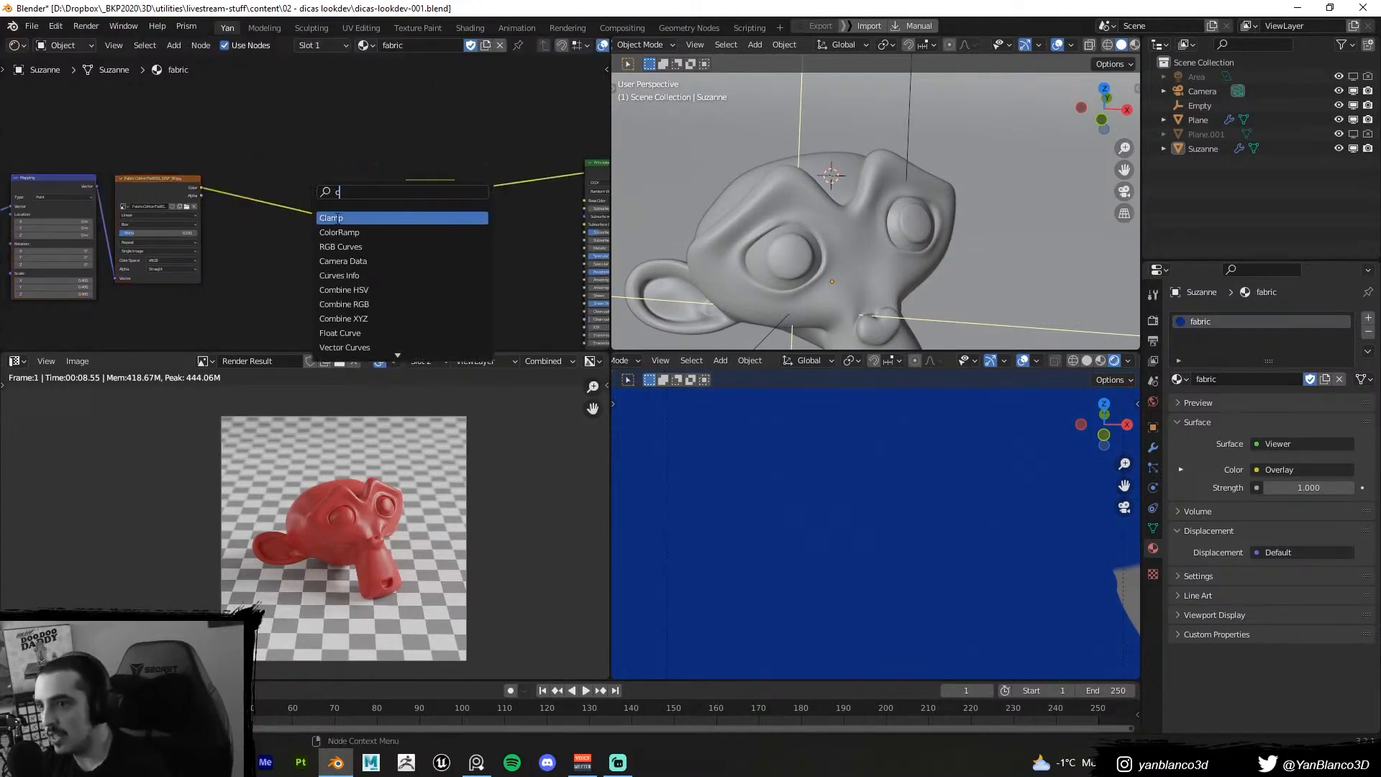
{"action": "left_click", "coordinate": [338, 232]}
{"action": "left_click", "coordinate": [341, 225]}
{"action": "scroll", "coordinate": [378, 233], "scroll_direction": "up", "scroll_amount": 2}
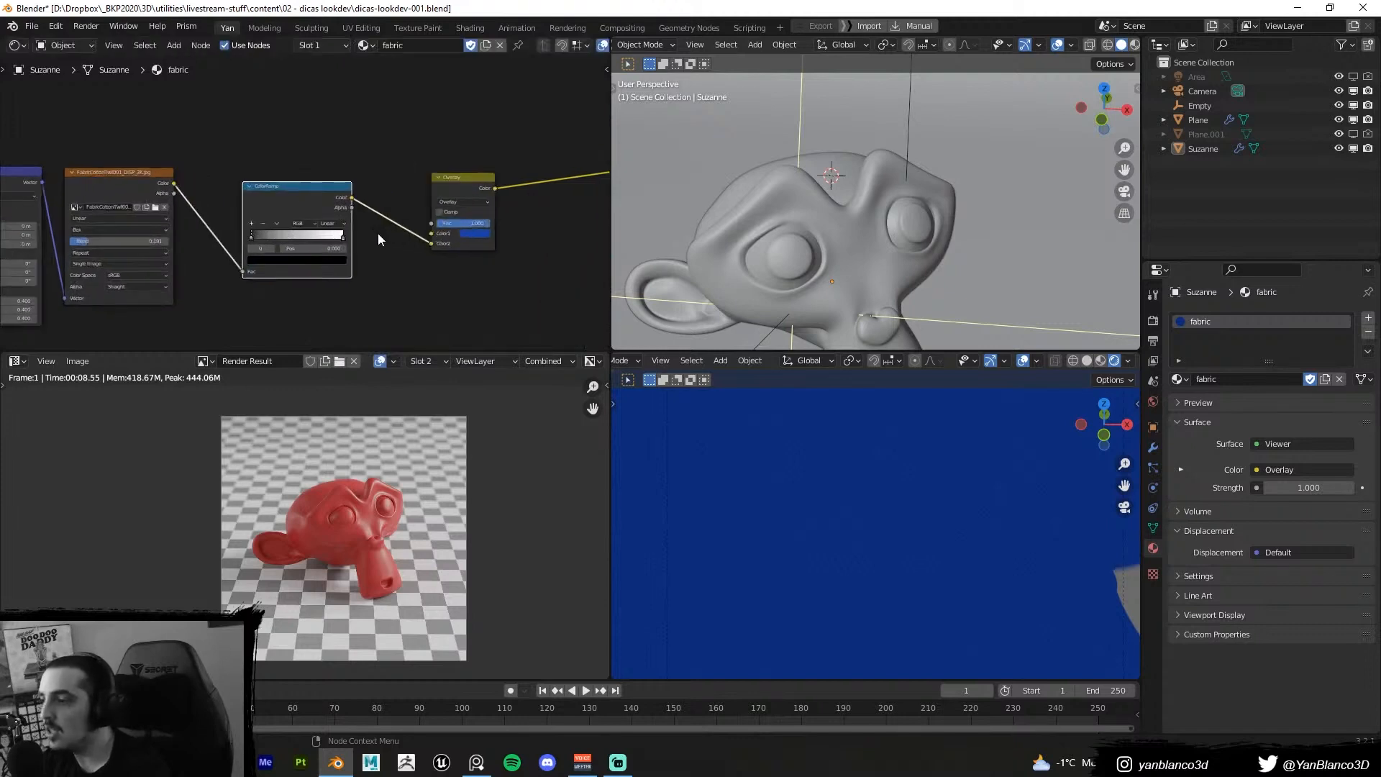
Set the ColorRamp's black stop to 0.150 and white stop to 0.368, previewing the ramp and the Overlay node
{"action": "scroll", "coordinate": [378, 249], "scroll_direction": "up", "scroll_amount": 3}
{"action": "left_click_drag", "start_coordinate": [350, 268], "coordinate": [290, 261]}
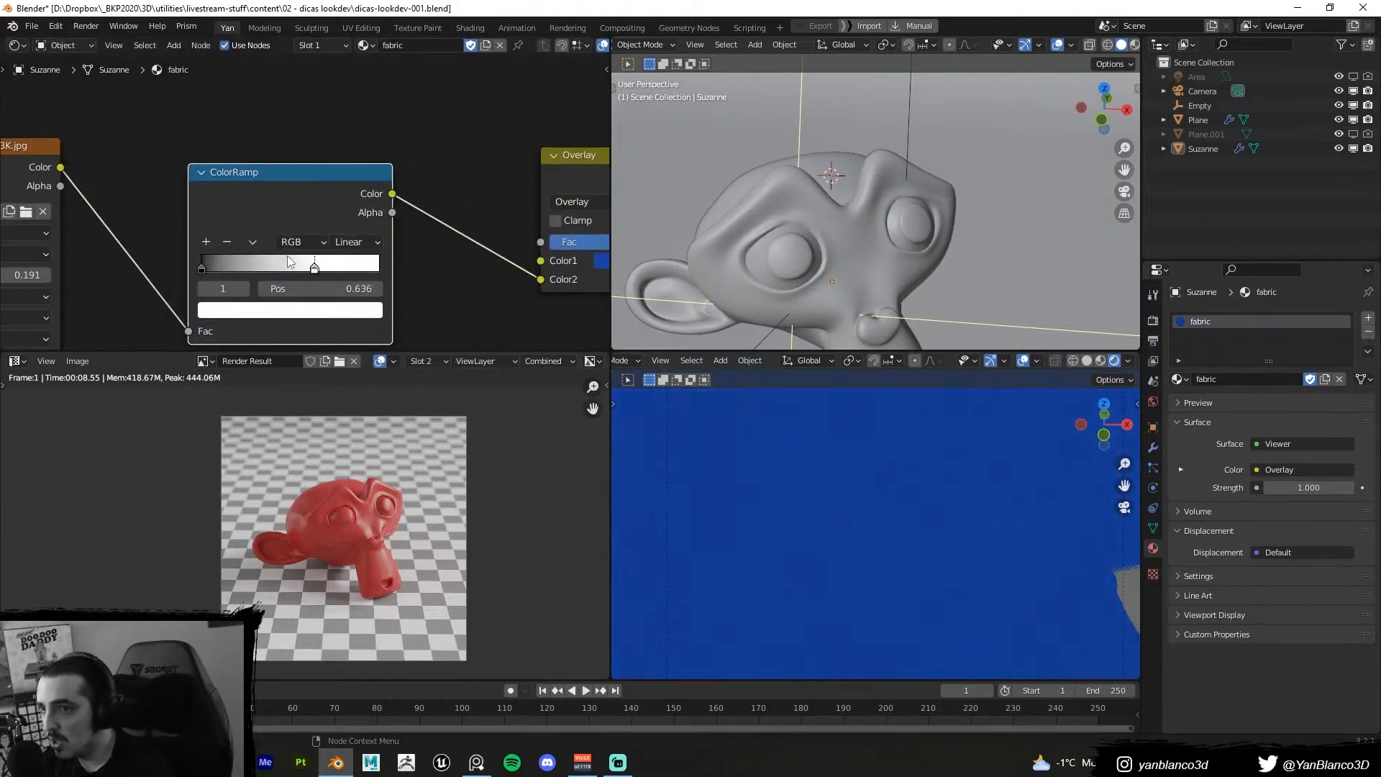
{"action": "left_click", "coordinate": [254, 202], "text": "ctrl+shift"}
{"action": "left_click_drag", "start_coordinate": [202, 267], "coordinate": [237, 273]}
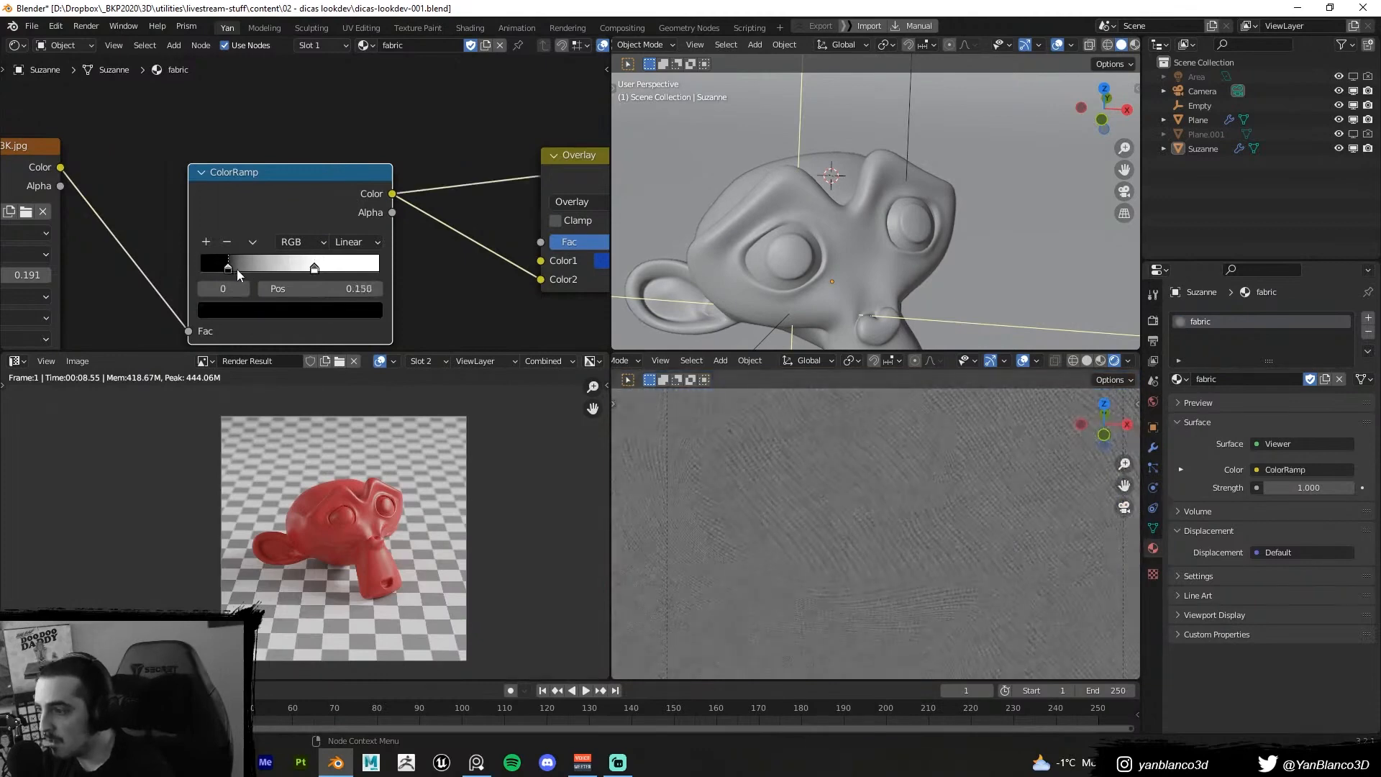
{"action": "scroll", "coordinate": [316, 254], "scroll_direction": "down", "scroll_amount": 1}
{"action": "middle_click_drag", "start_coordinate": [523, 204], "coordinate": [460, 233]}
{"action": "left_click", "coordinate": [506, 204], "text": "ctrl+shift"}
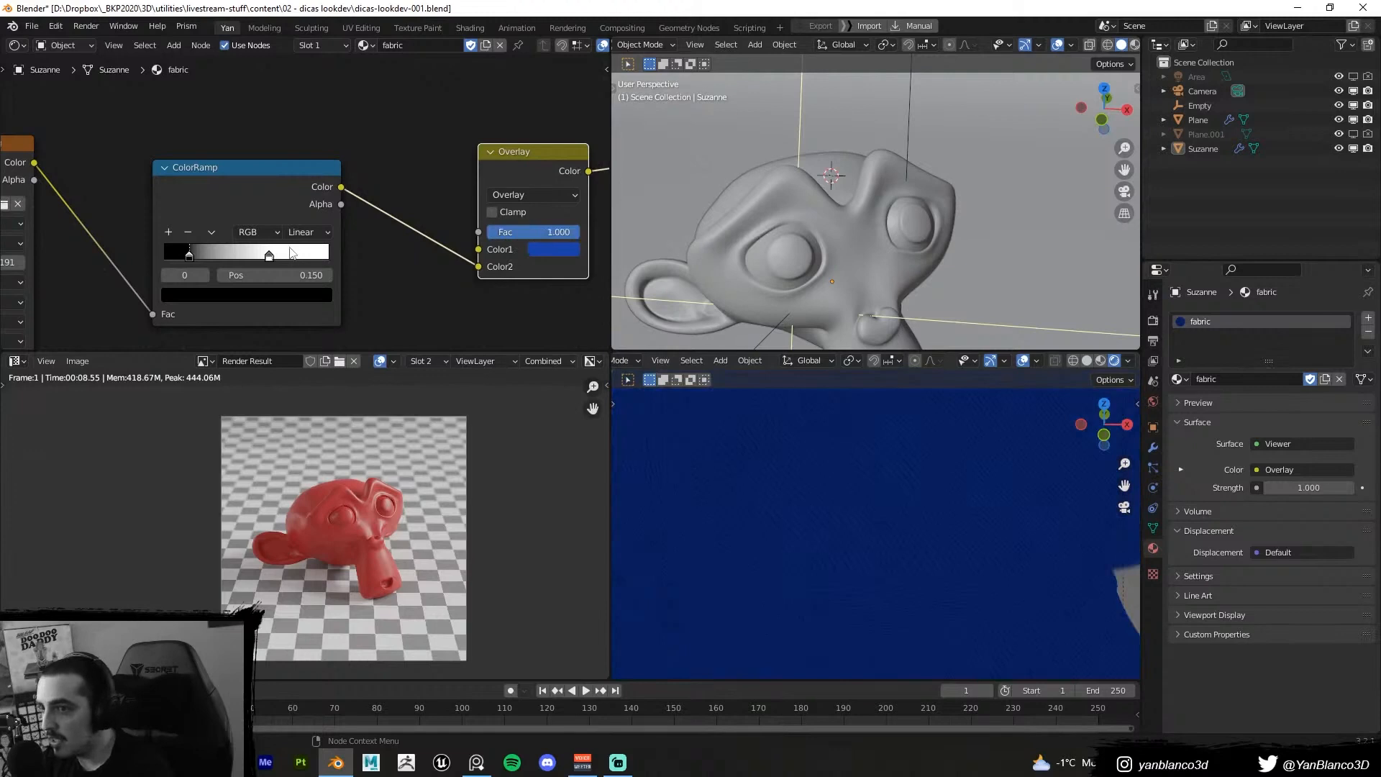
{"action": "left_click_drag", "start_coordinate": [286, 254], "coordinate": [226, 259]}
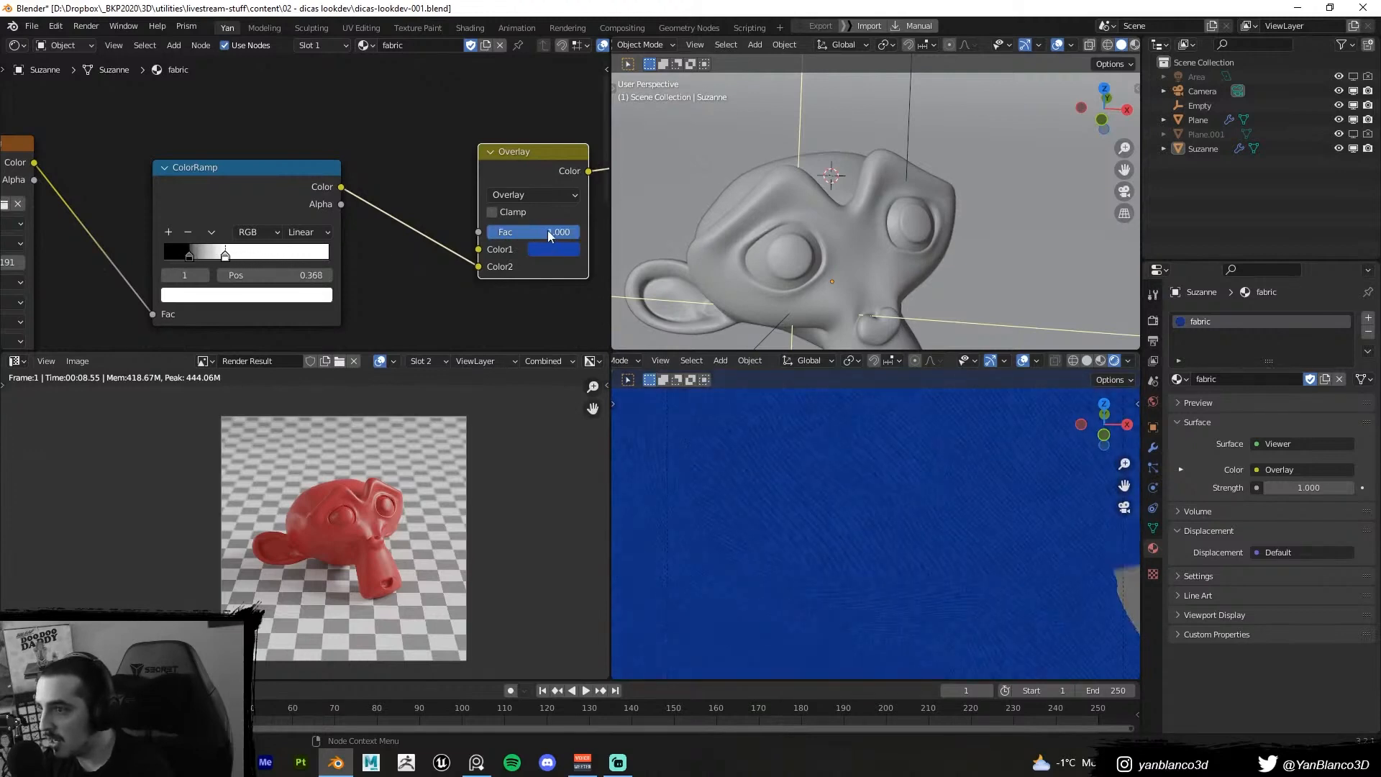
Set the Overlay node's factor to 0.700 while checking the weave up close and from afar
{"action": "mouse_move", "coordinate": [552, 231]}
{"action": "left_mouse_down"}
{"action": "mouse_move", "coordinate": [507, 232]}
{"action": "mouse_move", "coordinate": [561, 232]}
{"action": "mouse_move", "coordinate": [533, 232]}
{"action": "left_mouse_up"}
{"action": "scroll", "coordinate": [960, 521], "scroll_direction": "down", "scroll_amount": 3}
{"action": "scroll", "coordinate": [957, 521], "scroll_direction": "up", "scroll_amount": 5}
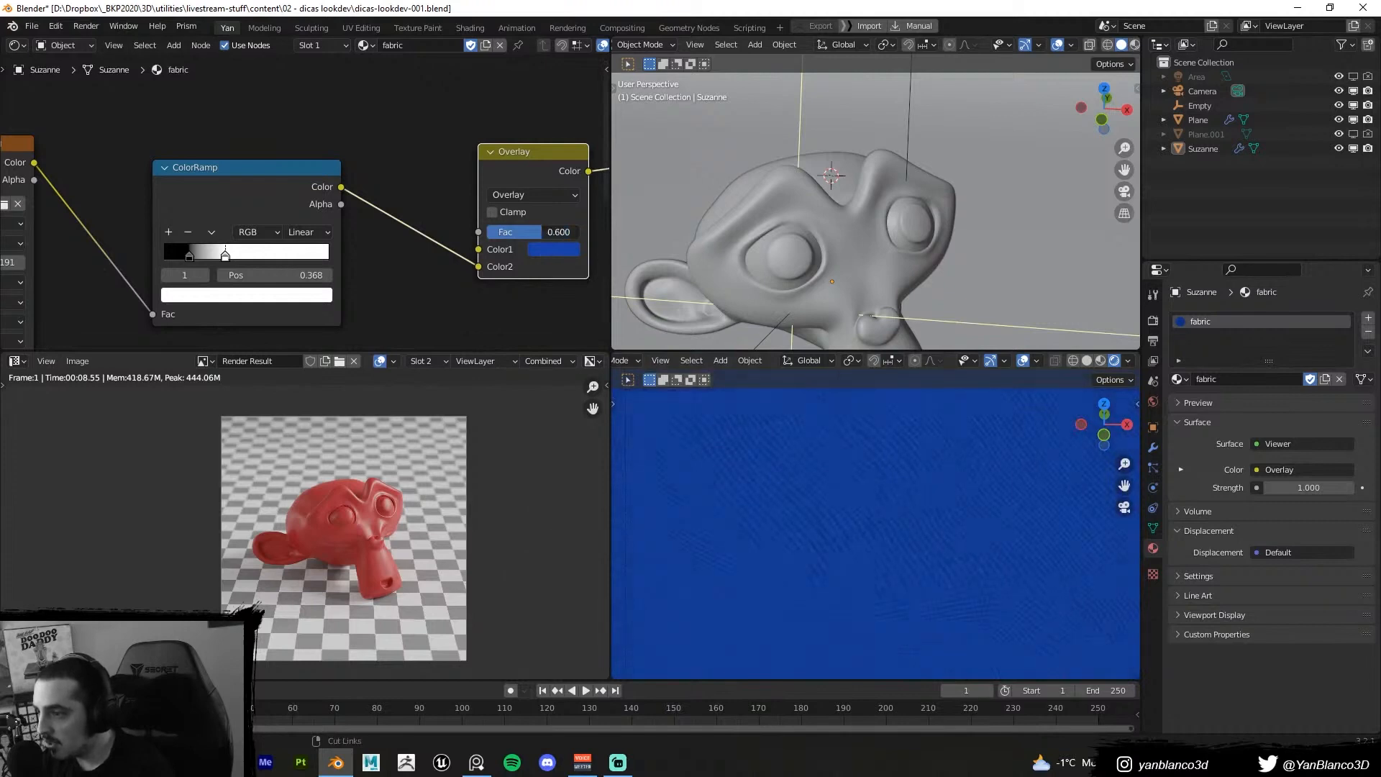
{"action": "middle_click_drag", "start_coordinate": [539, 241], "coordinate": [413, 238]}
{"action": "scroll", "coordinate": [819, 526], "scroll_direction": "down", "scroll_amount": 5}
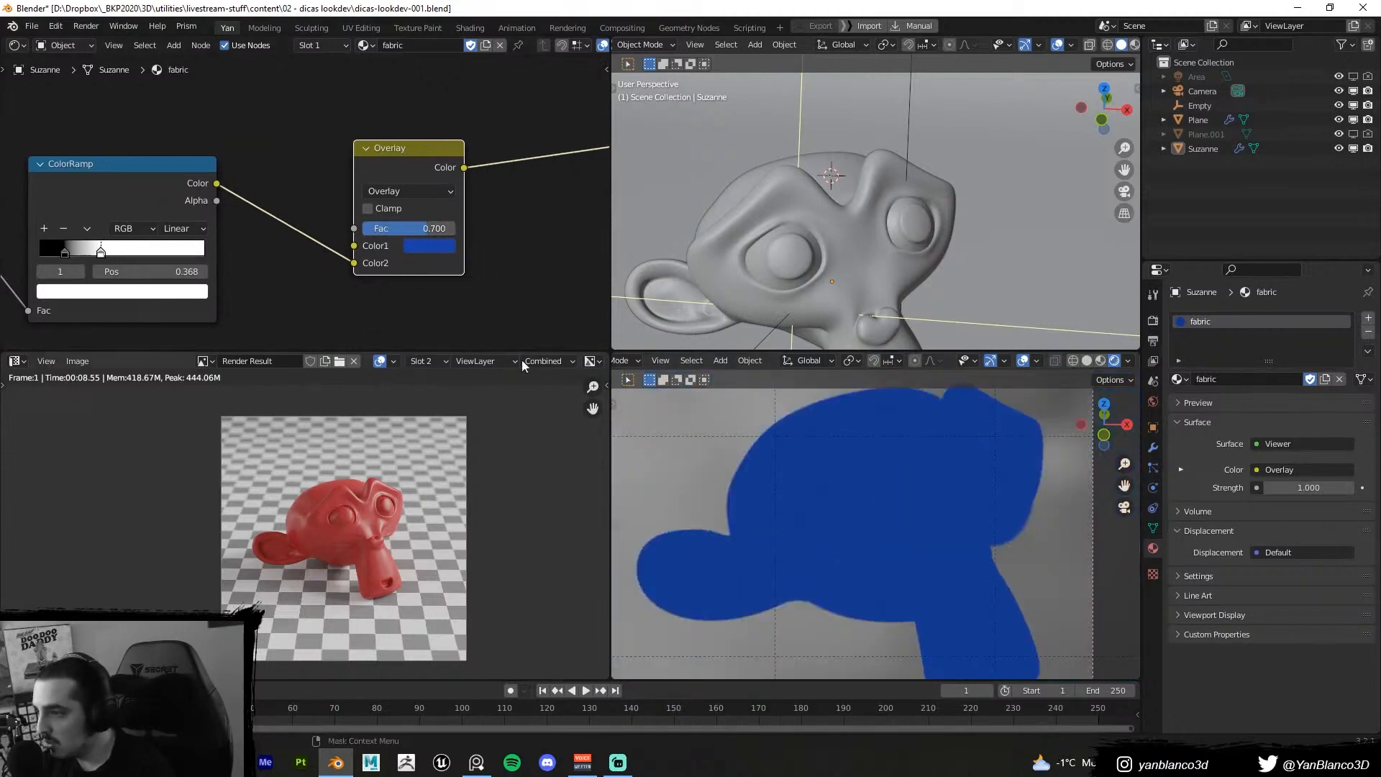
Connect the Overlay node's color to the Principled BSDF's Base Color, preview the shader, and move it closer to the Overlay node
{"action": "middle_click_drag", "start_coordinate": [496, 228], "coordinate": [358, 225]}
{"action": "scroll", "coordinate": [358, 224], "scroll_direction": "down", "scroll_amount": 2}
{"action": "left_click_drag", "start_coordinate": [328, 174], "coordinate": [565, 189]}
{"action": "middle_click_drag", "start_coordinate": [491, 187], "coordinate": [355, 197]}
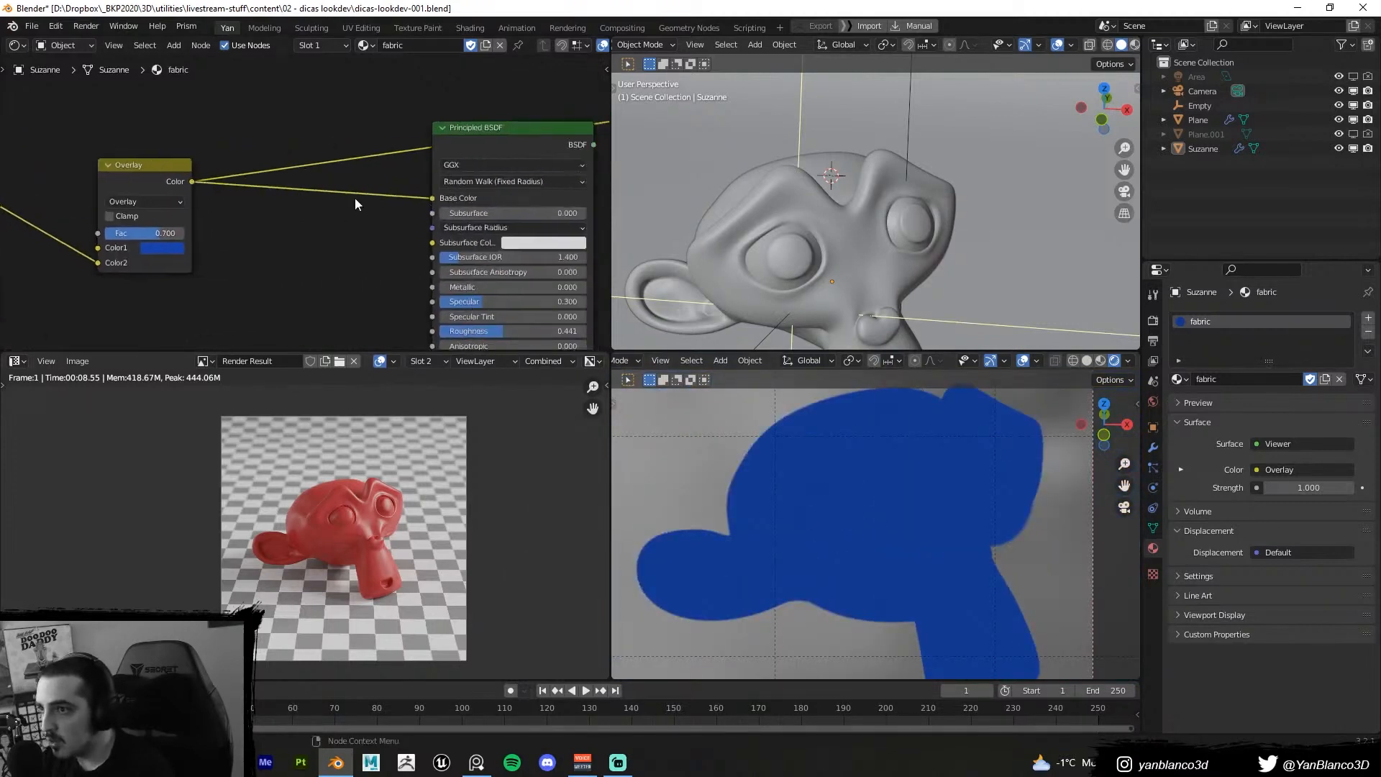
{"action": "left_click", "coordinate": [477, 157], "text": "ctrl+shift"}
{"action": "left_click_drag", "start_coordinate": [483, 151], "coordinate": [420, 158]}
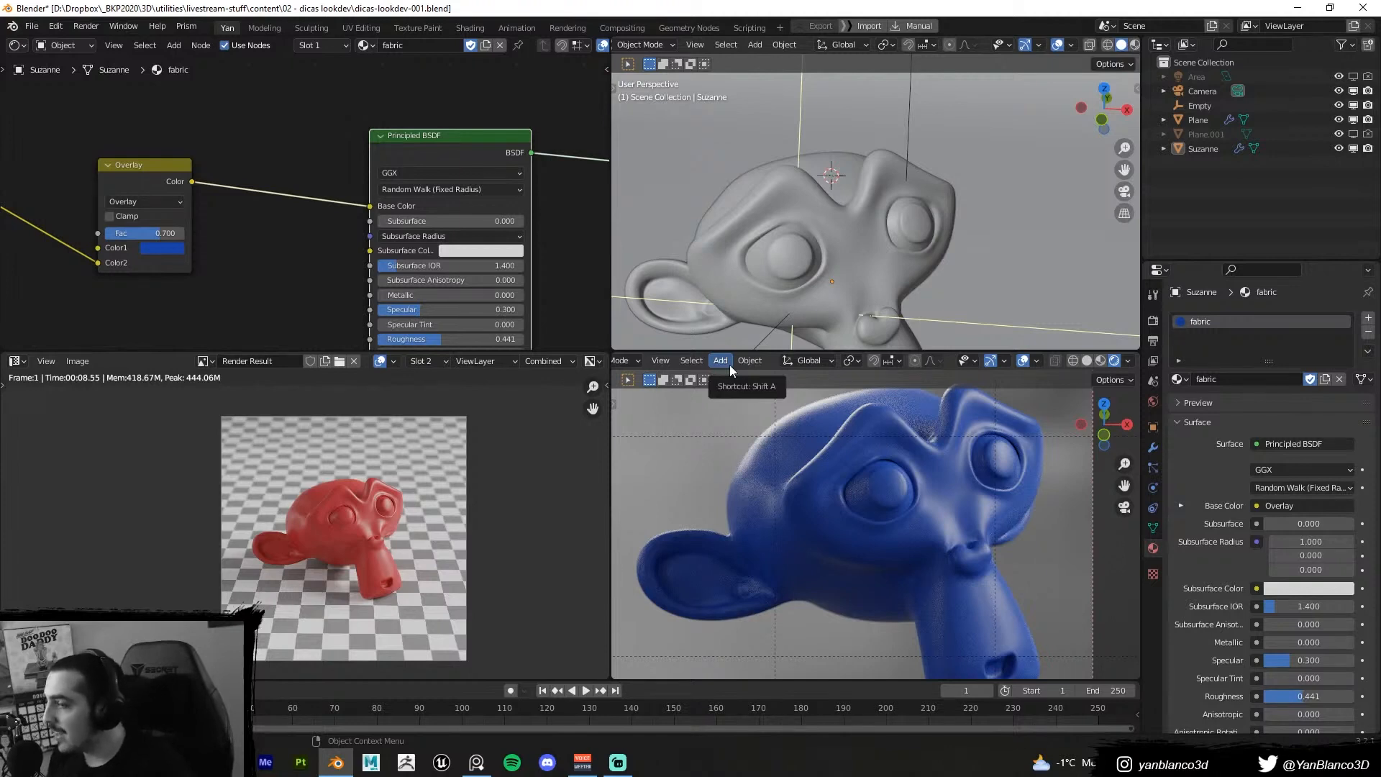
Set the Principled BSDF's Roughness to 0.700
{"action": "scroll", "coordinate": [441, 202], "scroll_direction": "up", "scroll_amount": 2}
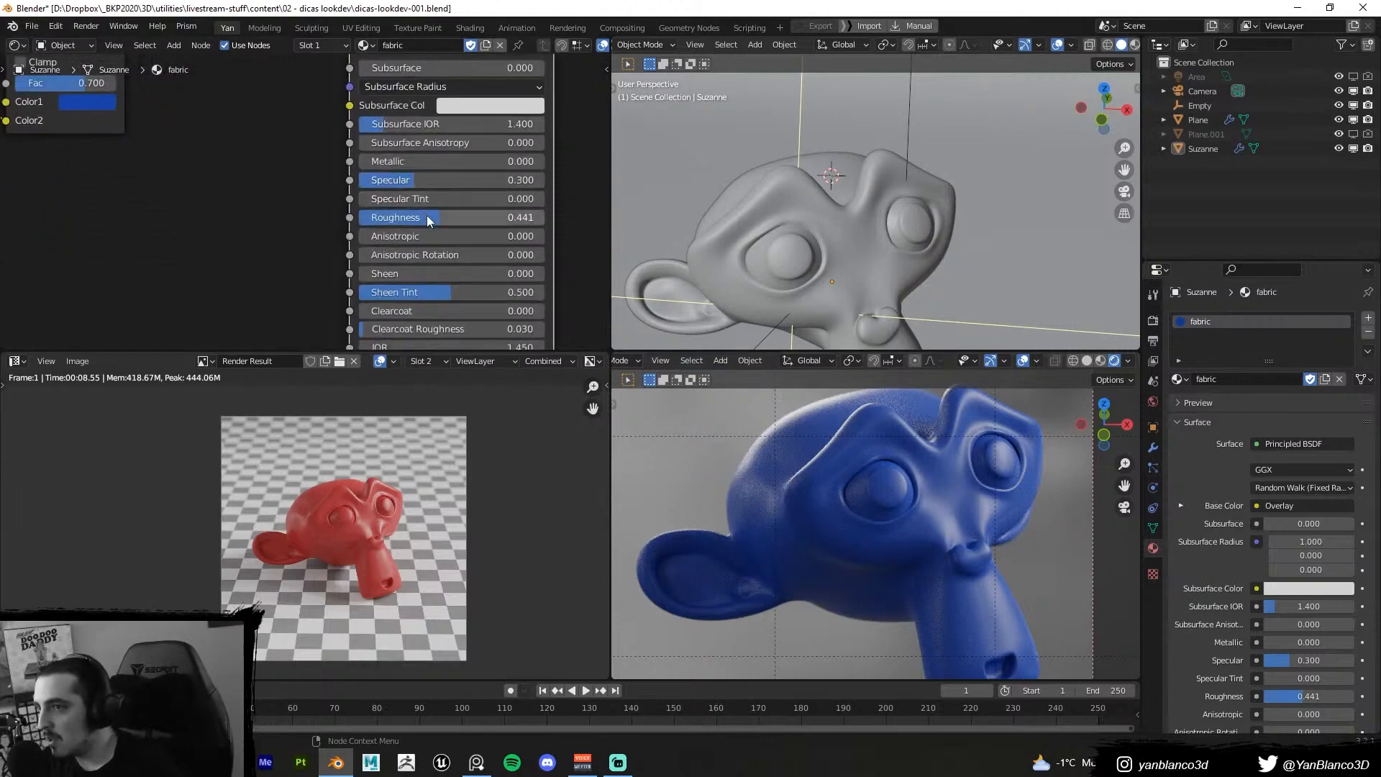
{"action": "left_click_drag", "start_coordinate": [428, 217], "coordinate": [490, 217]}
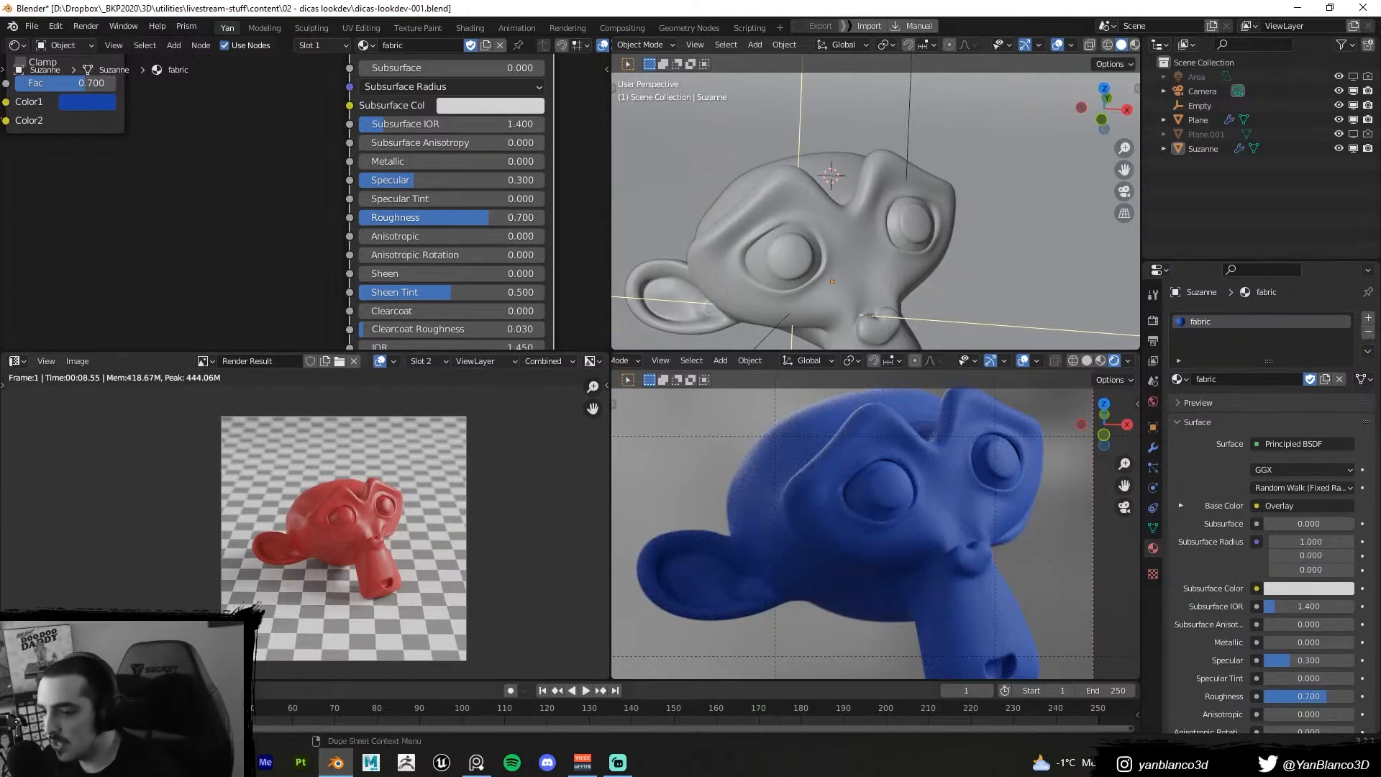
Switch to Photoshop and brush loose, curly fabric fibres on Layer 5 in the empty area below the arrow diagram
{"action": "key", "text": "alt+Tab"}
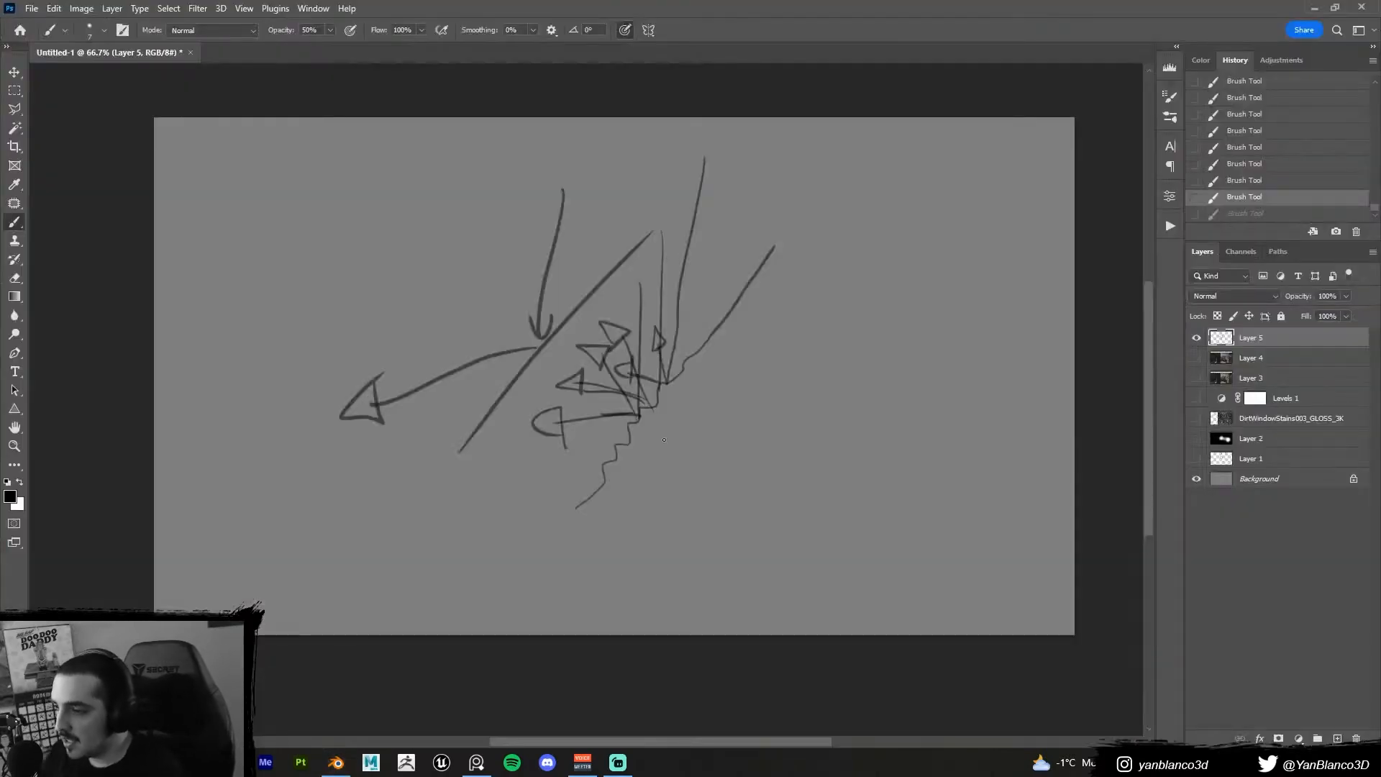
{"action": "mouse_move", "coordinate": [879, 304]}
{"action": "left_mouse_down"}
{"action": "mouse_move", "coordinate": [905, 392]}
{"action": "mouse_move", "coordinate": [864, 420]}
{"action": "left_mouse_up"}
{"action": "key", "text": "ctrl+z"}
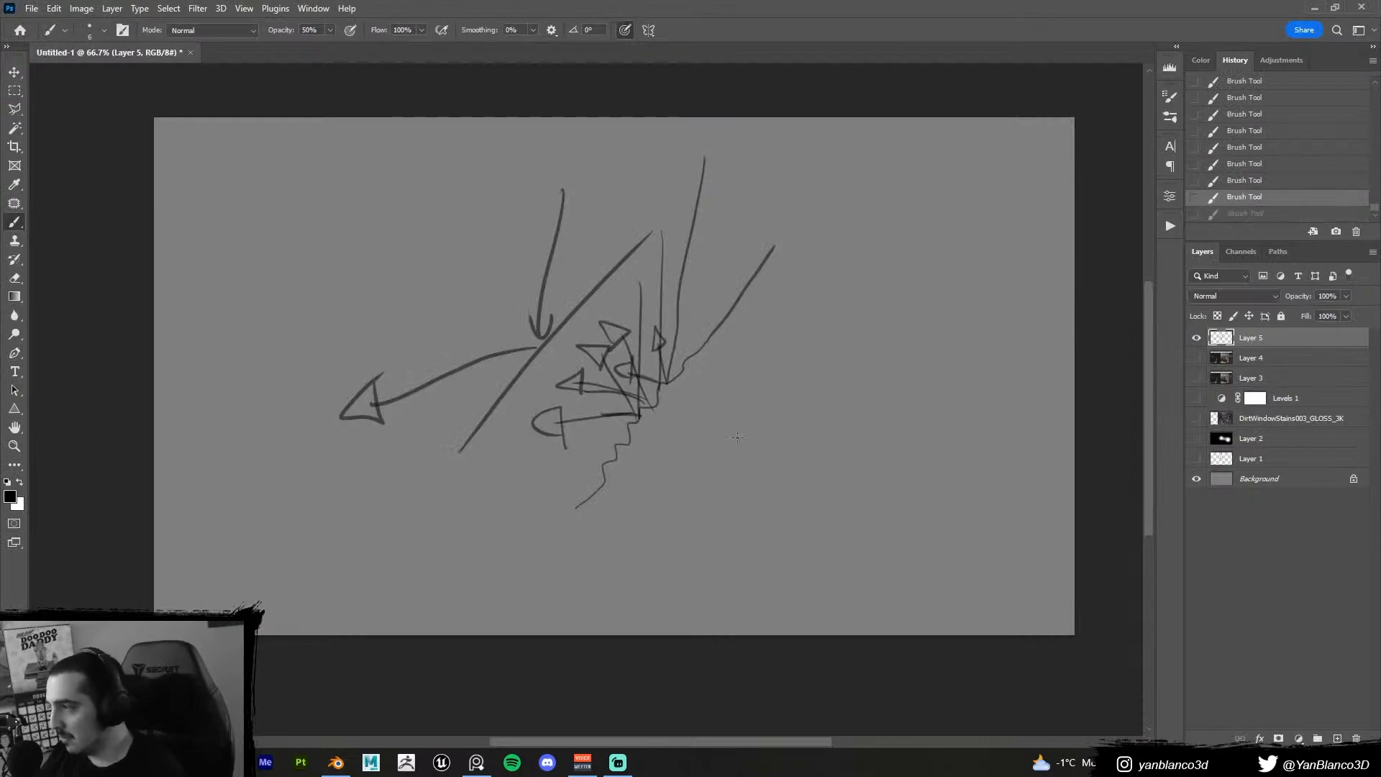
{"action": "left_click_drag", "start_coordinate": [763, 528], "coordinate": [793, 457]}
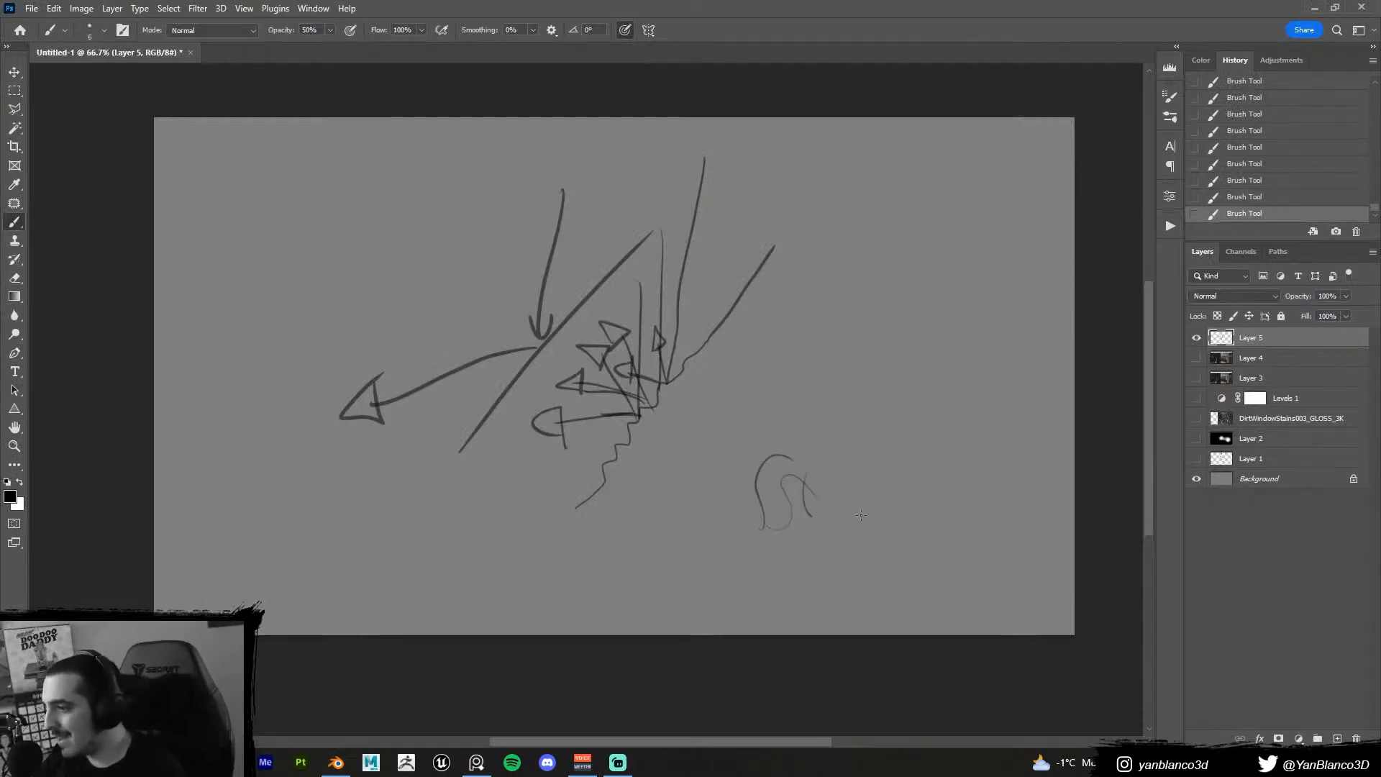
{"action": "mouse_move", "coordinate": [861, 515]}
{"action": "left_mouse_down"}
{"action": "mouse_move", "coordinate": [894, 529]}
{"action": "mouse_move", "coordinate": [942, 506]}
{"action": "left_mouse_up"}
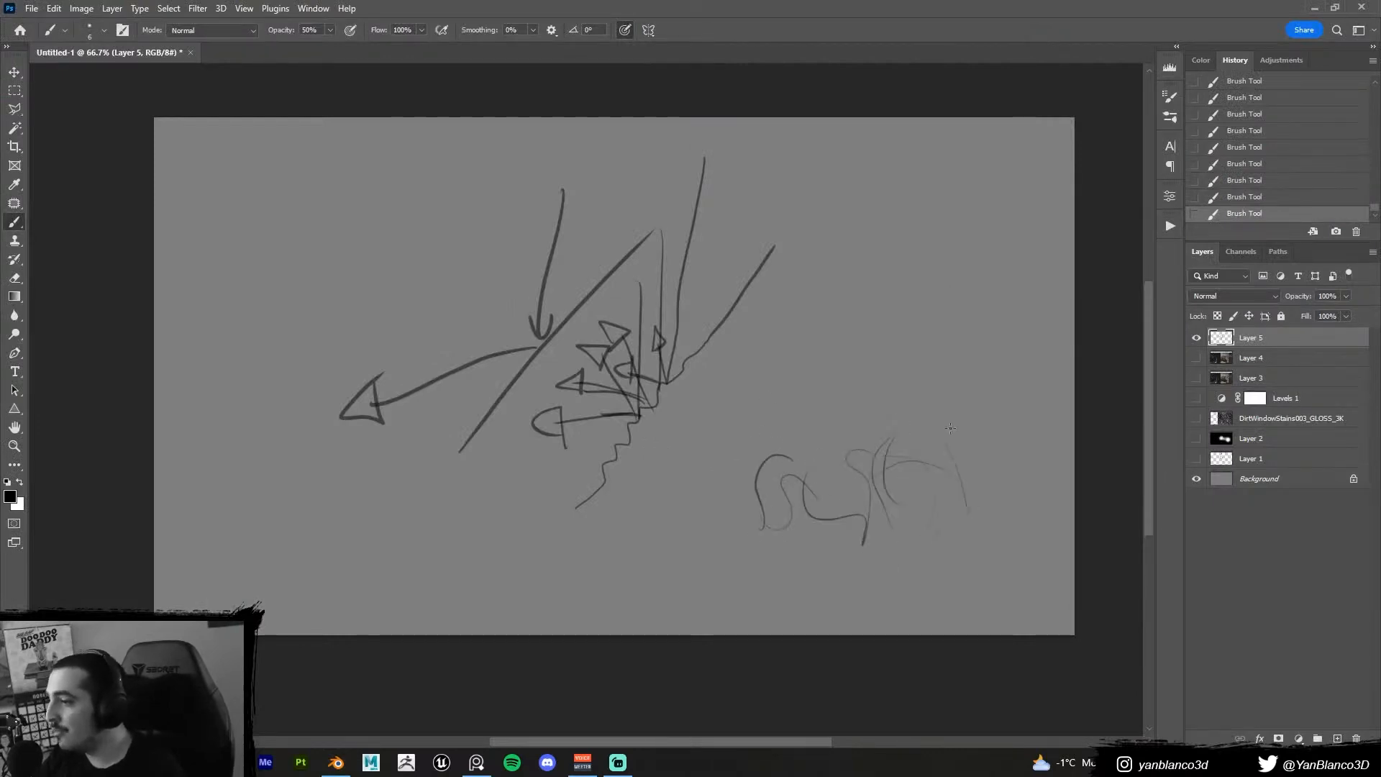
Draw a slanted surface line under the fibres with a row of circles below it, and add more fibres at its upper end
{"action": "left_click_drag", "start_coordinate": [1047, 423], "coordinate": [611, 607]}
{"action": "mouse_move", "coordinate": [951, 475]}
{"action": "left_mouse_down"}
{"action": "mouse_move", "coordinate": [925, 540]}
{"action": "mouse_move", "coordinate": [944, 537]}
{"action": "mouse_move", "coordinate": [943, 475]}
{"action": "mouse_move", "coordinate": [674, 585]}
{"action": "left_mouse_up"}
{"action": "key", "text": "ctrl+z"}
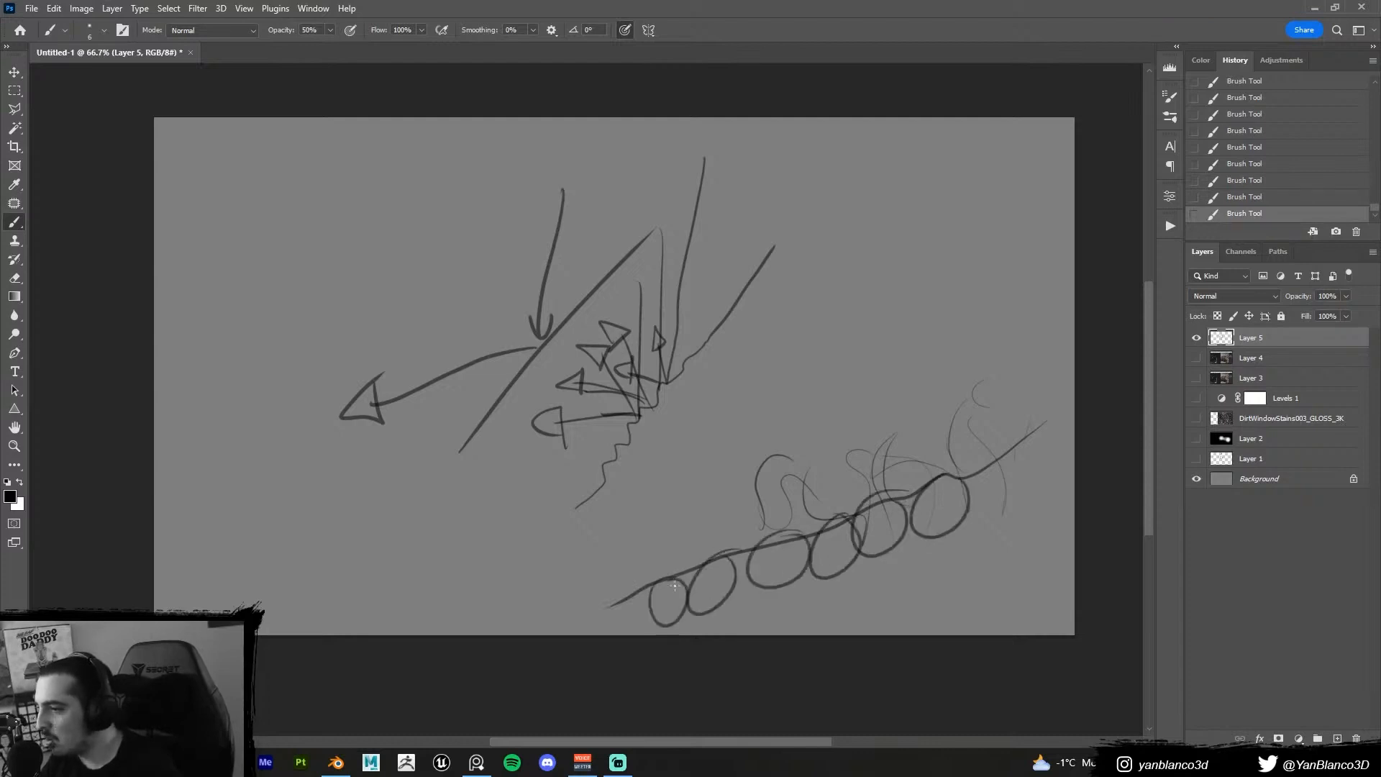
{"action": "left_click_drag", "start_coordinate": [970, 469], "coordinate": [1010, 427]}
{"action": "left_click_drag", "start_coordinate": [1019, 411], "coordinate": [1038, 441]}
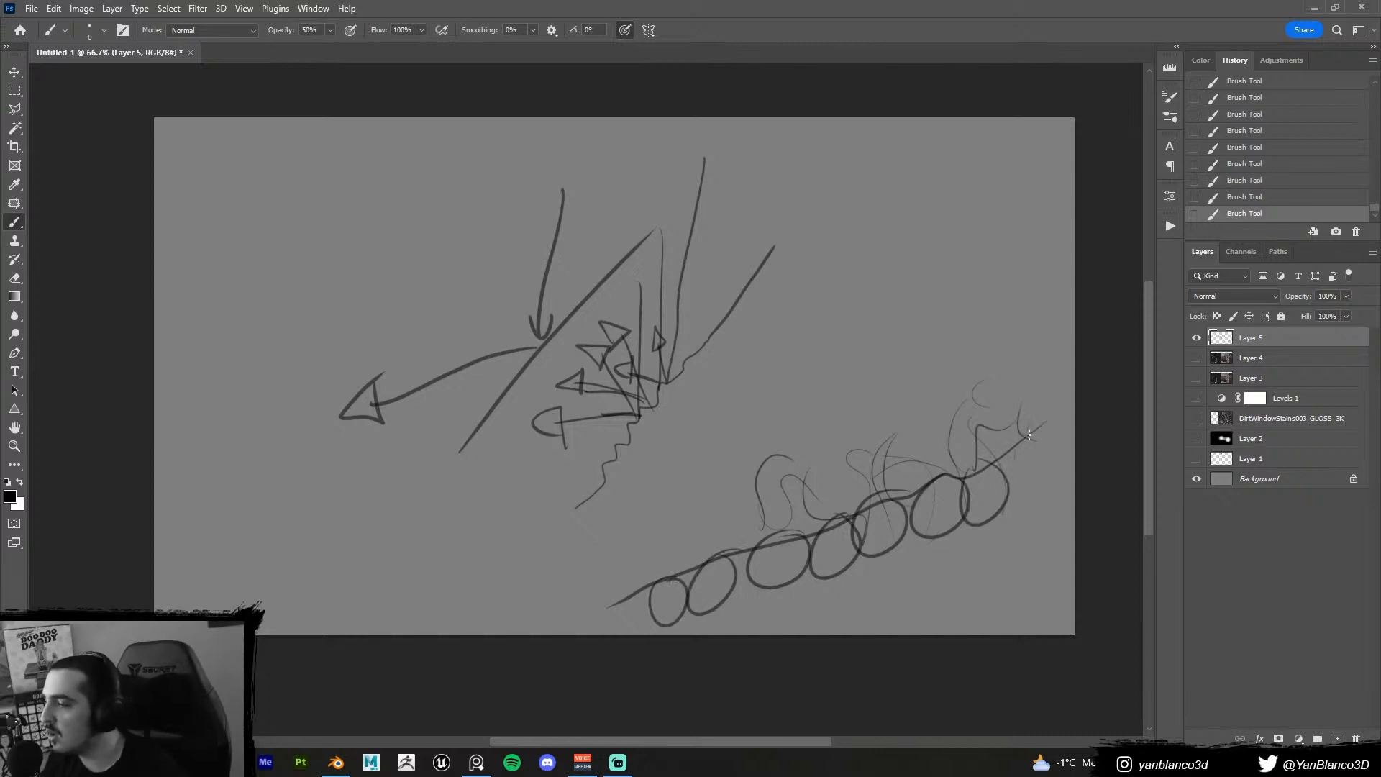
{"action": "left_click_drag", "start_coordinate": [694, 307], "coordinate": [662, 347]}
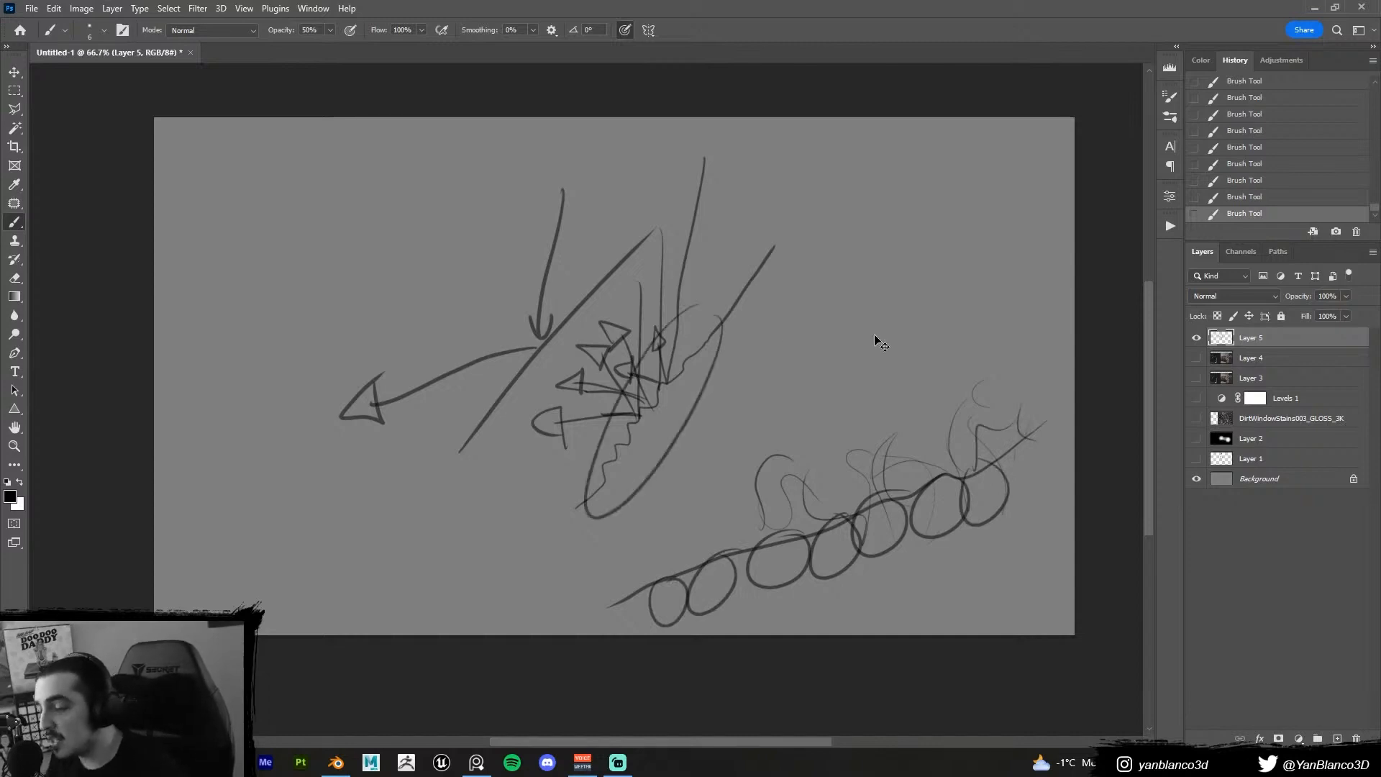
{"action": "key", "text": "ctrl+z"}
Switch back to Blender and set the Principled BSDF's Roughness to 0.800, comparing it against much lower values
{"action": "key", "text": "alt+Tab"}
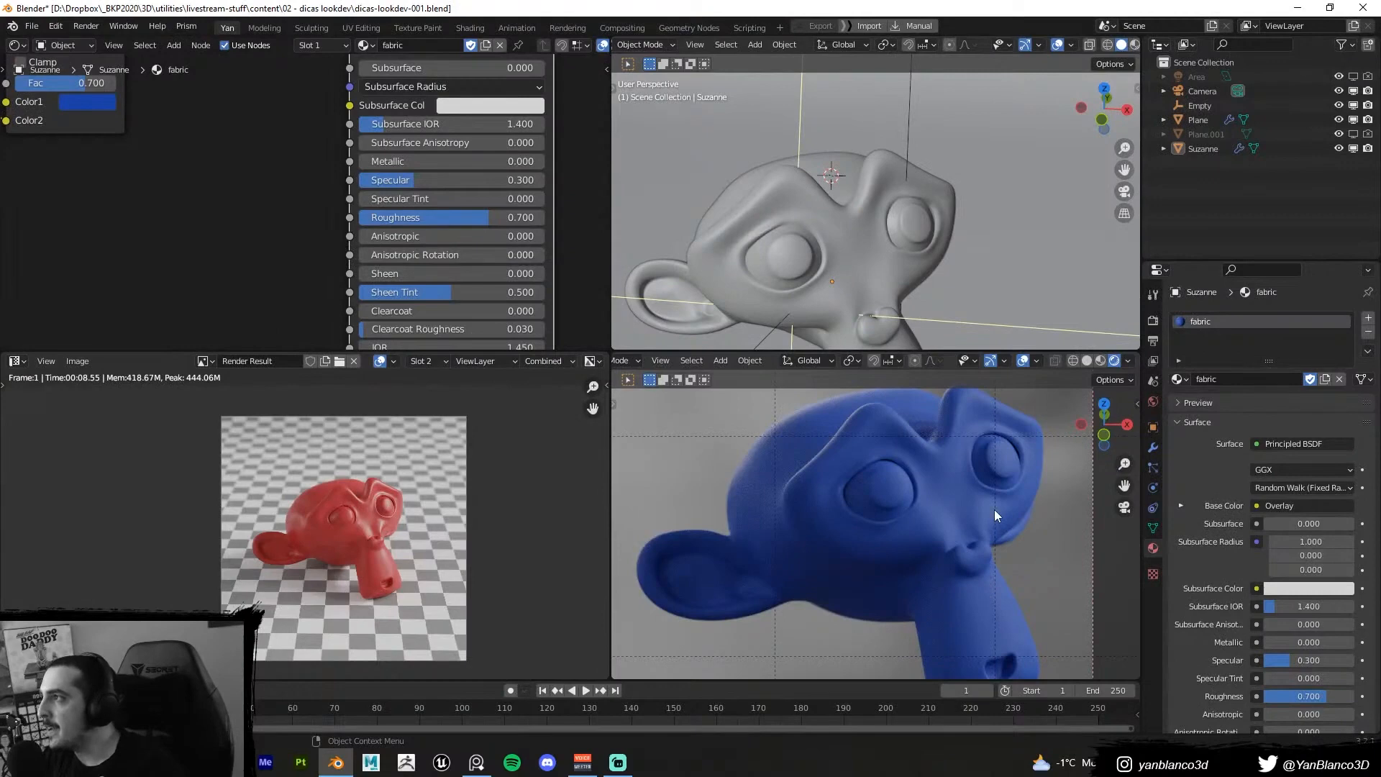
{"action": "left_click_drag", "start_coordinate": [485, 215], "coordinate": [502, 218]}
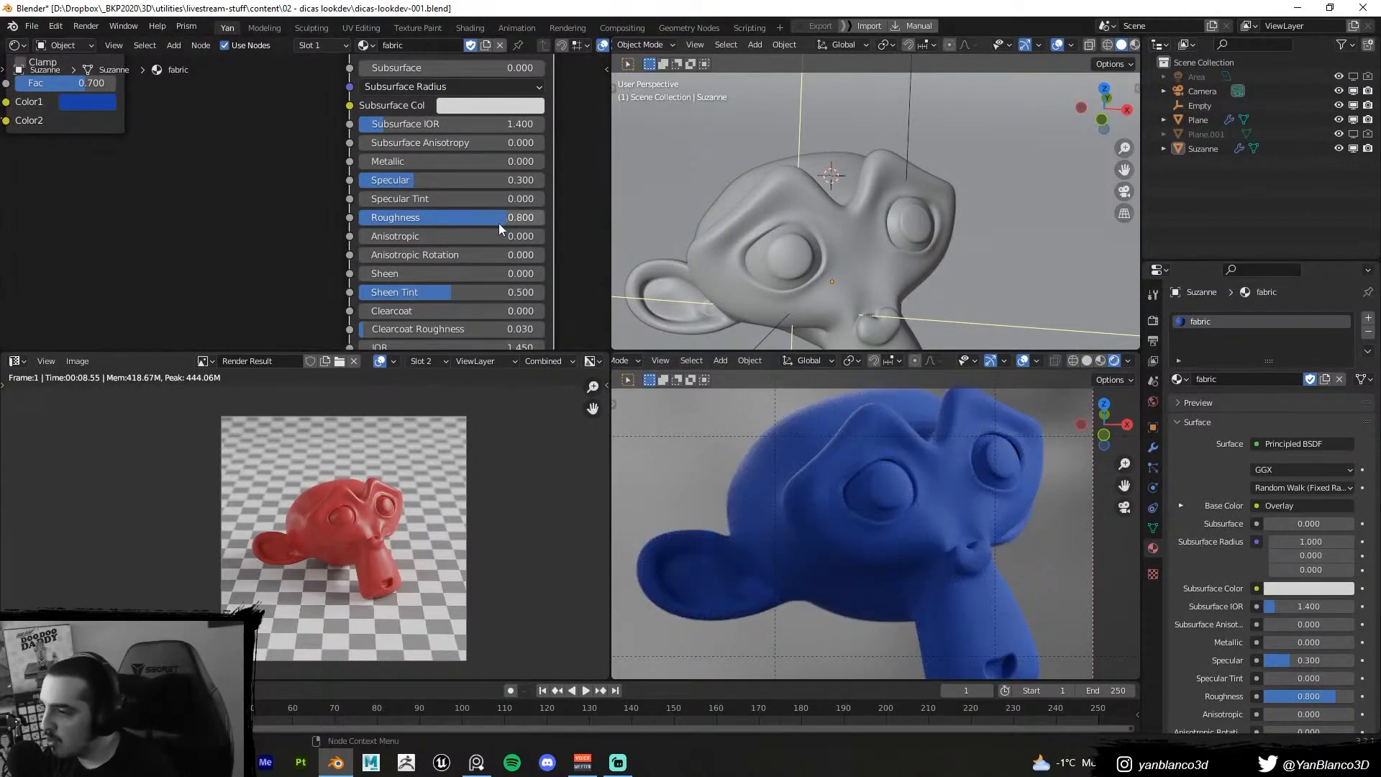
{"action": "left_click_drag", "start_coordinate": [500, 226], "coordinate": [410, 218]}
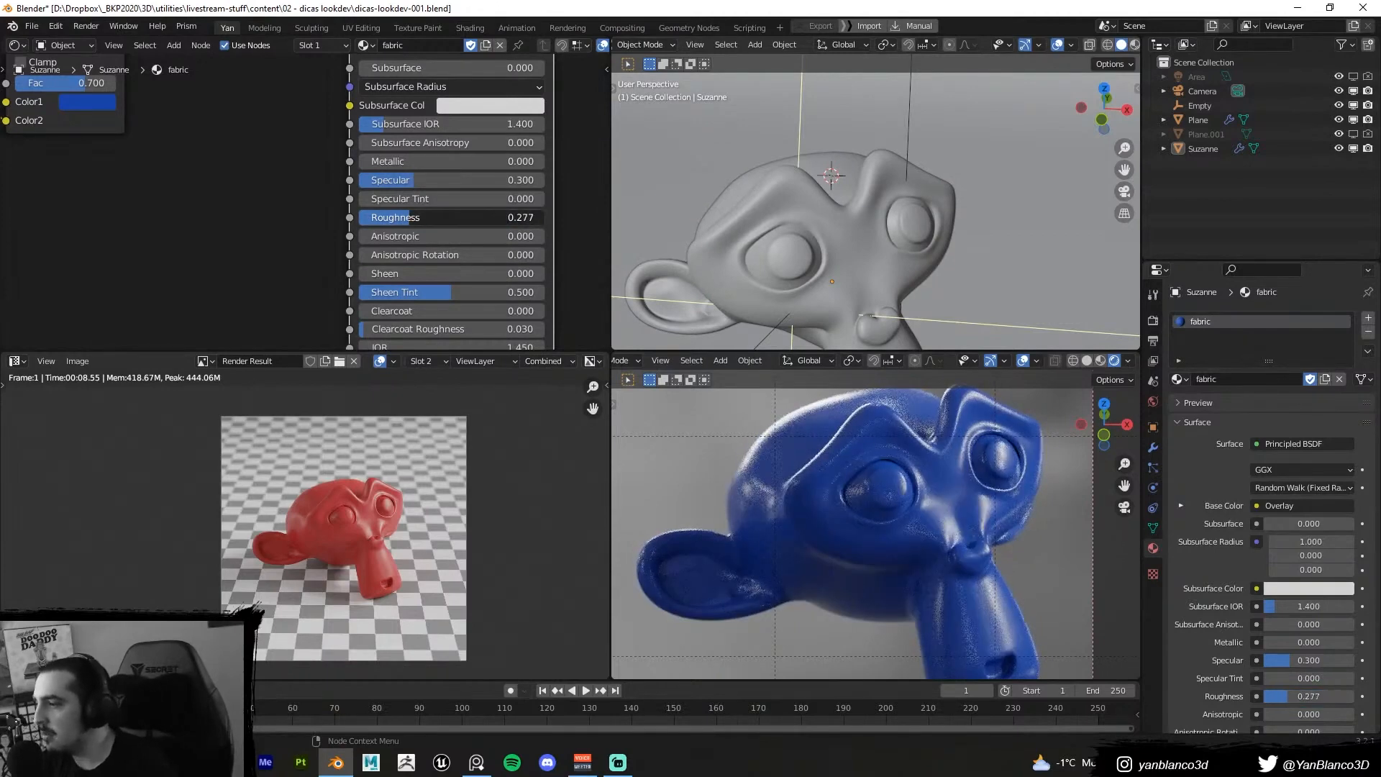
{"action": "right_click", "coordinate": [410, 218]}
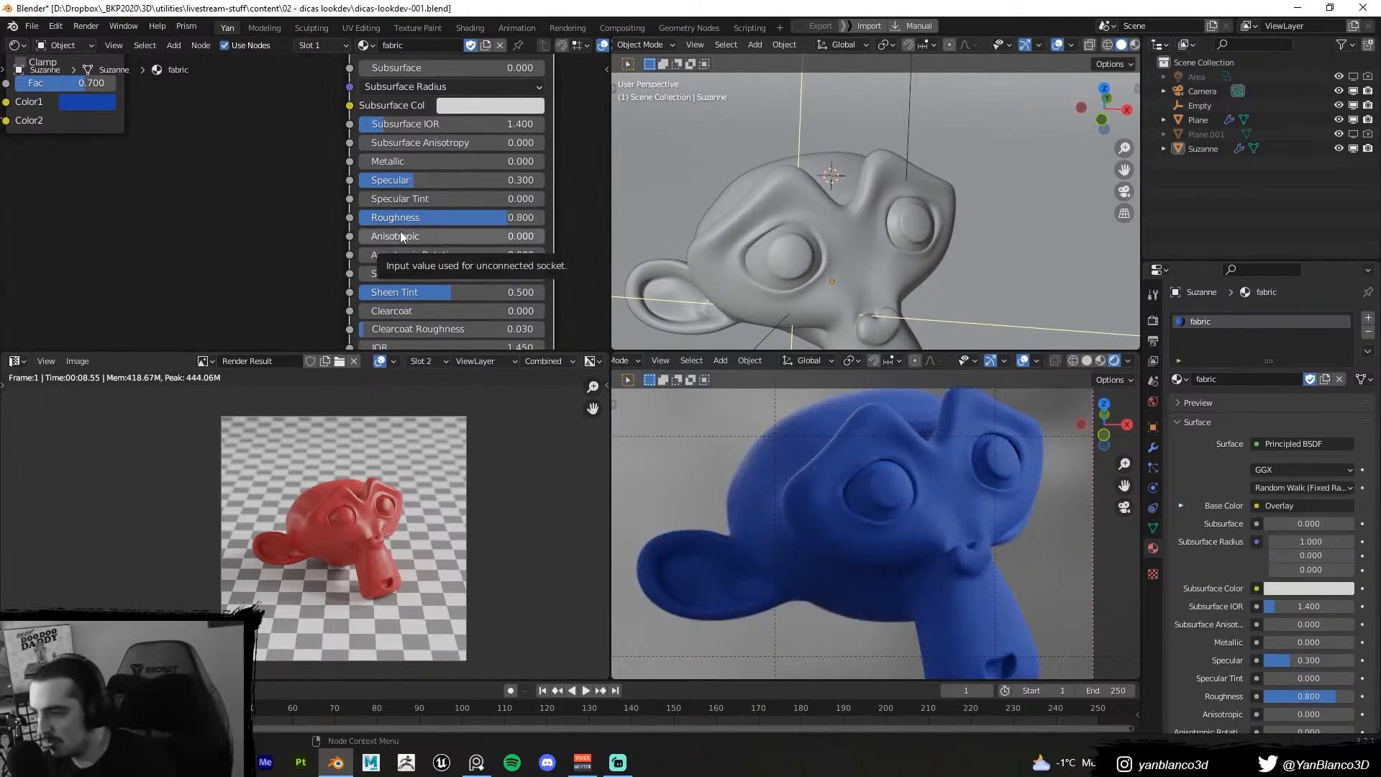
{"action": "left_click_drag", "start_coordinate": [403, 218], "coordinate": [244, 217]}
{"action": "right_click", "coordinate": [362, 218]}
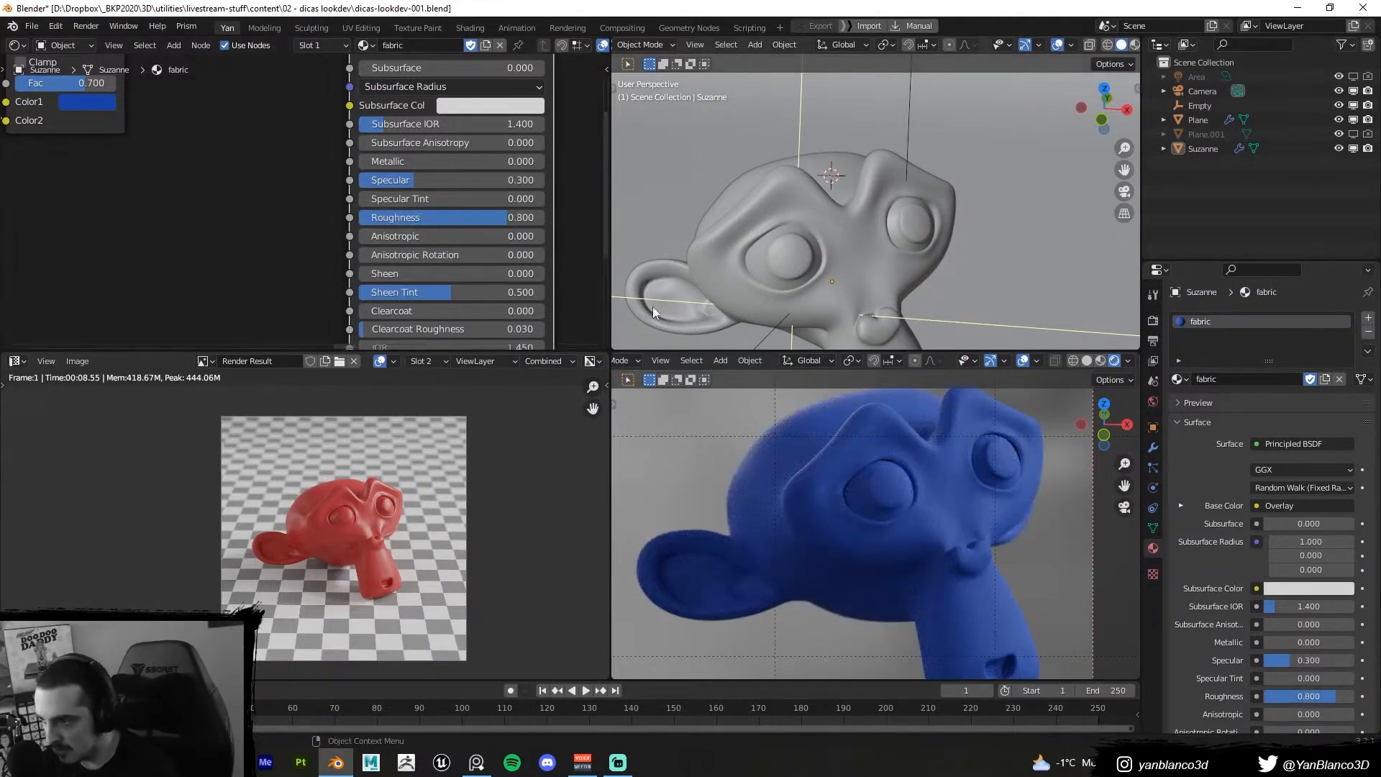
Shift the Principled BSDF node slightly and set its Specular to 0.264
{"action": "scroll", "coordinate": [365, 216], "scroll_direction": "down", "scroll_amount": 8}
{"action": "middle_click_drag", "start_coordinate": [360, 216], "coordinate": [437, 239]}
{"action": "scroll", "coordinate": [435, 232], "scroll_direction": "down", "scroll_amount": 1}
{"action": "left_click_drag", "start_coordinate": [452, 135], "coordinate": [411, 134]}
{"action": "scroll", "coordinate": [432, 196], "scroll_direction": "up", "scroll_amount": 2}
{"action": "scroll", "coordinate": [439, 234], "scroll_direction": "up", "scroll_amount": 3}
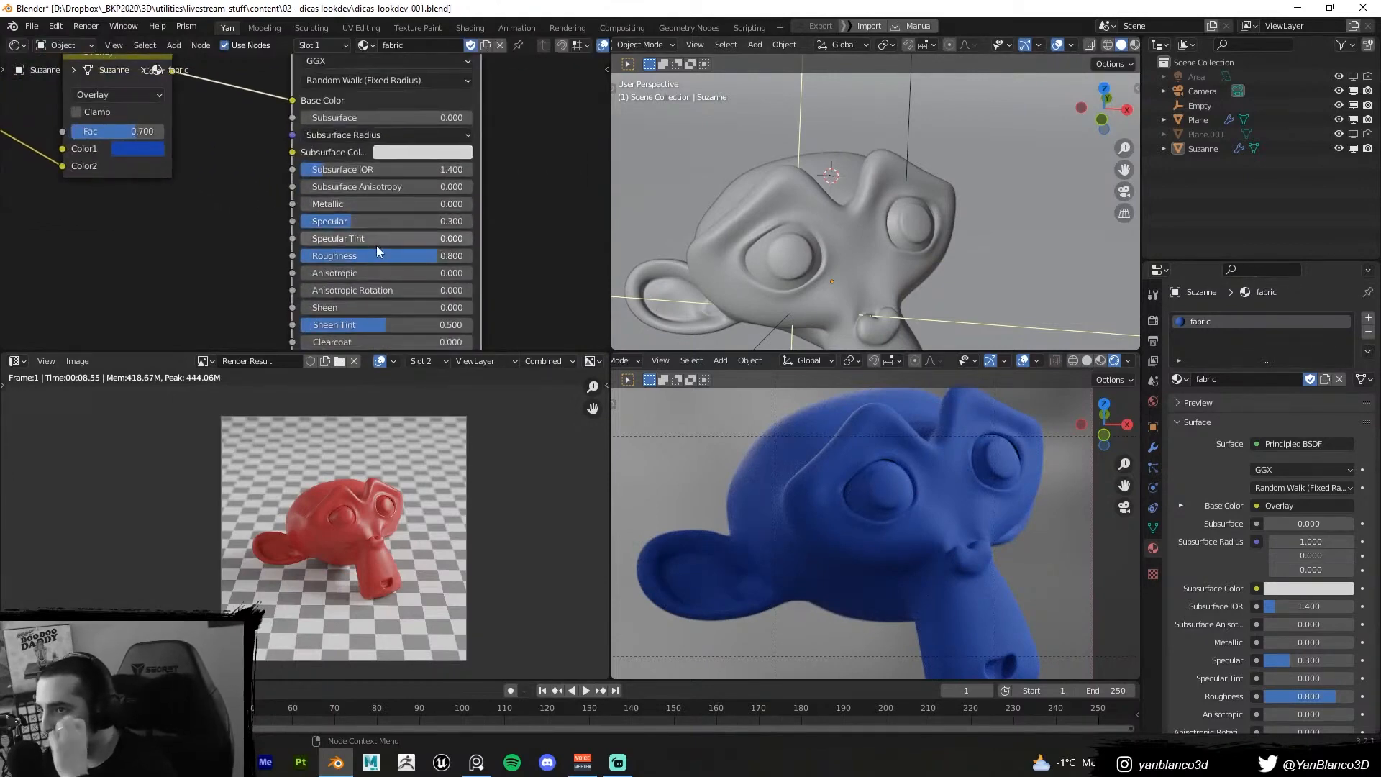
{"action": "left_click_drag", "start_coordinate": [383, 221], "coordinate": [434, 268]}
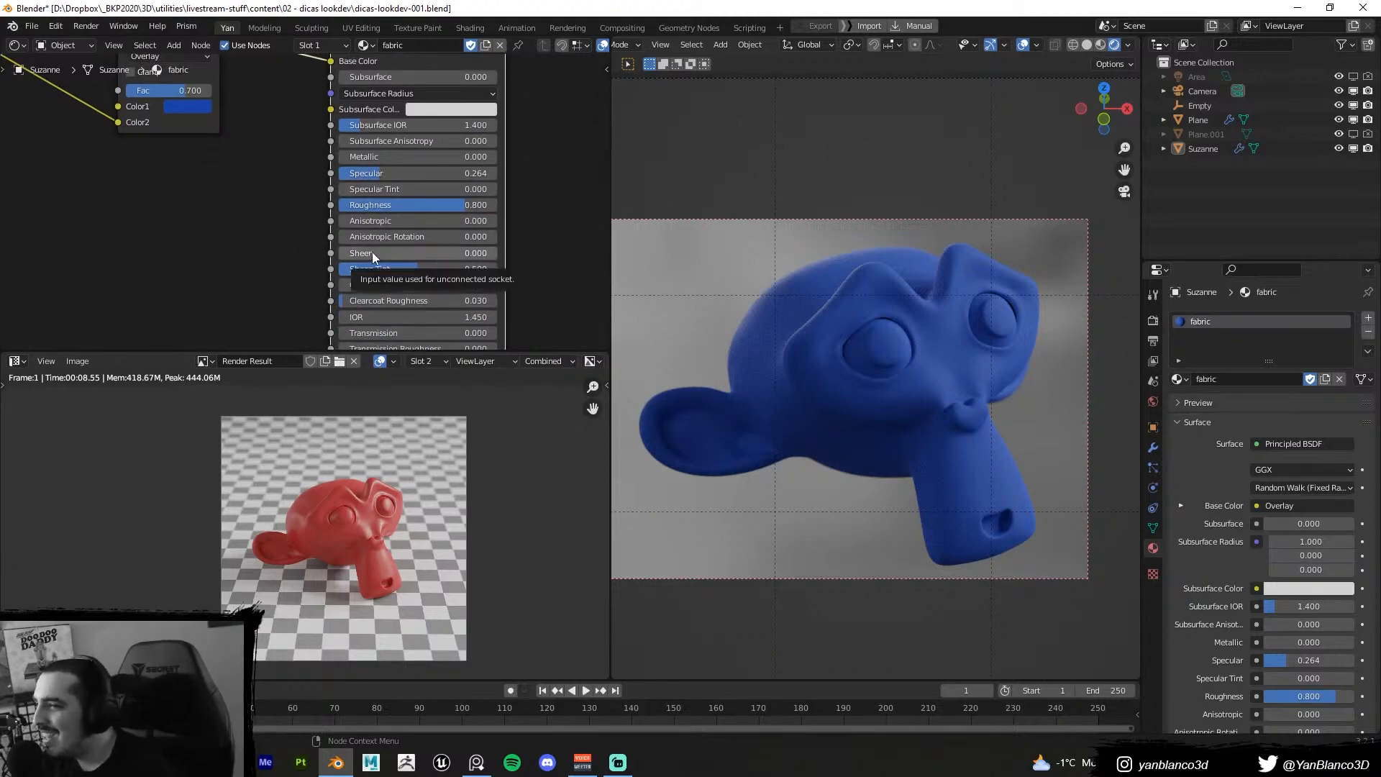
Try a Sheen of 1.000 on the Principled BSDF and test its Sheen Tint
{"action": "middle_click_drag", "start_coordinate": [360, 254], "coordinate": [341, 273]}
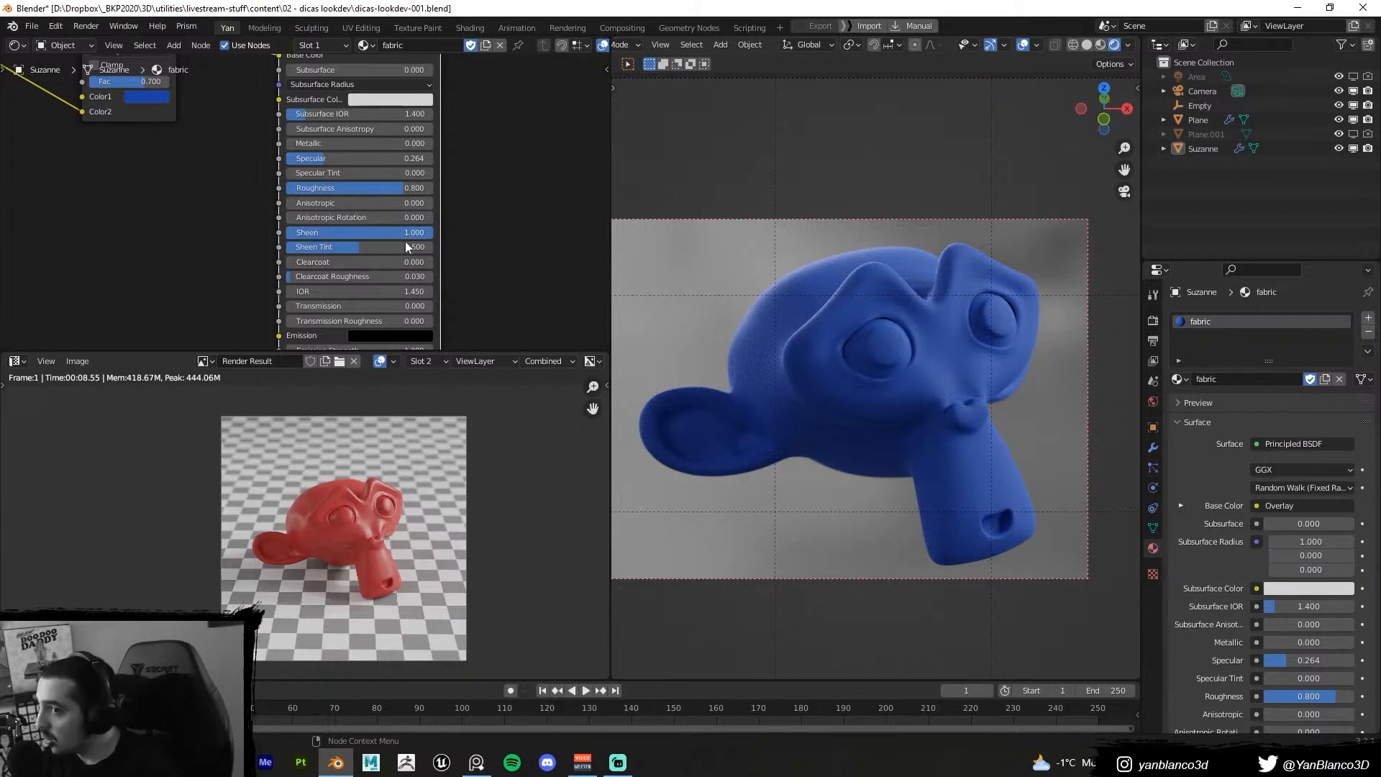
{"action": "left_click_drag", "start_coordinate": [336, 252], "coordinate": [274, 252]}
{"action": "right_click", "coordinate": [336, 247]}
{"action": "key", "text": "shift+d"}
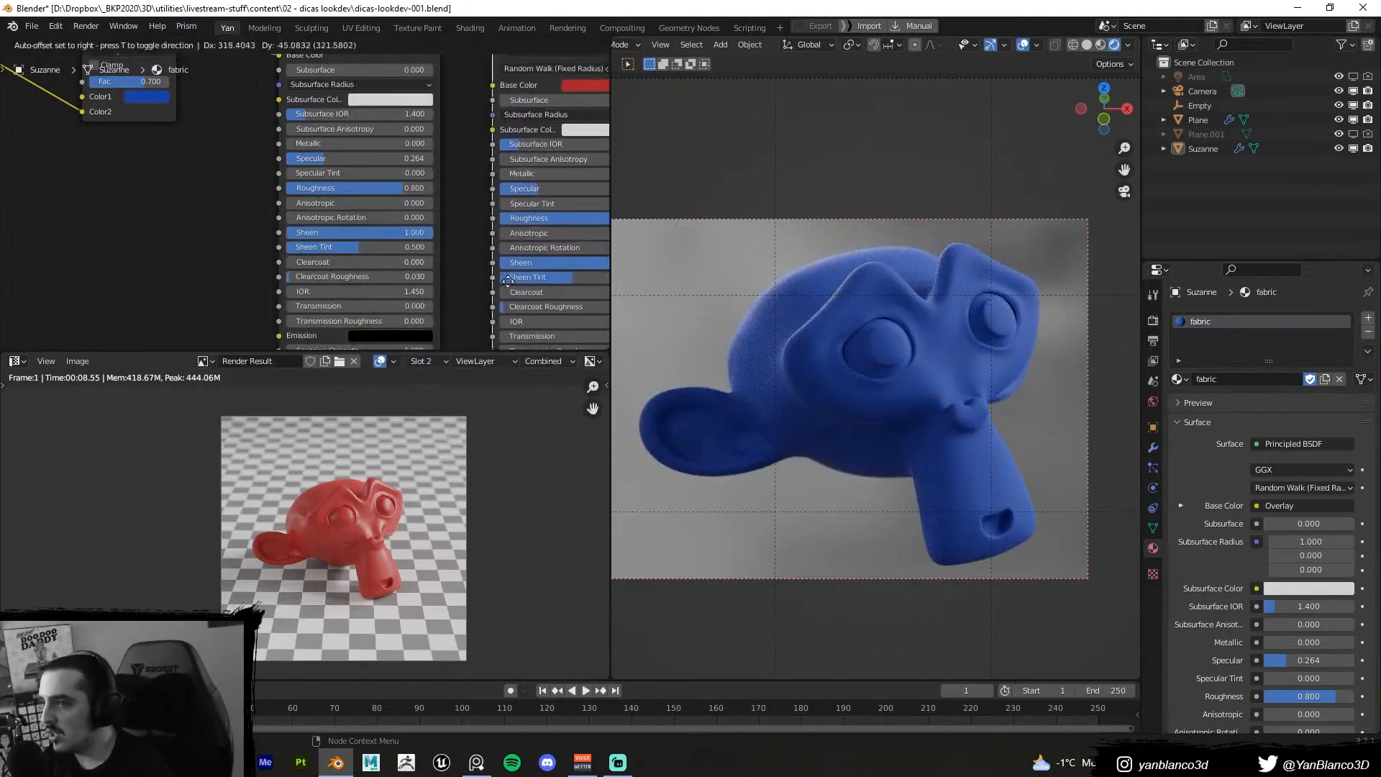
{"action": "left_click", "coordinate": [553, 300]}
{"action": "key", "text": "x"}
Return the Principled BSDF's Sheen to 0.000 and move the Overlay and Principled BSDF nodes closer to the ColorRamp
{"action": "left_click_drag", "start_coordinate": [367, 246], "coordinate": [209, 235]}
{"action": "scroll", "coordinate": [365, 141], "scroll_direction": "down", "scroll_amount": 3}
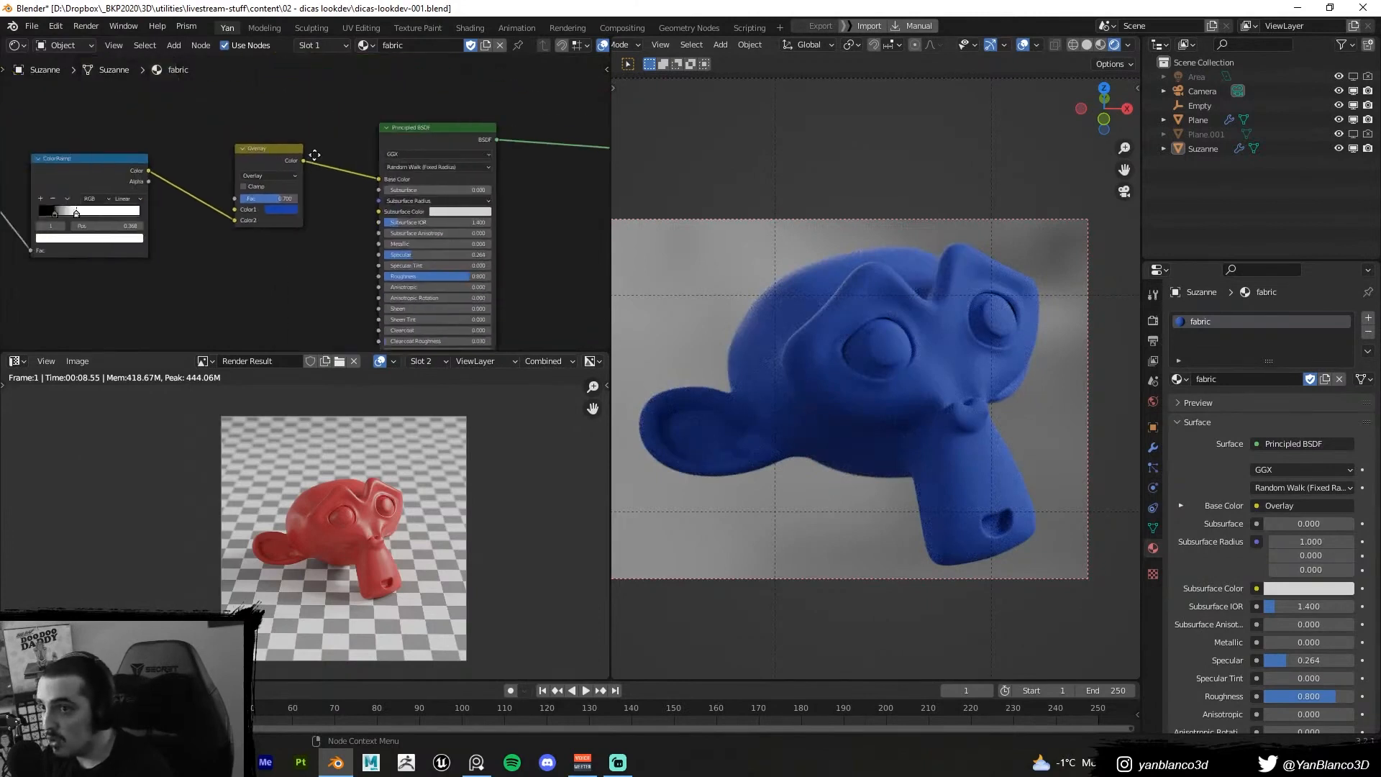
{"action": "left_click_drag", "start_coordinate": [286, 166], "coordinate": [249, 181]}
{"action": "left_click_drag", "start_coordinate": [400, 152], "coordinate": [332, 168]}
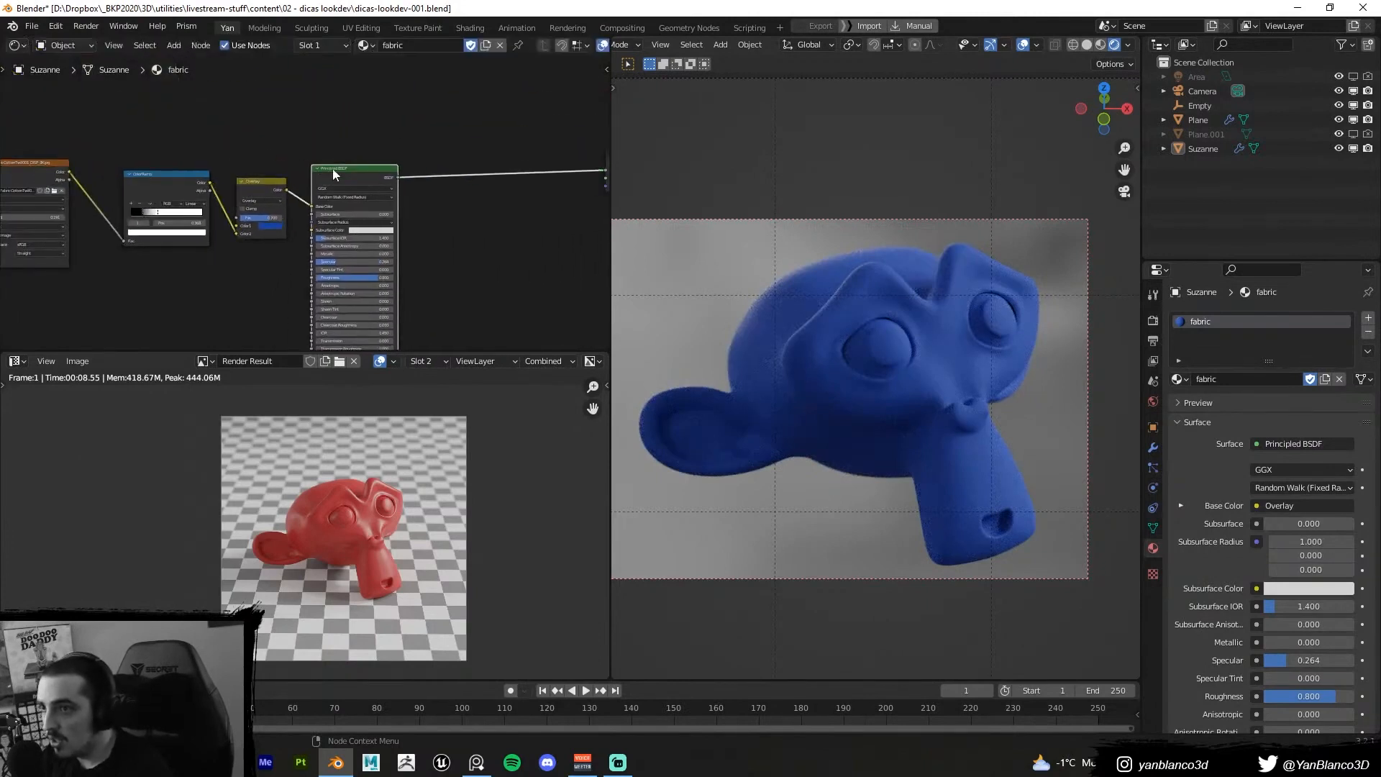
{"action": "middle_click_drag", "start_coordinate": [384, 136], "coordinate": [407, 172]}
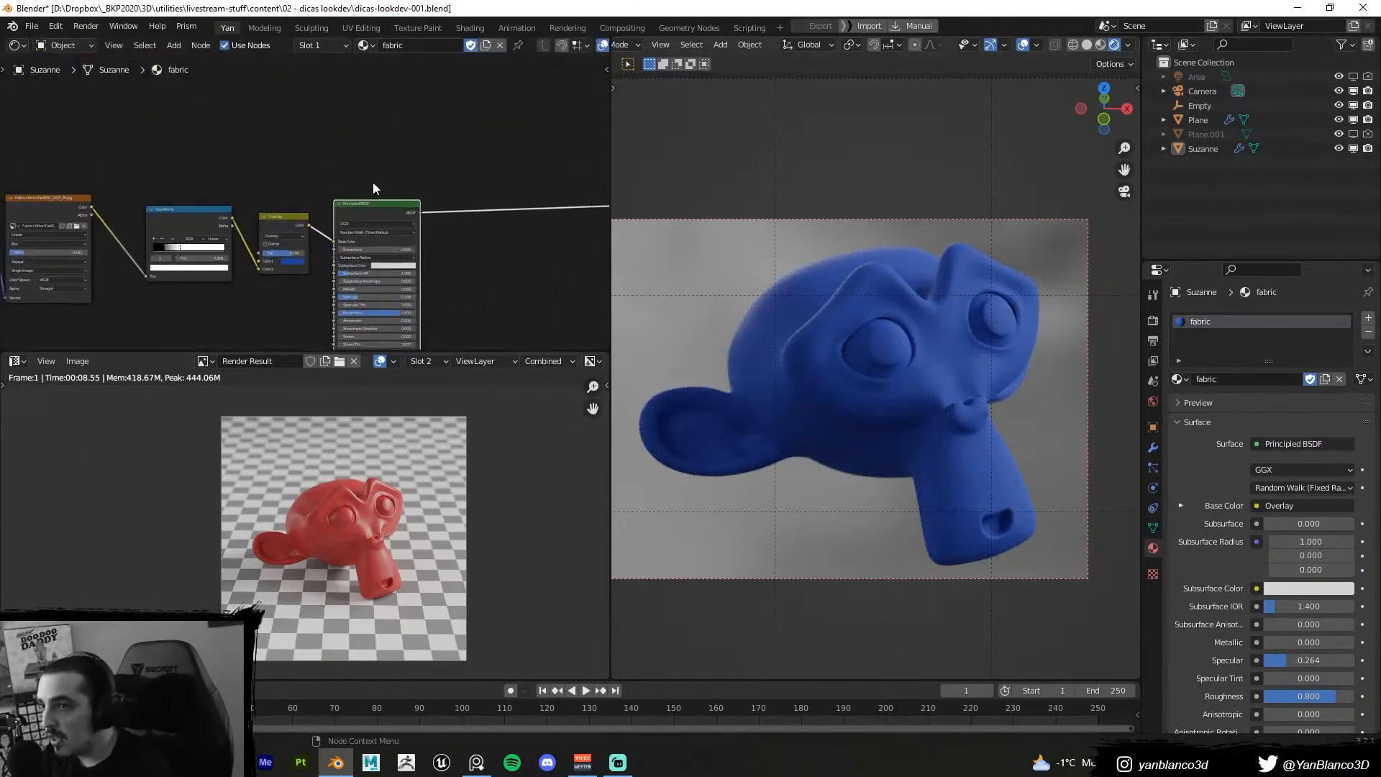
Add a Fresnel node above the Principled BSDF and preview its output on Suzanne
{"action": "key", "text": "shift+a"}
{"action": "left_click", "coordinate": [376, 174]}
{"action": "type", "text": "fres"}
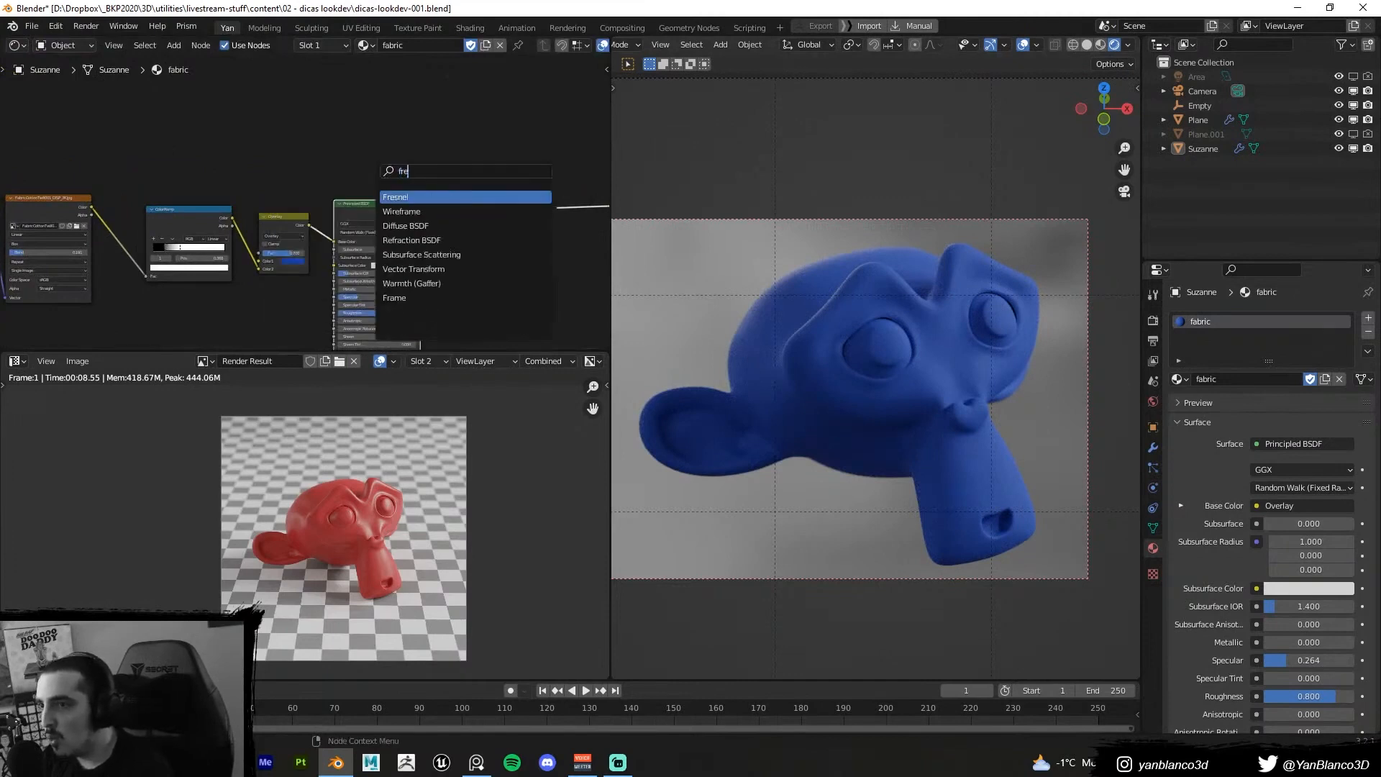
{"action": "key", "text": "Return"}
{"action": "left_click", "coordinate": [366, 129], "text": "ctrl+shift"}
{"action": "middle_click_drag", "start_coordinate": [382, 111], "coordinate": [385, 157]}
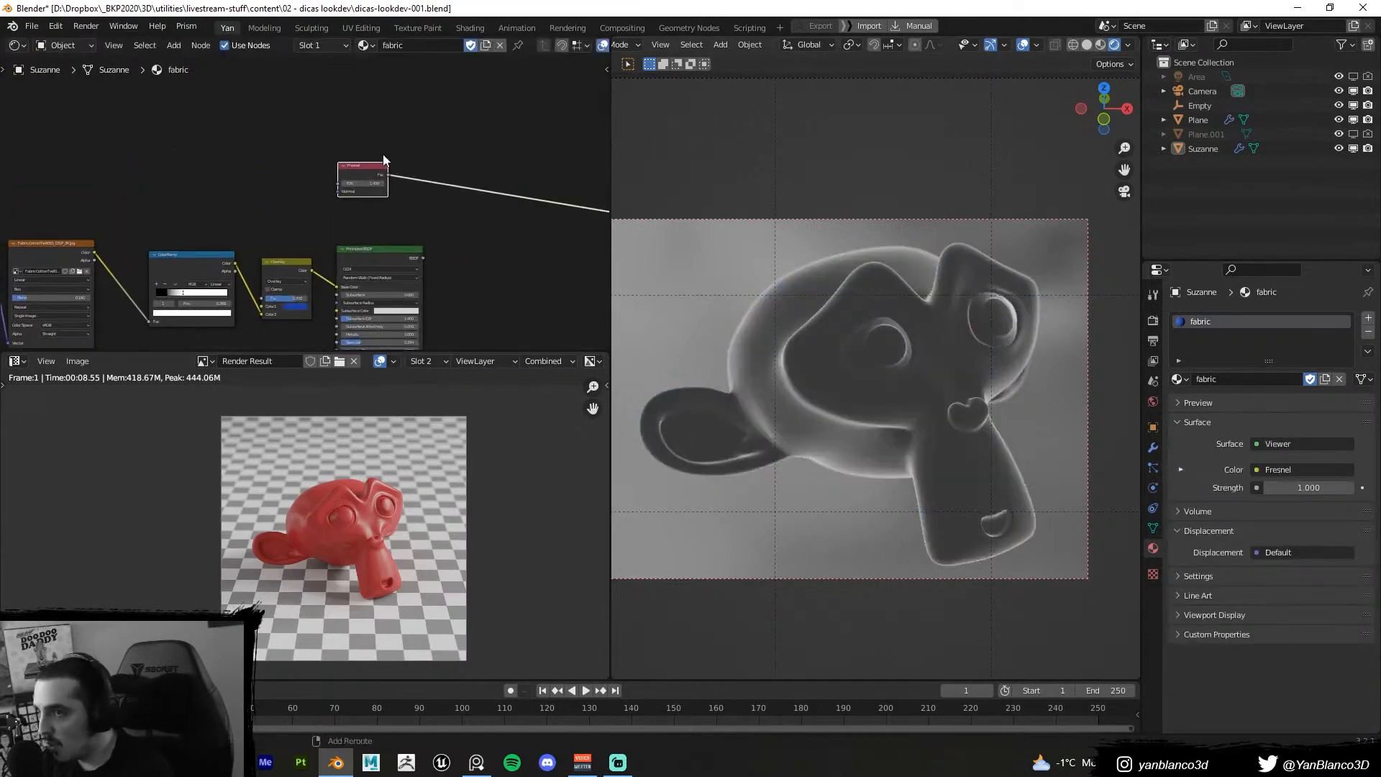
Add a Layer Weight node above the Fresnel node and preview its Facing output on Suzanne
{"action": "key", "text": "shift+a"}
{"action": "left_click", "coordinate": [385, 157]}
{"action": "type", "text": "lay"}
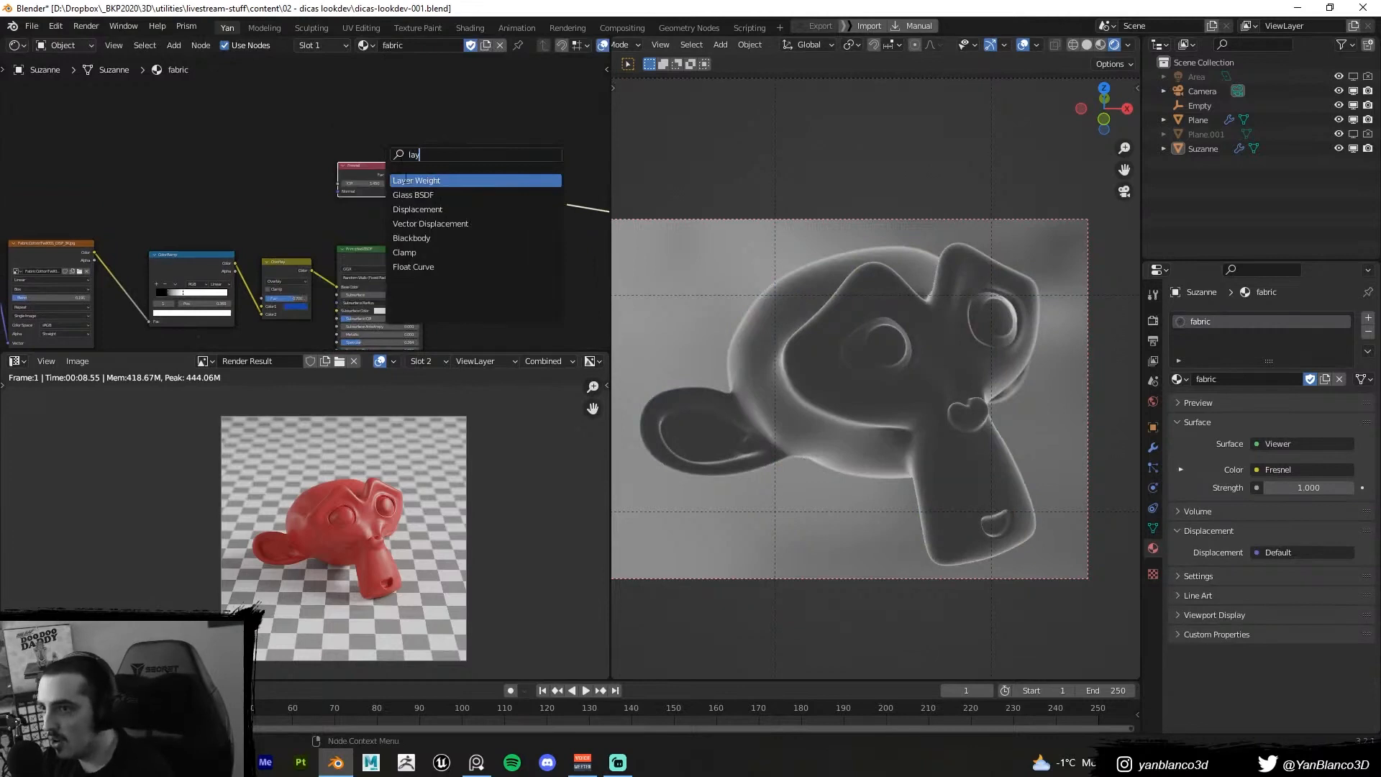
{"action": "key", "text": "Return"}
{"action": "left_click", "coordinate": [363, 121]}
{"action": "left_click", "coordinate": [366, 123], "text": "ctrl+shift"}
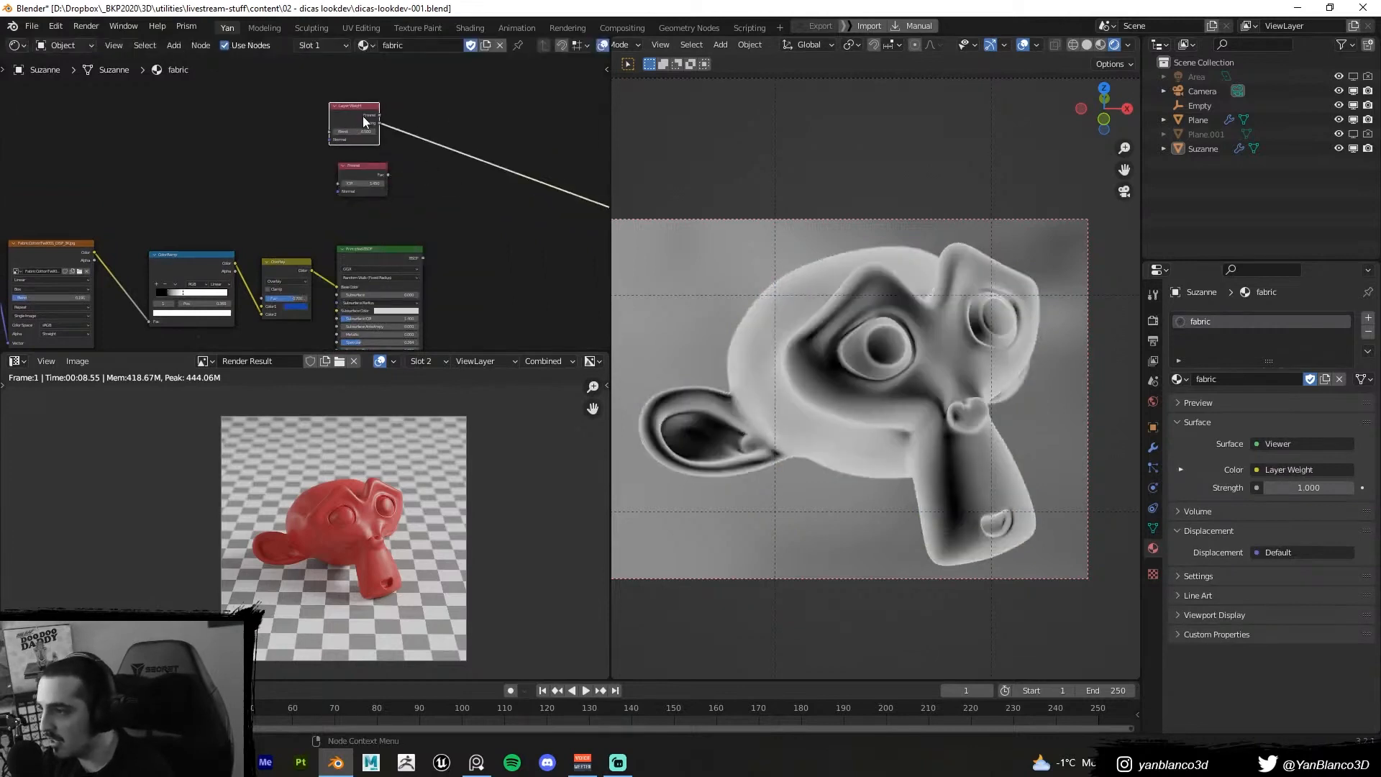
Set the Layer Weight node's Blend to 0.050
{"action": "scroll", "coordinate": [363, 121], "scroll_direction": "up", "scroll_amount": 3}
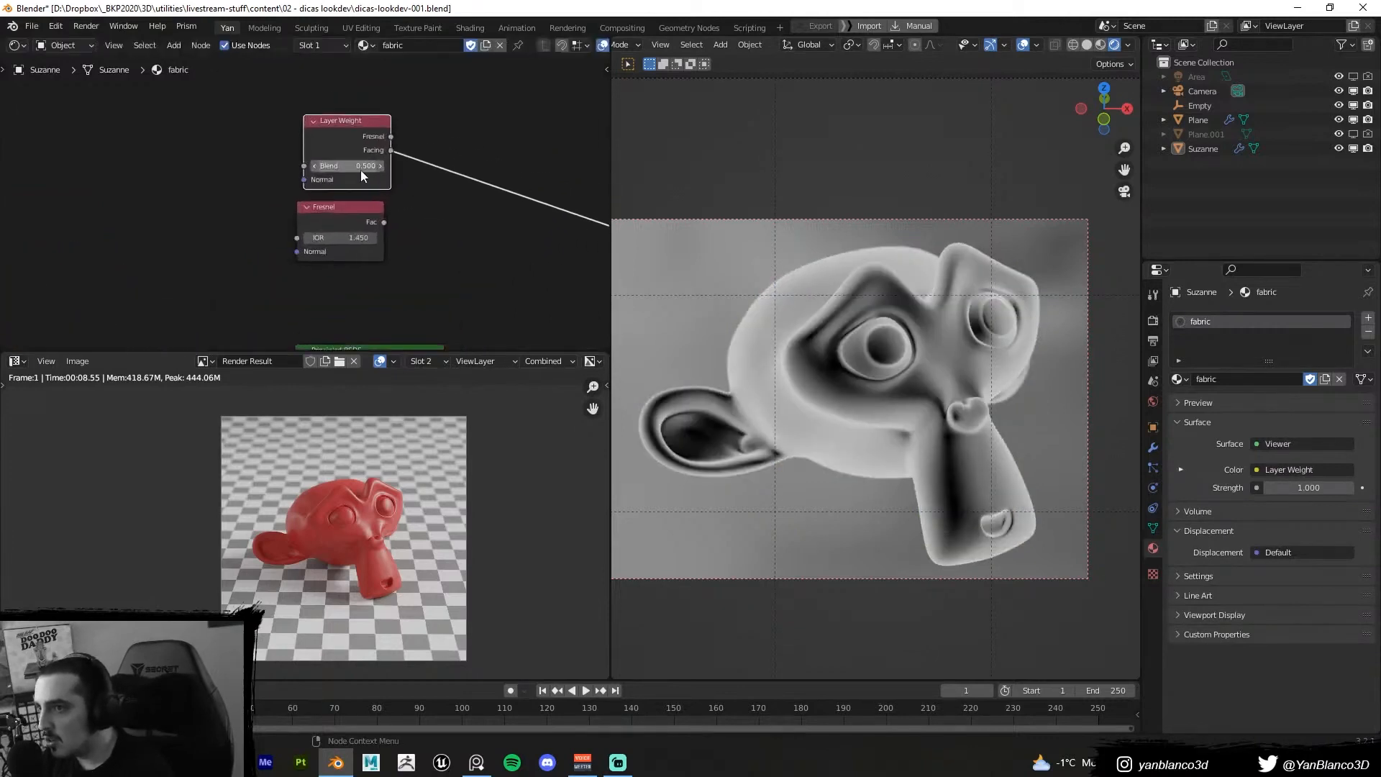
{"action": "scroll", "coordinate": [361, 176], "scroll_direction": "up", "scroll_amount": 1}
{"action": "left_click_drag", "start_coordinate": [374, 165], "coordinate": [337, 164], "text": "shift"}
Preview the Fresnel node with its IOR set to 1.200 and save the file
{"action": "left_click", "coordinate": [357, 219], "text": "ctrl+shift"}
{"action": "left_click_drag", "start_coordinate": [355, 240], "coordinate": [311, 240]}
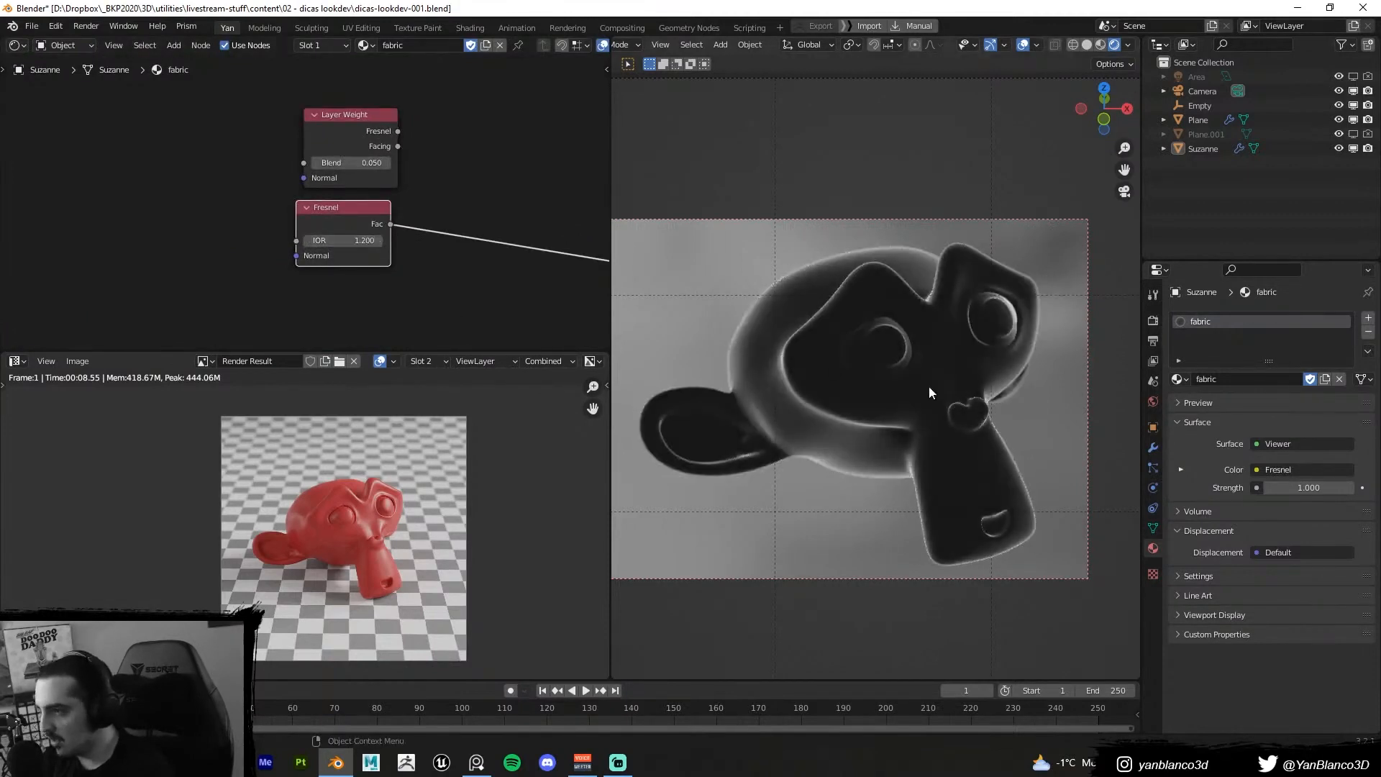
{"action": "key", "text": "ctrl+s"}
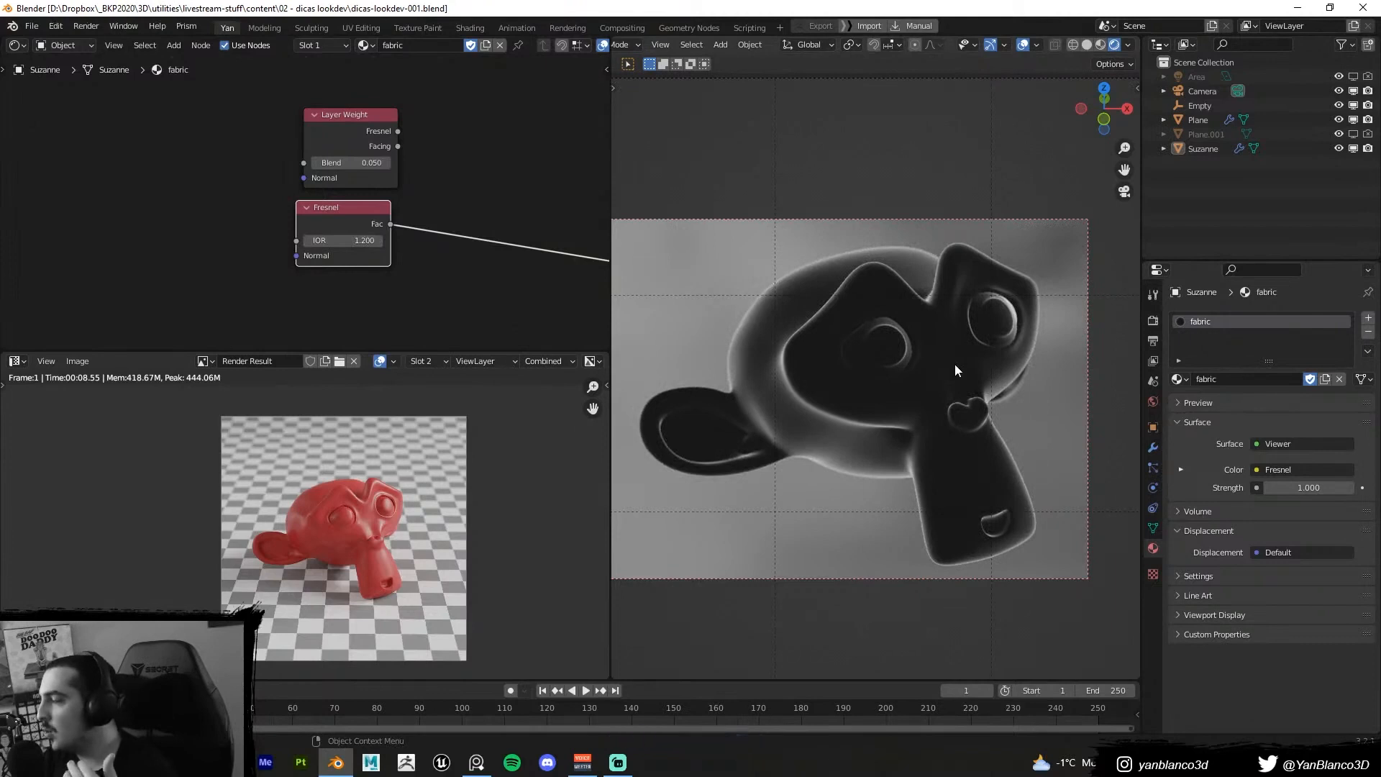
{"action": "scroll", "coordinate": [820, 366], "scroll_direction": "up", "scroll_amount": 1}
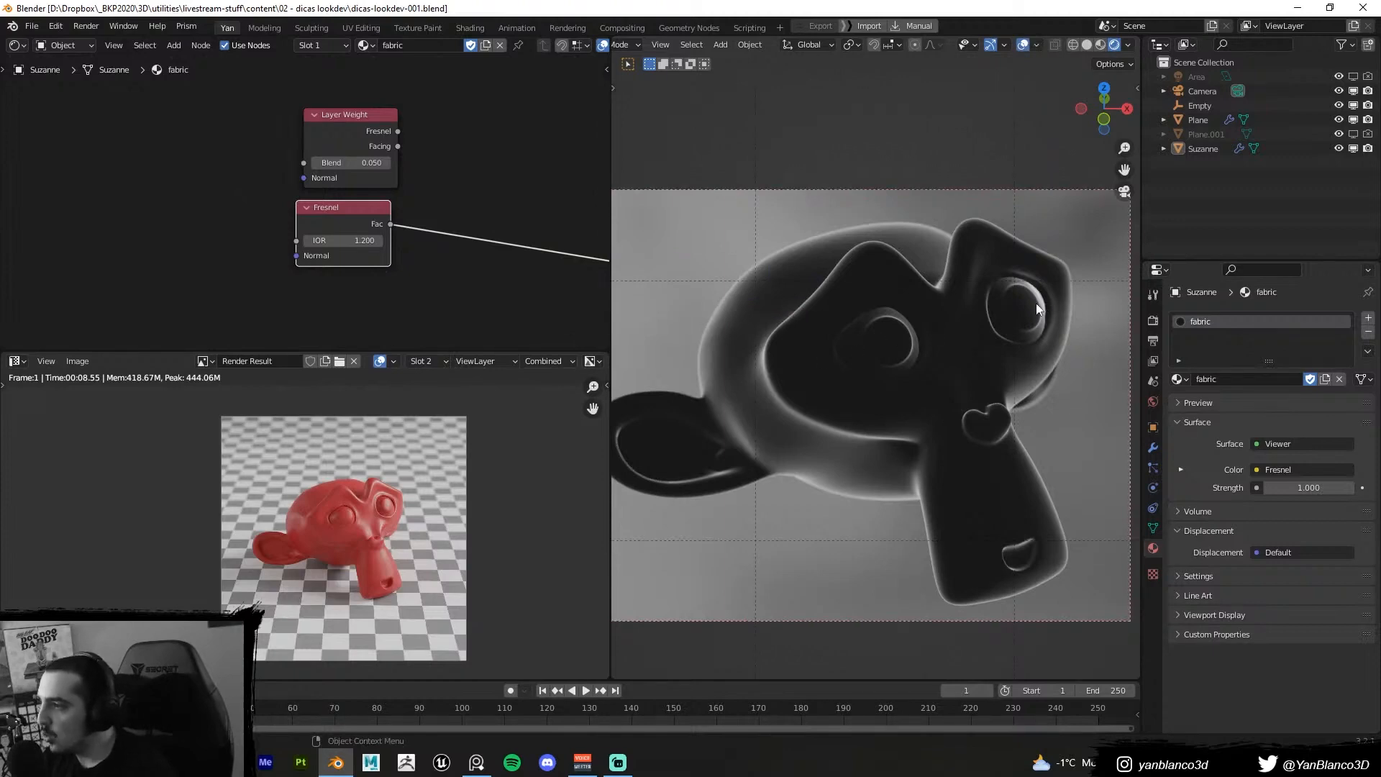
{"action": "middle_click_drag", "start_coordinate": [1036, 305], "coordinate": [967, 378]}
{"action": "scroll", "coordinate": [973, 348], "scroll_direction": "up", "scroll_amount": 4}
{"action": "scroll", "coordinate": [909, 345], "scroll_direction": "up", "scroll_amount": 5}
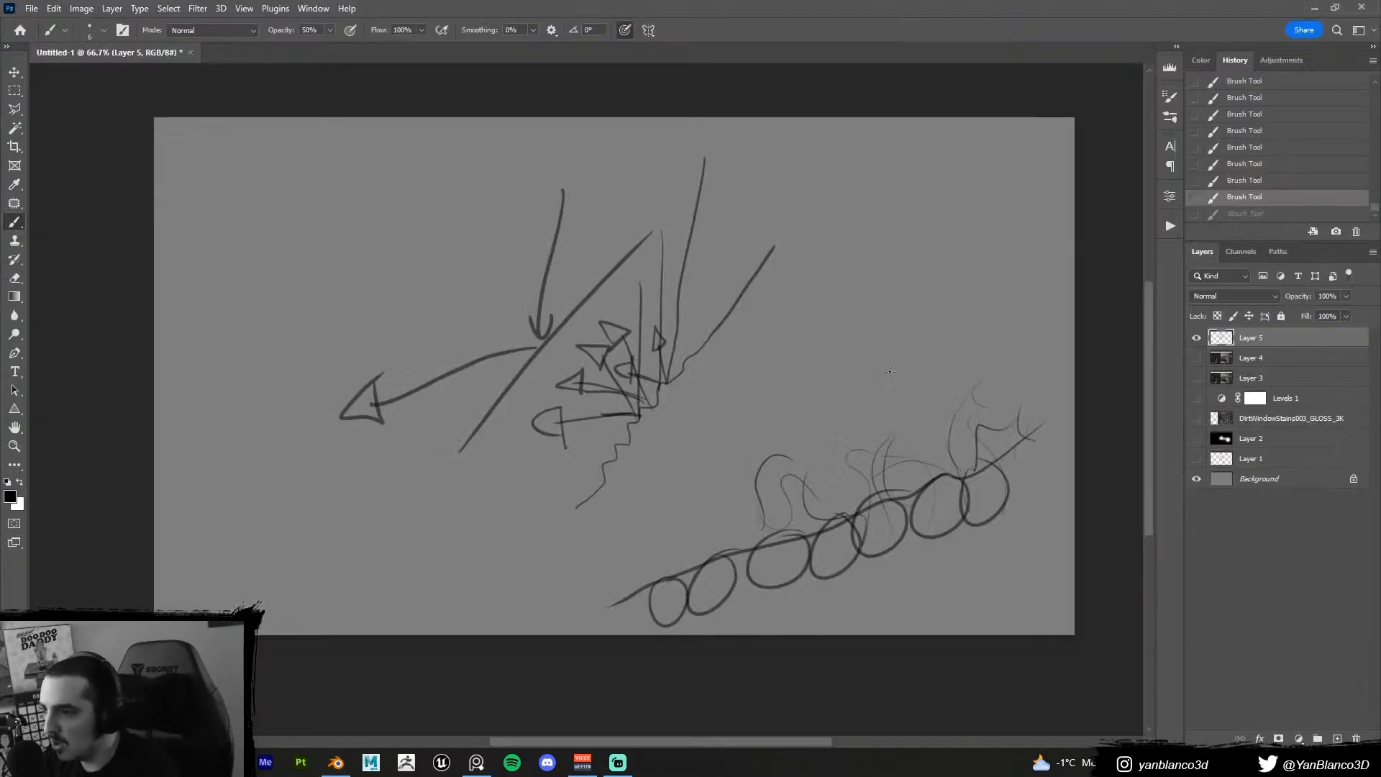
Switch to Photoshop, clear the whole drawing on Layer 5, and brush a large tilted oval in the middle of the canvas
{"action": "key", "text": "ctrl+a"}
{"action": "key", "text": "Delete"}
{"action": "key", "text": "ctrl+d"}
{"action": "mouse_move", "coordinate": [640, 224]}
{"action": "left_mouse_down"}
{"action": "mouse_move", "coordinate": [549, 484]}
{"action": "mouse_move", "coordinate": [601, 223]}
{"action": "left_mouse_up"}
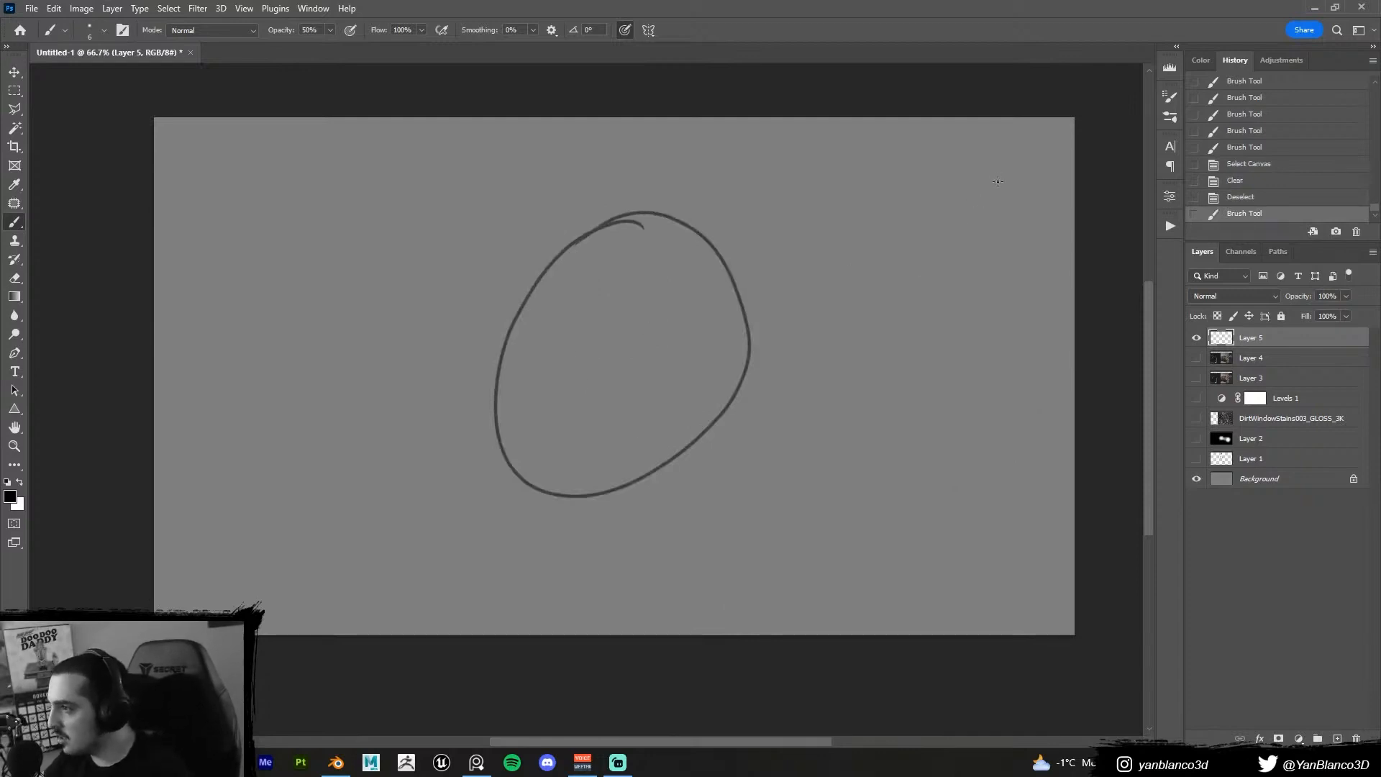
Draw a slanted wavy line to the right of the oval and cover its upper side with short curly fibres
{"action": "mouse_move", "coordinate": [1022, 146]}
{"action": "left_mouse_down"}
{"action": "mouse_move", "coordinate": [905, 401]}
{"action": "mouse_move", "coordinate": [1025, 229]}
{"action": "left_mouse_up"}
{"action": "key", "text": "ctrl+z"}
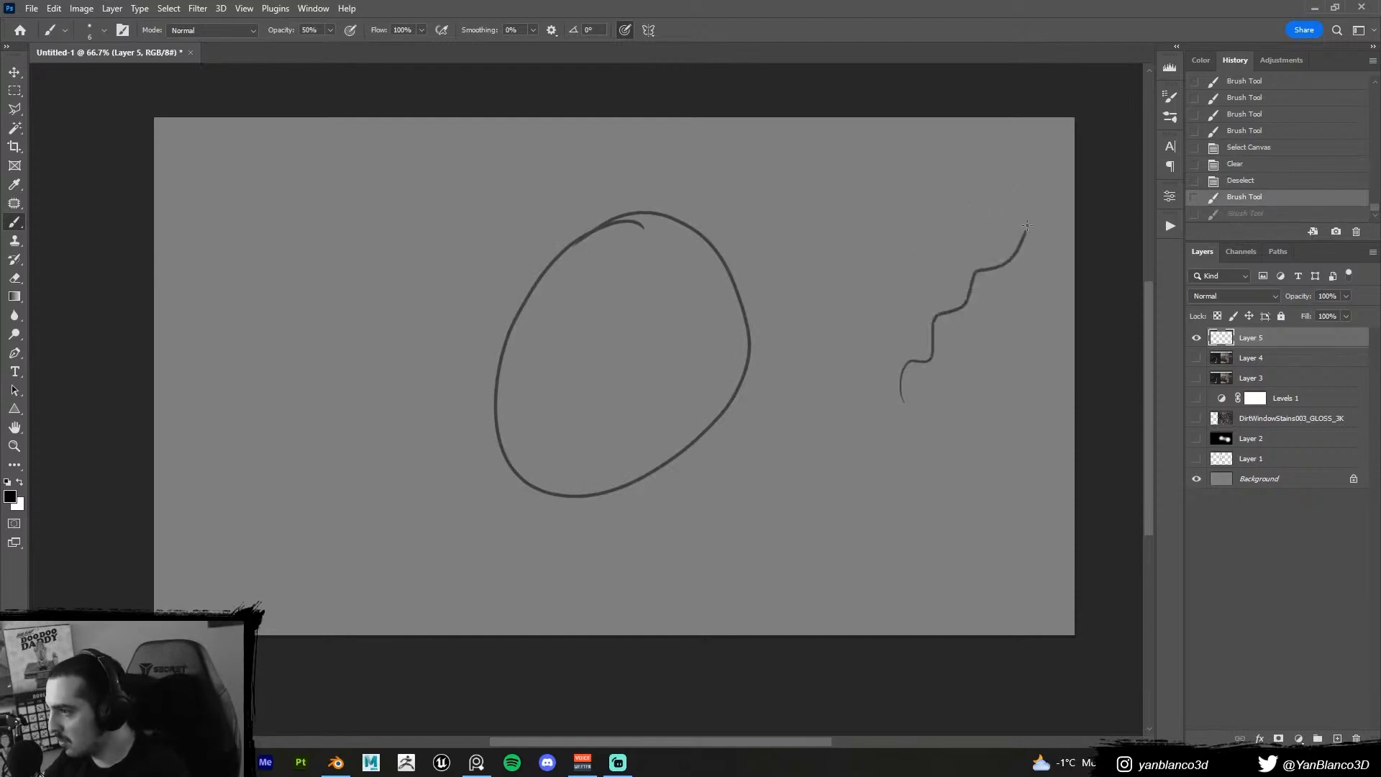
{"action": "mouse_move", "coordinate": [932, 320]}
{"action": "left_mouse_down"}
{"action": "mouse_move", "coordinate": [925, 301]}
{"action": "mouse_move", "coordinate": [942, 303]}
{"action": "mouse_move", "coordinate": [963, 254]}
{"action": "mouse_move", "coordinate": [1000, 243]}
{"action": "mouse_move", "coordinate": [1015, 217]}
{"action": "left_mouse_up"}
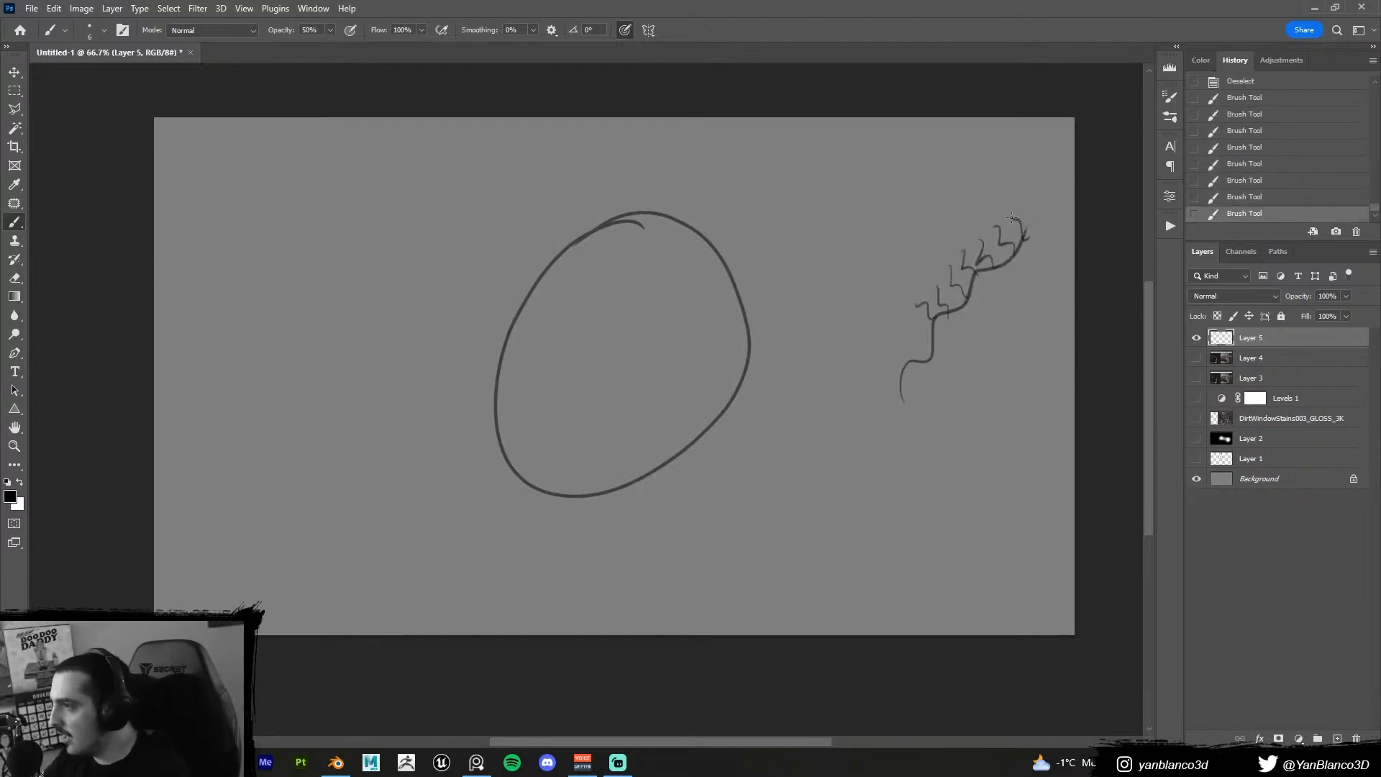
{"action": "mouse_move", "coordinate": [934, 328]}
{"action": "left_mouse_down"}
{"action": "mouse_move", "coordinate": [908, 326]}
{"action": "mouse_move", "coordinate": [918, 347]}
{"action": "mouse_move", "coordinate": [884, 379]}
{"action": "left_mouse_up"}
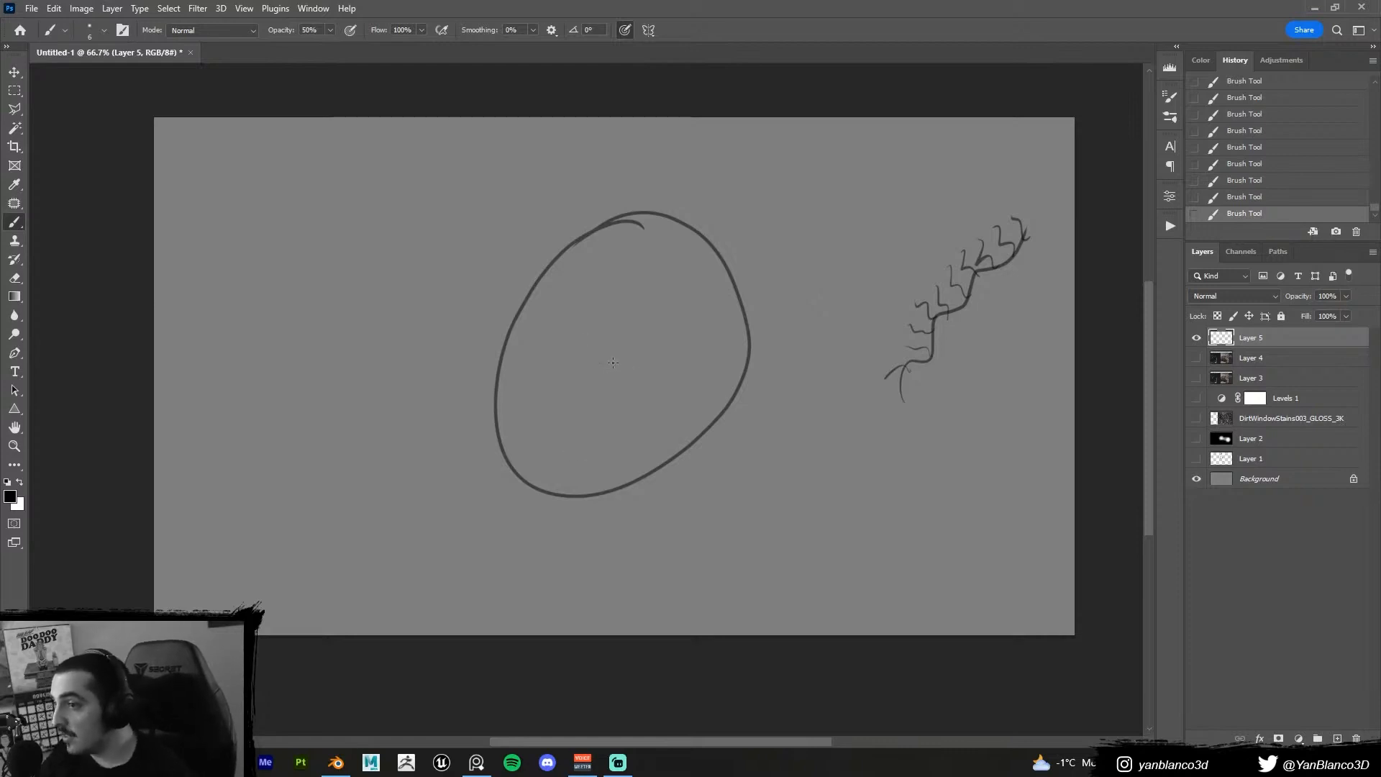
Mark the oval's centre with a dot and draw a short wavy fibre outward from its upper-right edge
{"action": "key", "text": "bracketright"}
{"action": "key", "text": "bracketright"}
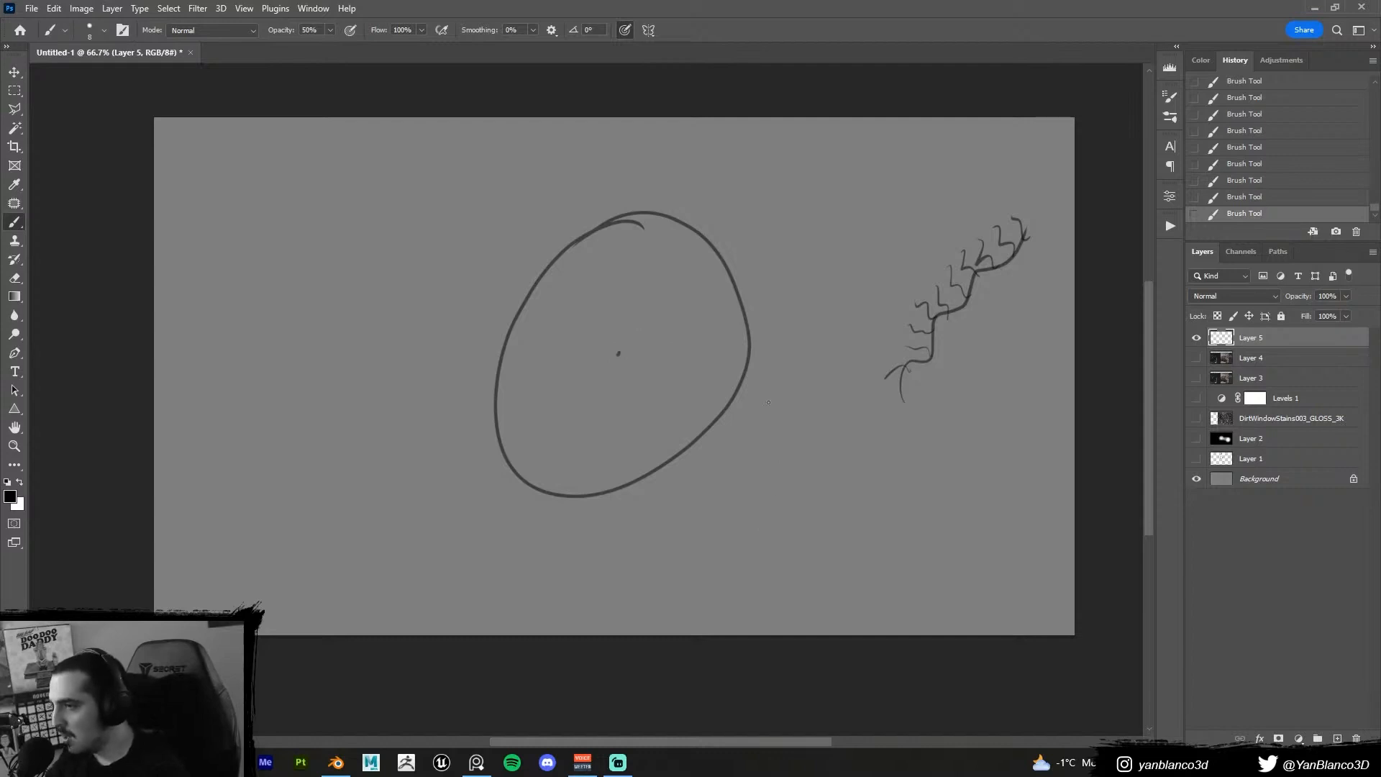
{"action": "left_click_drag", "start_coordinate": [736, 286], "coordinate": [766, 269]}
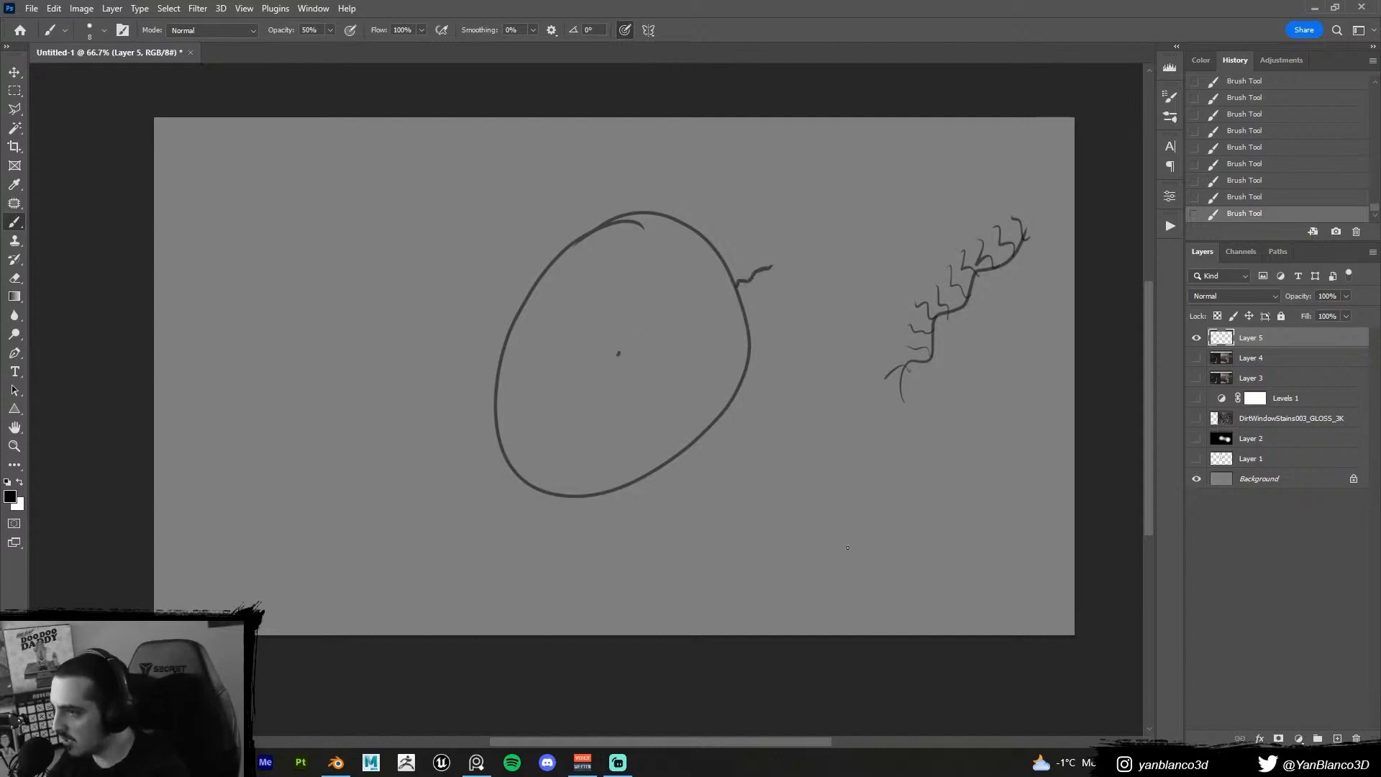
{"action": "right_click_drag", "start_coordinate": [724, 283], "coordinate": [722, 283], "text": "alt"}
{"action": "key", "text": "ctrl+z"}
{"action": "left_click_drag", "start_coordinate": [734, 279], "coordinate": [761, 263]}
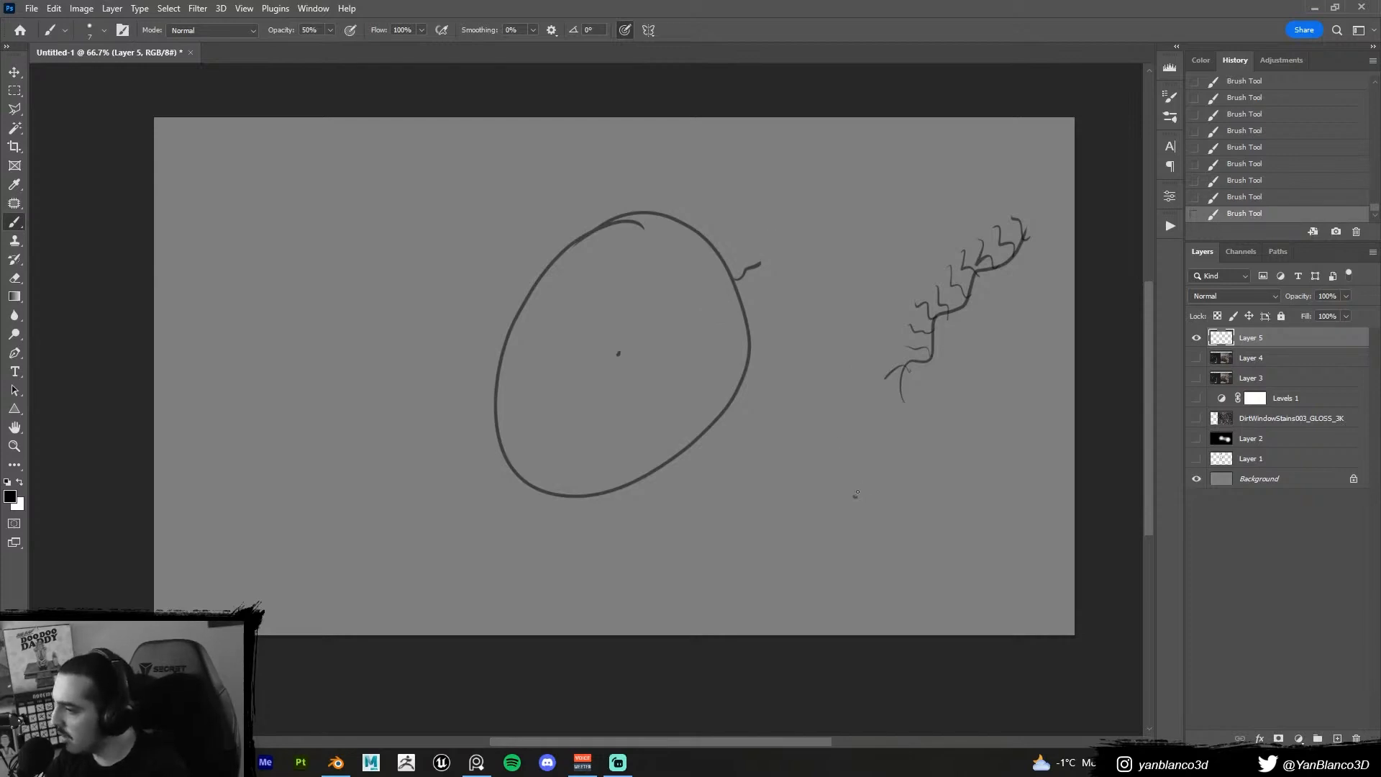
Undo the stray test strokes and place a few small dots in the empty area below the wavy line
{"action": "key", "text": "ctrl+z"}
{"action": "key", "text": "ctrl+shift+z"}
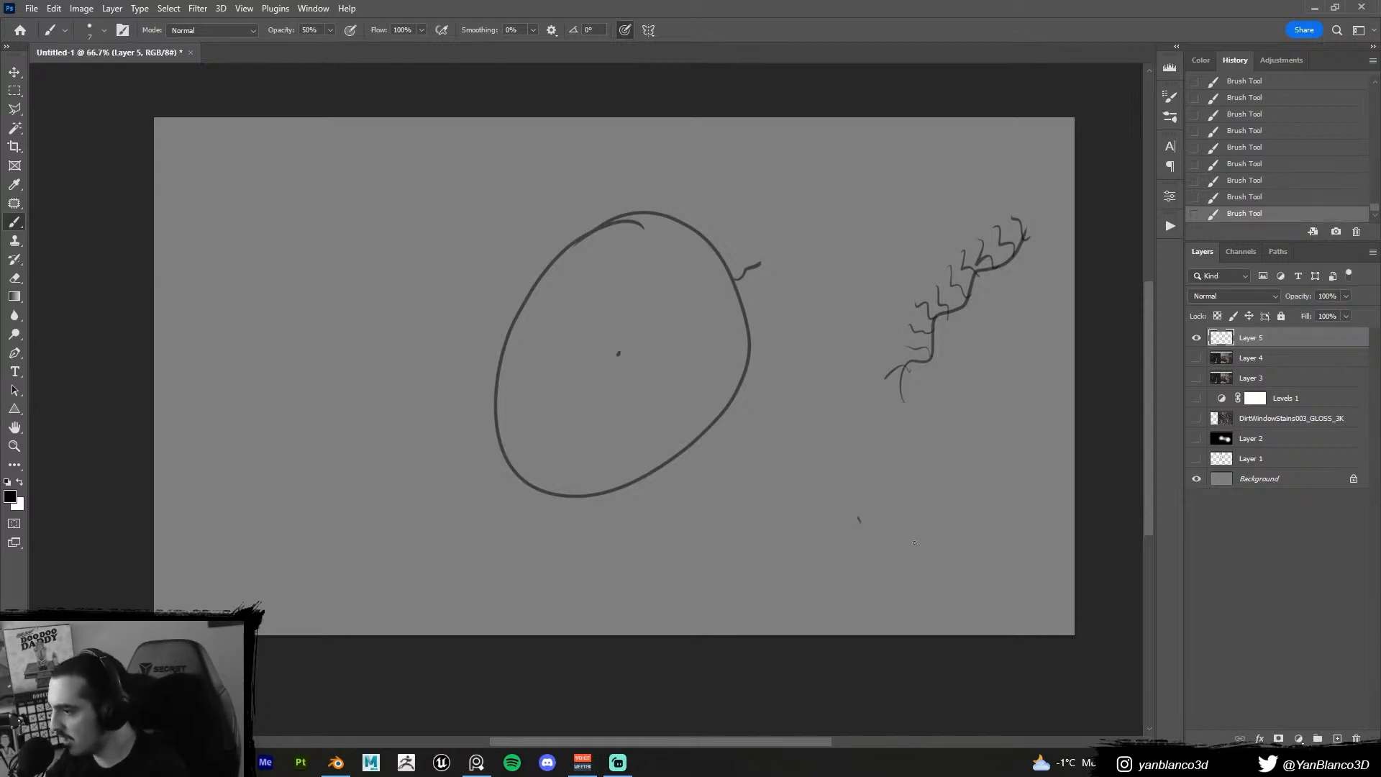
{"action": "key", "text": "ctrl+z"}
{"action": "left_click", "coordinate": [878, 511]}
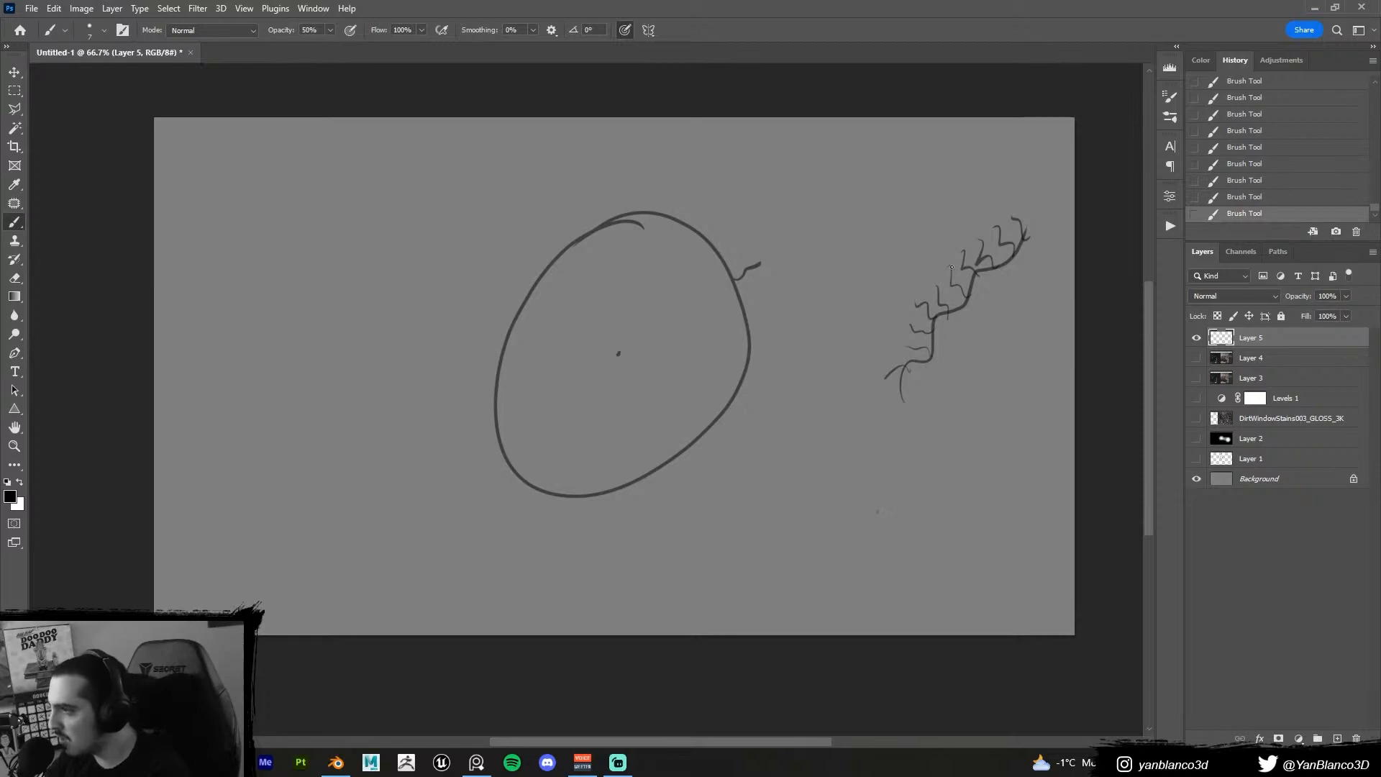
{"action": "left_click_drag", "start_coordinate": [909, 239], "coordinate": [937, 272]}
{"action": "key", "text": "ctrl+z"}
{"action": "left_click", "coordinate": [908, 479]}
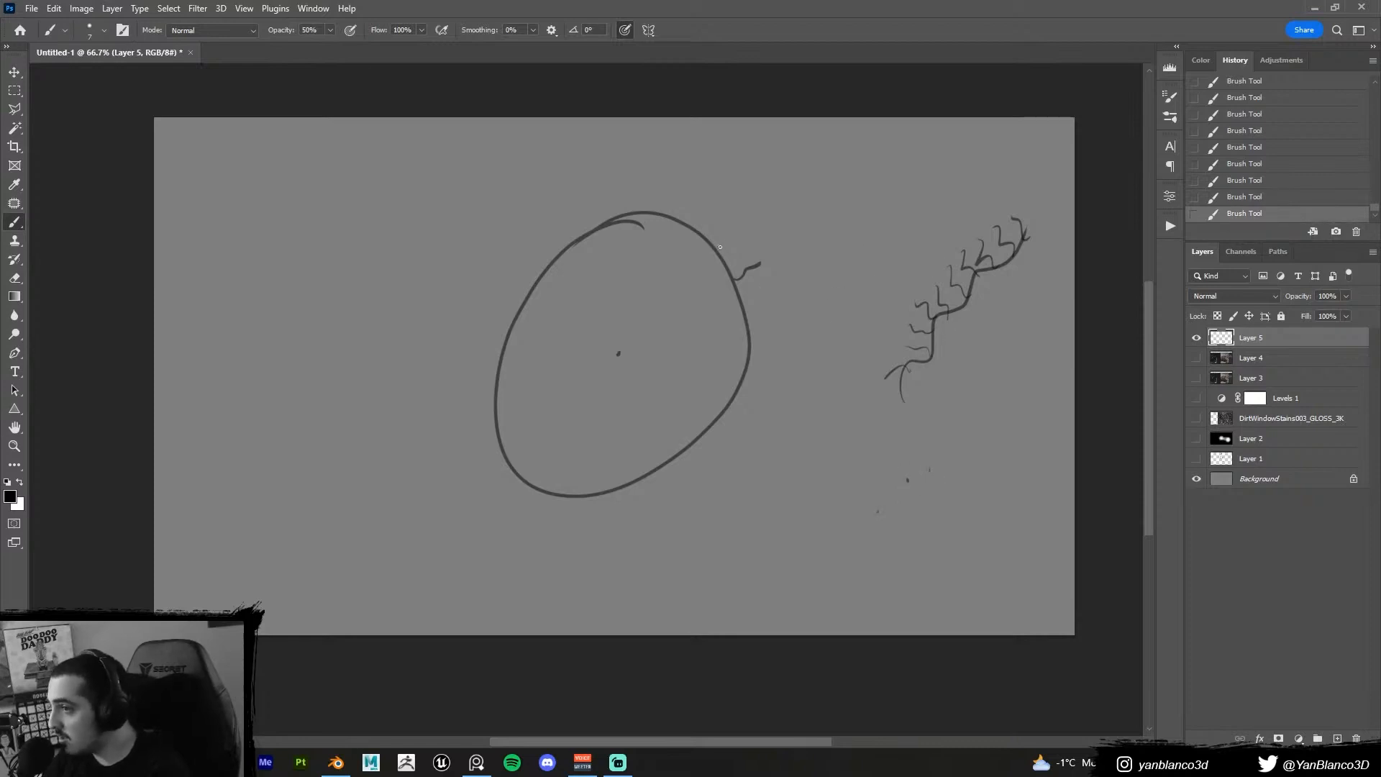
Draw a dense cluster of fibres on the oval's upper-right edge, joined by a dashed line to a group of dots at the centre
{"action": "left_click_drag", "start_coordinate": [720, 248], "coordinate": [735, 226]}
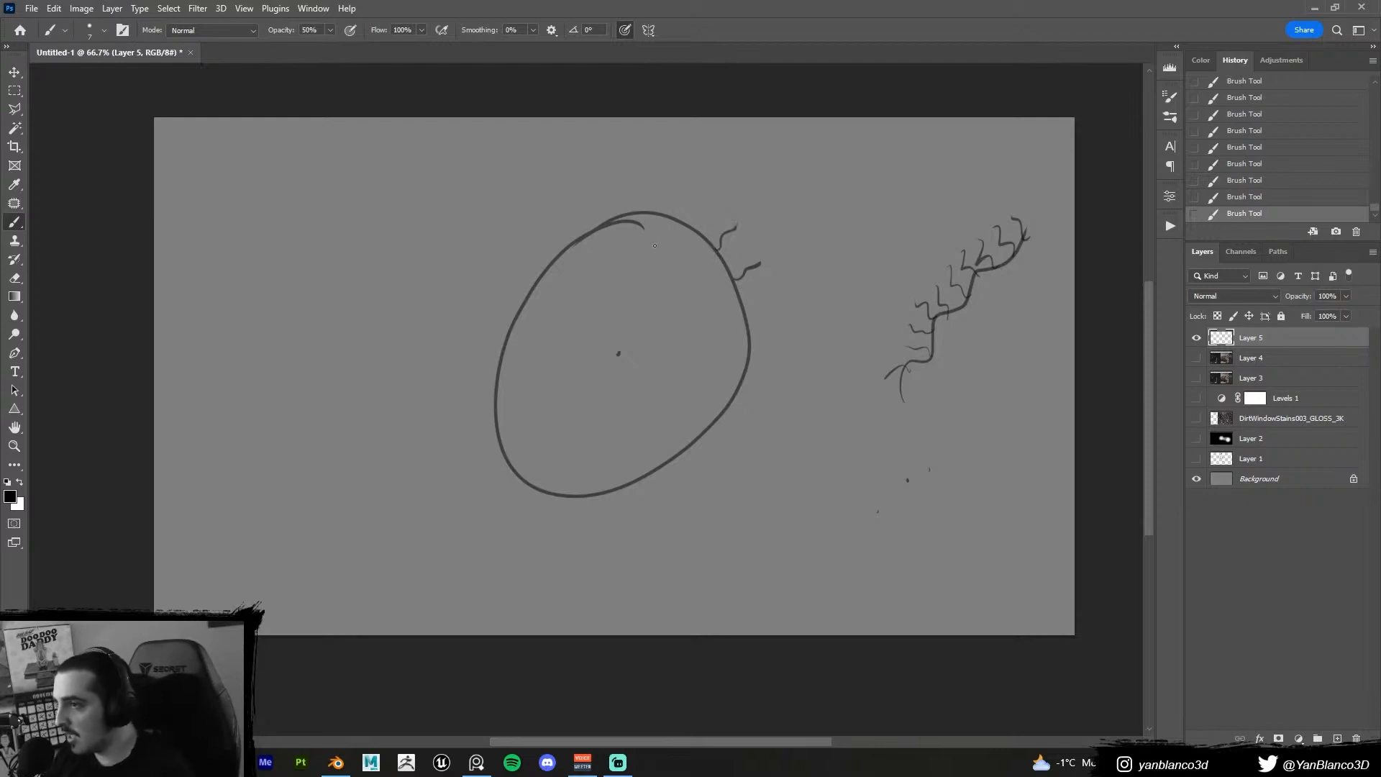
{"action": "key", "text": "ctrl+z"}
{"action": "left_click", "coordinate": [627, 347]}
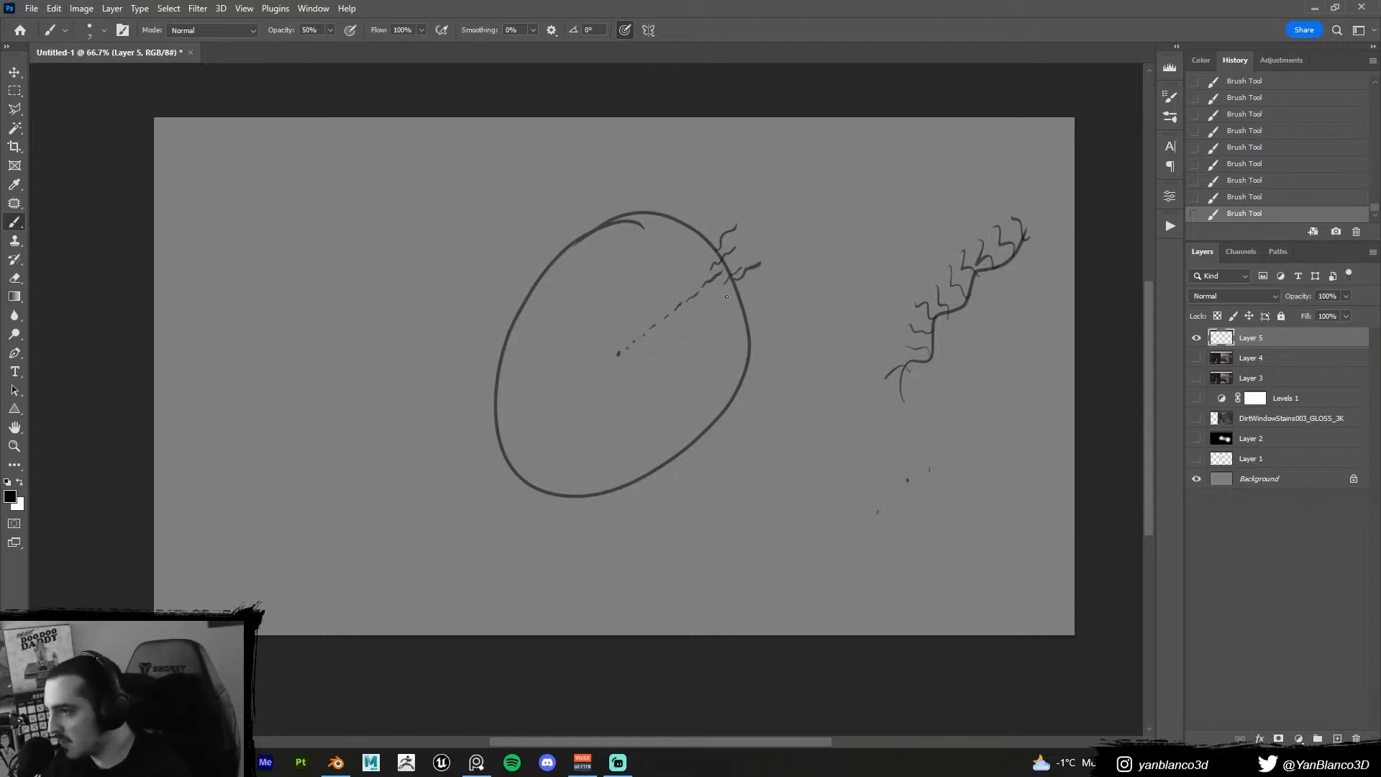
{"action": "mouse_move", "coordinate": [727, 297]}
{"action": "left_mouse_down"}
{"action": "mouse_move", "coordinate": [762, 274]}
{"action": "mouse_move", "coordinate": [737, 246]}
{"action": "left_mouse_up"}
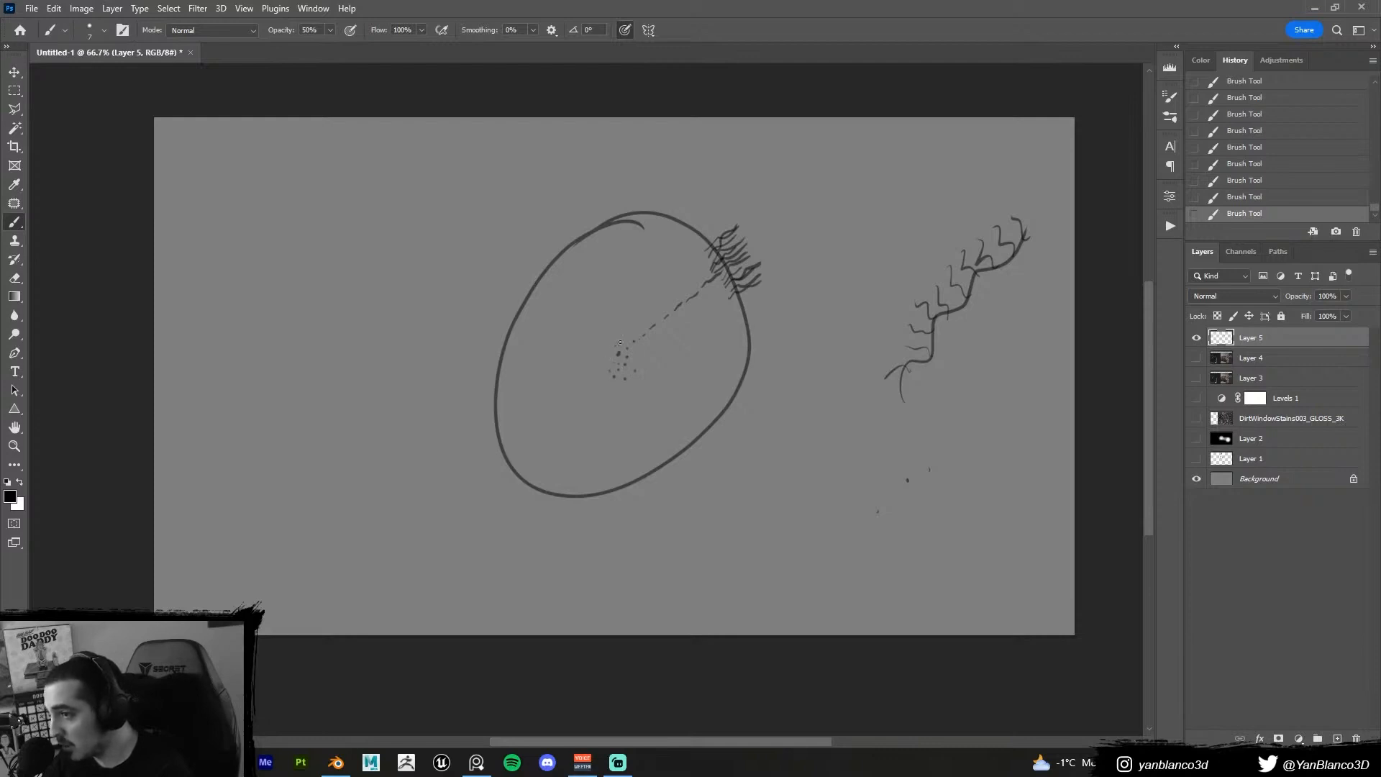
Set up a hard round brush at 80 px, undo a test dab inside the oval, and choose bright red as the brush colour
{"action": "key", "text": "bracketright"}
{"action": "key", "text": "bracketright"}
{"action": "key", "text": "bracketright"}
{"action": "key", "text": "bracketright"}
{"action": "key", "text": "bracketright"}
{"action": "key", "text": "bracketright"}
{"action": "key", "text": "bracketright"}
{"action": "key", "text": "bracketright"}
{"action": "key", "text": "bracketright"}
{"action": "right_click", "coordinate": [655, 328]}
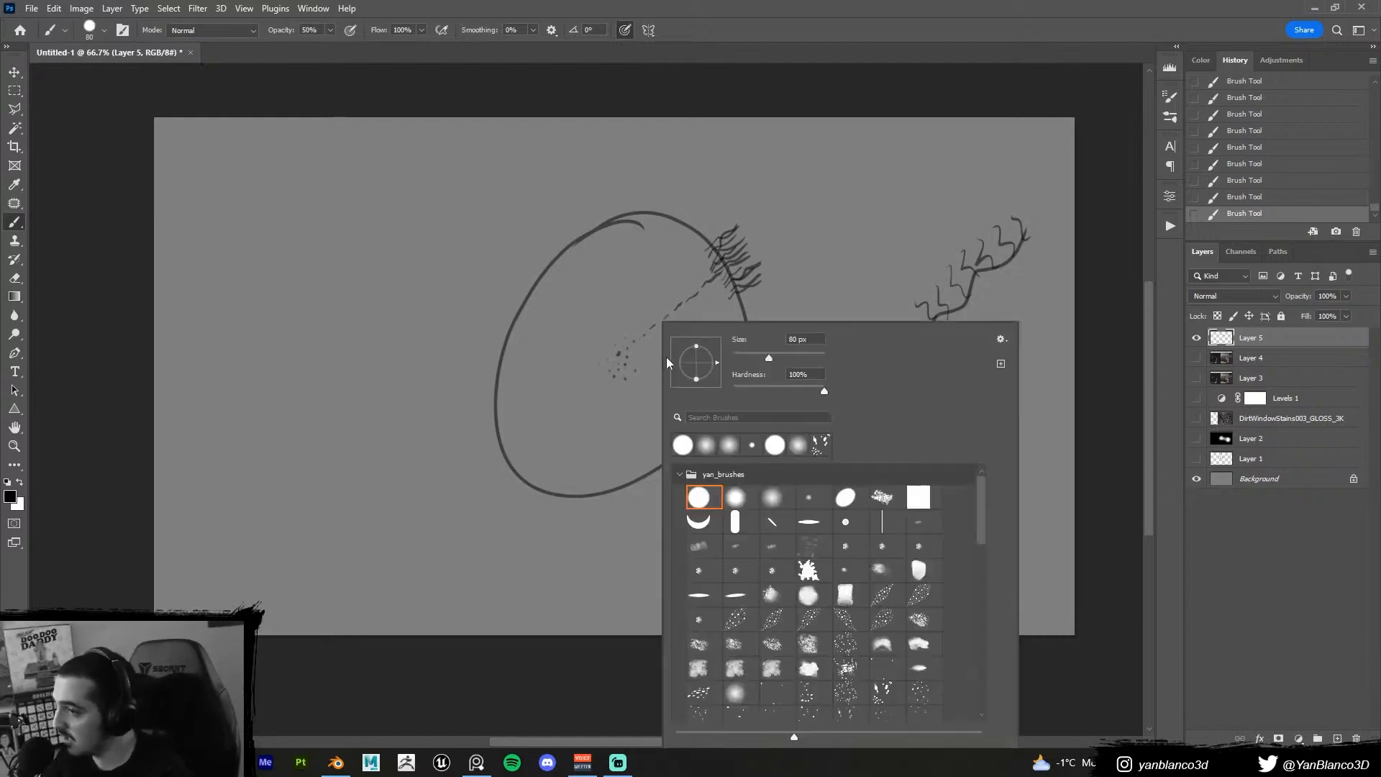
{"action": "left_click", "coordinate": [683, 445]}
{"action": "left_click", "coordinate": [557, 299]}
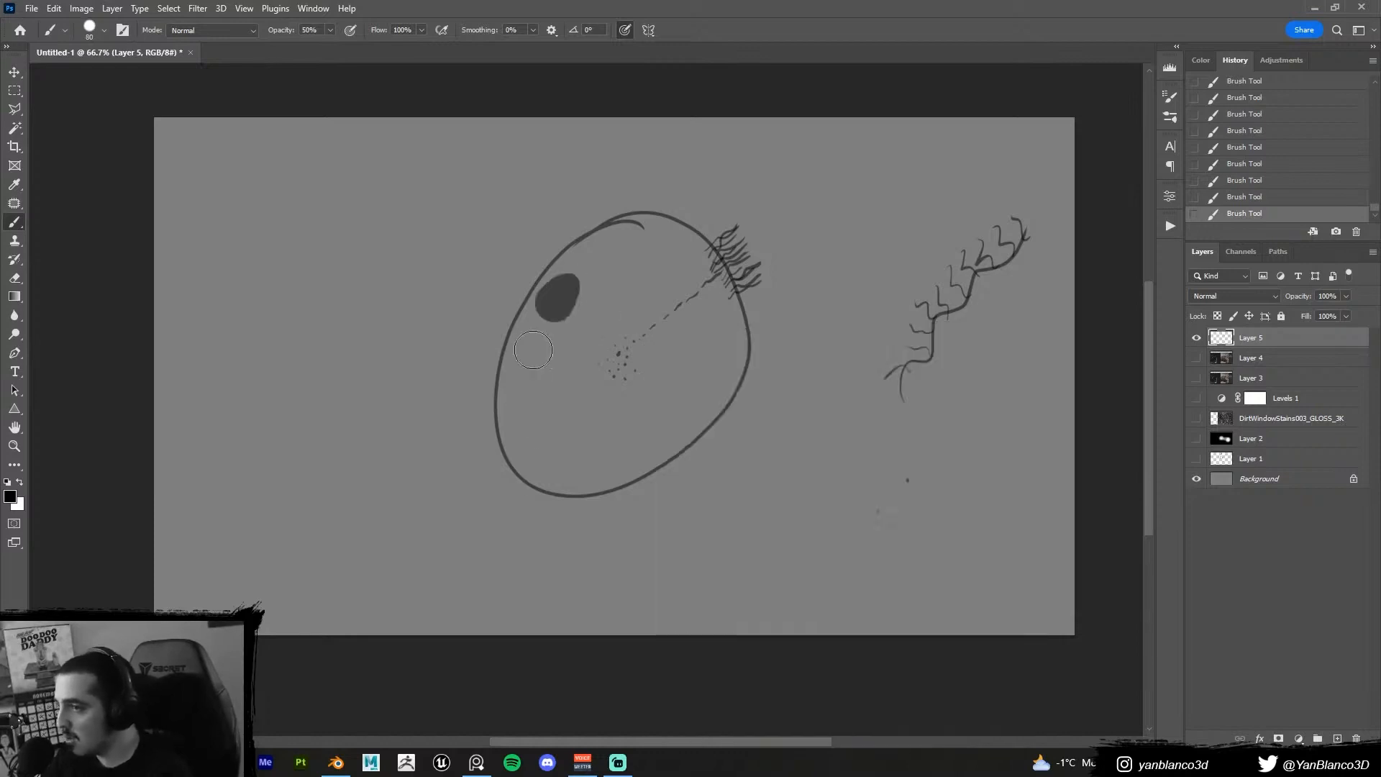
{"action": "key", "text": "ctrl+z"}
{"action": "left_click", "coordinate": [1200, 60]}
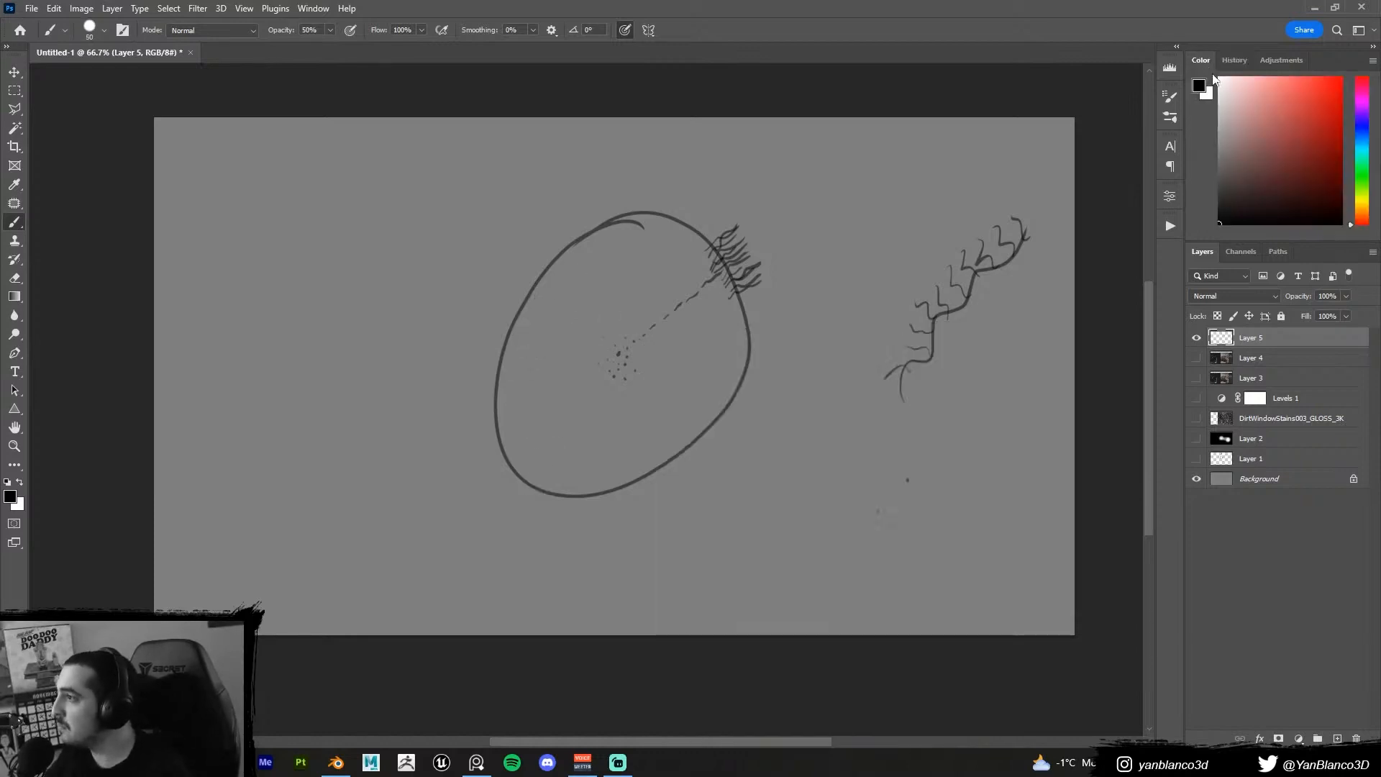
{"action": "left_click", "coordinate": [1339, 78]}
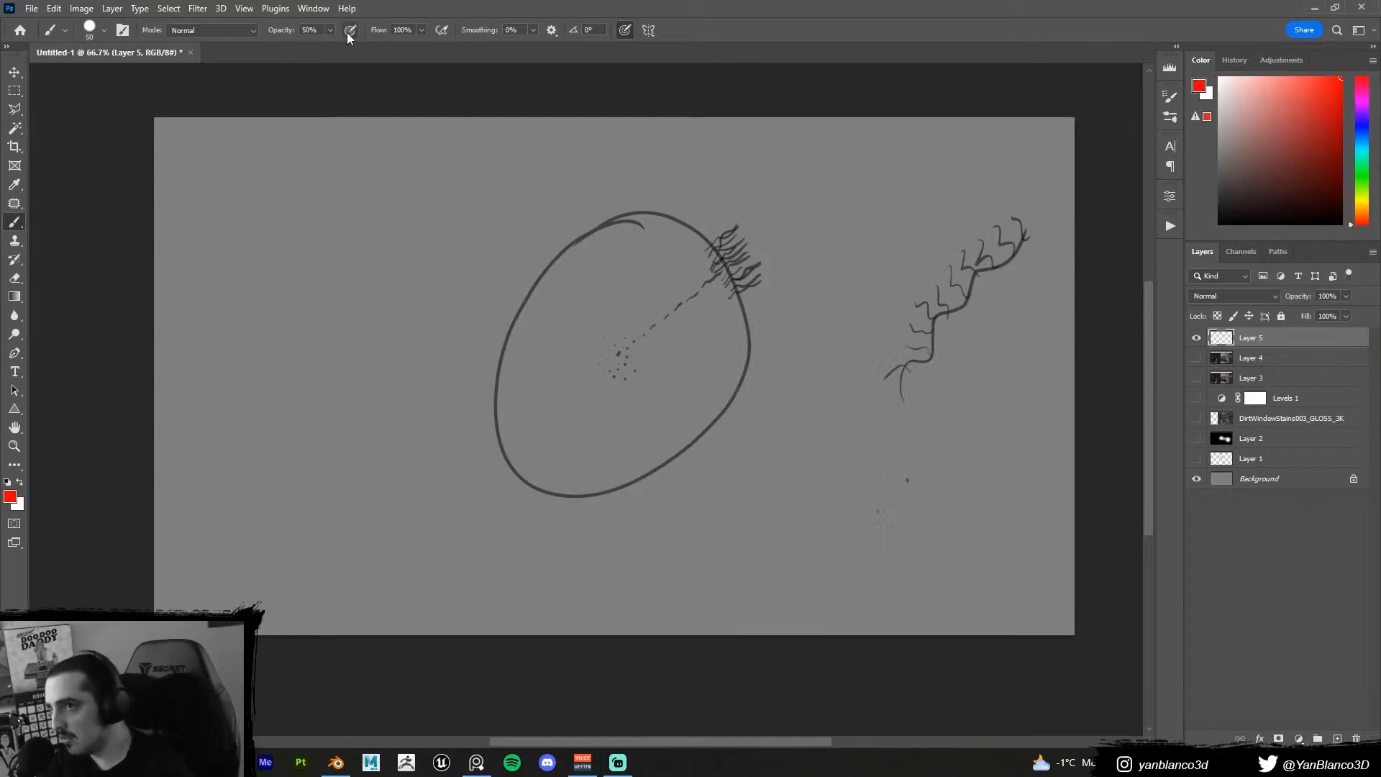
Try brushing a red band along the oval's left edge, fading inward with smaller, lighter strokes
{"action": "mouse_move", "coordinate": [525, 406]}
{"action": "left_mouse_down"}
{"action": "mouse_move", "coordinate": [511, 328]}
{"action": "mouse_move", "coordinate": [503, 452]}
{"action": "mouse_move", "coordinate": [506, 390]}
{"action": "left_mouse_up"}
{"action": "key", "text": "ctrl+z"}
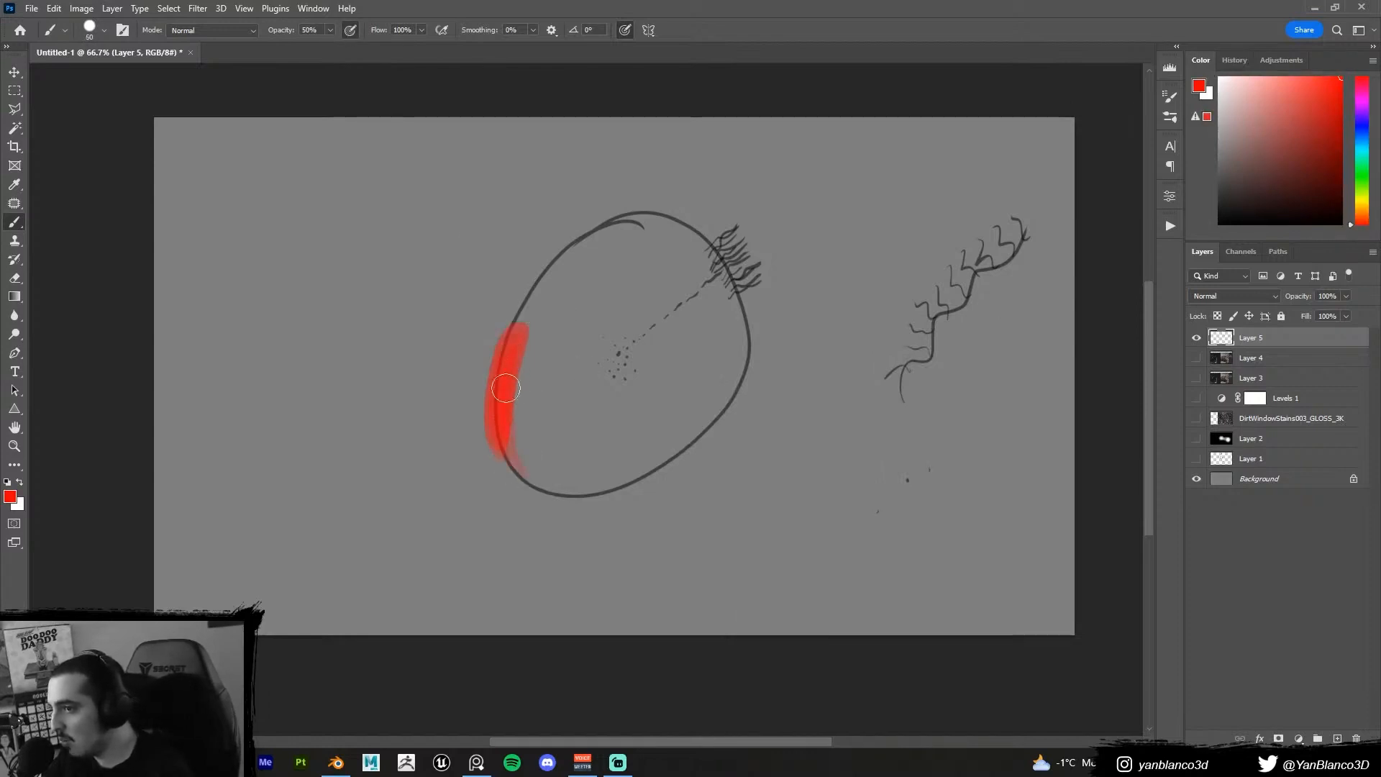
{"action": "key", "text": "bracketleft"}
{"action": "left_click_drag", "start_coordinate": [528, 330], "coordinate": [520, 432]}
{"action": "mouse_move", "coordinate": [531, 325]}
{"action": "left_mouse_down"}
{"action": "mouse_move", "coordinate": [530, 424]}
{"action": "mouse_move", "coordinate": [549, 413]}
{"action": "left_mouse_up"}
{"action": "key", "text": "bracketleft"}
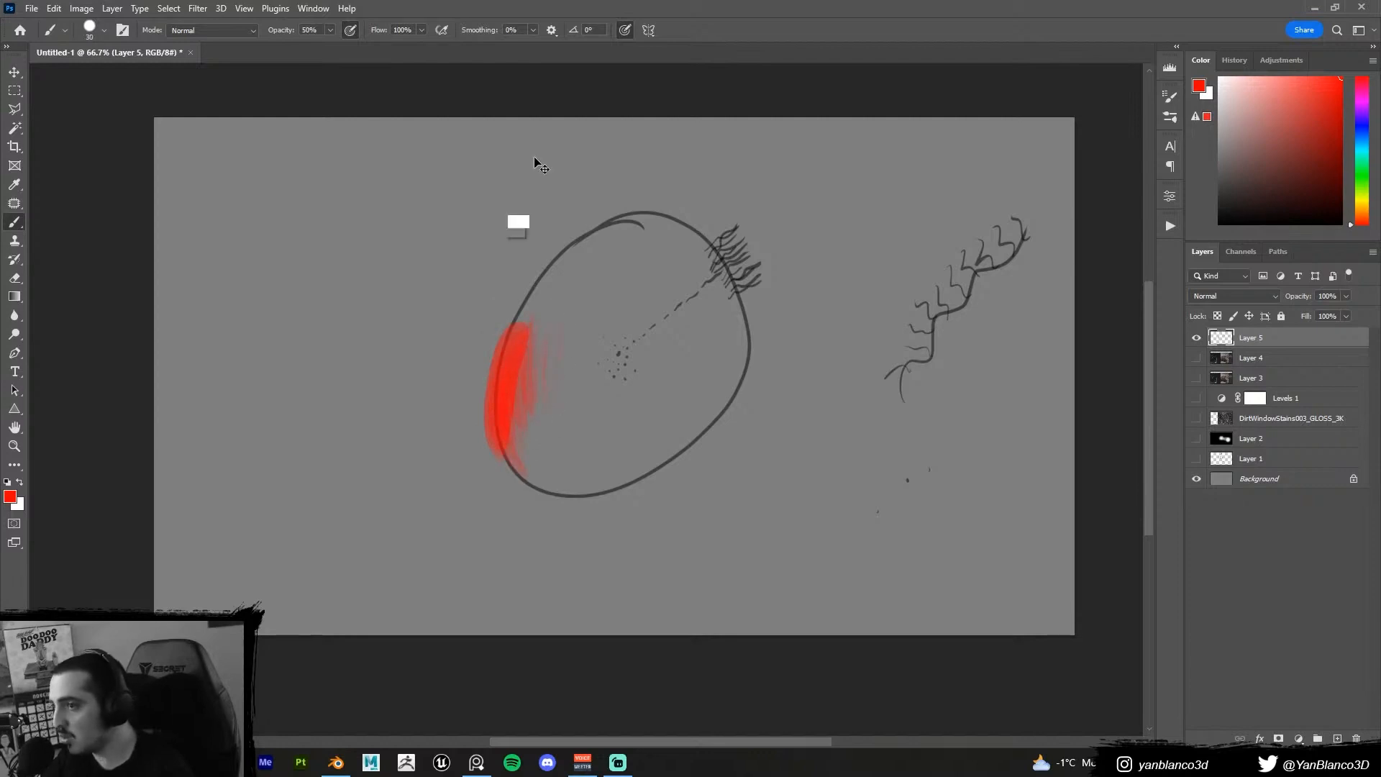
Undo the red strokes on the oval's left edge
{"action": "key", "text": "ctrl+z"}
{"action": "key", "text": "ctrl+z"}
{"action": "key", "text": "ctrl+z"}
{"action": "key", "text": "ctrl+z"}
{"action": "key", "text": "ctrl+z"}
{"action": "key", "text": "ctrl+z"}
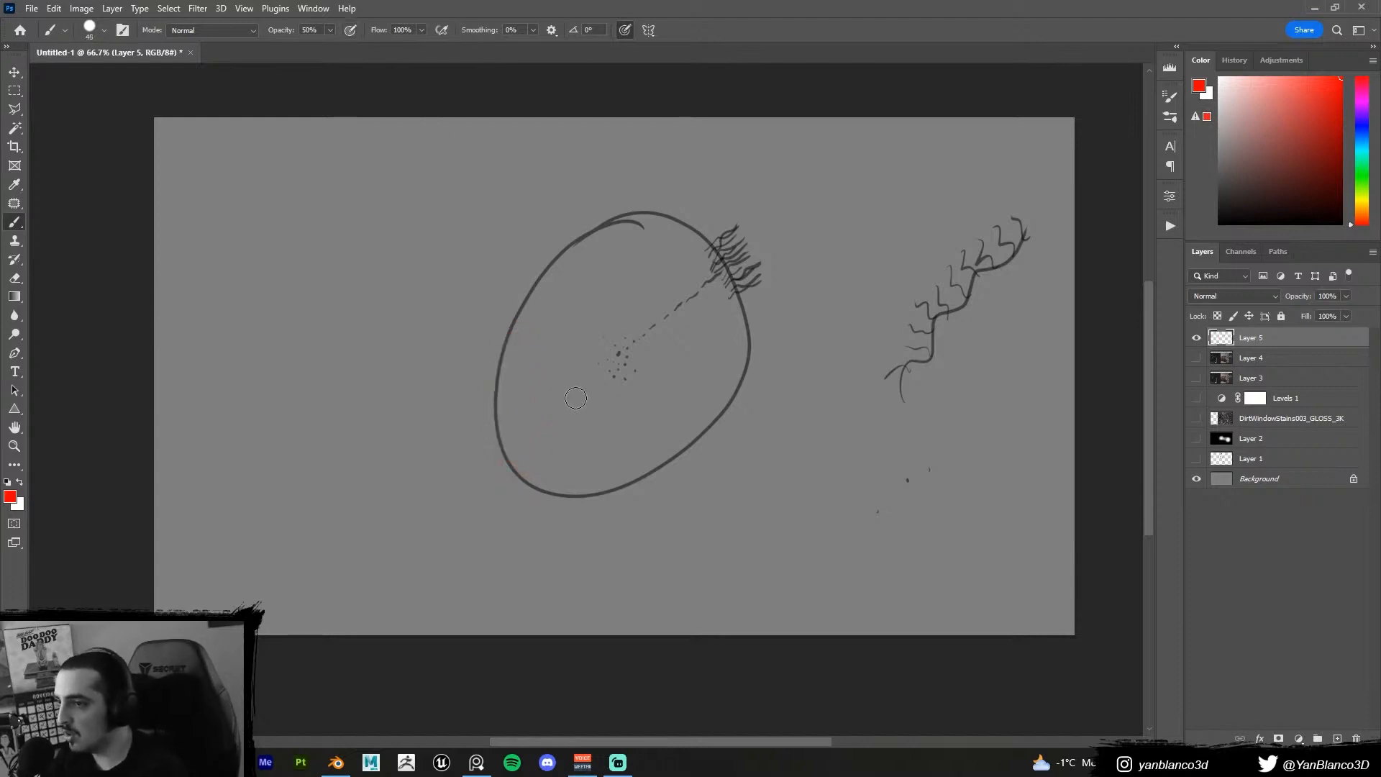
Enlarge the brush, choose the first round brush in yan_brushes, and undo a red test stroke near the oval's left edge
{"action": "key", "text": "bracketright"}
{"action": "key", "text": "bracketright"}
{"action": "key", "text": "bracketright"}
{"action": "key", "text": "bracketright"}
{"action": "key", "text": "bracketright"}
{"action": "right_click", "coordinate": [599, 496]}
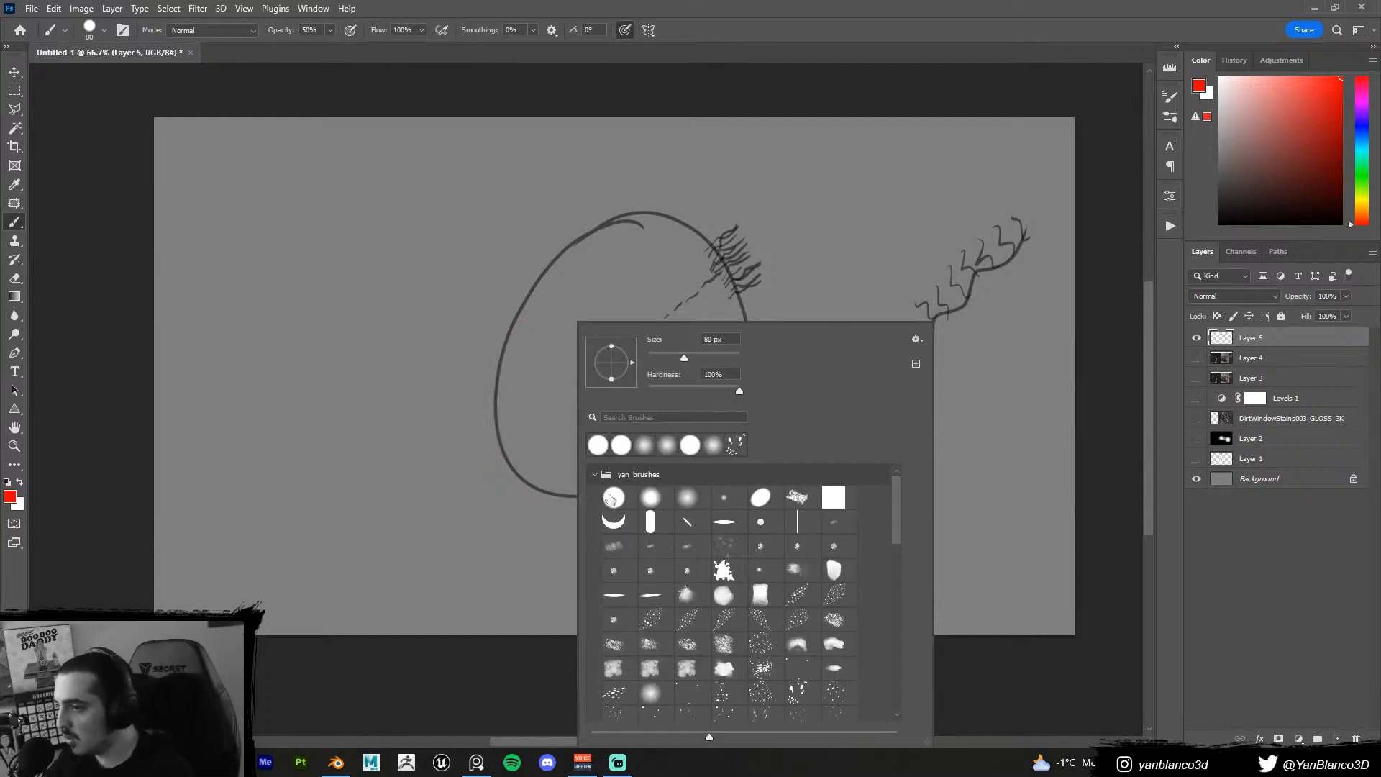
{"action": "left_click", "coordinate": [606, 491]}
{"action": "left_click_drag", "start_coordinate": [514, 368], "coordinate": [527, 463]}
{"action": "key", "text": "ctrl+z"}
Make pen pressure control the brush's opacity instead of its size, and undo a test stroke inside the oval
{"action": "left_click", "coordinate": [350, 30]}
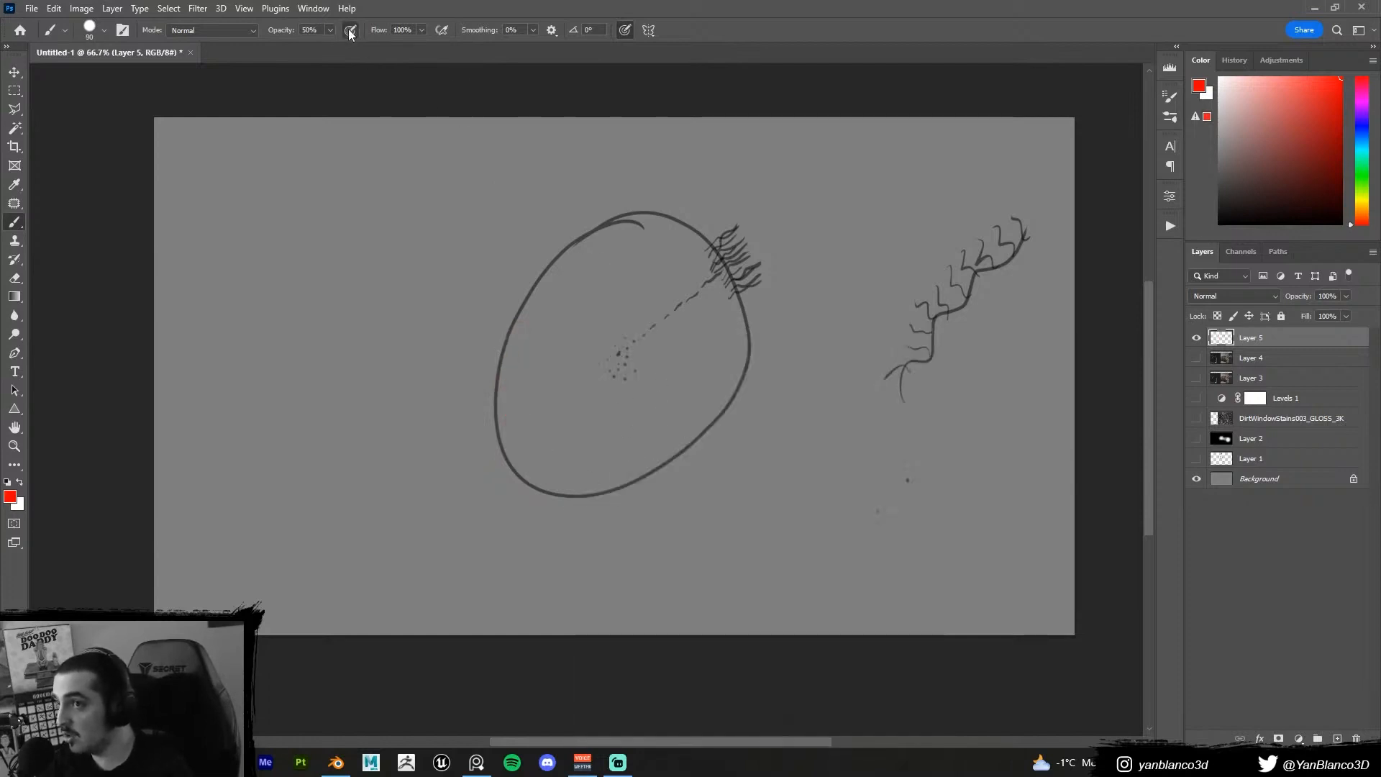
{"action": "left_click", "coordinate": [624, 31]}
{"action": "key", "text": "bracketright"}
{"action": "left_click_drag", "start_coordinate": [596, 339], "coordinate": [606, 449]}
{"action": "key", "text": "ctrl+z"}
Shrink the brush and paint a narrow red band along the inside of the oval's lower-left edge
{"action": "key", "text": "bracketright"}
{"action": "key", "text": "bracketright"}
{"action": "key", "text": "bracketright"}
{"action": "key", "text": "bracketright"}
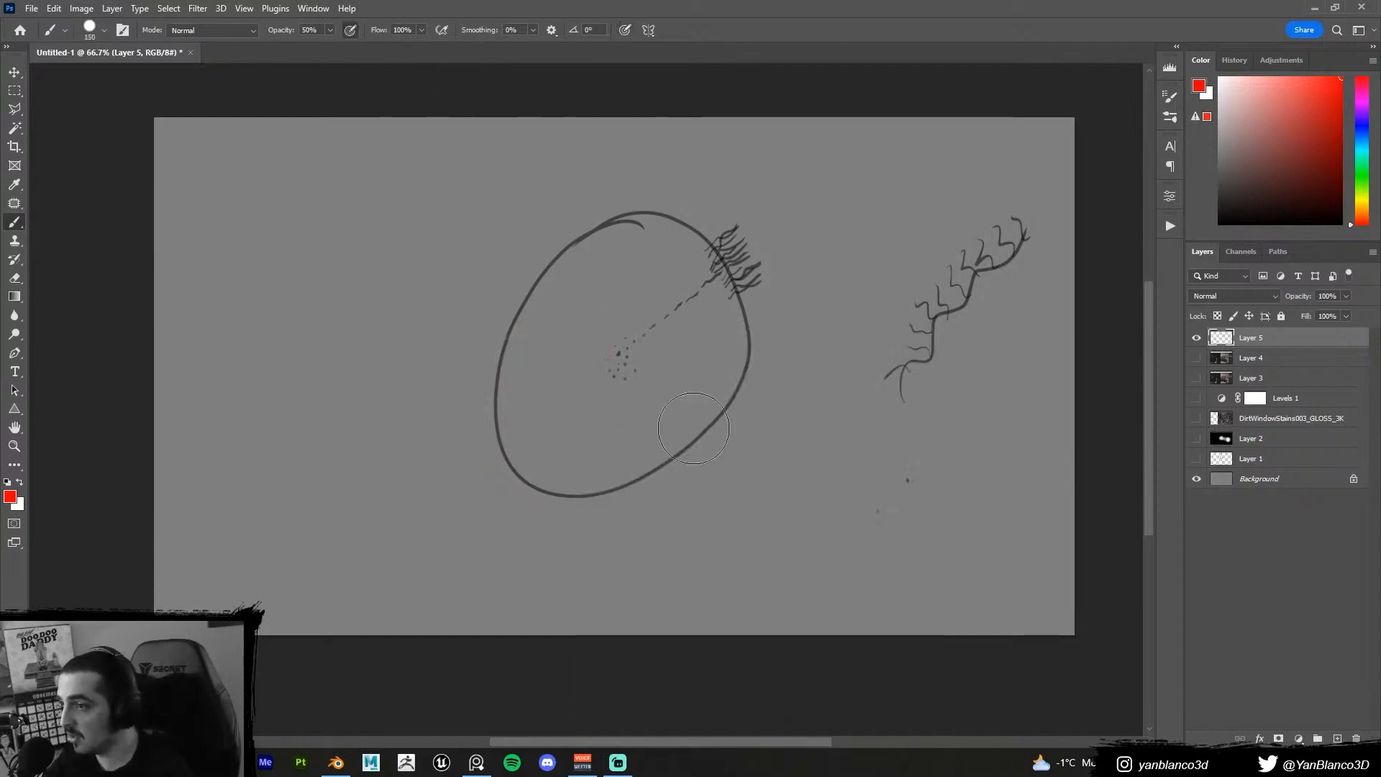
{"action": "key", "text": "bracketleft"}
{"action": "key", "text": "bracketleft"}
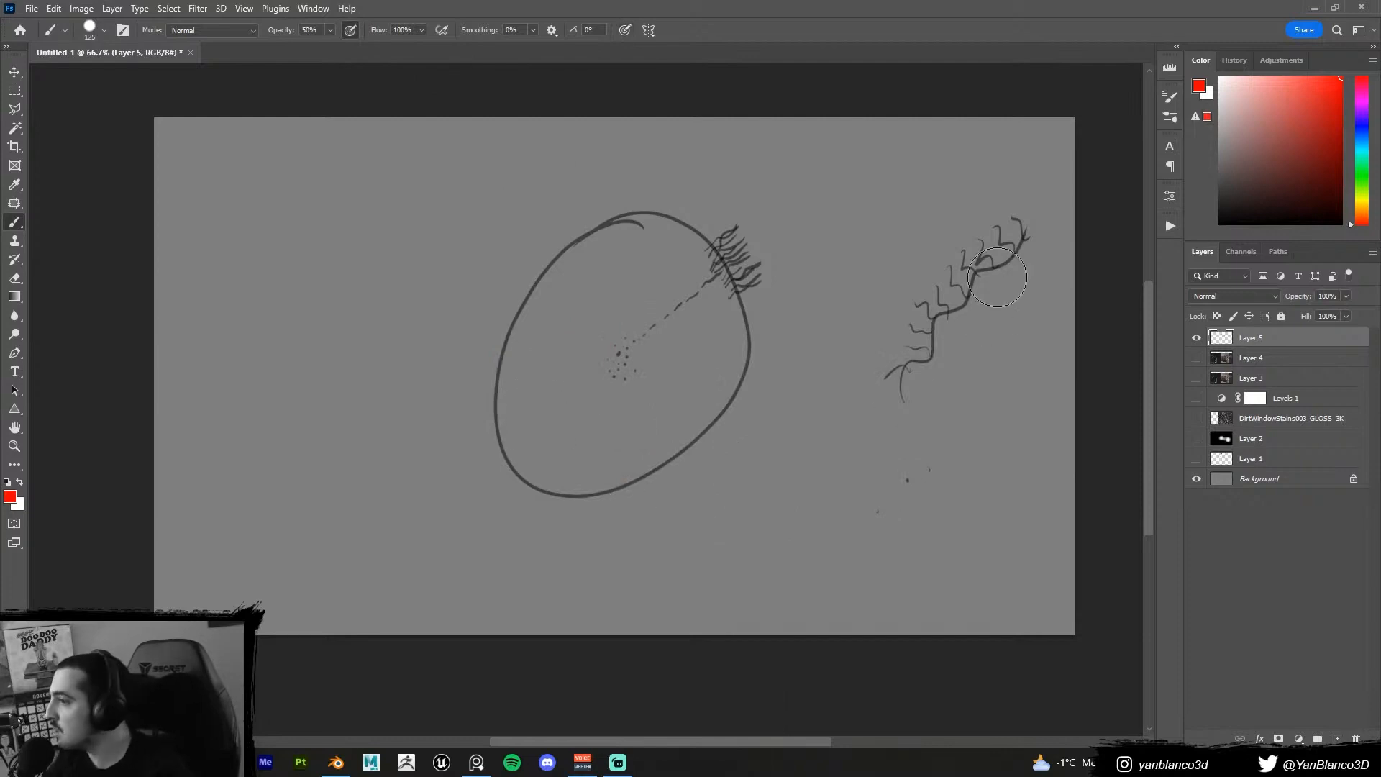
{"action": "key", "text": "bracketleft"}
{"action": "key", "text": "bracketleft"}
{"action": "key", "text": "bracketleft"}
{"action": "key", "text": "bracketleft"}
{"action": "key", "text": "bracketleft"}
{"action": "key", "text": "bracketleft"}
{"action": "key", "text": "bracketleft"}
{"action": "key", "text": "bracketleft"}
{"action": "key", "text": "bracketleft"}
{"action": "key", "text": "bracketleft"}
{"action": "key", "text": "bracketleft"}
{"action": "mouse_move", "coordinate": [509, 455]}
{"action": "left_mouse_down"}
{"action": "mouse_move", "coordinate": [526, 477]}
{"action": "mouse_move", "coordinate": [580, 484]}
{"action": "left_mouse_up"}
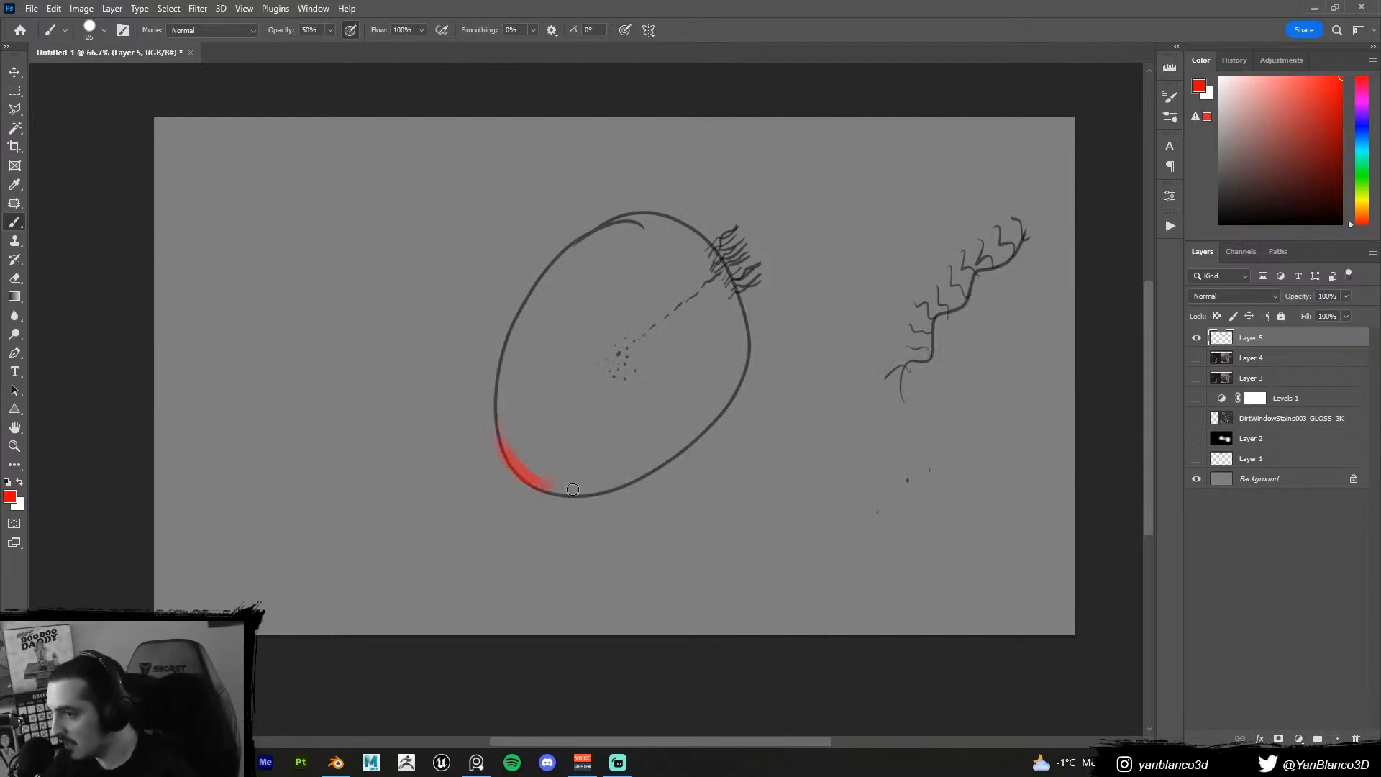
{"action": "mouse_move", "coordinate": [509, 409]}
{"action": "left_mouse_down"}
{"action": "mouse_move", "coordinate": [550, 475]}
{"action": "mouse_move", "coordinate": [516, 433]}
{"action": "mouse_move", "coordinate": [555, 469]}
{"action": "mouse_move", "coordinate": [583, 467]}
{"action": "left_mouse_up"}
Enlarge the brush and fade the red from the oval's lower-left edge inward to the dots at the centre with lighter strokes
{"action": "key", "text": "bracketright"}
{"action": "key", "text": "bracketright"}
{"action": "key", "text": "bracketright"}
{"action": "key", "text": "bracketright"}
{"action": "key", "text": "bracketright"}
{"action": "key", "text": "bracketright"}
{"action": "key", "text": "bracketright"}
{"action": "key", "text": "bracketright"}
{"action": "key", "text": "bracketright"}
{"action": "key", "text": "bracketright"}
{"action": "key", "text": "bracketright"}
{"action": "key", "text": "bracketright"}
{"action": "mouse_move", "coordinate": [543, 392]}
{"action": "left_mouse_down"}
{"action": "mouse_move", "coordinate": [614, 450]}
{"action": "mouse_move", "coordinate": [577, 425]}
{"action": "mouse_move", "coordinate": [626, 353]}
{"action": "mouse_move", "coordinate": [611, 355]}
{"action": "left_mouse_up"}
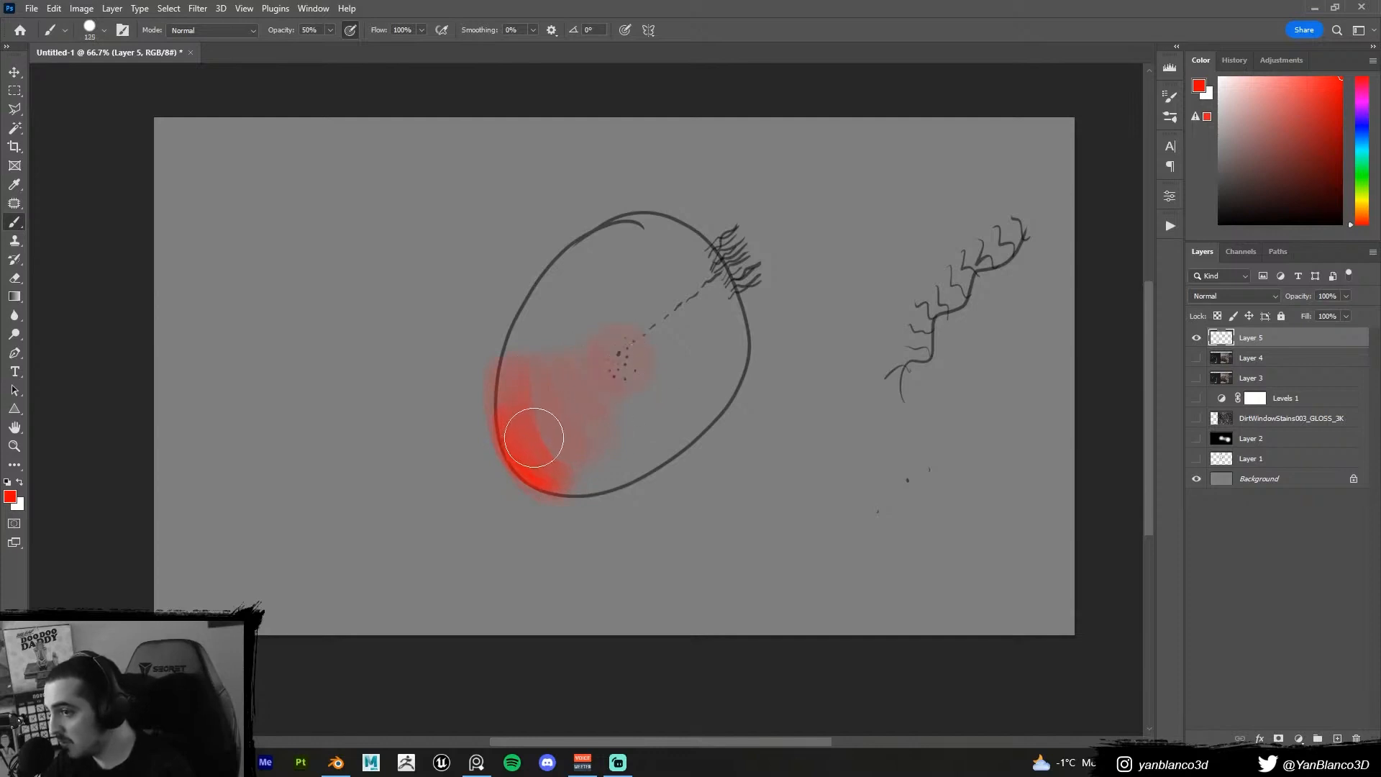
Reduce the brush to about 70 px and deepen the red band along the oval's lower-left edge
{"action": "key", "text": "bracketleft"}
{"action": "key", "text": "bracketleft"}
{"action": "key", "text": "bracketleft"}
{"action": "key", "text": "bracketleft"}
{"action": "key", "text": "bracketleft"}
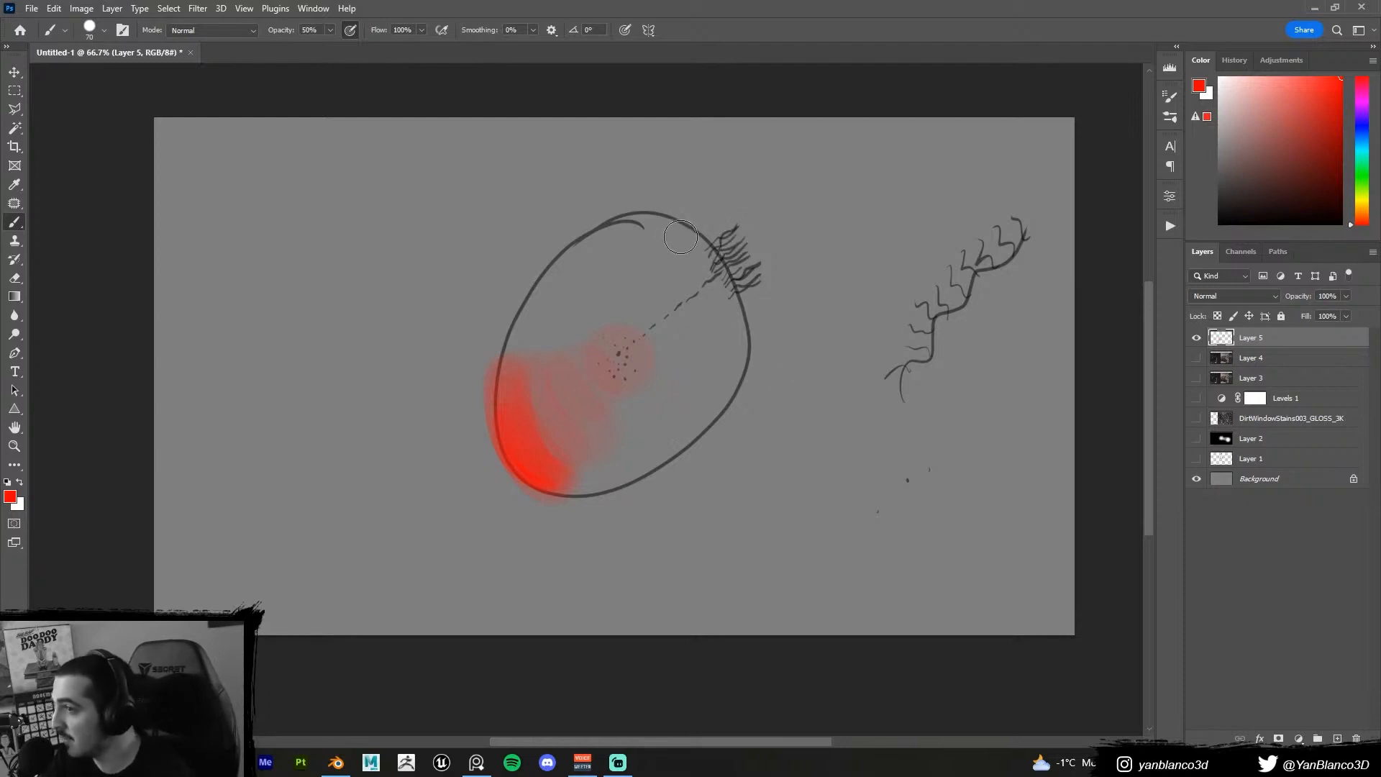
{"action": "left_click_drag", "start_coordinate": [681, 237], "coordinate": [705, 266]}
{"action": "key", "text": "bracketleft"}
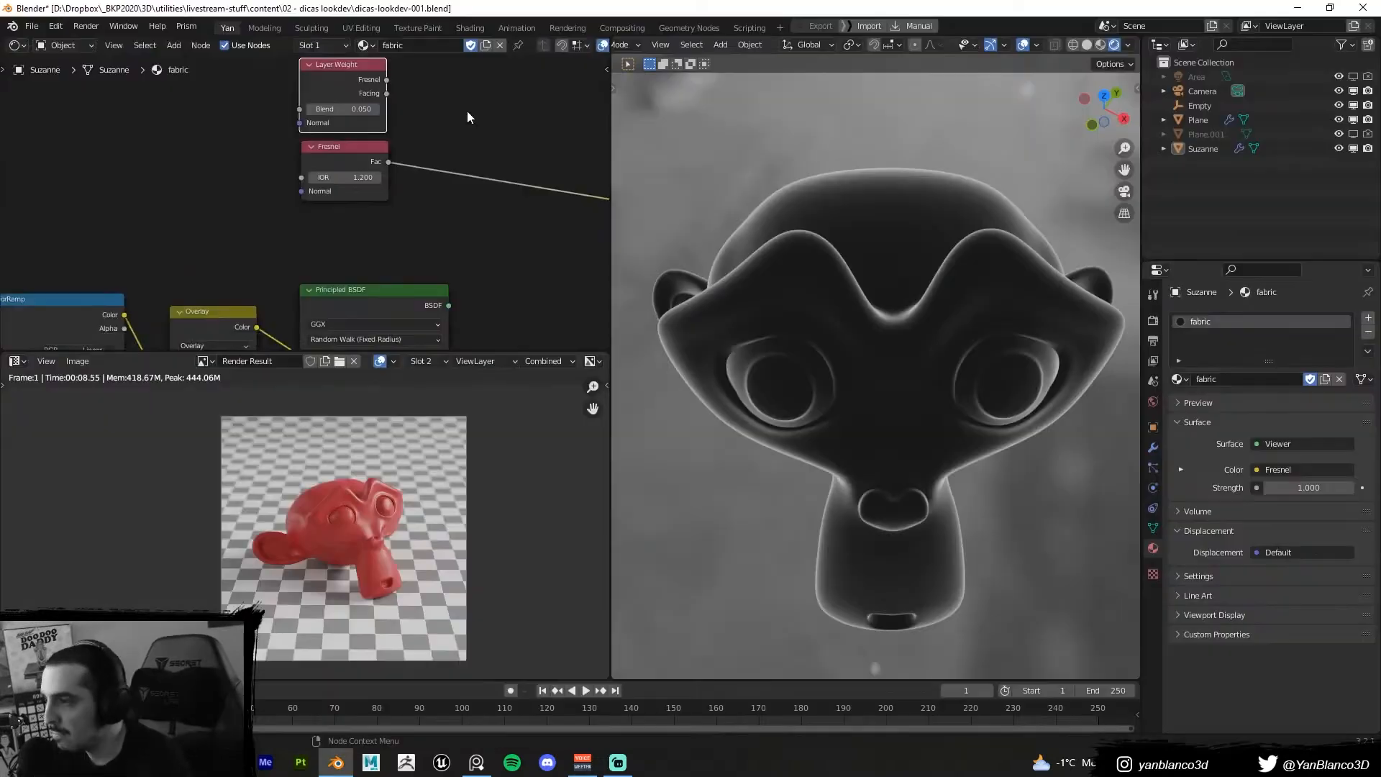
Switch to Blender, preview the Principled BSDF on Suzanne, and try its Sheen at 1.000
{"action": "middle_click_drag", "start_coordinate": [450, 249], "coordinate": [370, 92]}
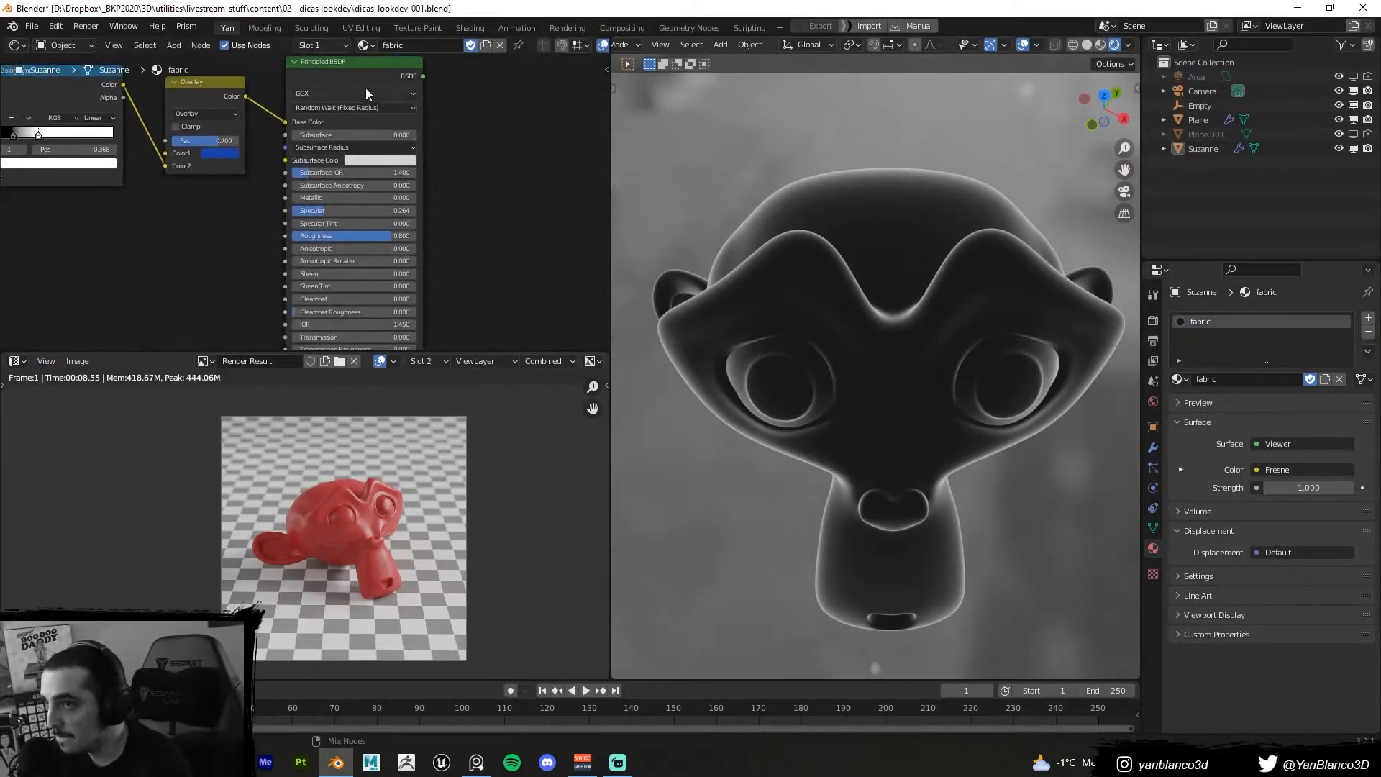
{"action": "left_click", "coordinate": [373, 84], "text": "ctrl+shift"}
{"action": "middle_click_drag", "start_coordinate": [386, 232], "coordinate": [403, 135]}
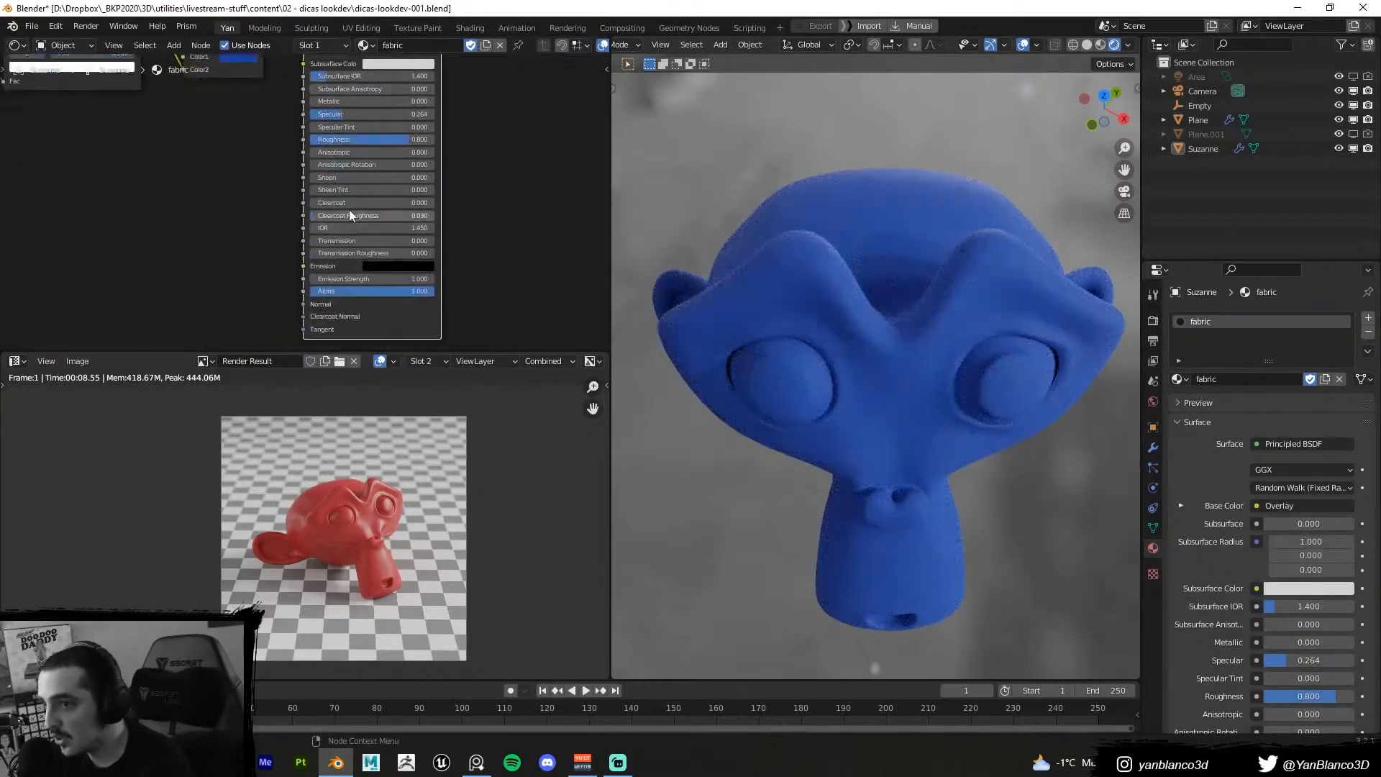
{"action": "left_click_drag", "start_coordinate": [344, 178], "coordinate": [435, 179]}
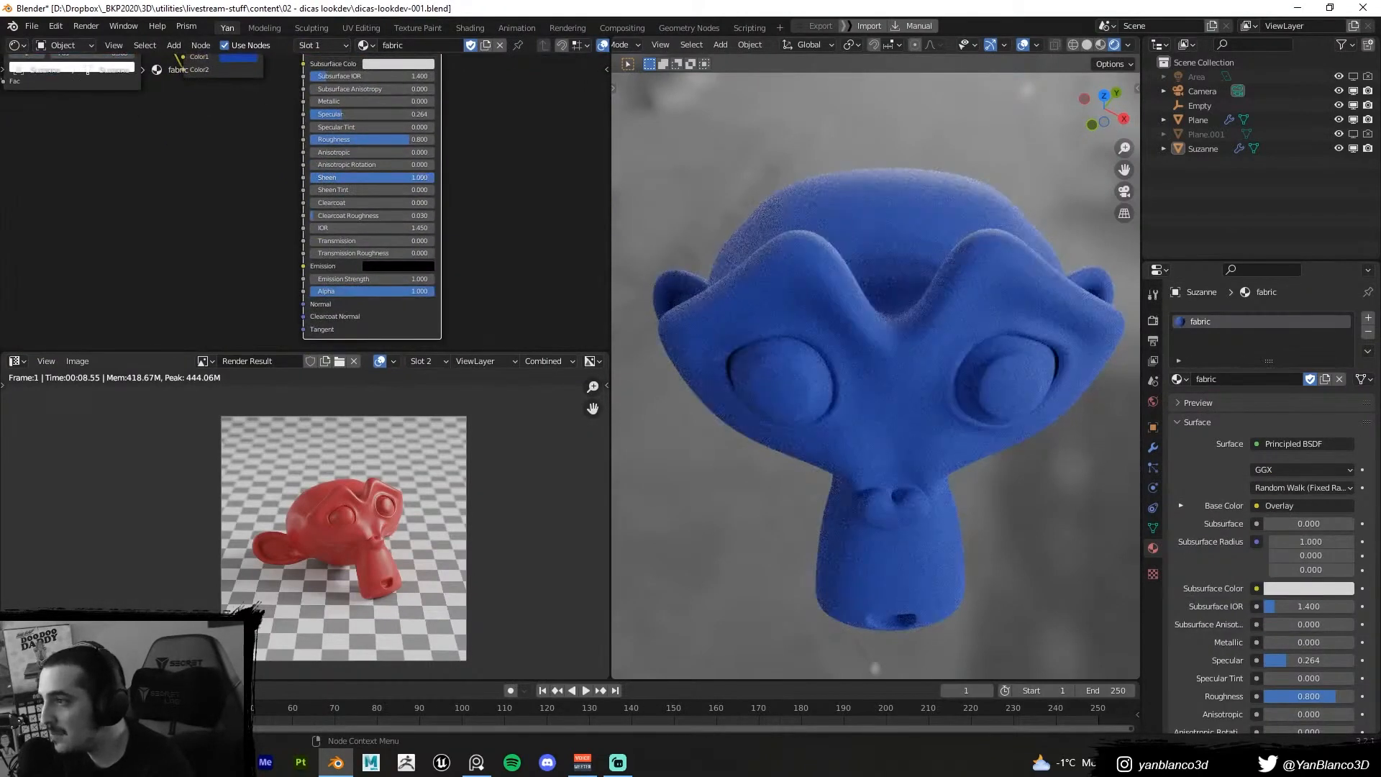
Add a Diffuse BSDF node above the Principled BSDF and arrange it with the Layer Weight and Fresnel nodes
{"action": "middle_click_drag", "start_coordinate": [389, 131], "coordinate": [375, 303]}
{"action": "scroll", "coordinate": [366, 216], "scroll_direction": "down", "scroll_amount": 4}
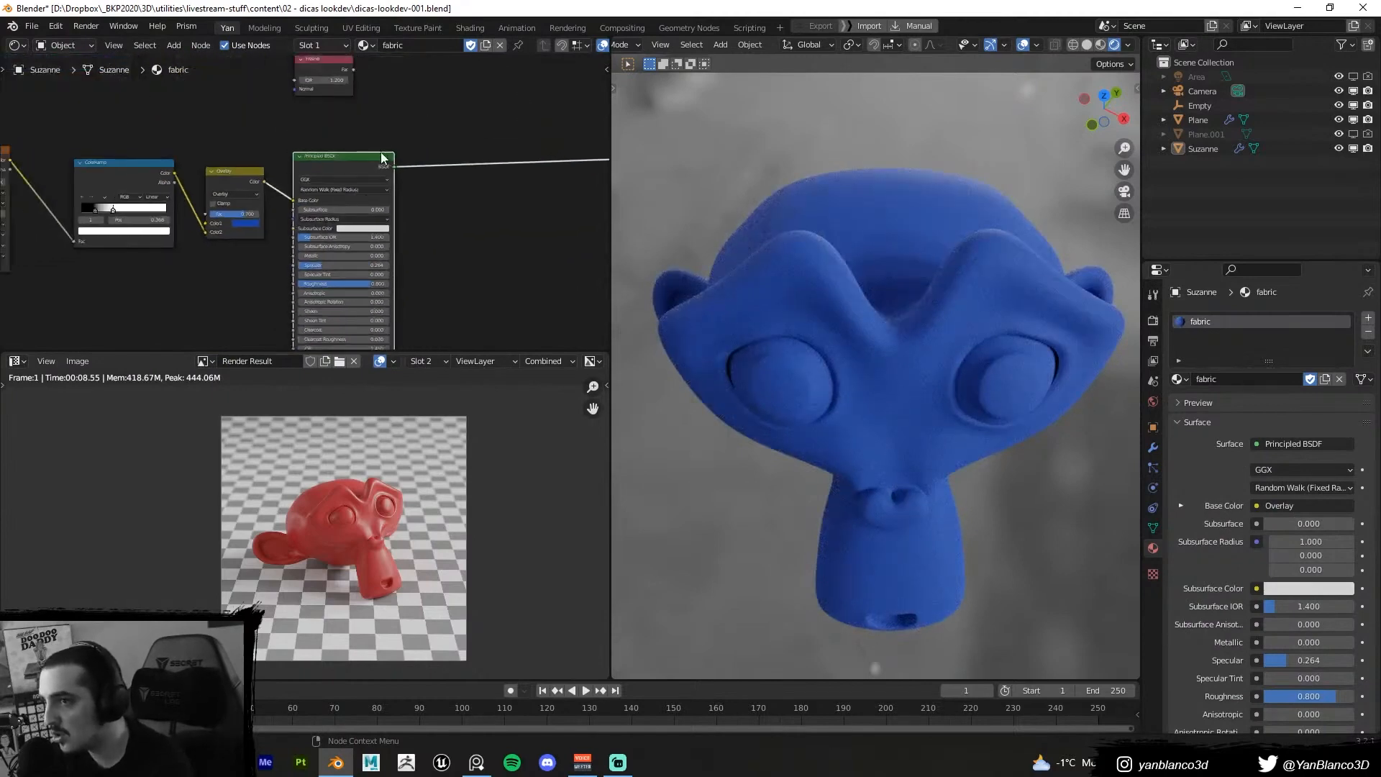
{"action": "middle_click_drag", "start_coordinate": [354, 129], "coordinate": [352, 186]}
{"action": "key", "text": "shift+a"}
{"action": "type", "text": "c"}
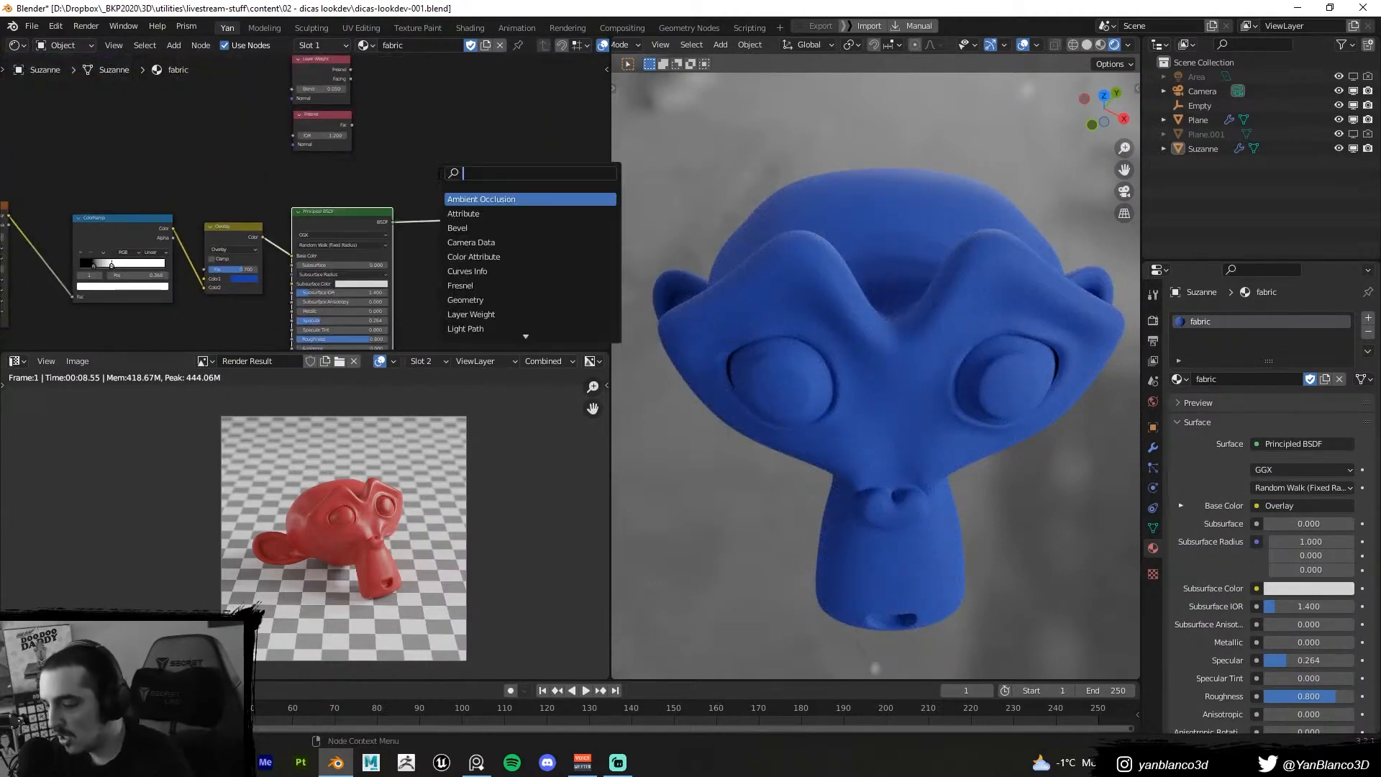
{"action": "type", "text": "if"}
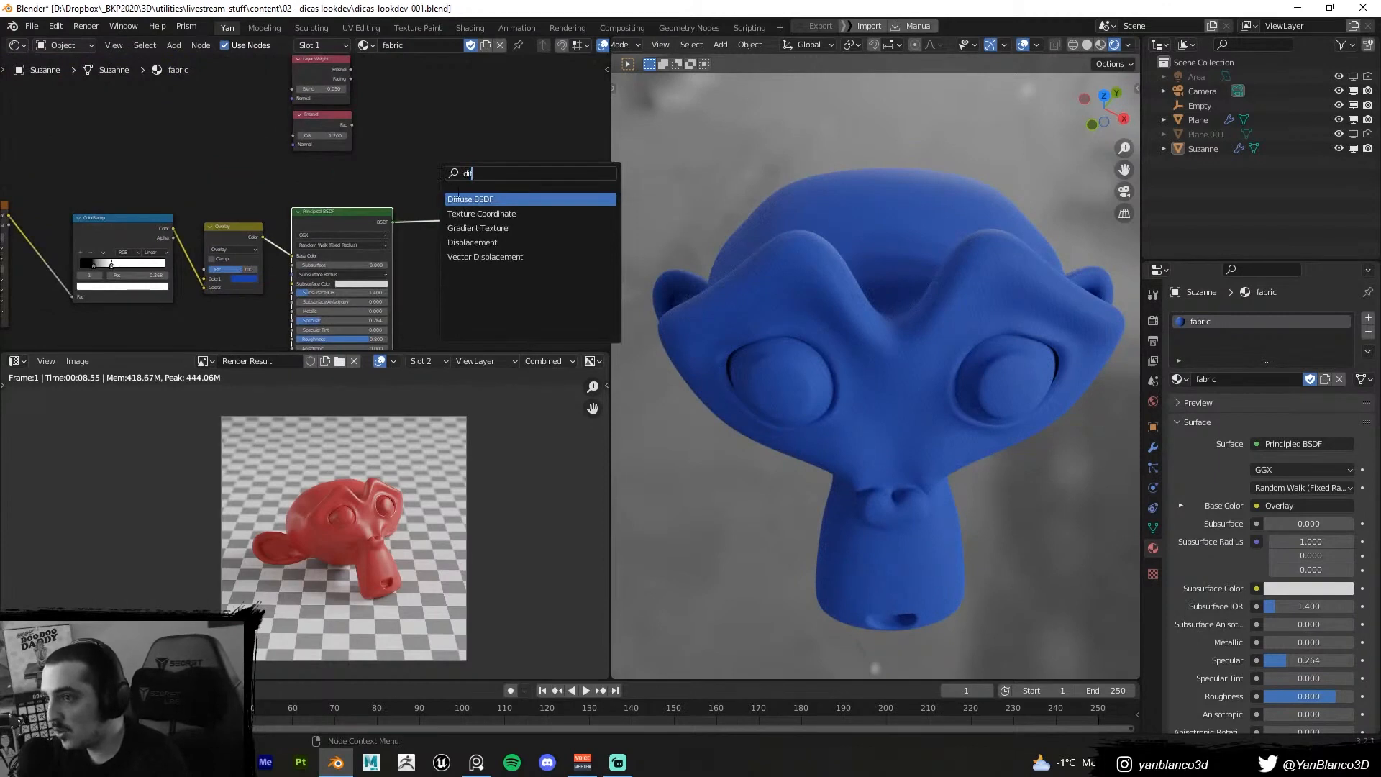
{"action": "left_click", "coordinate": [458, 195]}
{"action": "left_click", "coordinate": [347, 174]}
{"action": "scroll", "coordinate": [464, 173], "scroll_direction": "up", "scroll_amount": 3}
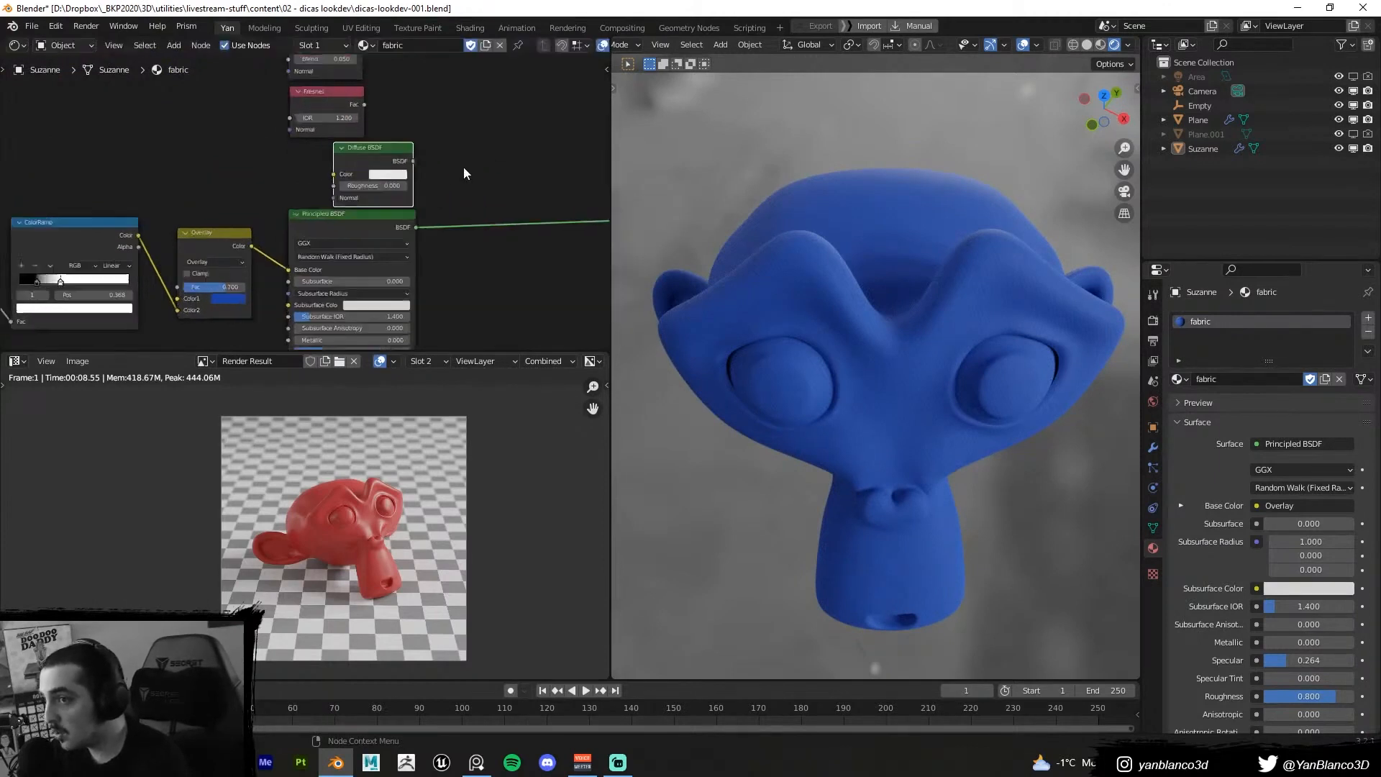
{"action": "scroll", "coordinate": [464, 173], "scroll_direction": "up", "scroll_amount": 1}
{"action": "middle_click_drag", "start_coordinate": [464, 174], "coordinate": [435, 229]}
{"action": "scroll", "coordinate": [432, 228], "scroll_direction": "up", "scroll_amount": 2}
{"action": "left_click_drag", "start_coordinate": [386, 198], "coordinate": [389, 193]}
{"action": "middle_click_drag", "start_coordinate": [463, 172], "coordinate": [452, 200]}
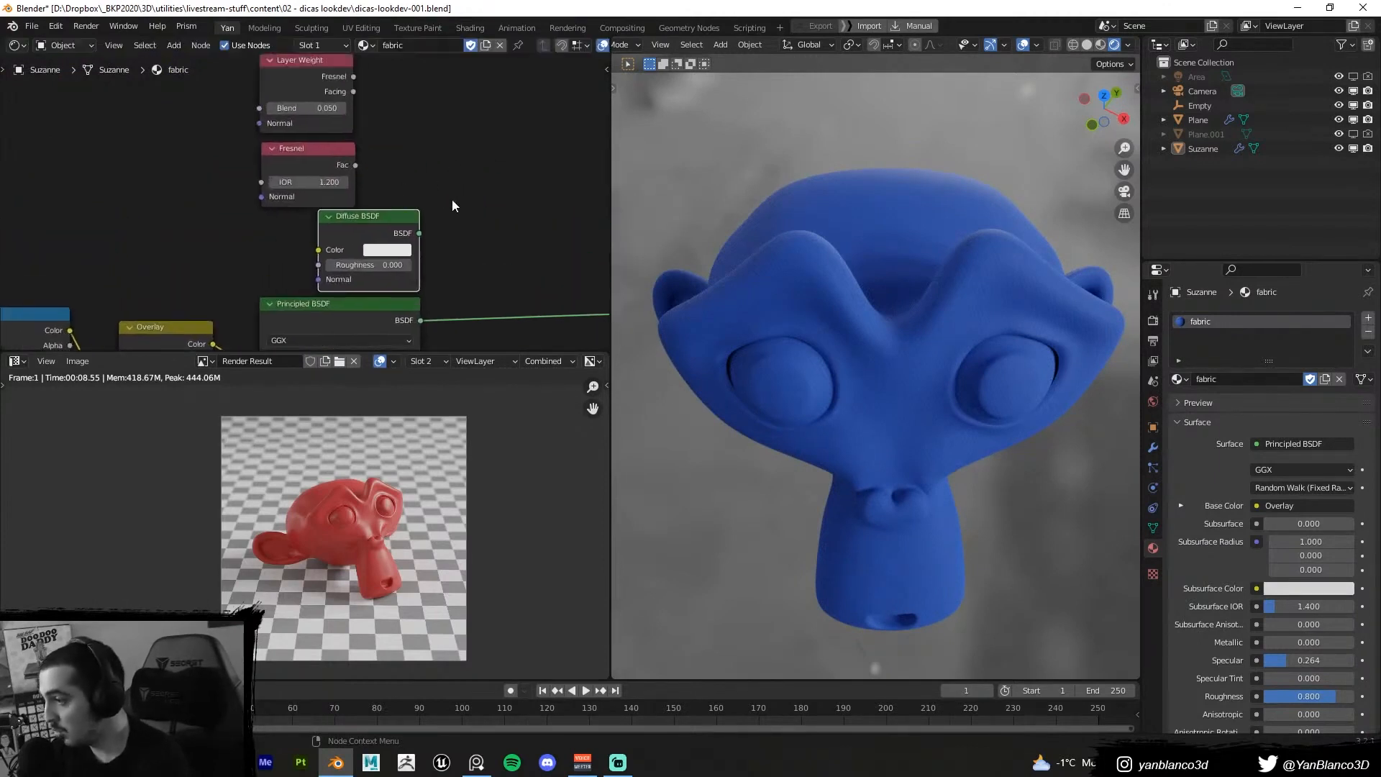
{"action": "left_click_drag", "start_coordinate": [209, 96], "coordinate": [280, 162]}
{"action": "left_click_drag", "start_coordinate": [297, 149], "coordinate": [337, 131]}
Add a Mix Shader node and connect the Diffuse BSDF and the Principled BSDF to its two Shader inputs
{"action": "left_click", "coordinate": [503, 216]}
{"action": "key", "text": "shift+a"}
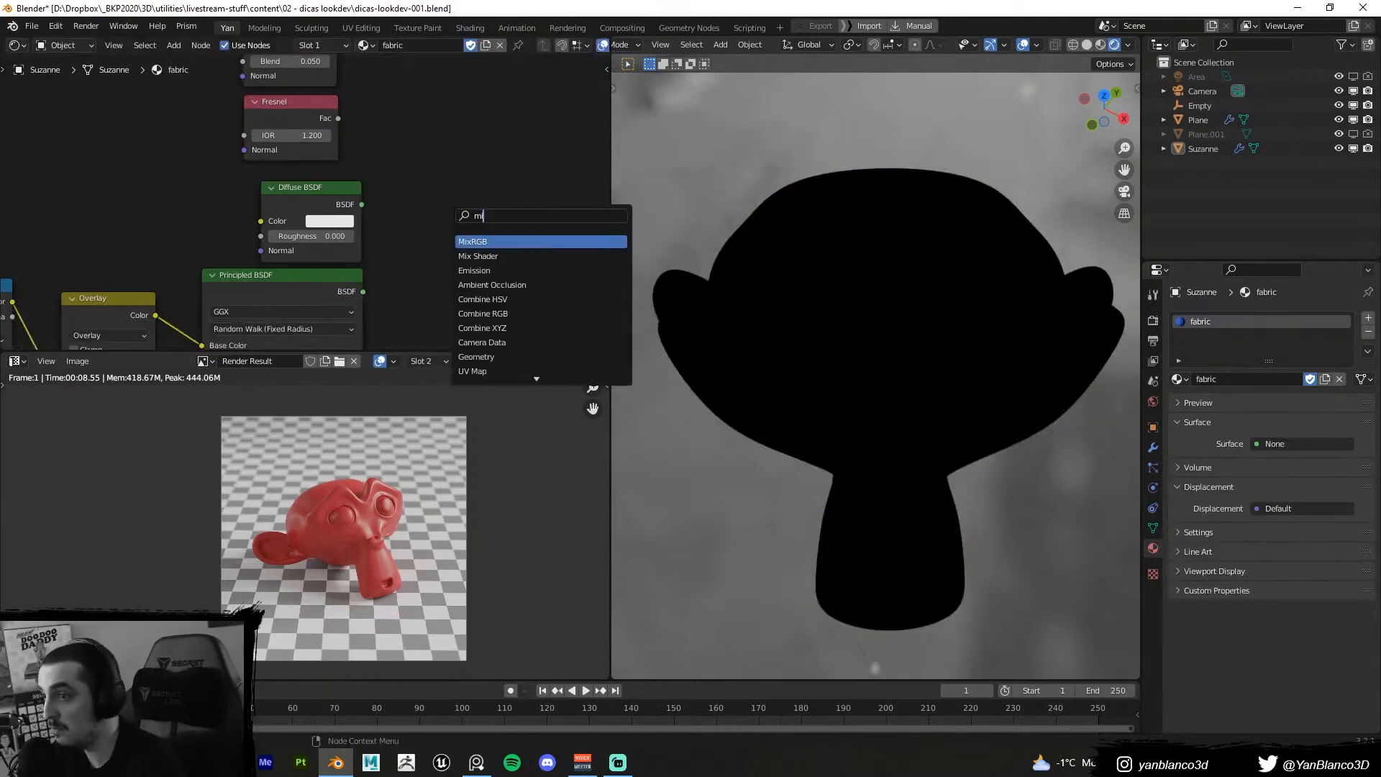
{"action": "left_click", "coordinate": [477, 256]}
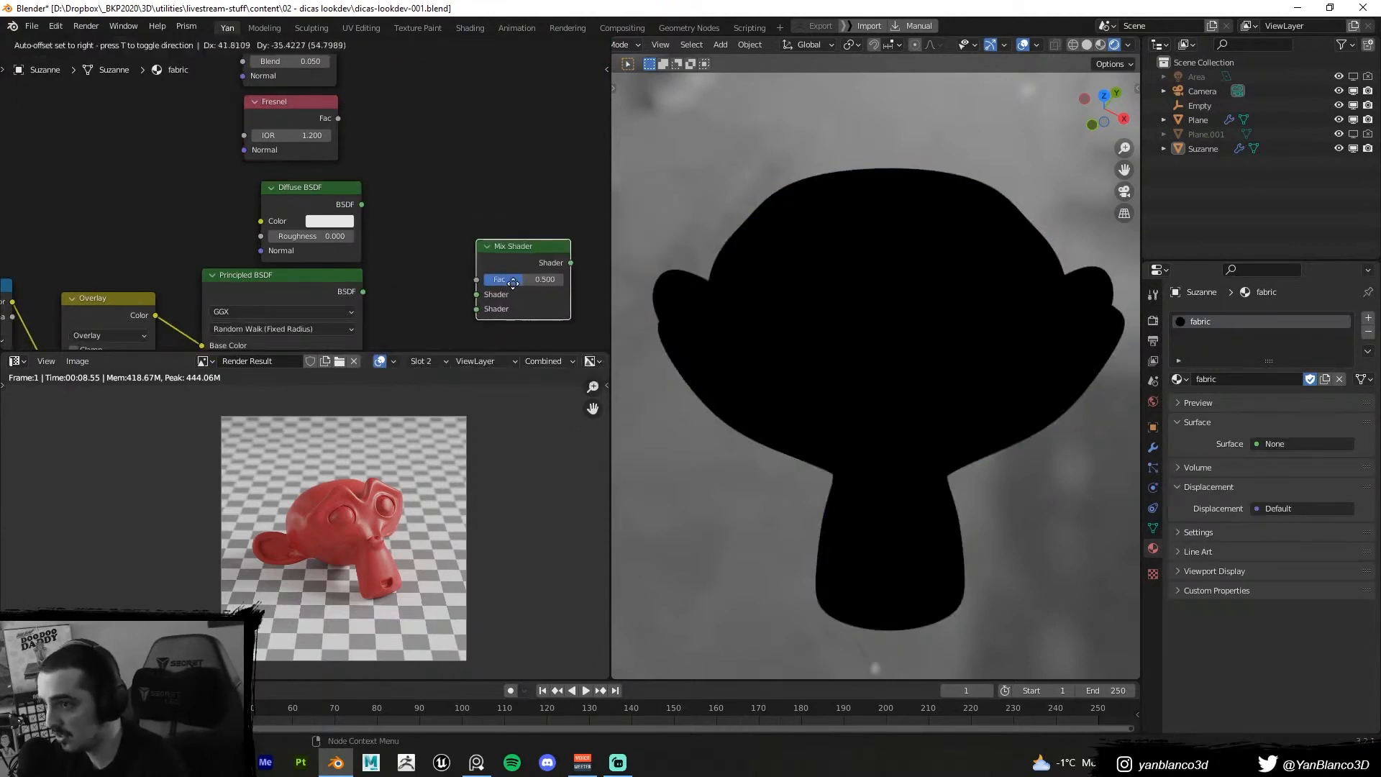
{"action": "left_click", "coordinate": [483, 261]}
{"action": "left_click_drag", "start_coordinate": [364, 292], "coordinate": [491, 196]}
{"action": "left_click_drag", "start_coordinate": [363, 173], "coordinate": [468, 221]}
Delete the Fresnel node, drive the Mix Shader's Fac with Layer Weight's Fresnel output, and preview the mix on Suzanne
{"action": "scroll", "coordinate": [358, 209], "scroll_direction": "up", "scroll_amount": 3, "text": "shift"}
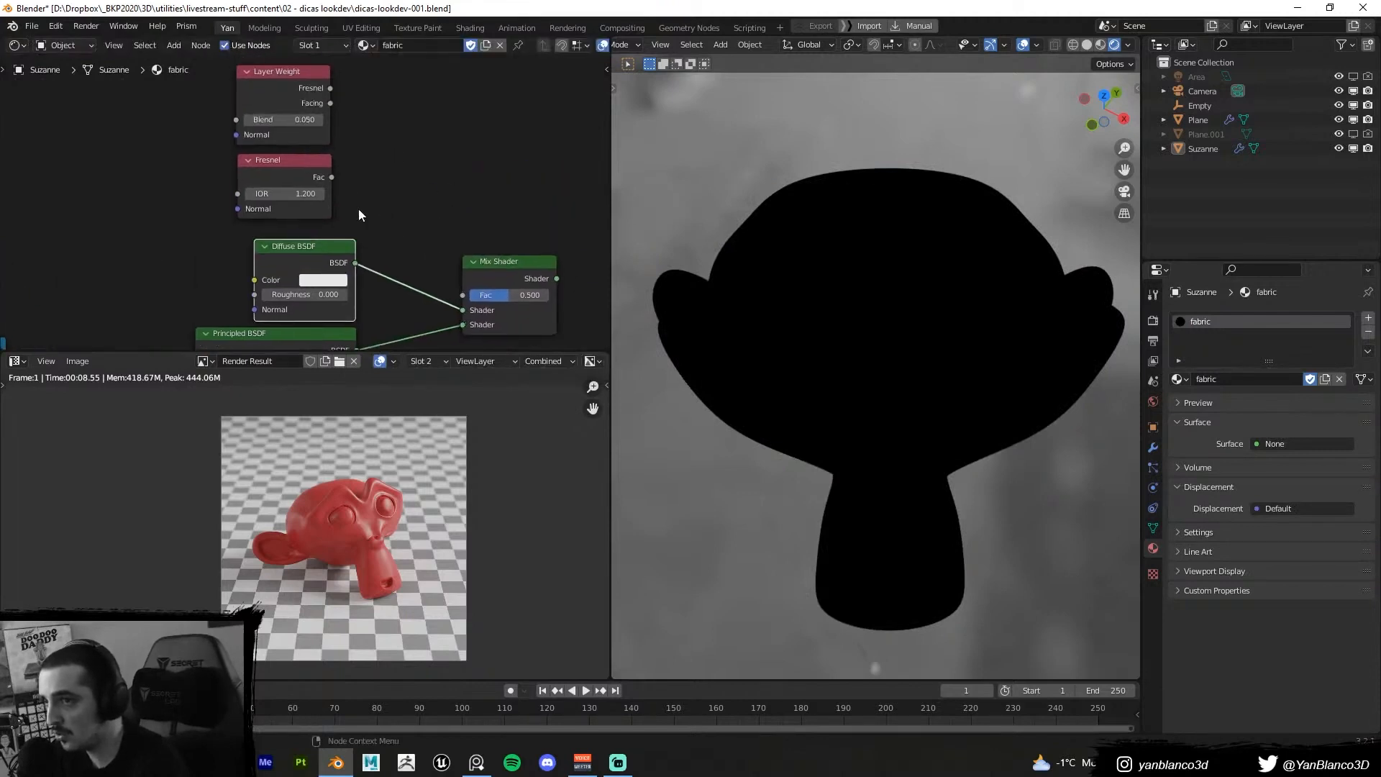
{"action": "left_click_drag", "start_coordinate": [271, 160], "coordinate": [203, 151]}
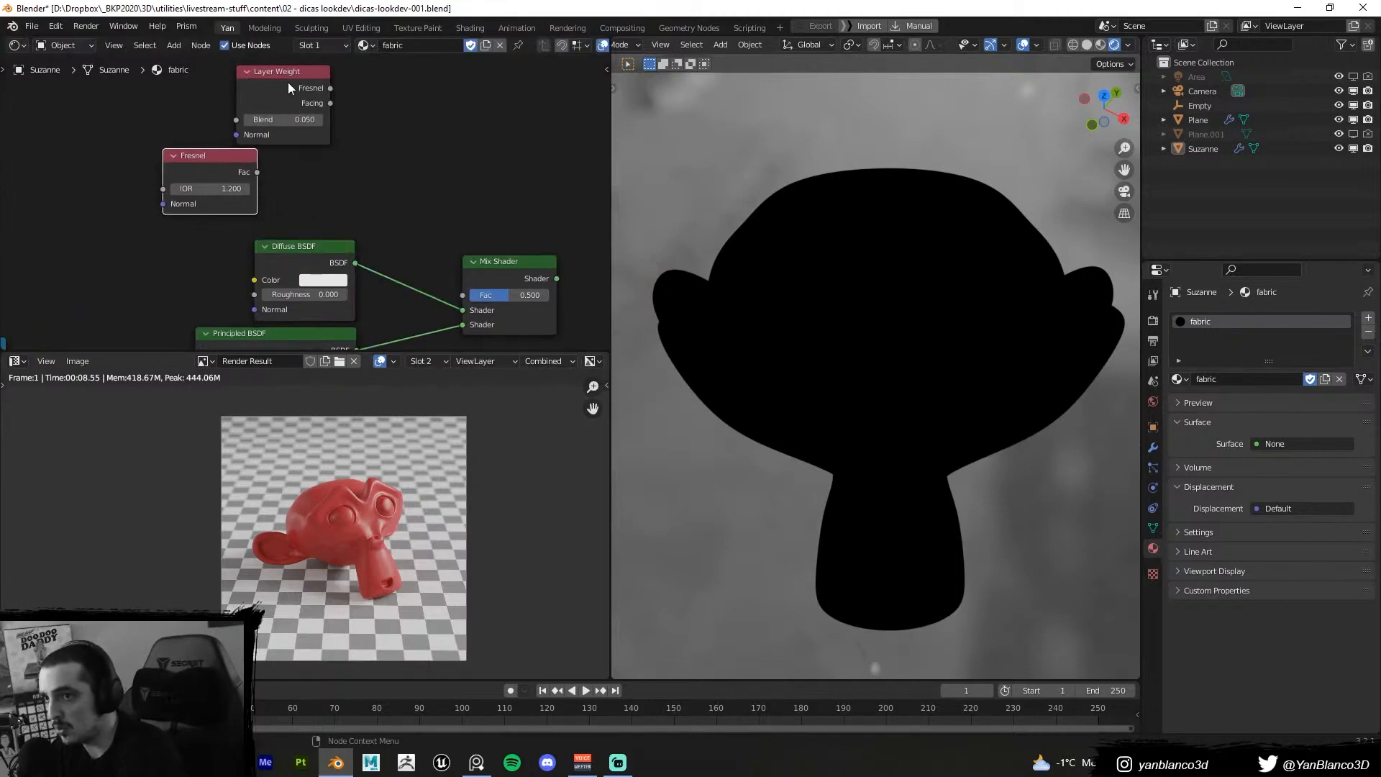
{"action": "key", "text": "x"}
{"action": "left_click_drag", "start_coordinate": [265, 89], "coordinate": [463, 296]}
{"action": "left_click", "coordinate": [485, 272], "text": "ctrl+shift"}
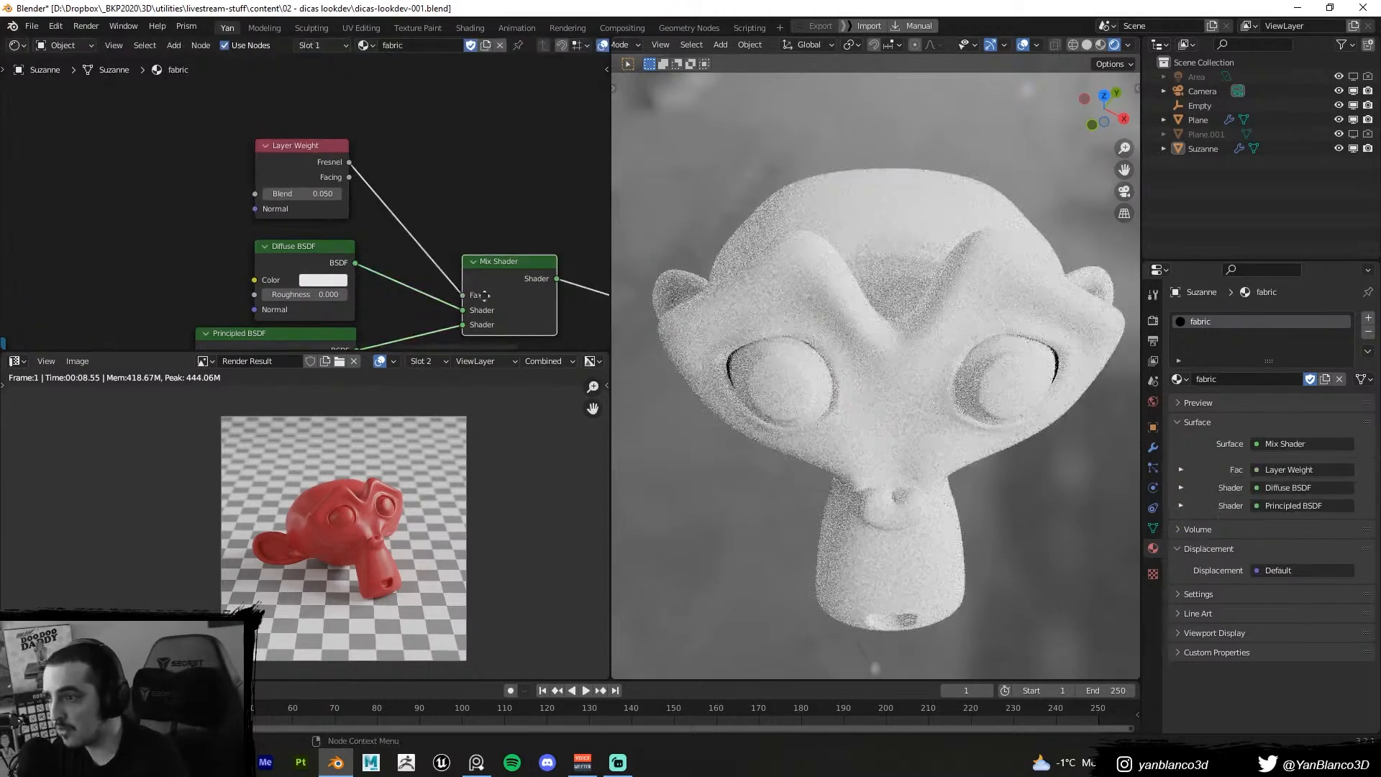
Swap the Mix Shader's inputs so Principled BSDF comes first and Diffuse BSDF second, placing the Diffuse node beside the Principled one
{"action": "middle_click_drag", "start_coordinate": [485, 272], "coordinate": [354, 198]}
{"action": "left_click_drag", "start_coordinate": [330, 242], "coordinate": [331, 253]}
{"action": "middle_click_drag", "start_coordinate": [363, 211], "coordinate": [357, 142]}
{"action": "left_click_drag", "start_coordinate": [369, 131], "coordinate": [407, 125]}
{"action": "left_click_drag", "start_coordinate": [186, 123], "coordinate": [306, 251]}
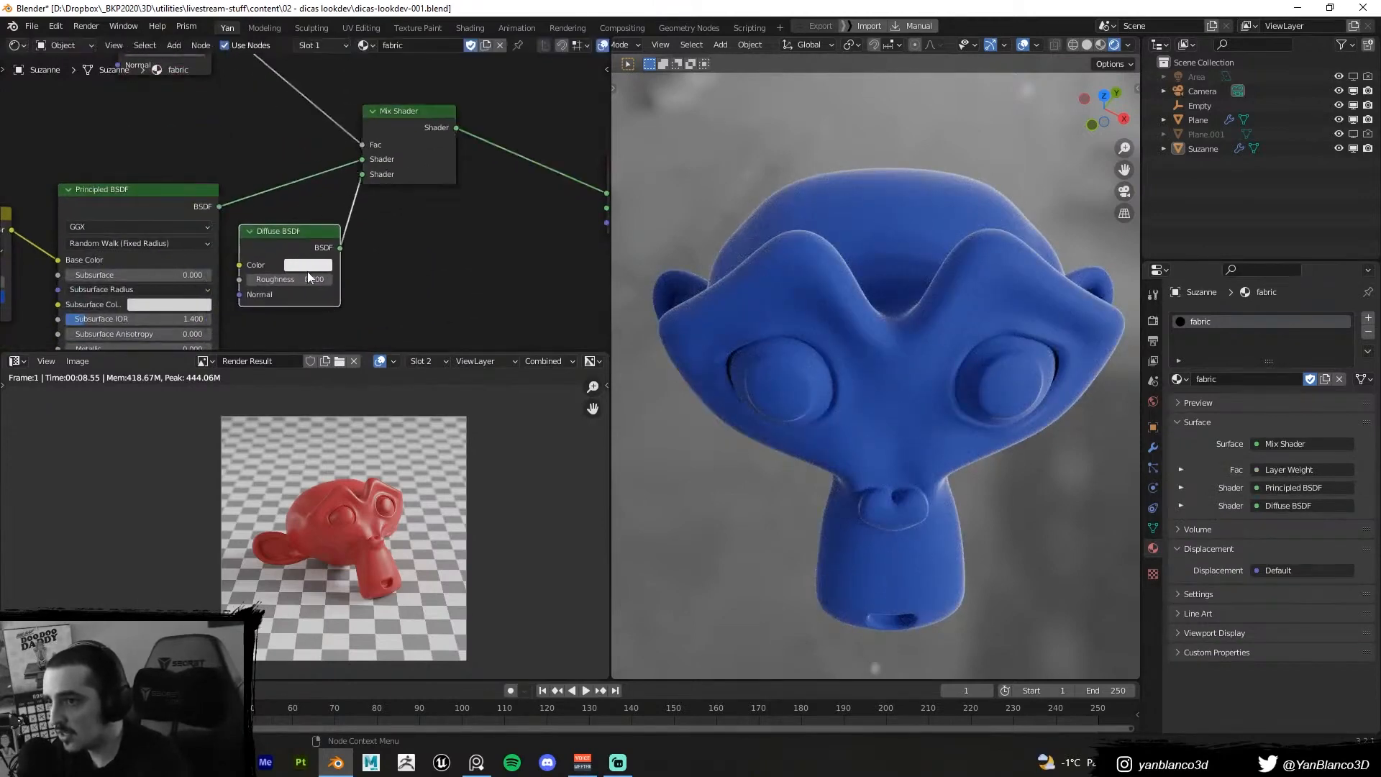
Set the Diffuse BSDF's colour to green with hue 0.325 and saturation 1.000, and move the Mix Shader further along the node chain
{"action": "left_click", "coordinate": [308, 264]}
{"action": "left_click_drag", "start_coordinate": [341, 121], "coordinate": [292, 110]}
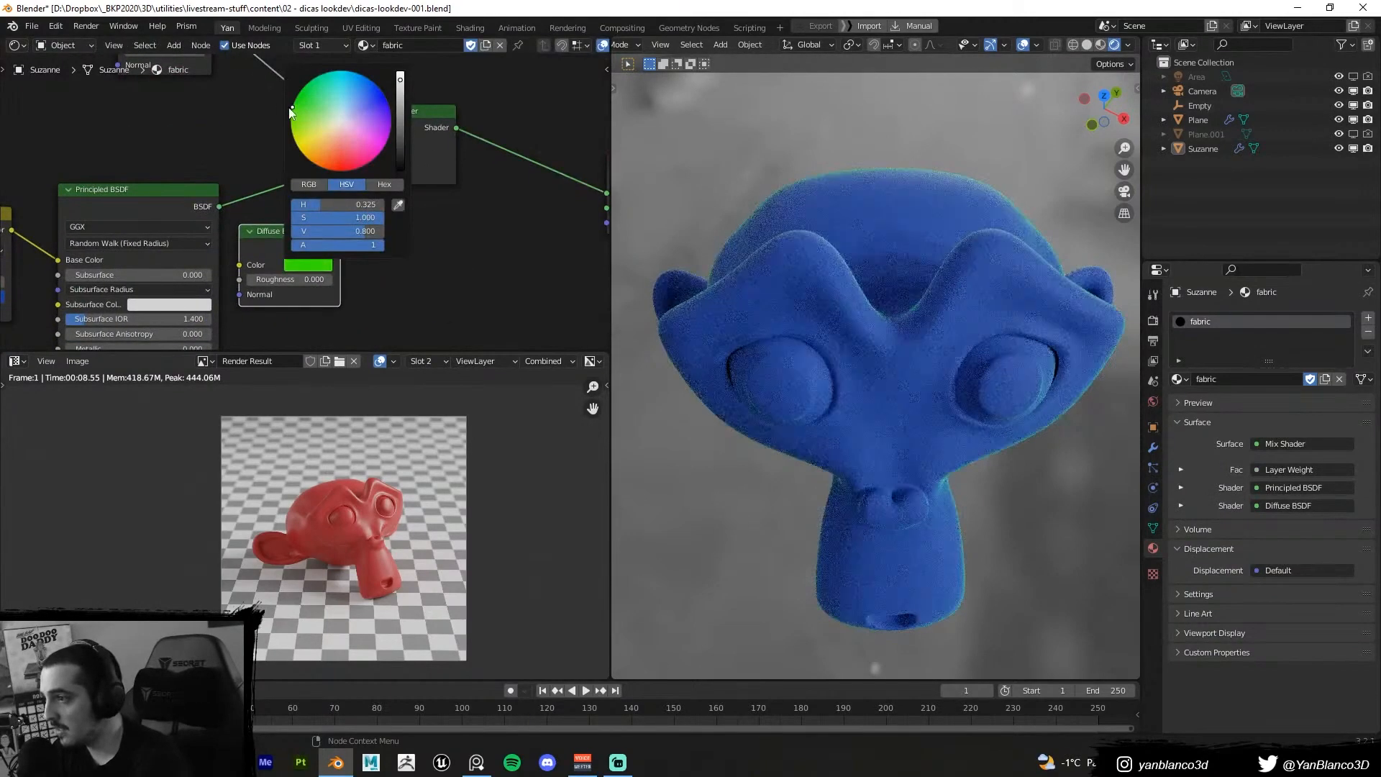
{"action": "left_click_drag", "start_coordinate": [389, 131], "coordinate": [452, 170]}
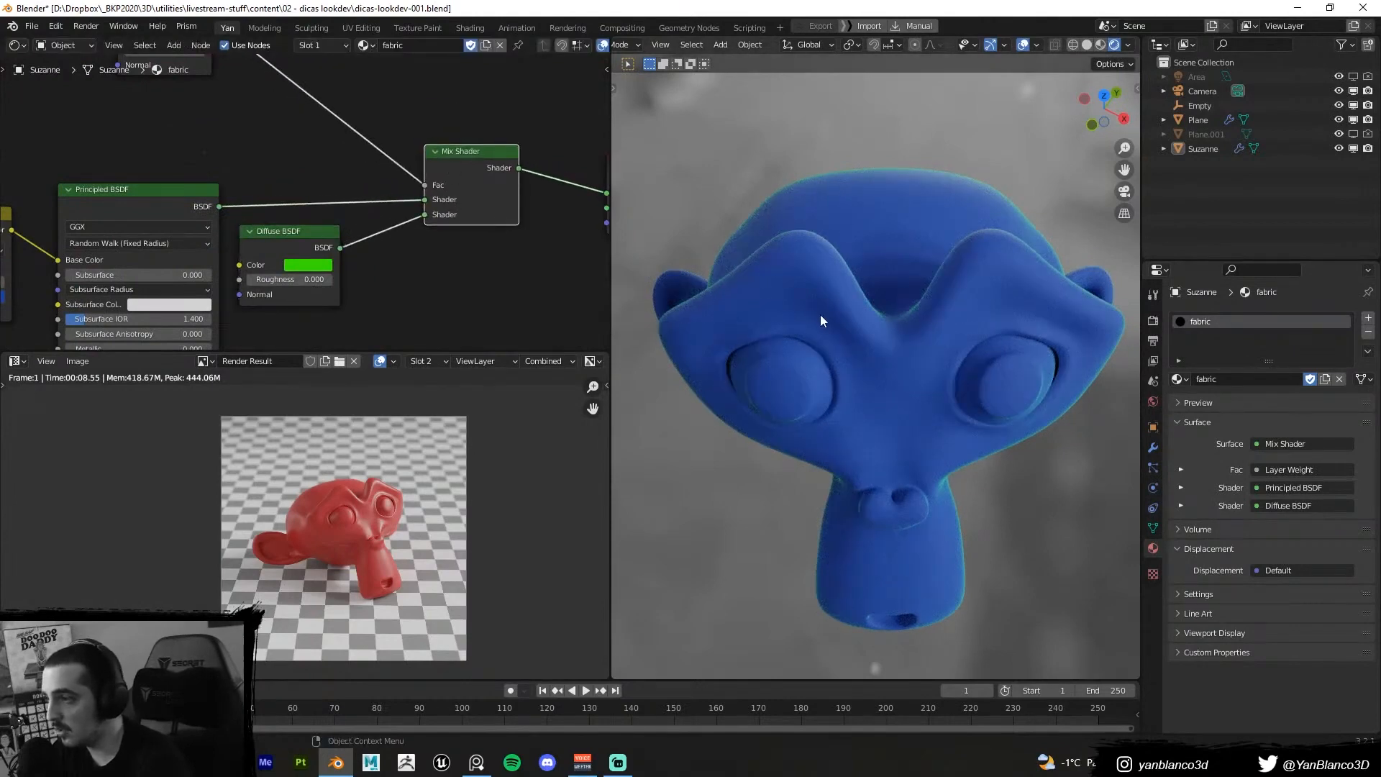
Check Suzanne's edge effect from another angle and drive the Mix Shader's Fac with Layer Weight's Facing output instead of Fresnel
{"action": "middle_click_drag", "start_coordinate": [820, 313], "coordinate": [806, 325]}
{"action": "middle_click_drag", "start_coordinate": [429, 207], "coordinate": [457, 222]}
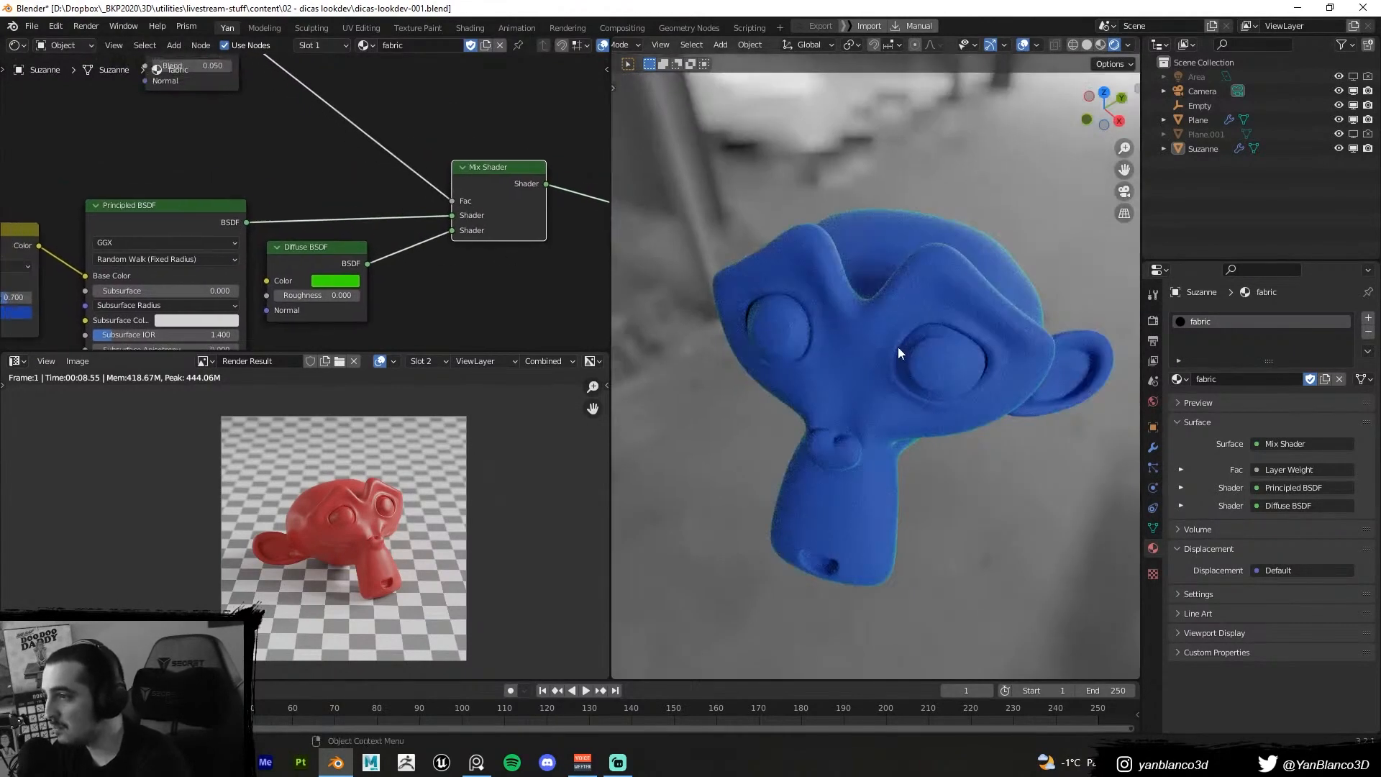
{"action": "middle_click_drag", "start_coordinate": [264, 188], "coordinate": [373, 298]}
{"action": "scroll", "coordinate": [321, 191], "scroll_direction": "up", "scroll_amount": 2}
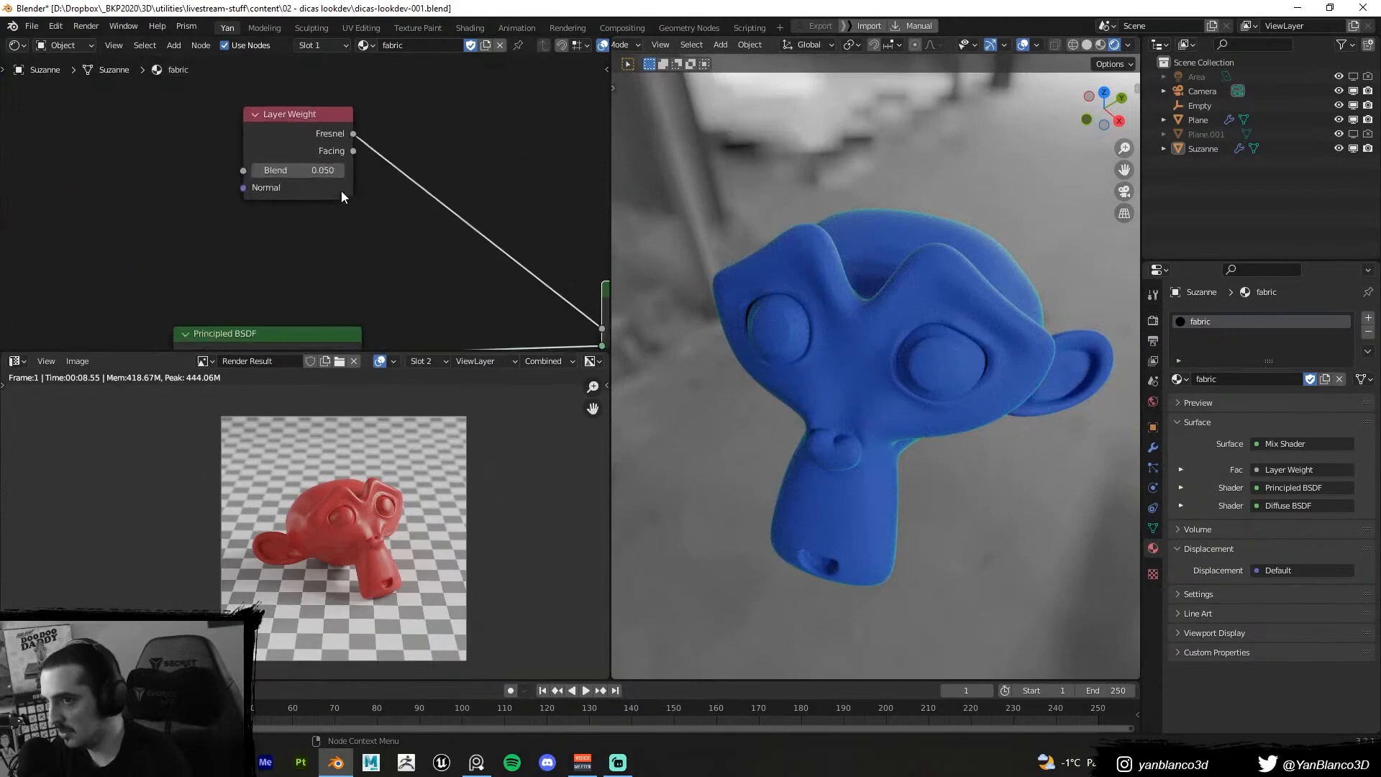
{"action": "middle_click_drag", "start_coordinate": [293, 151], "coordinate": [220, 98]}
{"action": "left_click_drag", "start_coordinate": [220, 98], "coordinate": [531, 274]}
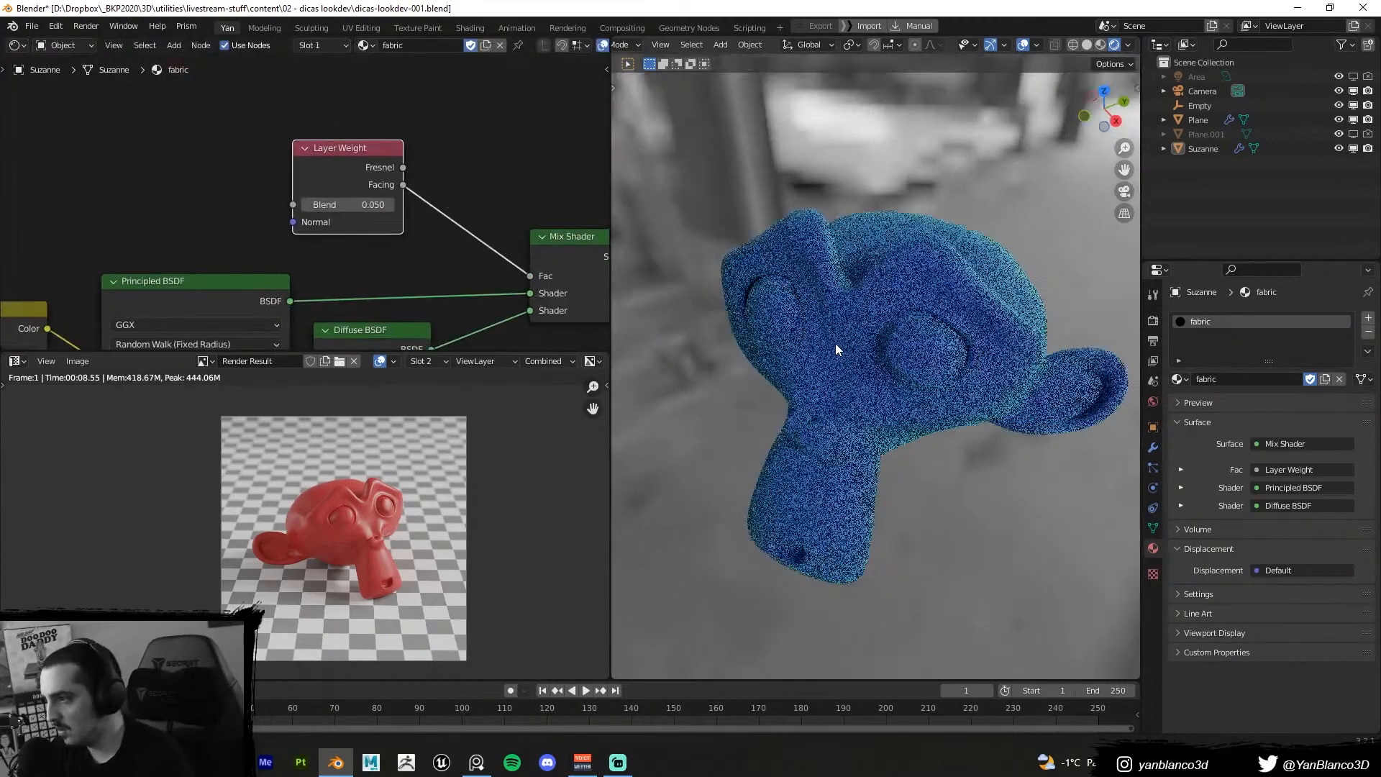
Desaturate the Diffuse BSDF's green colour to near white
{"action": "middle_click_drag", "start_coordinate": [403, 338], "coordinate": [347, 213]}
{"action": "left_click", "coordinate": [359, 239]}
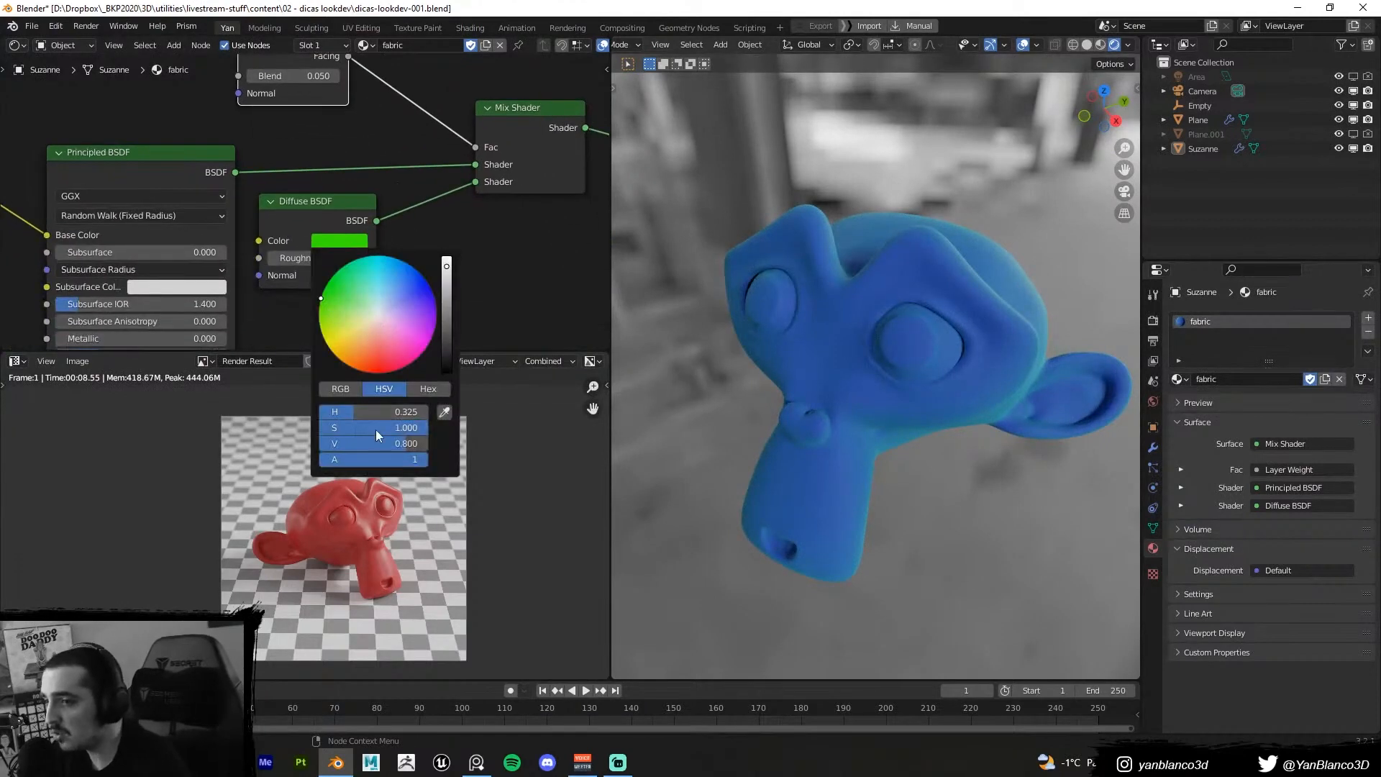
{"action": "left_click_drag", "start_coordinate": [377, 430], "coordinate": [317, 429]}
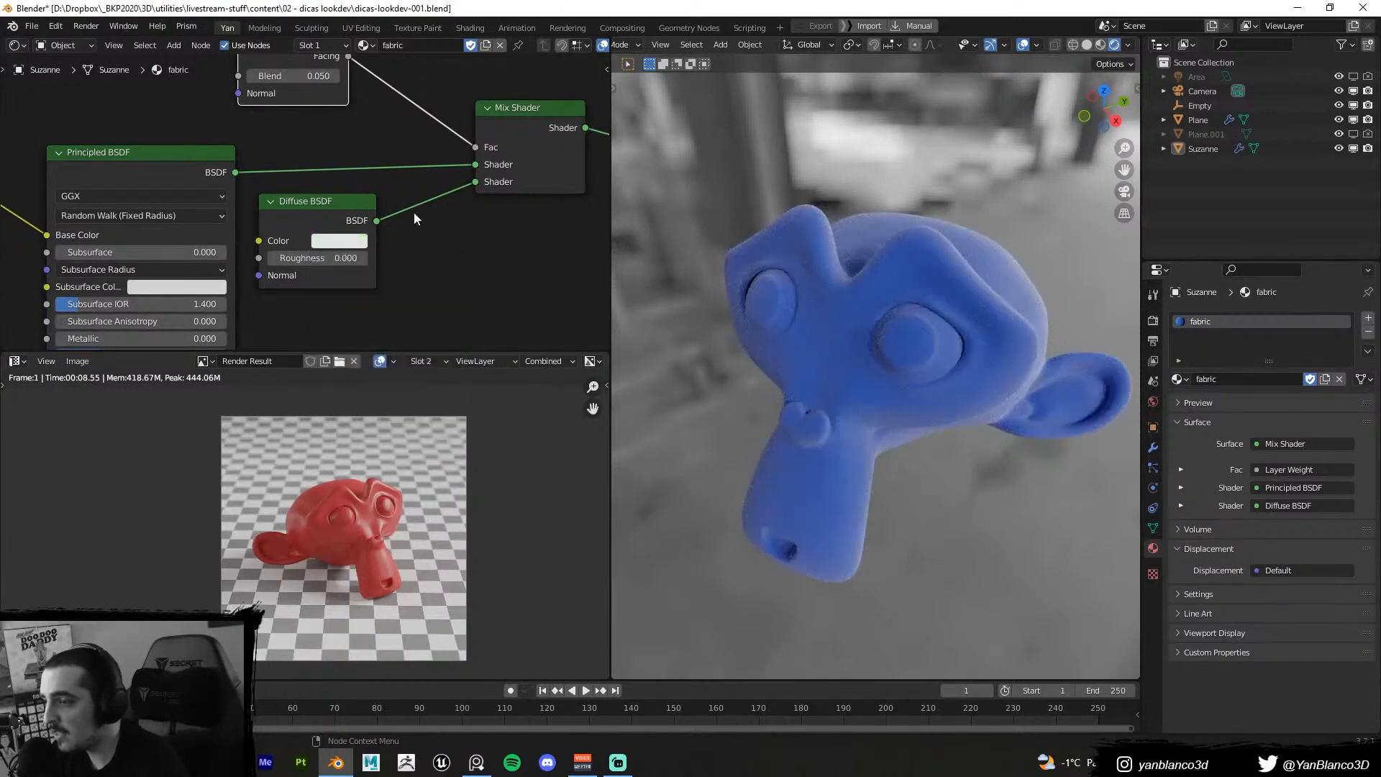
Lower the Principled BSDF in the node graph and add an RGB node beneath the ColorRamp
{"action": "middle_click_drag", "start_coordinate": [298, 201], "coordinate": [583, 214]}
{"action": "scroll", "coordinate": [367, 221], "scroll_direction": "down", "scroll_amount": 3}
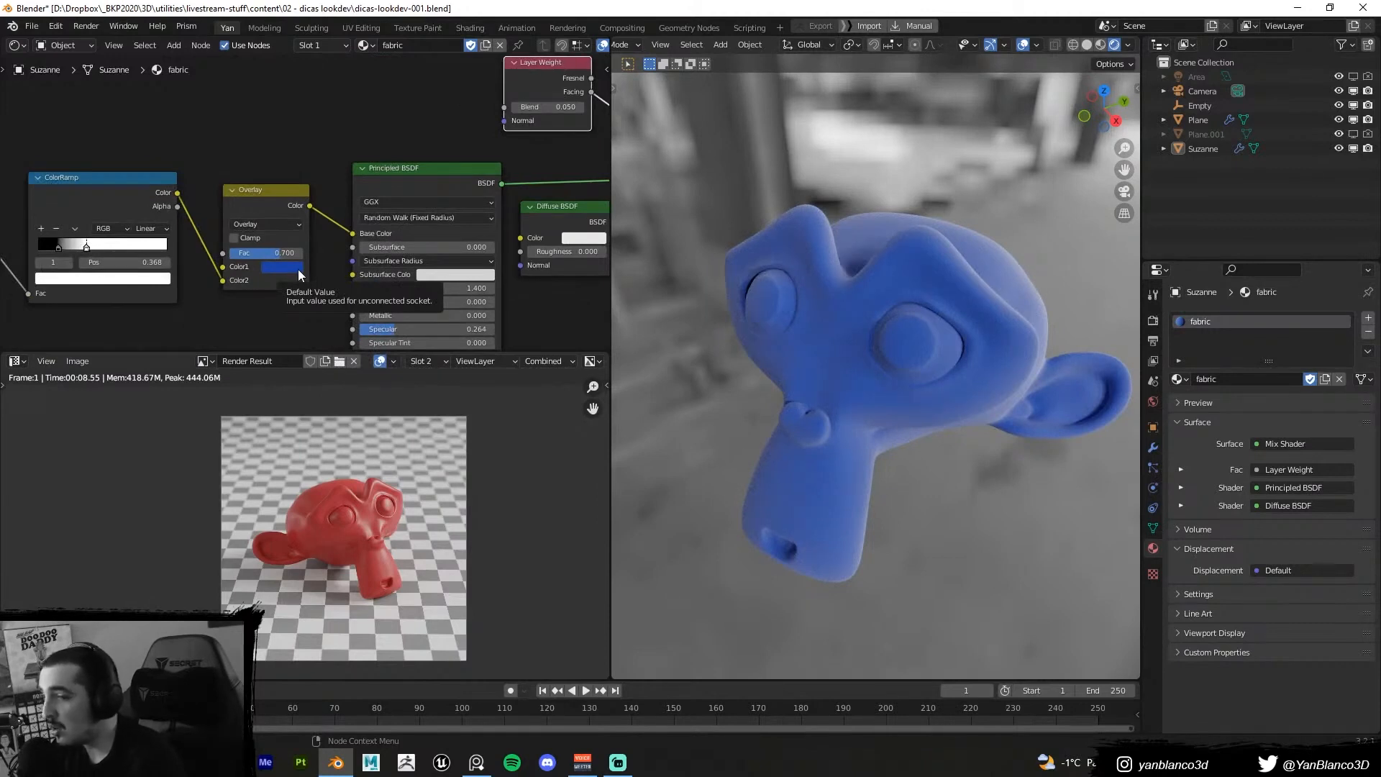
{"action": "left_click_drag", "start_coordinate": [399, 180], "coordinate": [400, 321]}
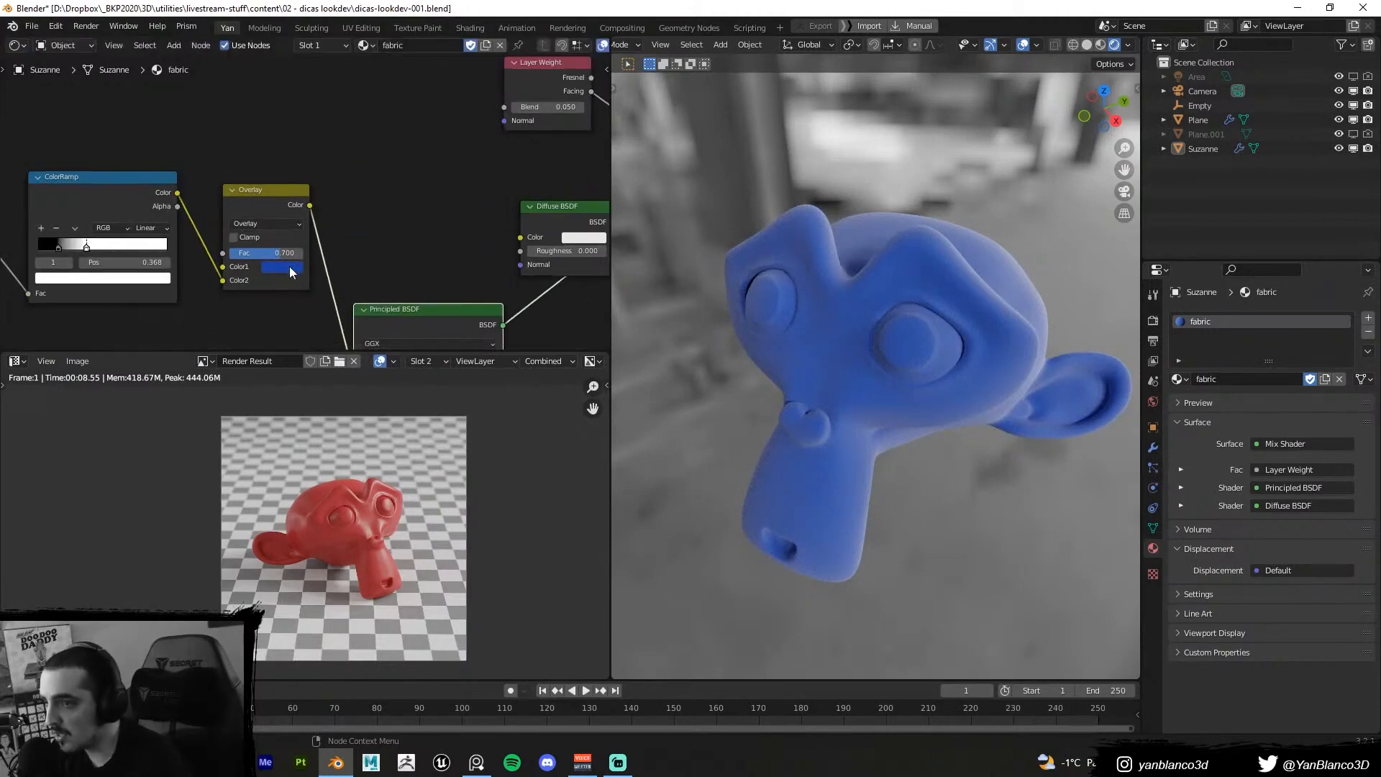
{"action": "middle_click_drag", "start_coordinate": [268, 296], "coordinate": [346, 226]}
{"action": "key", "text": "shift+a"}
{"action": "type", "text": "srgb"}
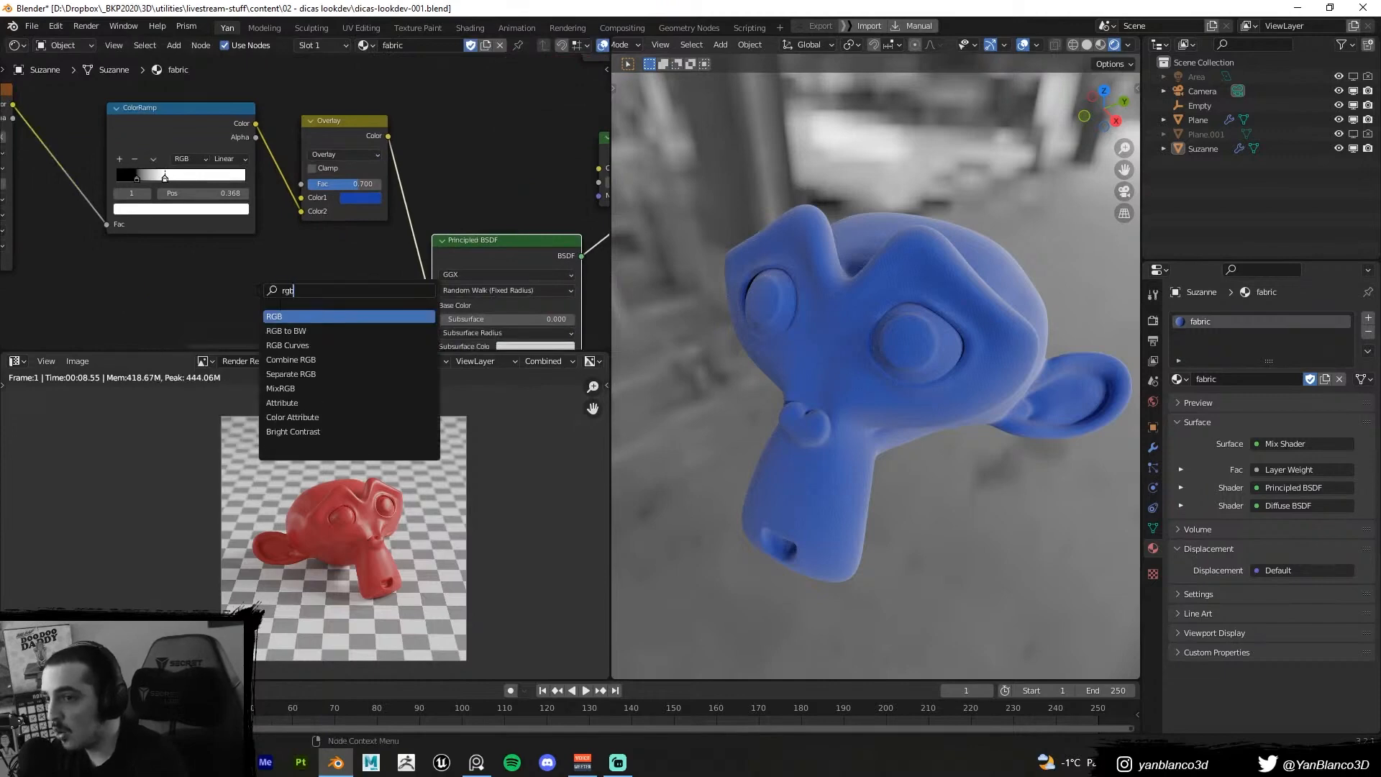
{"action": "key", "text": "Return"}
{"action": "left_click", "coordinate": [170, 286]}
Paste the Overlay node's blue into the RGB node and connect the RGB node to the Overlay's Color2 input
{"action": "middle_click_drag", "start_coordinate": [364, 207], "coordinate": [395, 135]}
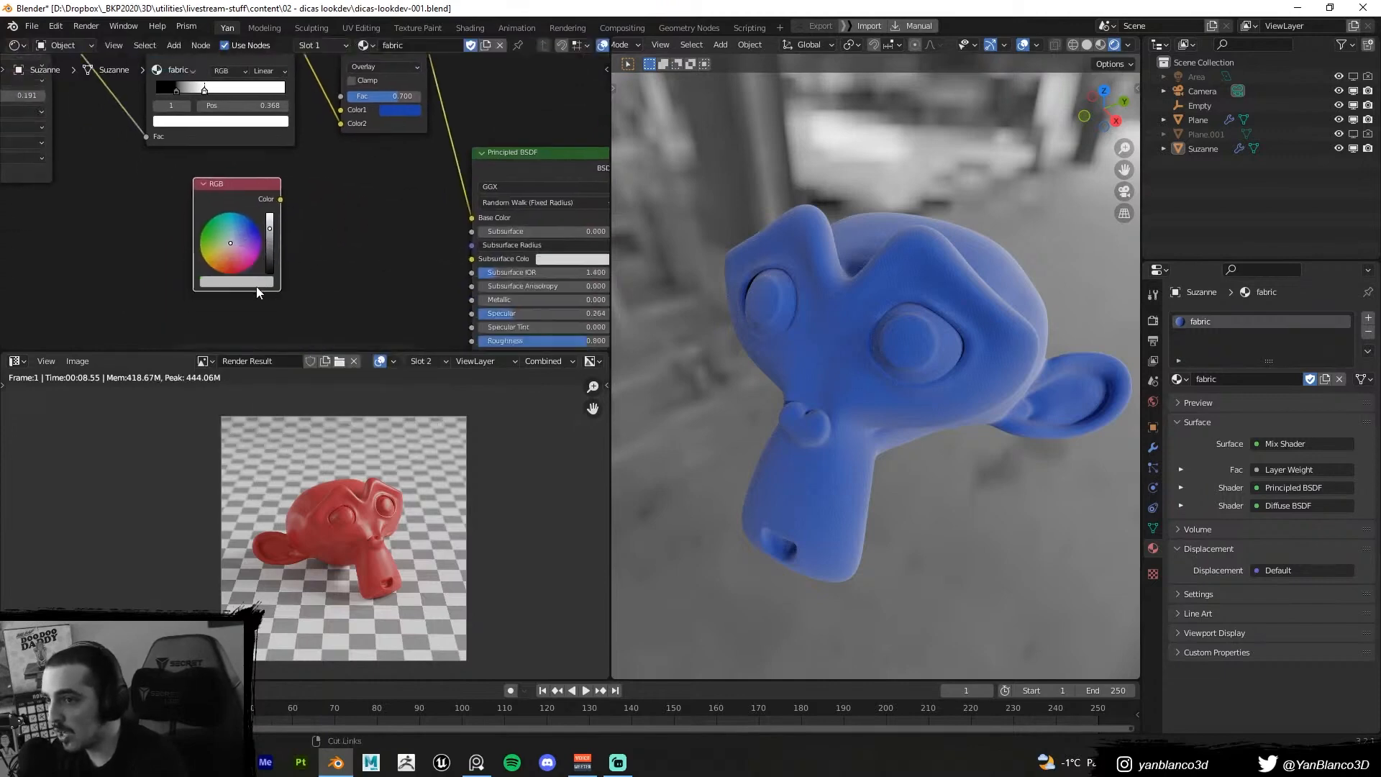
{"action": "key", "text": "ctrl+v"}
{"action": "middle_click_drag", "start_coordinate": [323, 221], "coordinate": [301, 267]}
{"action": "left_click_drag", "start_coordinate": [257, 246], "coordinate": [318, 162]}
{"action": "left_click_drag", "start_coordinate": [318, 163], "coordinate": [318, 160]}
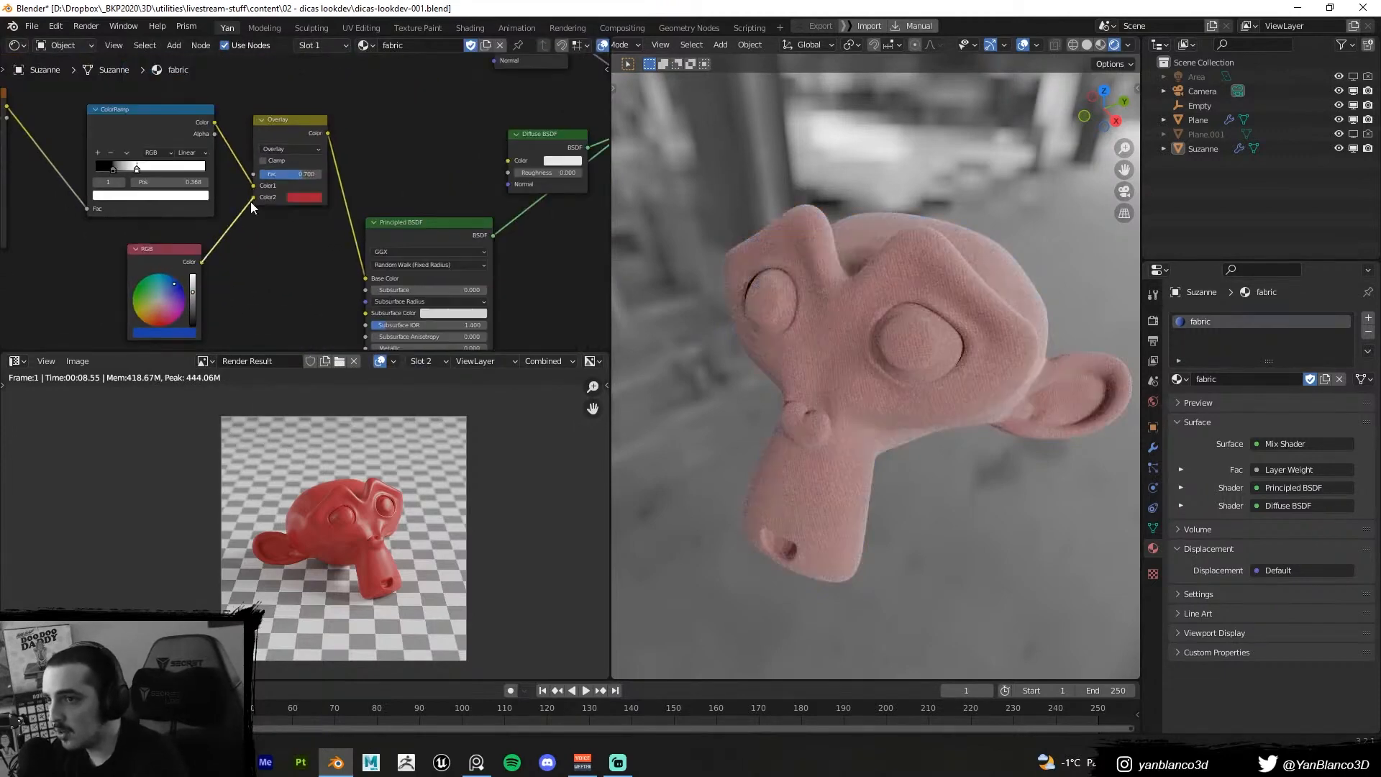
{"action": "left_click_drag", "start_coordinate": [253, 199], "coordinate": [254, 198]}
Add a Hue Saturation Value node between the RGB node and the Diffuse BSDF's Color input, and preview its output on Suzanne
{"action": "left_click_drag", "start_coordinate": [202, 262], "coordinate": [452, 180]}
{"action": "type", "text": "hu"}
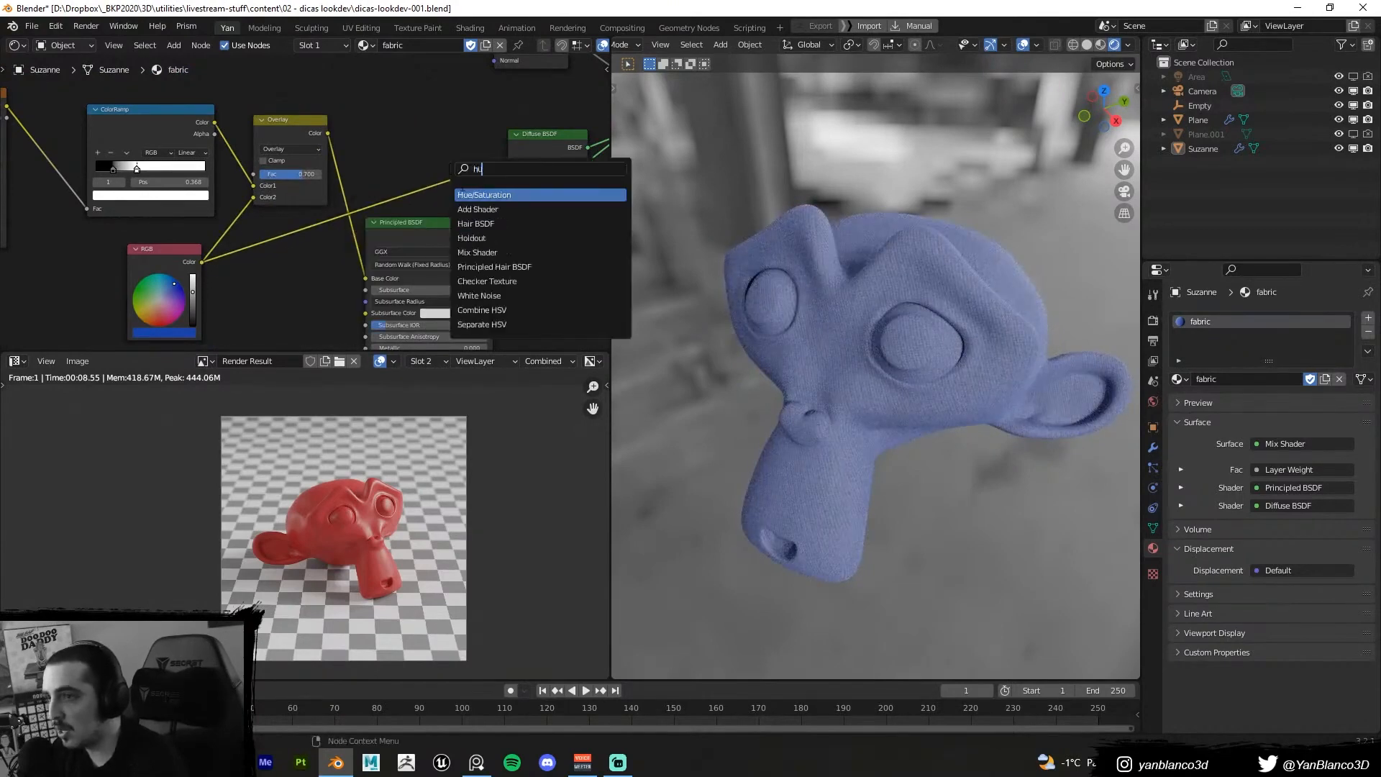
{"action": "key", "text": "Return"}
{"action": "left_click", "coordinate": [407, 140]}
{"action": "left_click", "coordinate": [407, 140], "text": "ctrl+shift"}
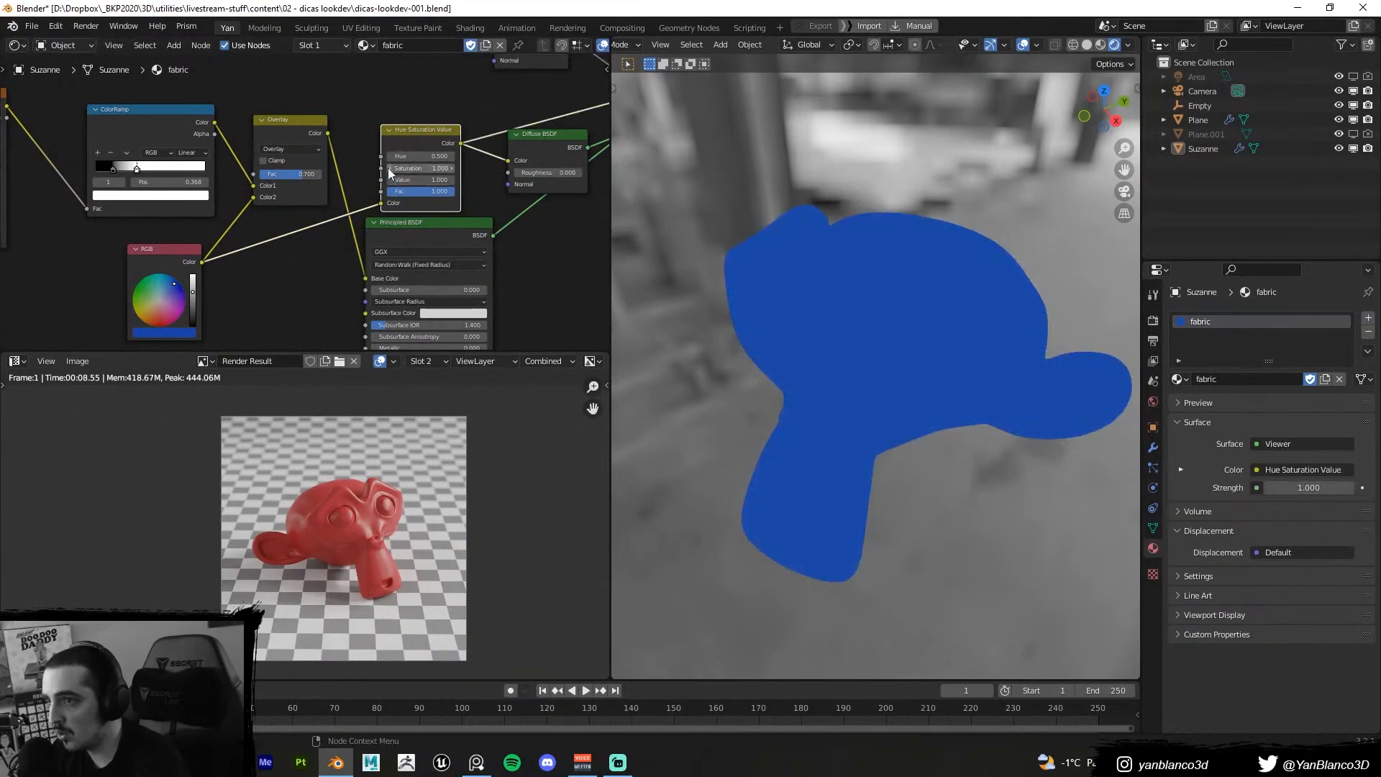
Set the Hue Saturation Value node's Saturation to 0.5 and preview the Mix Shader on Suzanne again
{"action": "left_click_drag", "start_coordinate": [389, 168], "coordinate": [390, 169]}
{"action": "scroll", "coordinate": [460, 154], "scroll_direction": "down", "scroll_amount": 1}
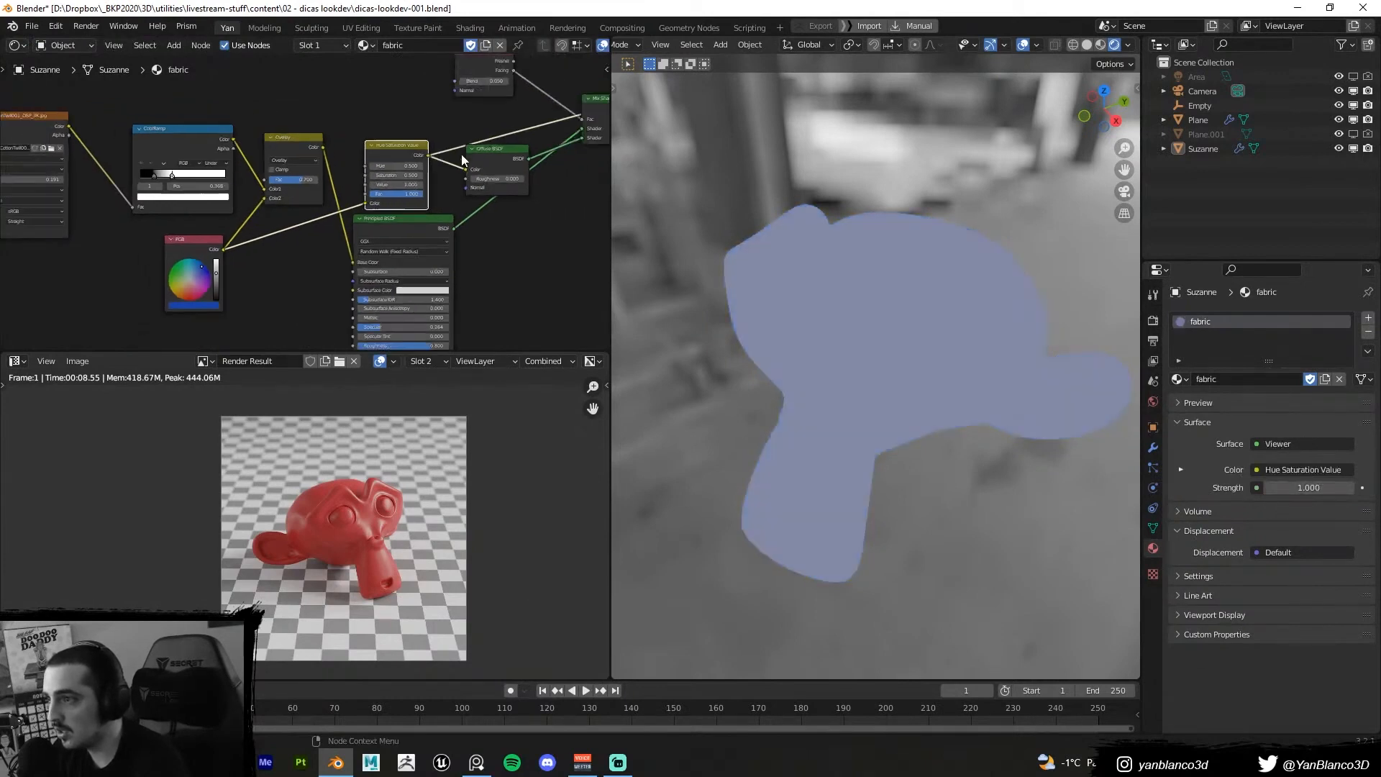
{"action": "middle_click_drag", "start_coordinate": [461, 154], "coordinate": [397, 152]}
{"action": "left_click_drag", "start_coordinate": [346, 216], "coordinate": [346, 231]}
{"action": "middle_click_drag", "start_coordinate": [431, 172], "coordinate": [360, 192]}
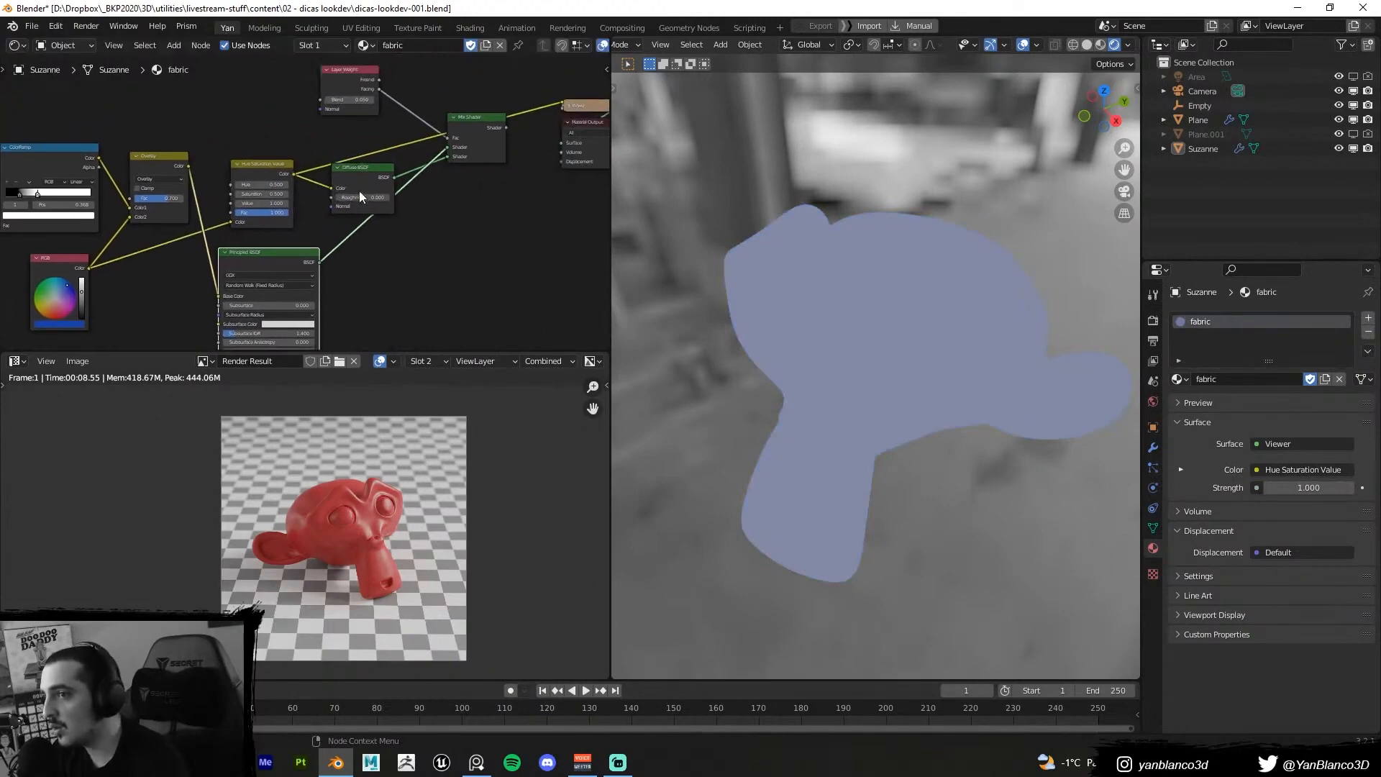
{"action": "left_click", "coordinate": [471, 140], "text": "ctrl+shift"}
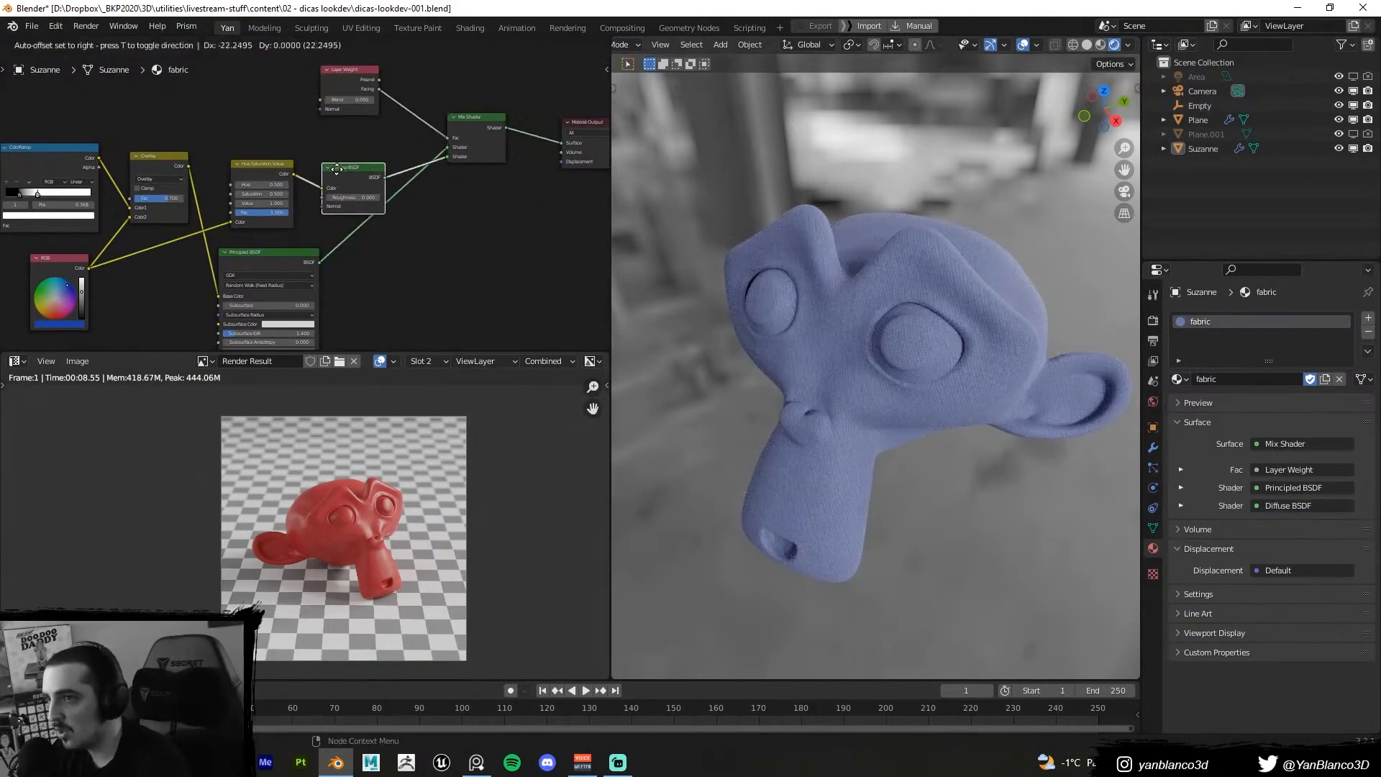
Rearrange the Overlay node beside the RGB node, shift the Principled BSDF away from it, and preview the Principled BSDF
{"action": "middle_click_drag", "start_coordinate": [146, 183], "coordinate": [201, 119]}
{"action": "left_click", "coordinate": [201, 119]}
{"action": "left_click_drag", "start_coordinate": [201, 119], "coordinate": [197, 226]}
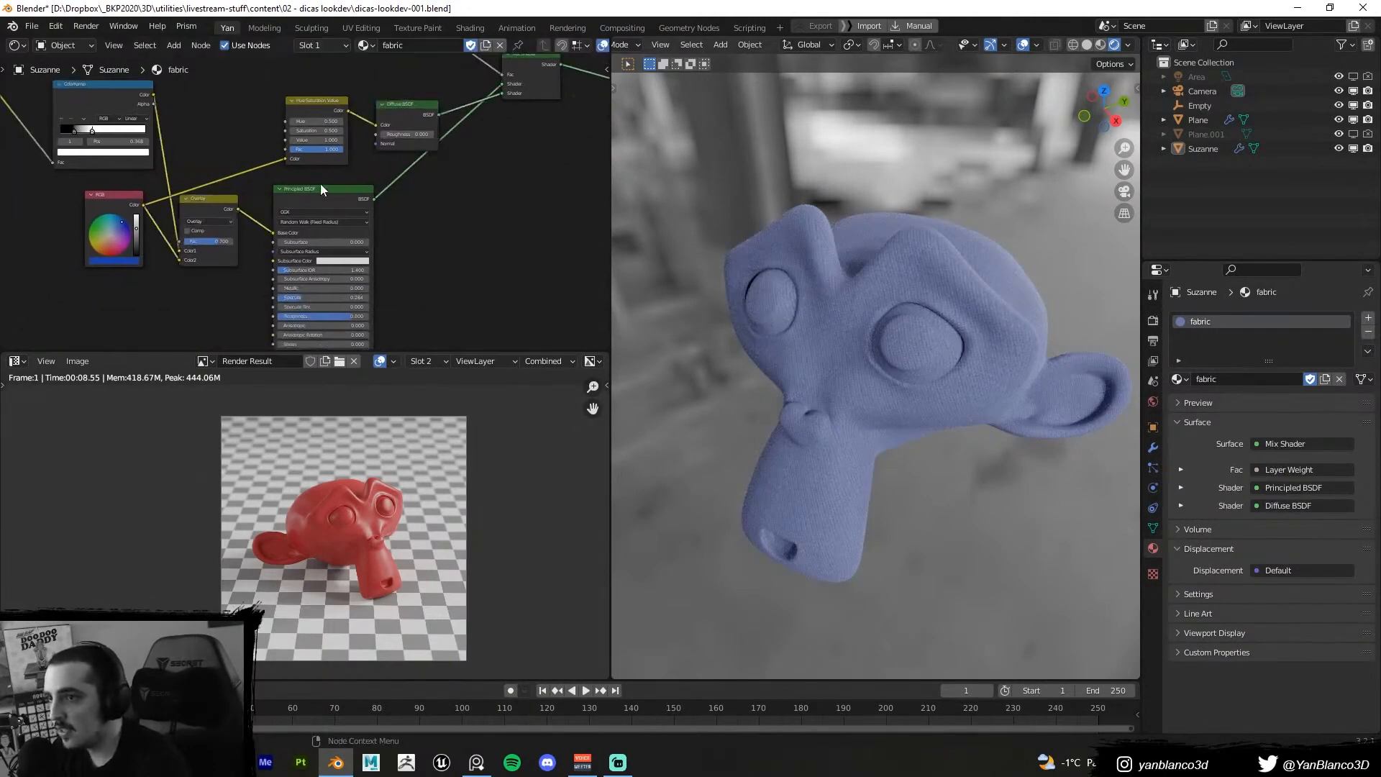
{"action": "left_click_drag", "start_coordinate": [346, 189], "coordinate": [401, 191]}
{"action": "left_click", "coordinate": [400, 192], "text": "ctrl+shift"}
{"action": "middle_click_drag", "start_coordinate": [392, 193], "coordinate": [369, 207]}
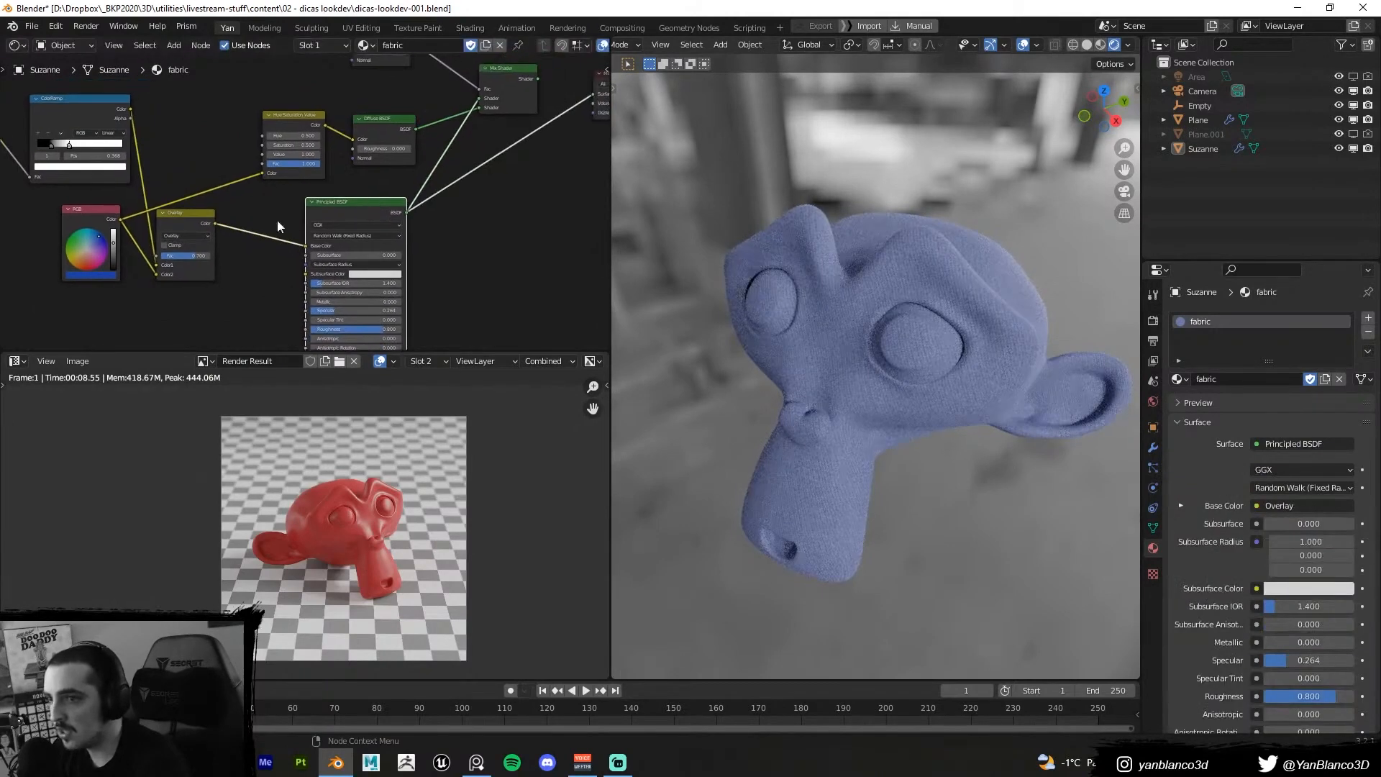
Preview the Overlay node and swap its colour inputs so the RGB node feeds Color1 and the ColorRamp feeds Color2
{"action": "left_click_drag", "start_coordinate": [183, 218], "coordinate": [206, 219]}
{"action": "left_click", "coordinate": [206, 219], "text": "ctrl+shift"}
{"action": "scroll", "coordinate": [206, 219], "scroll_direction": "up", "scroll_amount": 4}
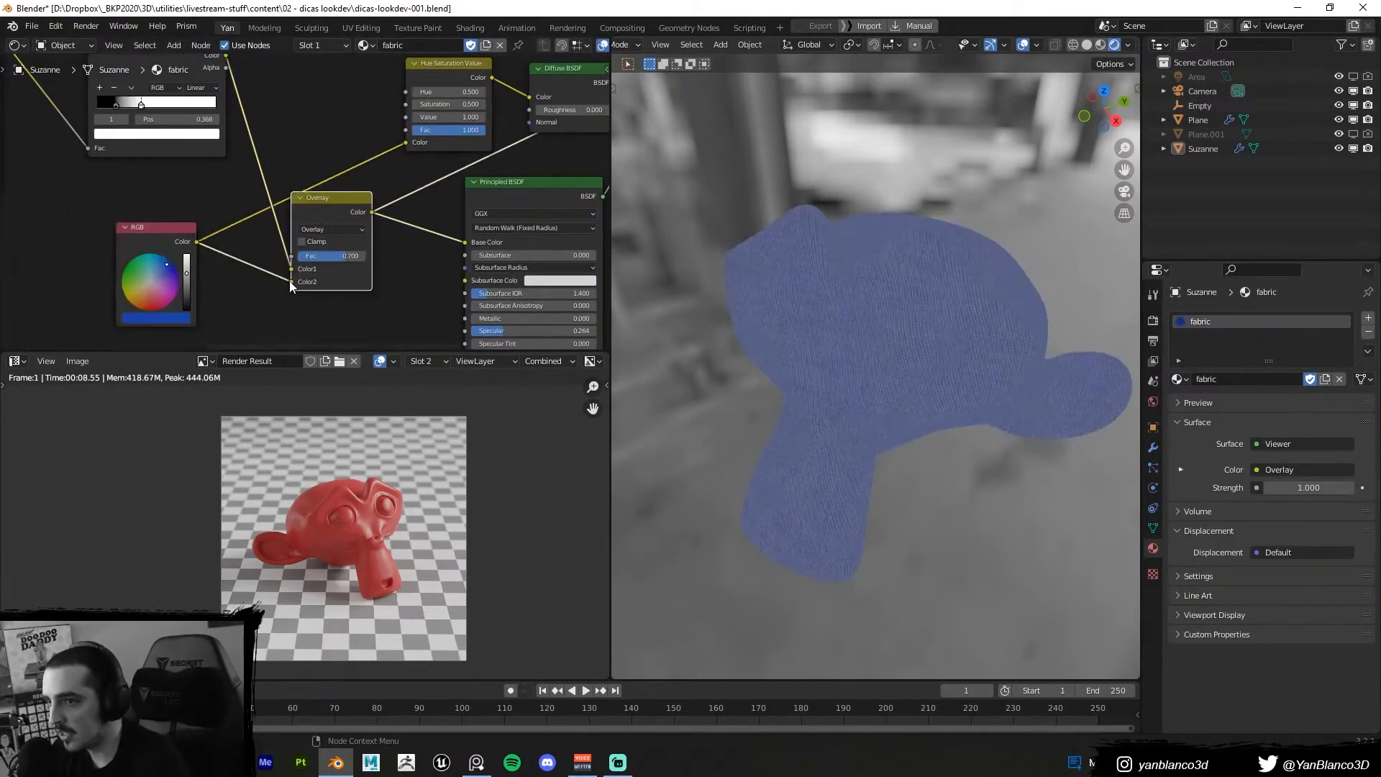
{"action": "left_click_drag", "start_coordinate": [290, 281], "coordinate": [292, 273]}
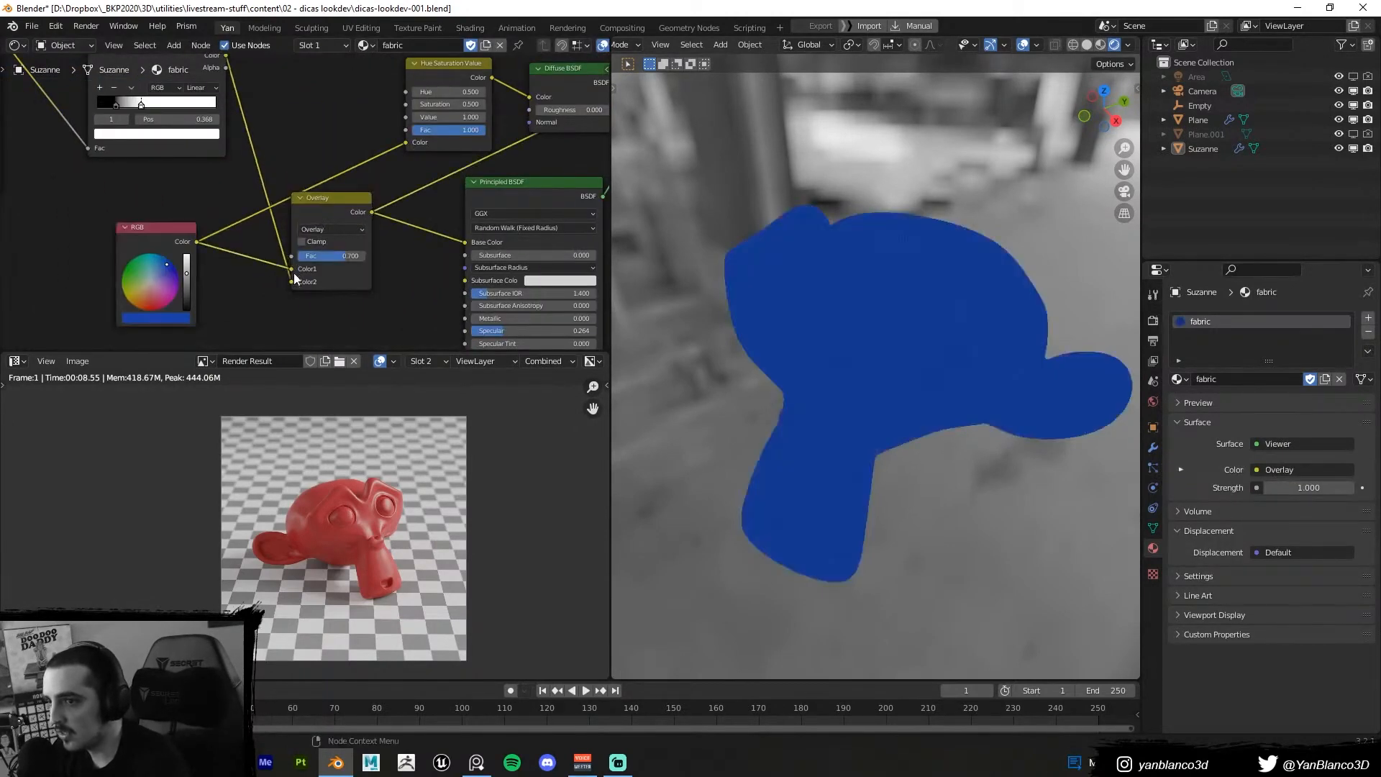
{"action": "middle_click_drag", "start_coordinate": [403, 207], "coordinate": [270, 222]}
{"action": "scroll", "coordinate": [271, 222], "scroll_direction": "down", "scroll_amount": 1}
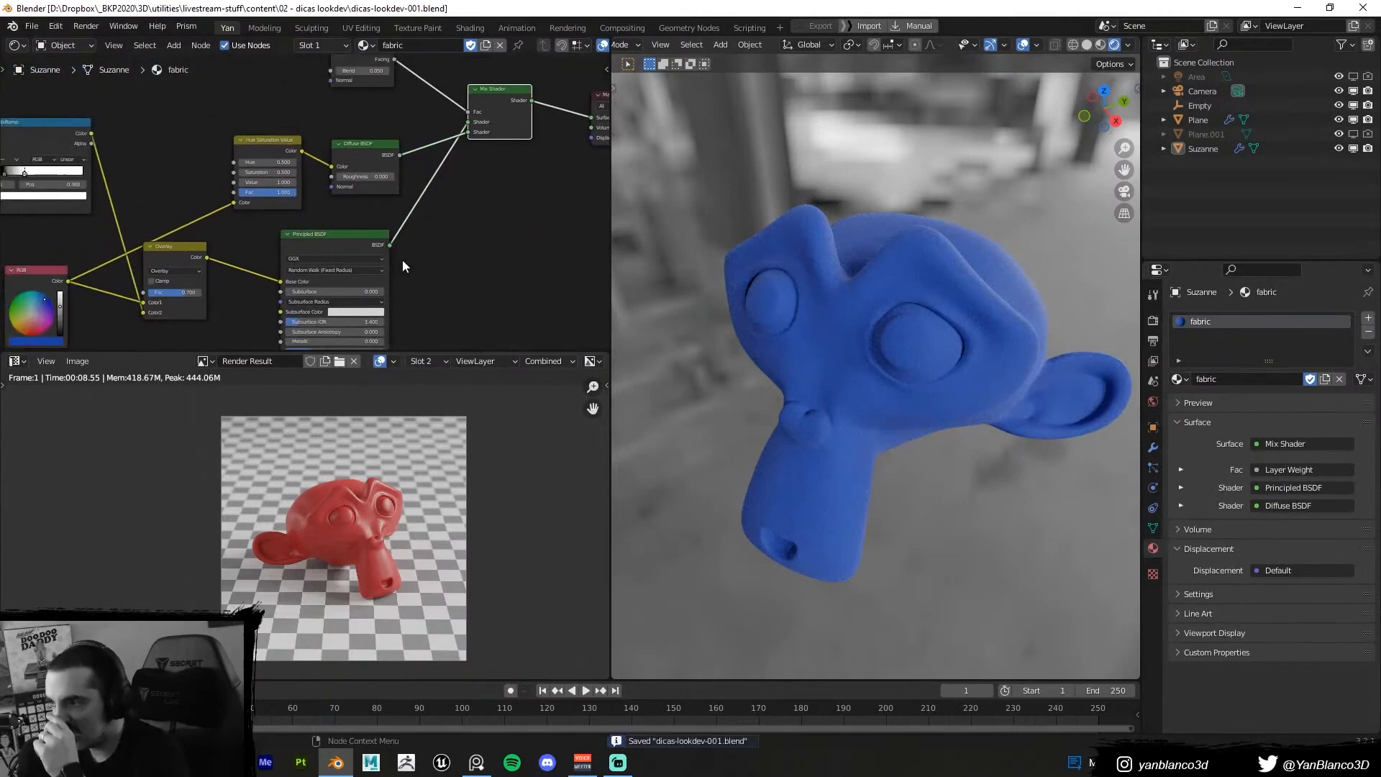
Set the Layer Weight's Blend to 0.240 and move the node down closer to the Mix Shader
{"action": "mouse_move", "coordinate": [421, 190]}
{"action": "middle_mouse_down"}
{"action": "mouse_move", "coordinate": [438, 175]}
{"action": "mouse_move", "coordinate": [413, 252]}
{"action": "middle_mouse_up"}
{"action": "scroll", "coordinate": [385, 169], "scroll_direction": "up", "scroll_amount": 2}
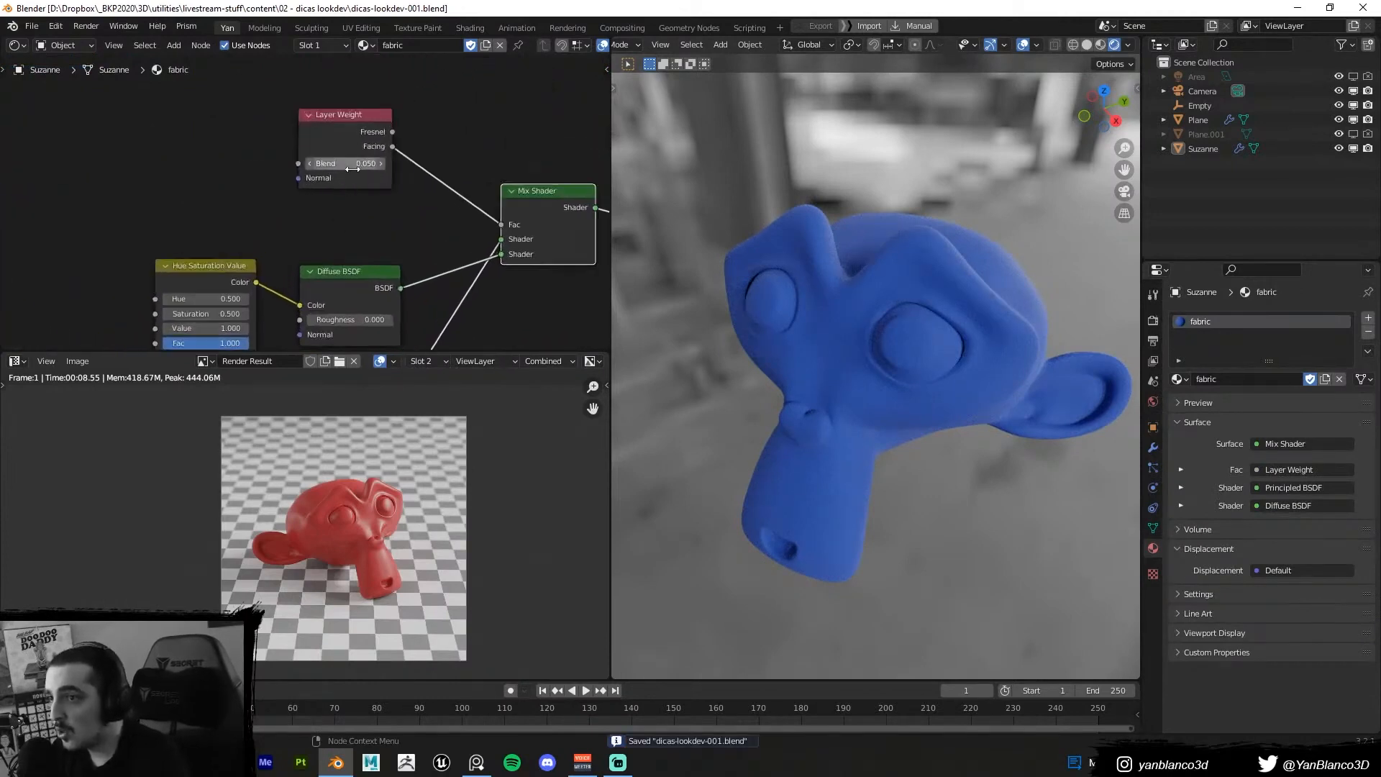
{"action": "mouse_move", "coordinate": [357, 164]}
{"action": "left_mouse_down"}
{"action": "mouse_move", "coordinate": [396, 164]}
{"action": "mouse_move", "coordinate": [339, 165]}
{"action": "left_mouse_up"}
{"action": "left_click", "coordinate": [313, 163]}
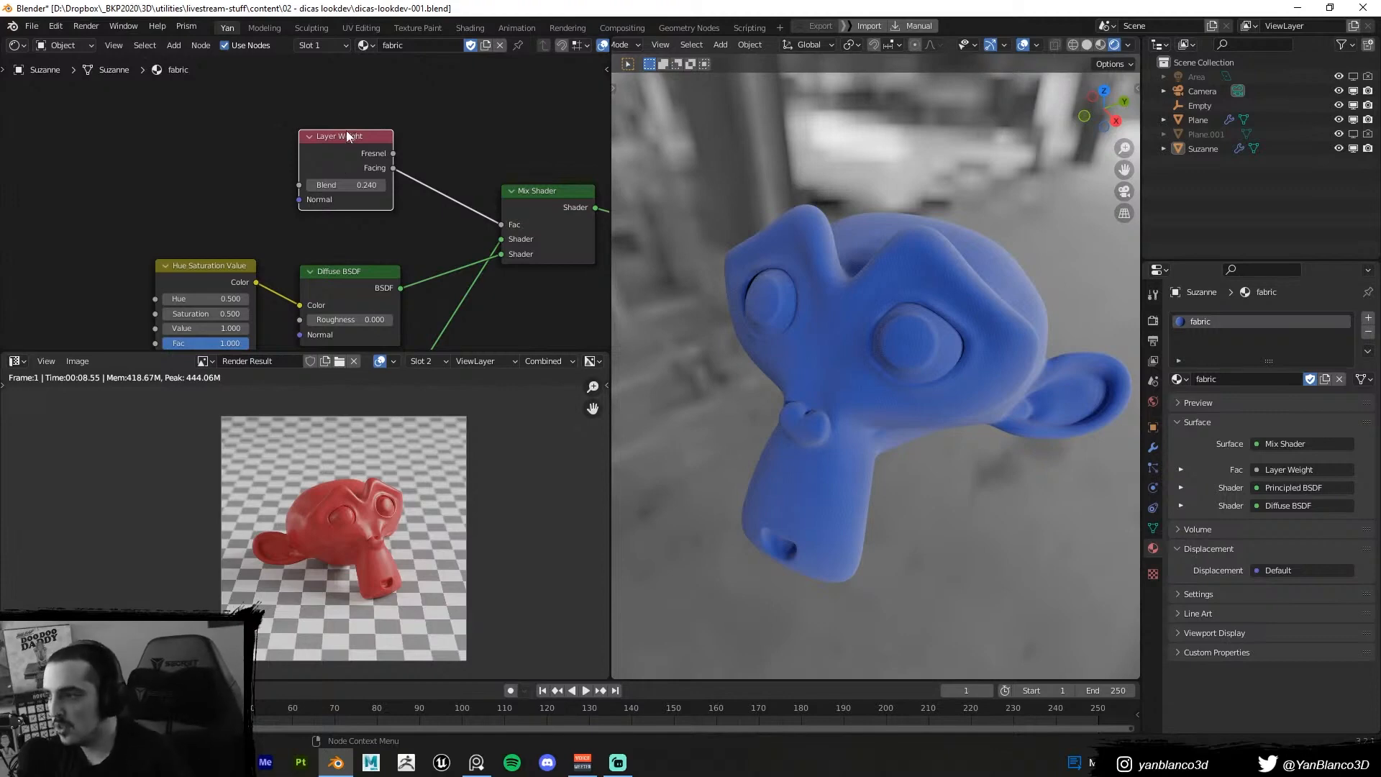
{"action": "middle_click_drag", "start_coordinate": [375, 198], "coordinate": [355, 210]}
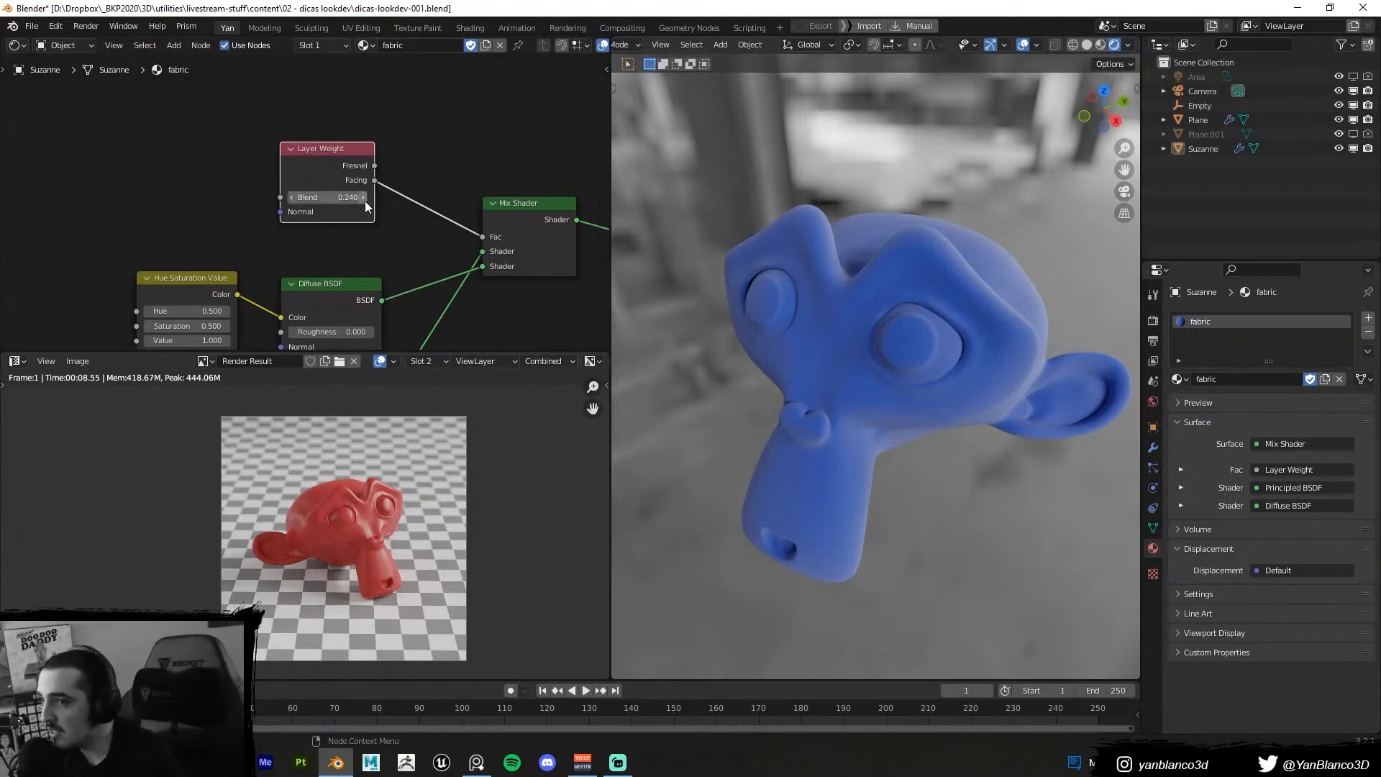
{"action": "left_click_drag", "start_coordinate": [331, 176], "coordinate": [343, 206]}
{"action": "left_click", "coordinate": [303, 227]}
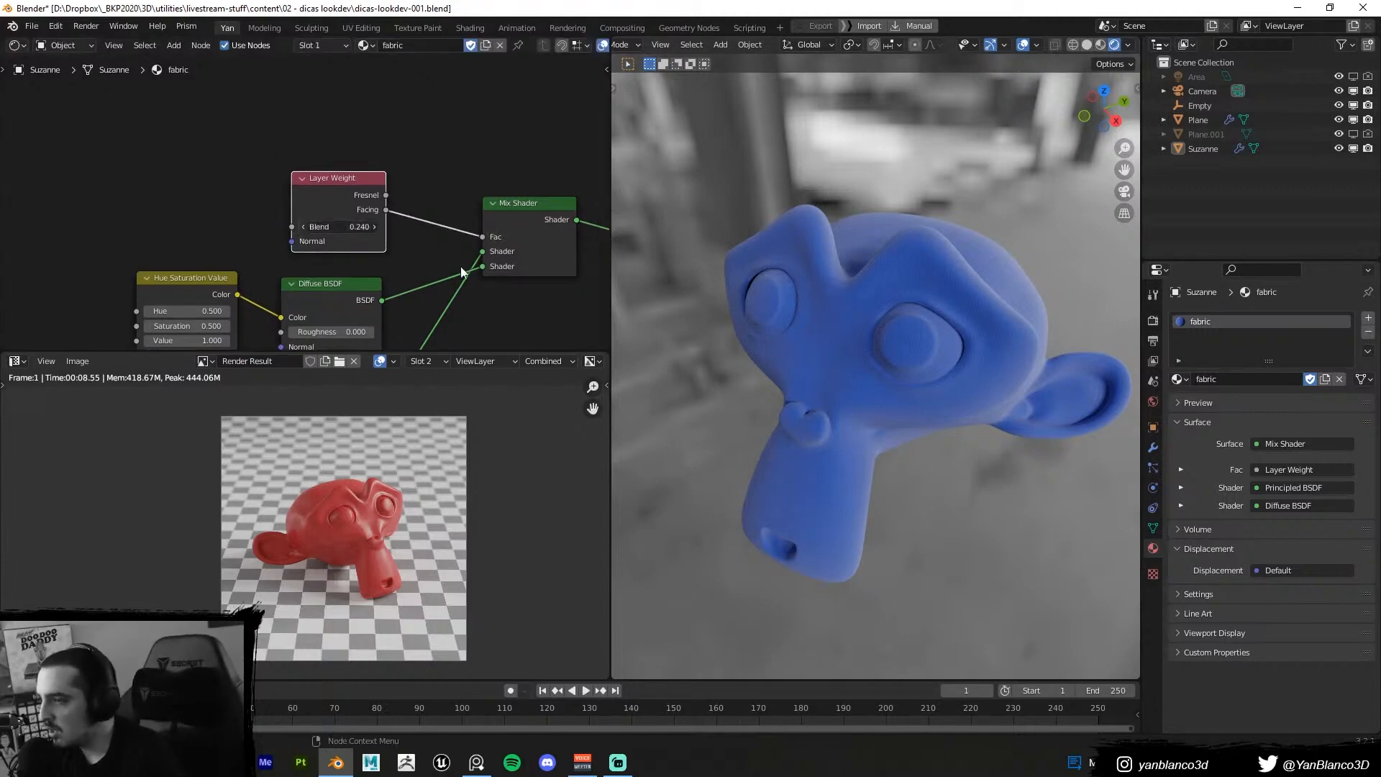
Set the Layer Weight's Blend to 0.1 and check Suzanne's edges from the side and front
{"action": "middle_click_drag", "start_coordinate": [766, 297], "coordinate": [736, 292]}
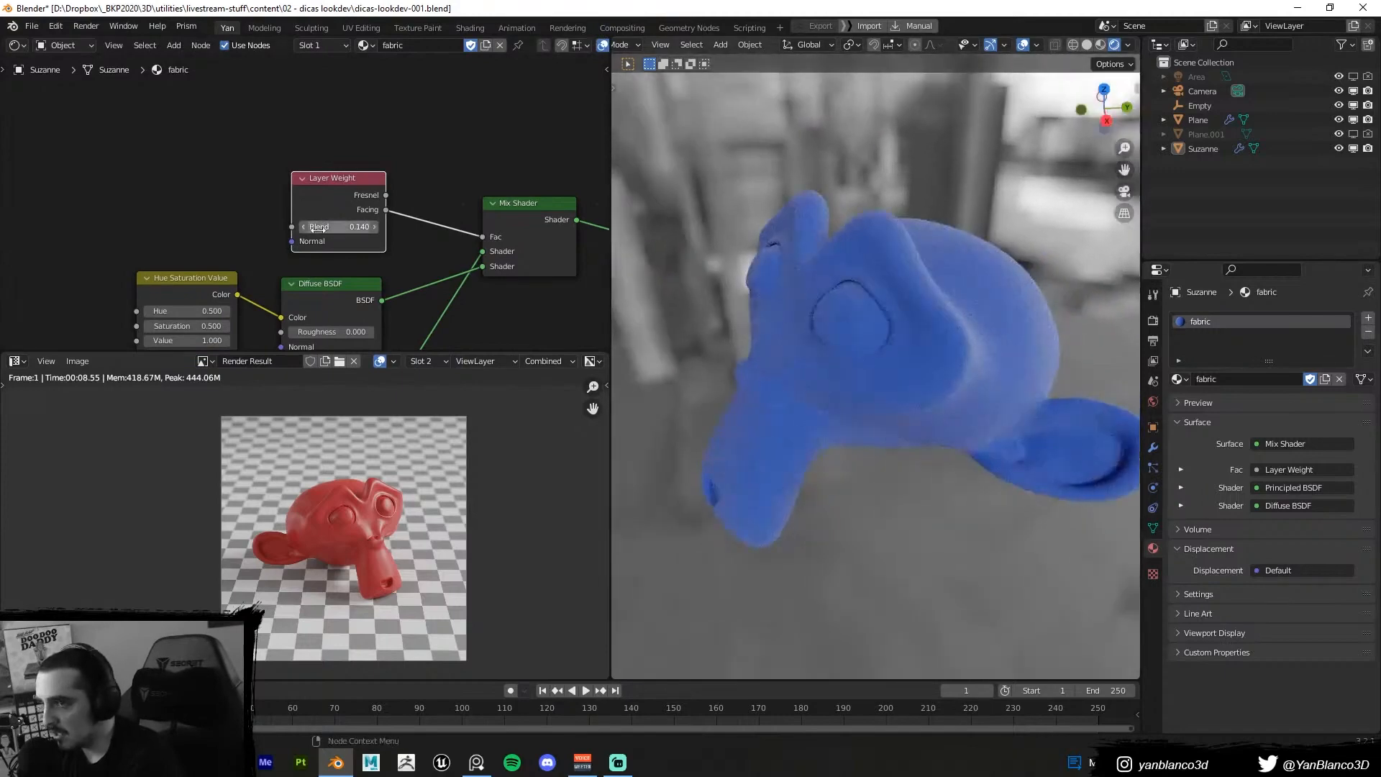
{"action": "left_click", "coordinate": [318, 228]}
{"action": "type", "text": "0.1"}
{"action": "key", "text": "Return"}
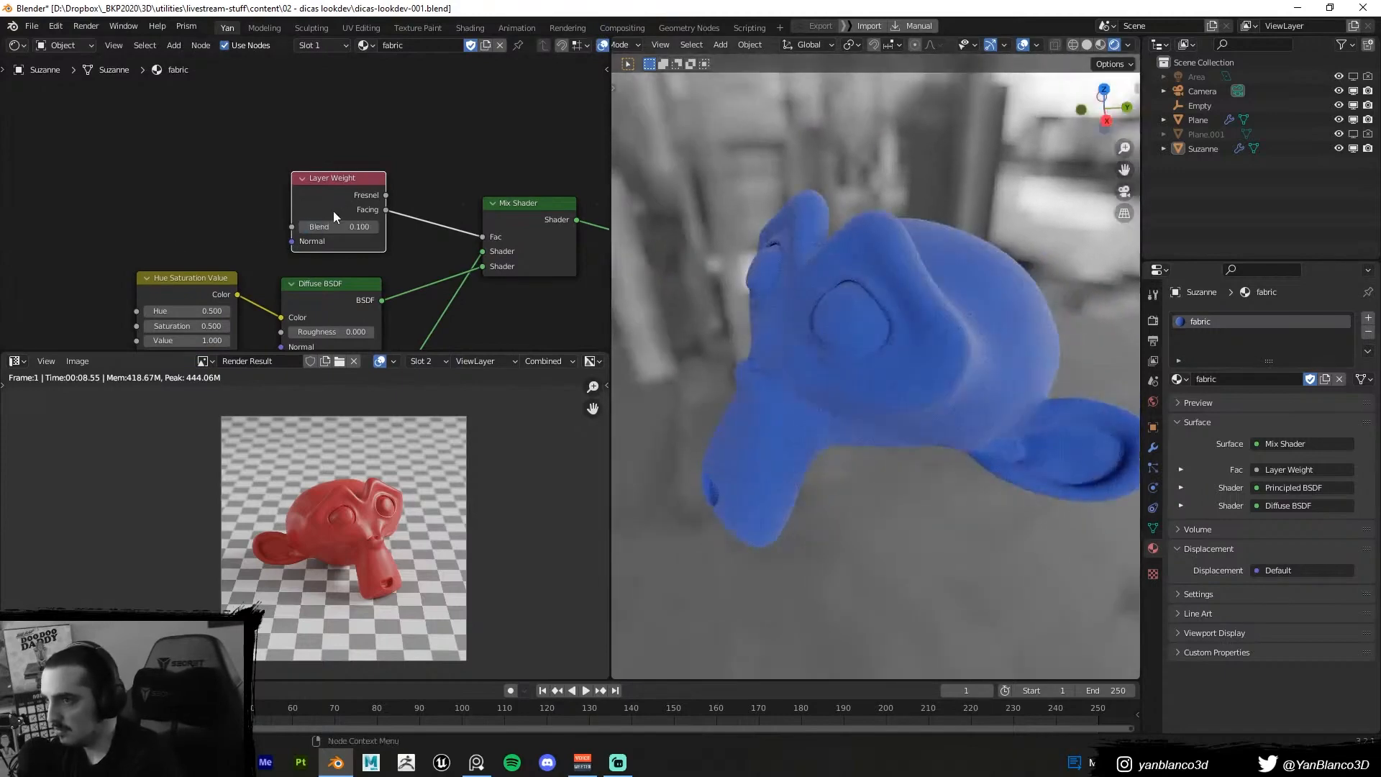
{"action": "middle_click_drag", "start_coordinate": [620, 288], "coordinate": [886, 326]}
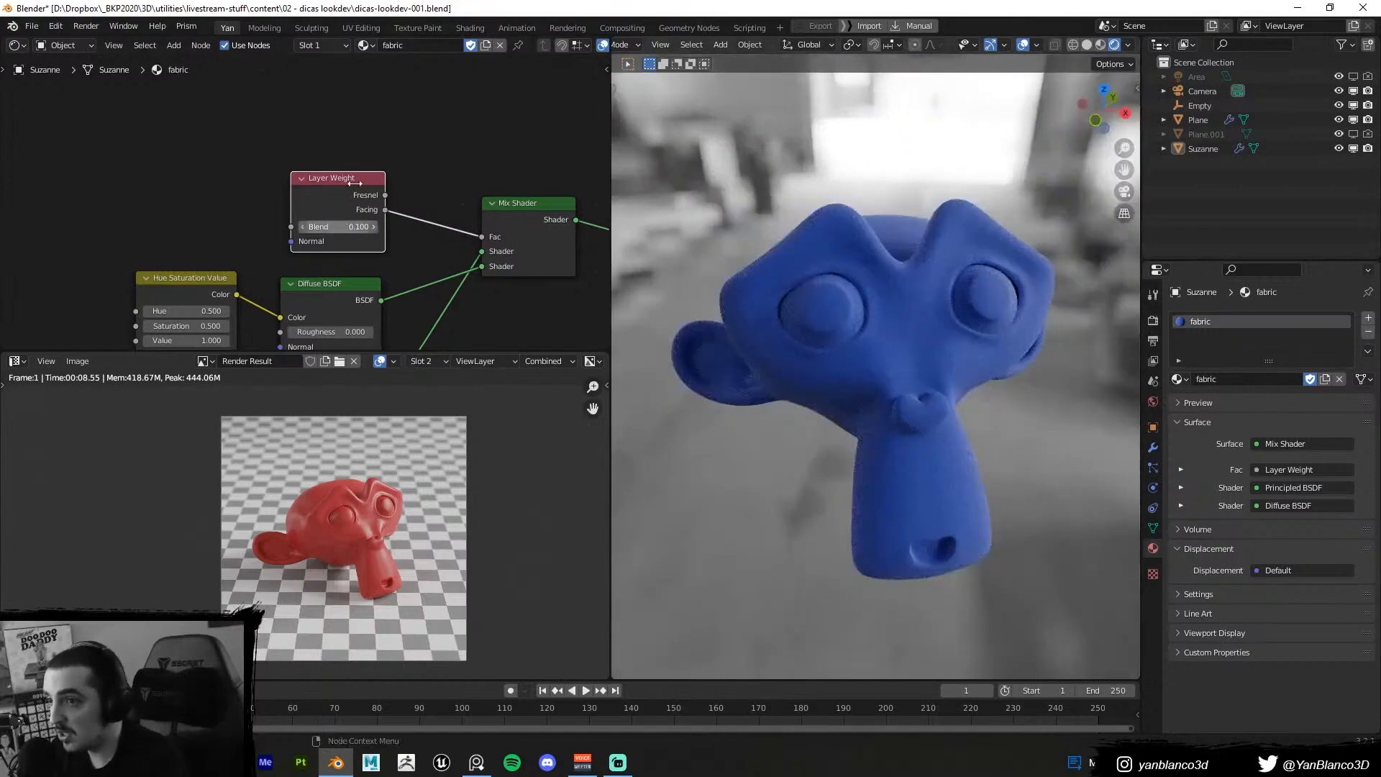
Move the Texture Coordinate, Mapping, Image Texture and ColorRamp nodes together below the RGB node
{"action": "scroll", "coordinate": [348, 229], "scroll_direction": "down", "scroll_amount": 2}
{"action": "middle_click_drag", "start_coordinate": [348, 229], "coordinate": [365, 142]}
{"action": "scroll", "coordinate": [312, 235], "scroll_direction": "down", "scroll_amount": 2}
{"action": "scroll", "coordinate": [97, 239], "scroll_direction": "down", "scroll_amount": 2}
{"action": "middle_click_drag", "start_coordinate": [98, 239], "coordinate": [291, 242]}
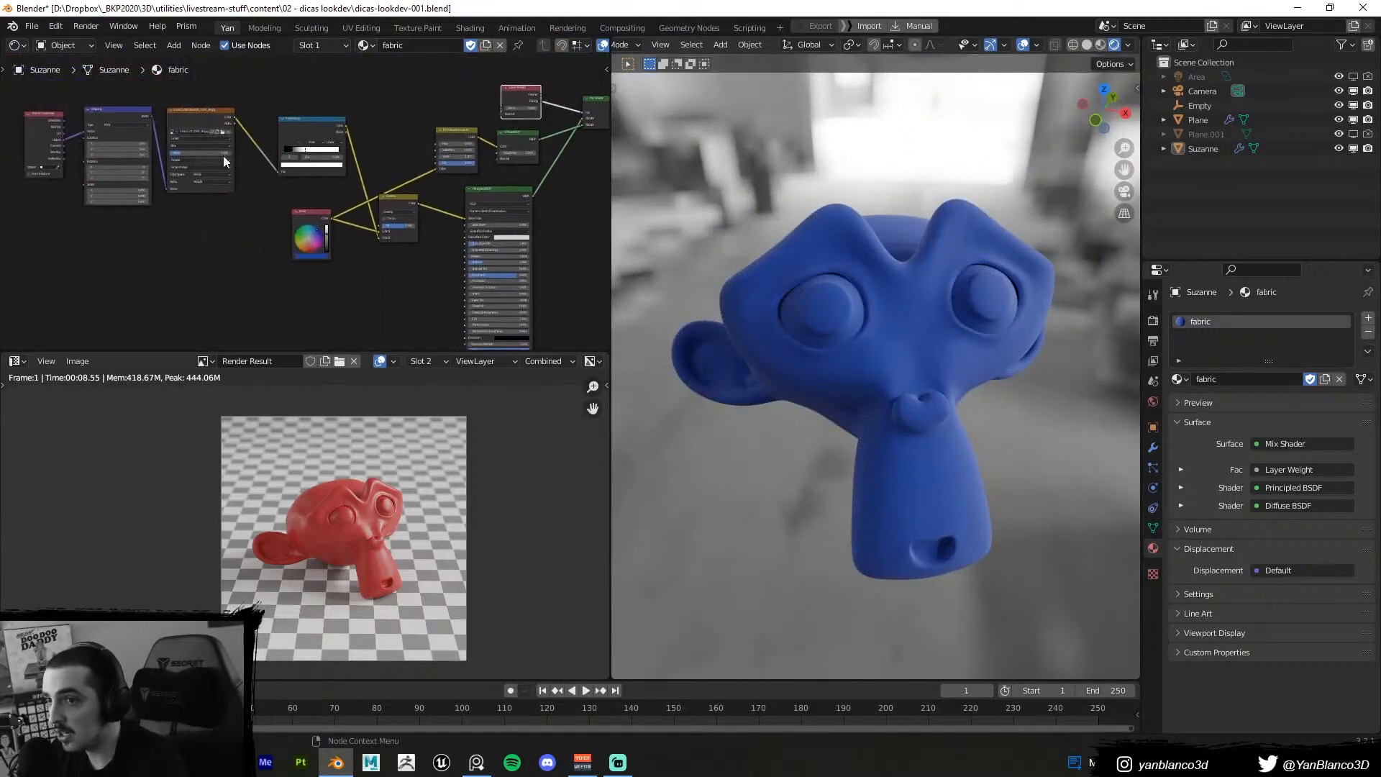
{"action": "left_click_drag", "start_coordinate": [292, 129], "coordinate": [282, 135]}
{"action": "mouse_move", "coordinate": [335, 201]}
{"action": "middle_mouse_down"}
{"action": "mouse_move", "coordinate": [288, 193]}
{"action": "mouse_move", "coordinate": [353, 218]}
{"action": "middle_mouse_up"}
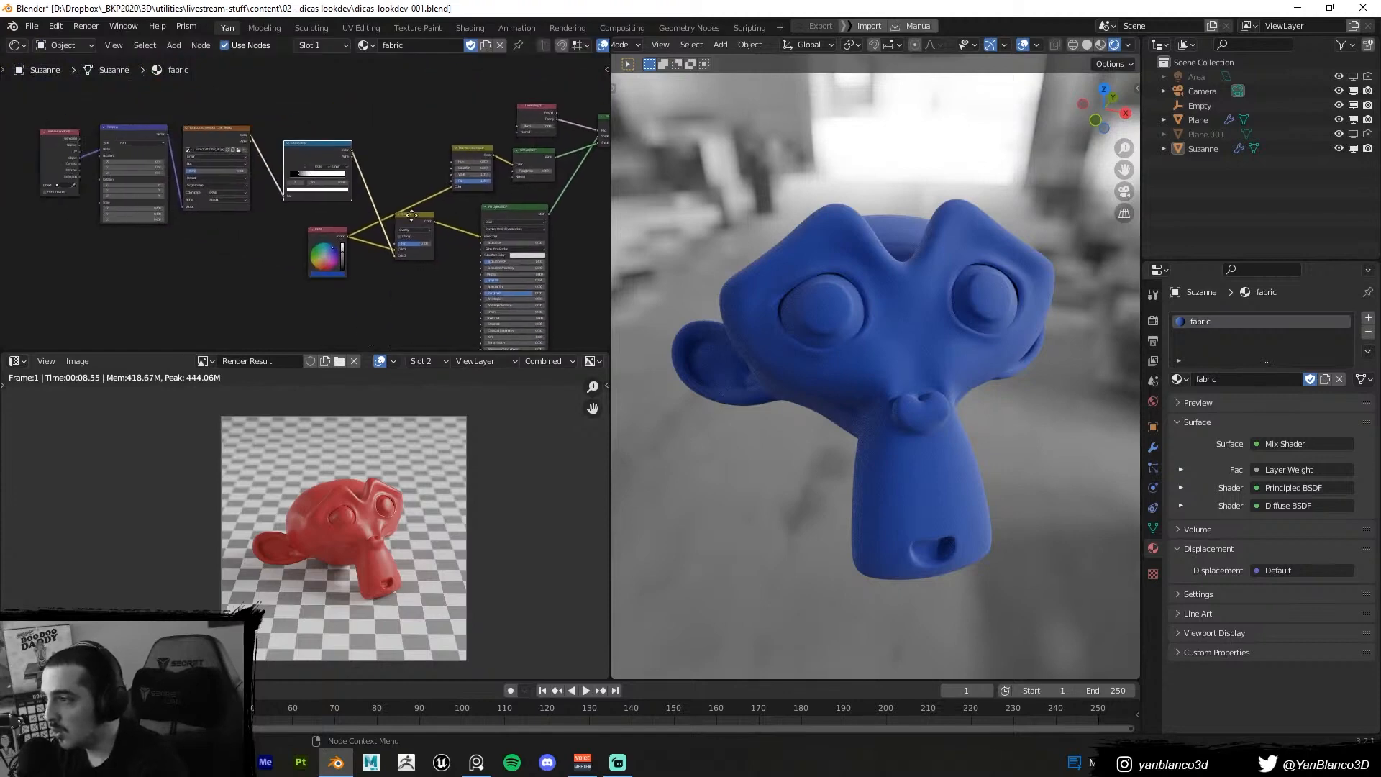
{"action": "scroll", "coordinate": [352, 218], "scroll_direction": "down", "scroll_amount": 2}
{"action": "left_click_drag", "start_coordinate": [103, 119], "coordinate": [357, 167]}
{"action": "key", "text": "g"}
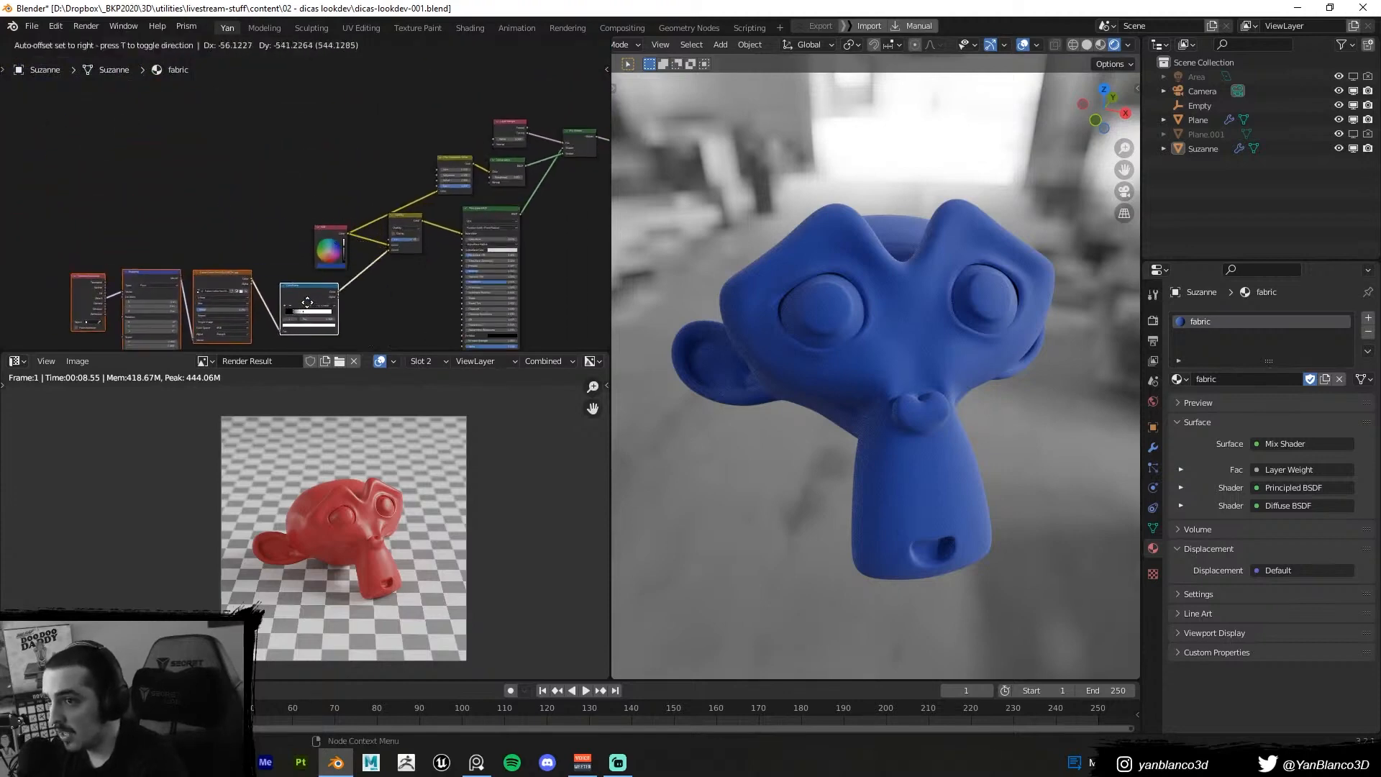
{"action": "left_click", "coordinate": [337, 293]}
{"action": "middle_click_drag", "start_coordinate": [337, 296], "coordinate": [335, 226]}
Bring FabricCottonTwill001_NRM_3K.jpg from the fabric textures folder in File Explorer into the node graph as an image texture
{"action": "key", "text": "alt+Tab"}
{"action": "key", "text": "alt+Tab"}
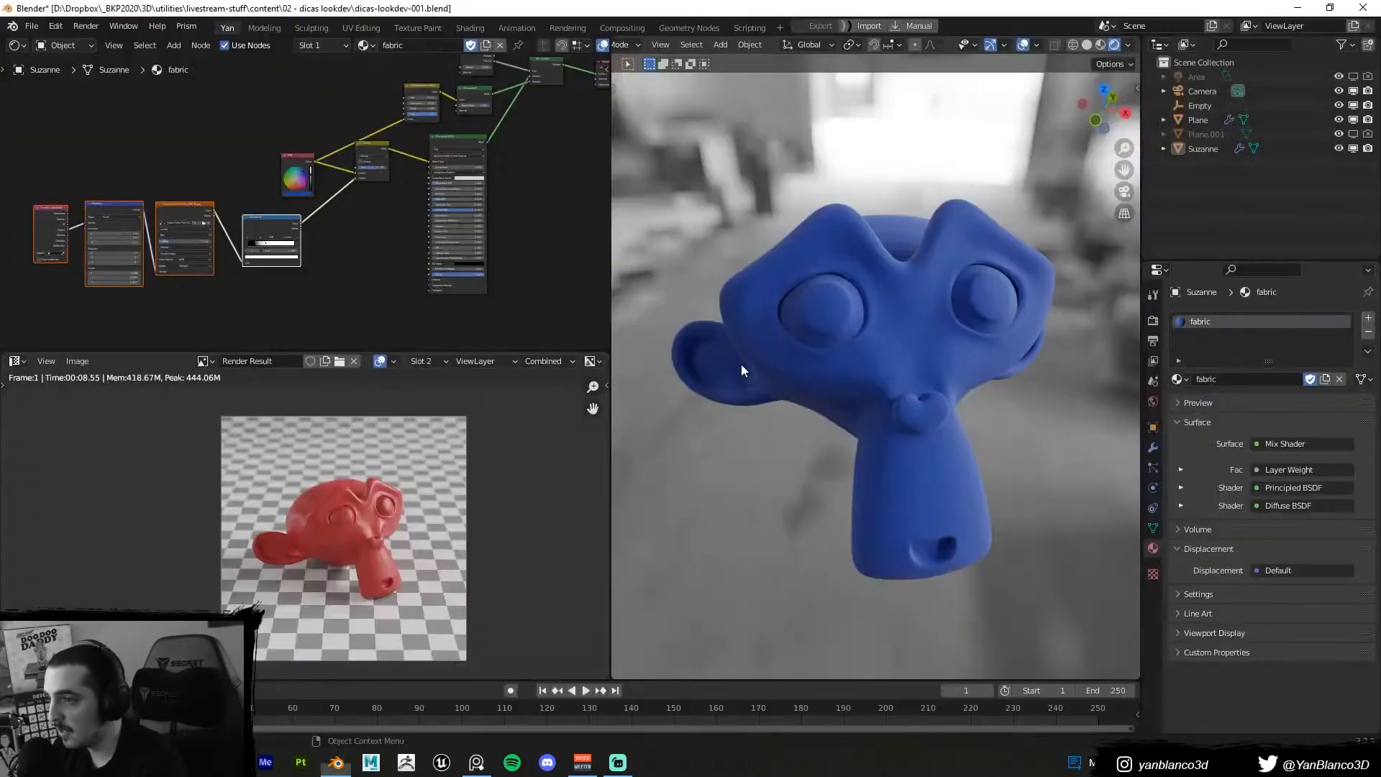
{"action": "key", "text": "alt+Tab"}
{"action": "left_click", "coordinate": [931, 351]}
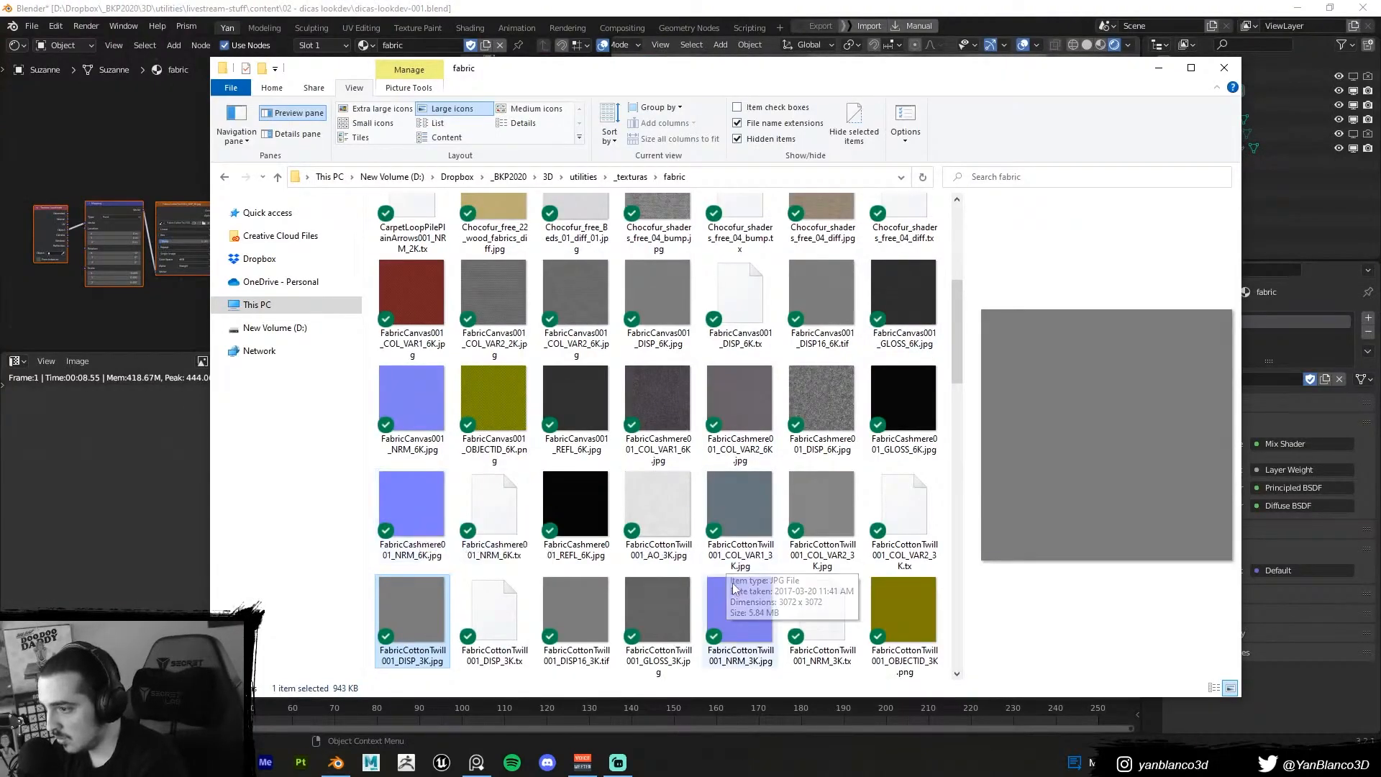
{"action": "left_click_drag", "start_coordinate": [739, 611], "coordinate": [275, 296]}
{"action": "key", "text": "alt+Tab"}
Connect the Mapping node to the normal texture's Vector input, and set the texture to Non-Color with Box projection
{"action": "middle_click_drag", "start_coordinate": [290, 284], "coordinate": [321, 265]}
{"action": "left_click_drag", "start_coordinate": [273, 155], "coordinate": [418, 295]}
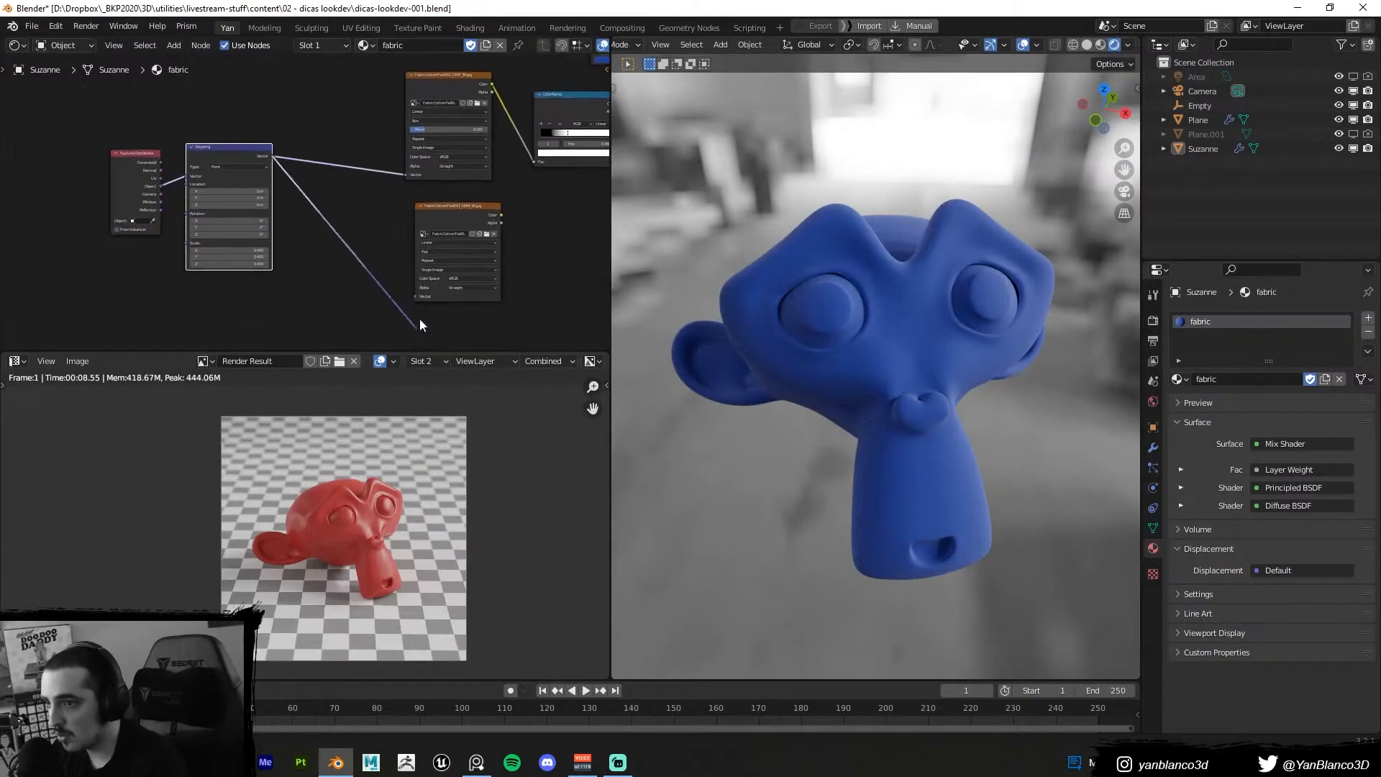
{"action": "left_click", "coordinate": [471, 278]}
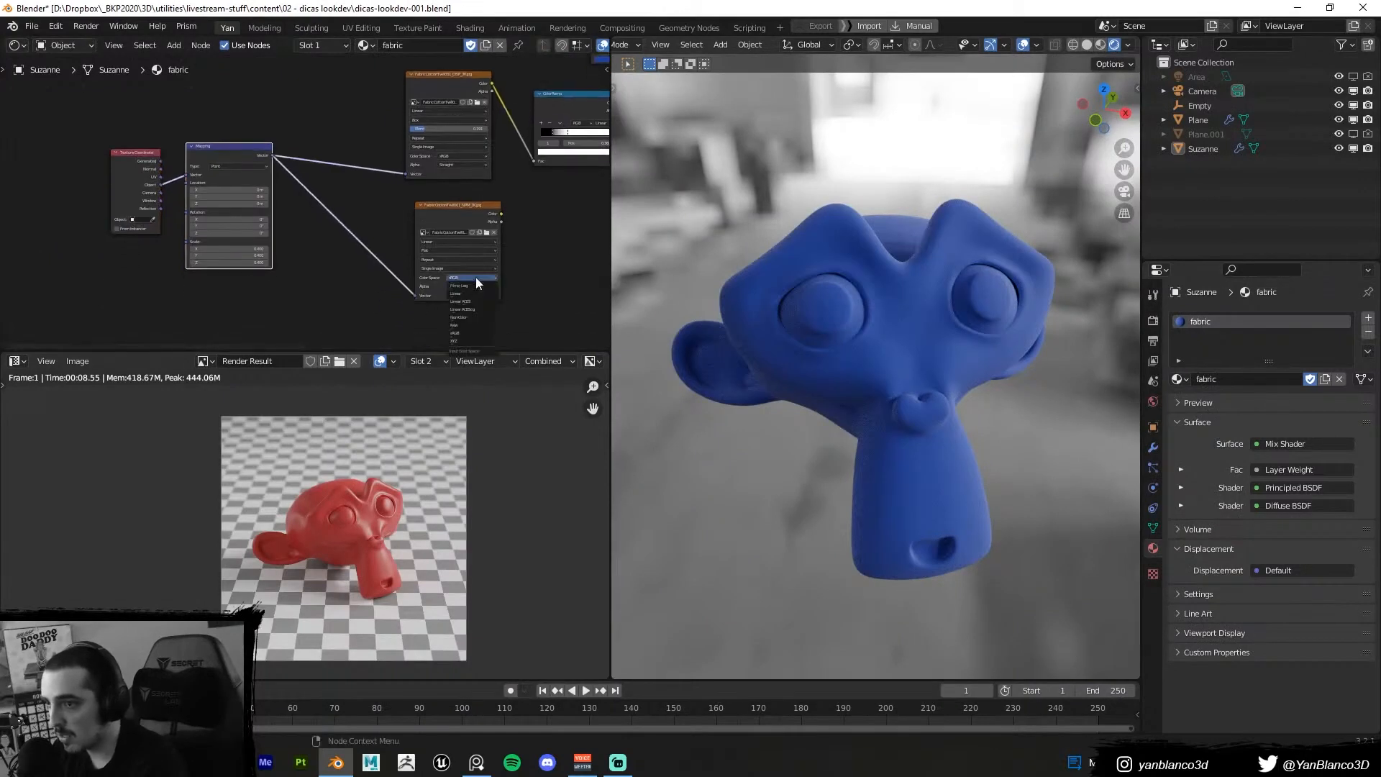
{"action": "left_click", "coordinate": [461, 318]}
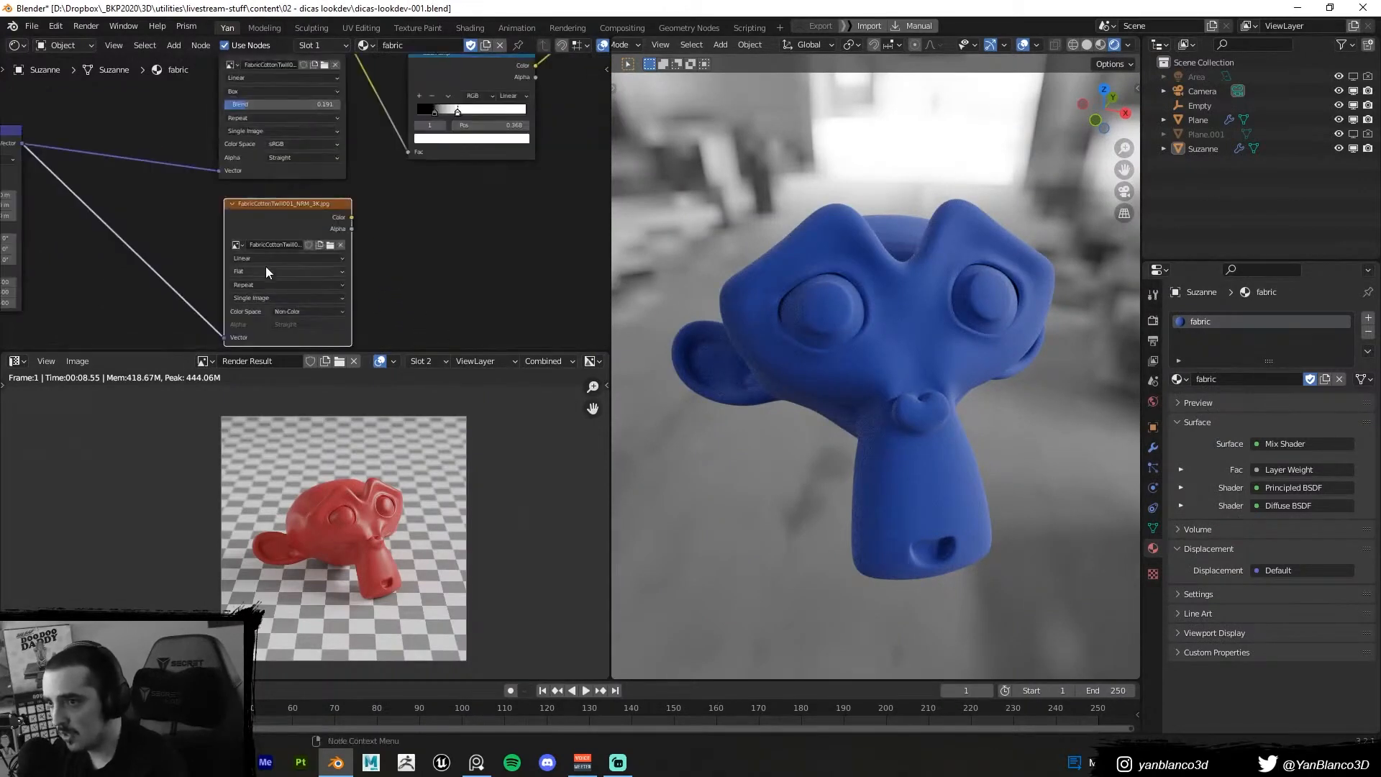
{"action": "left_click", "coordinate": [270, 270]}
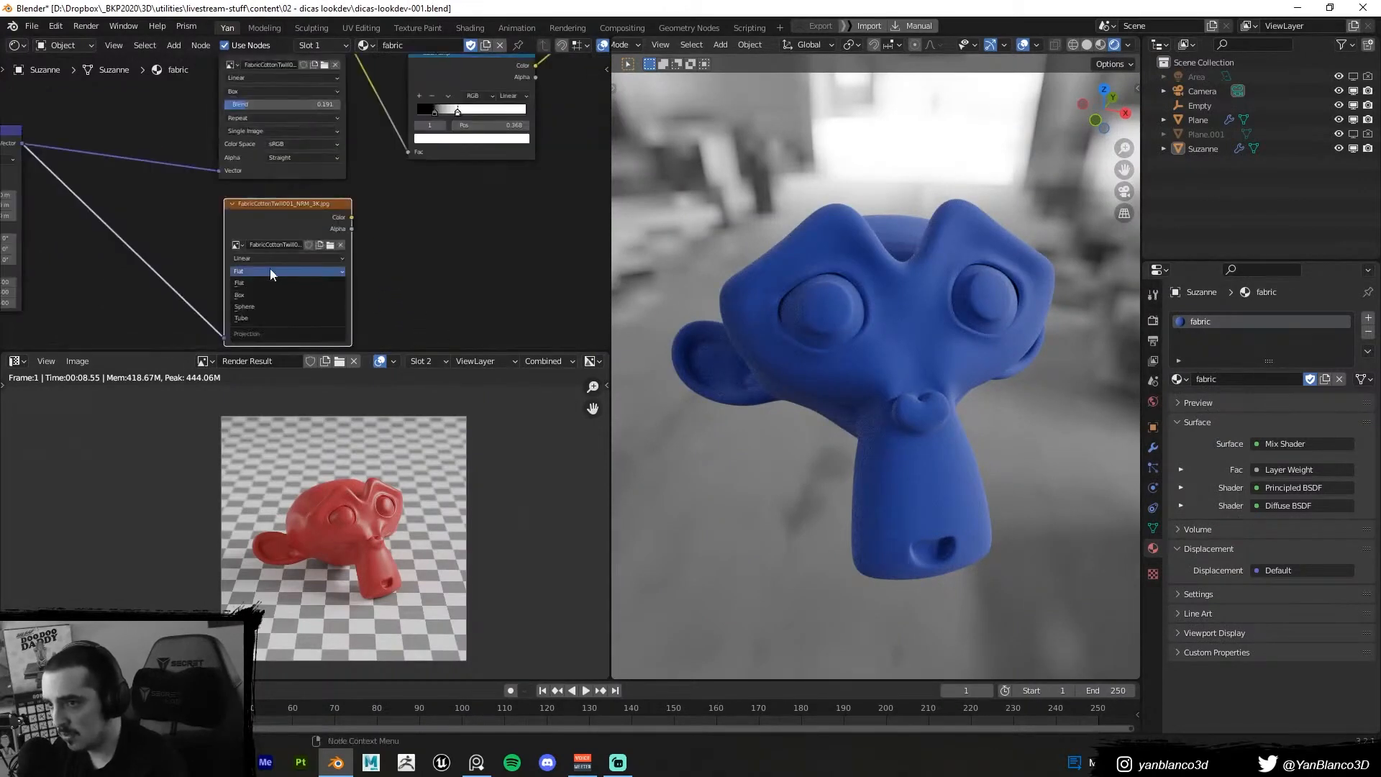
{"action": "left_click", "coordinate": [259, 295]}
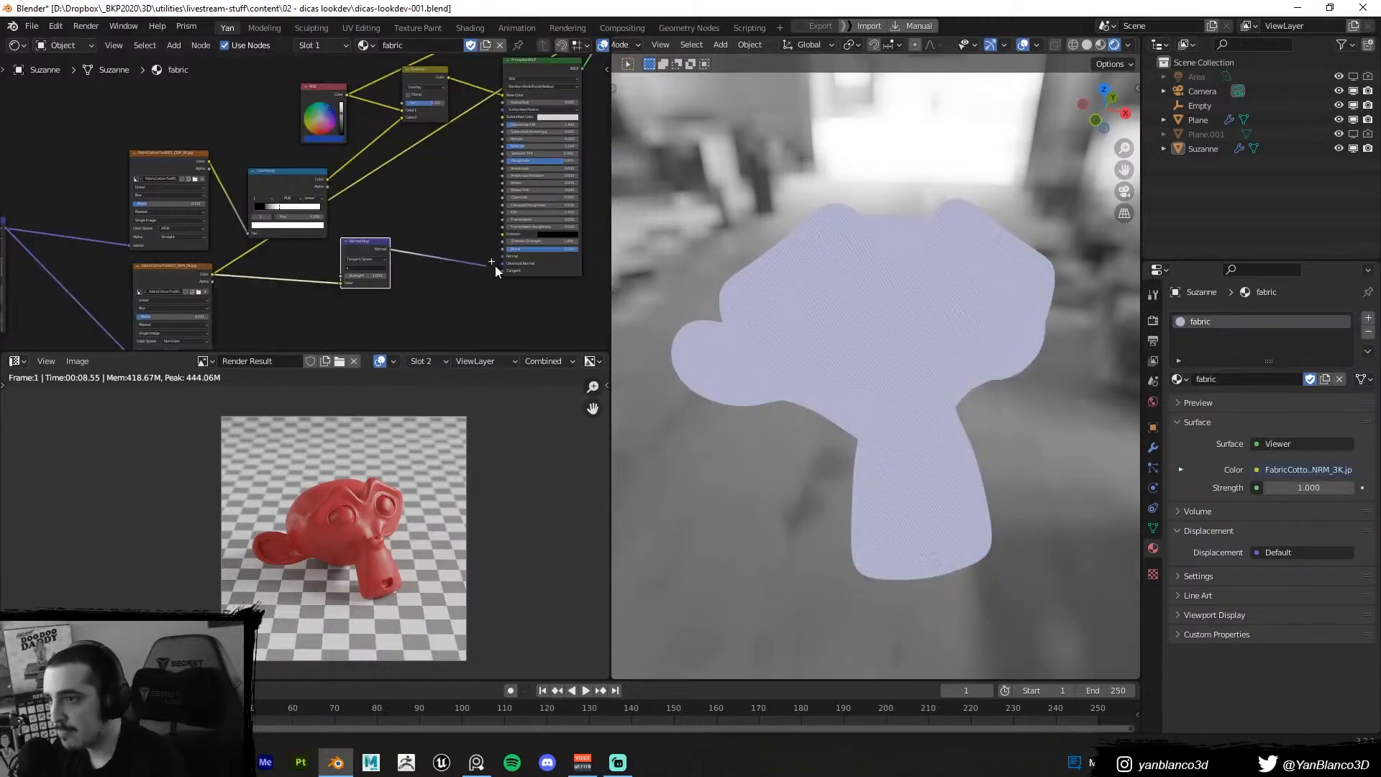
Connect the Normal Map to the Principled BSDF's Normal input, preview that shader on Suzanne, and move the Normal Map node beside it
{"action": "left_click_drag", "start_coordinate": [496, 270], "coordinate": [501, 264]}
{"action": "left_click", "coordinate": [543, 260], "text": "ctrl+shift"}
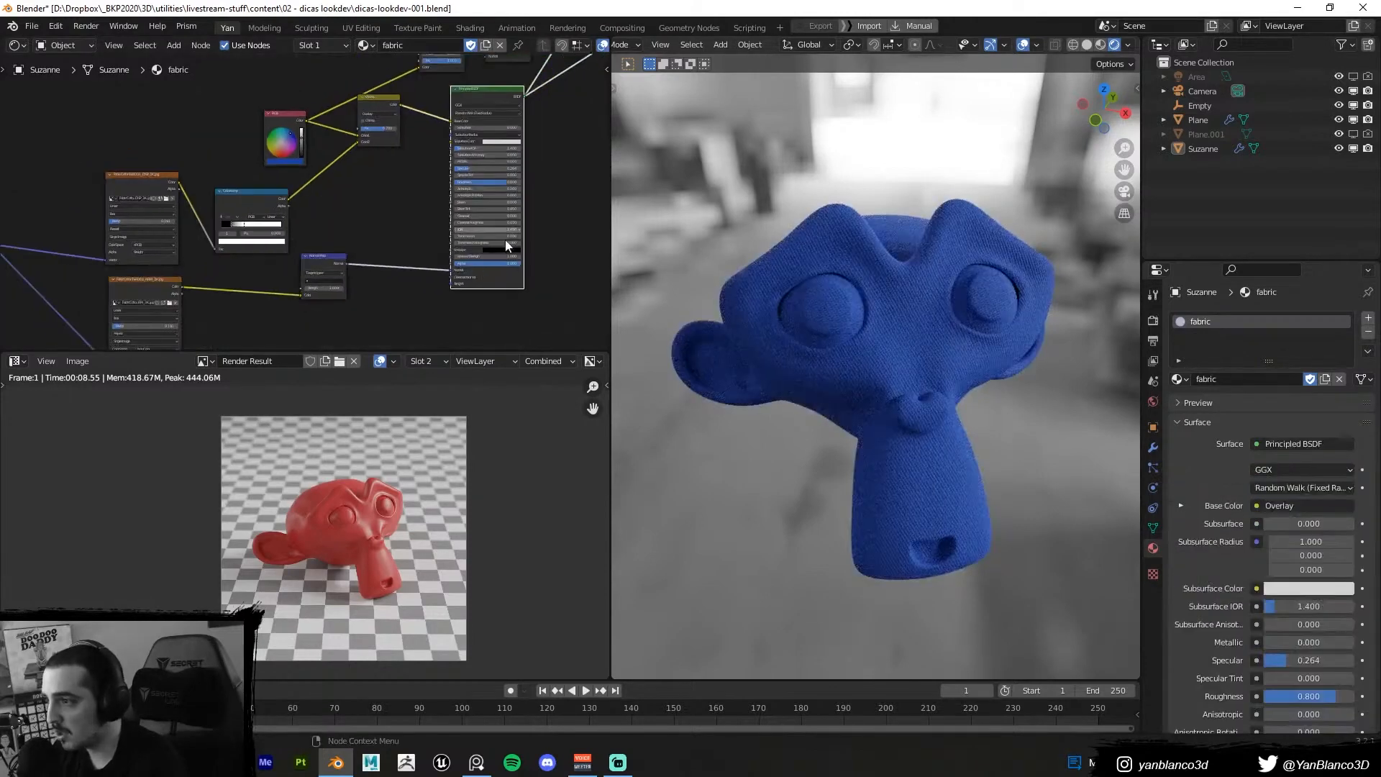
{"action": "middle_click_drag", "start_coordinate": [406, 225], "coordinate": [362, 231]}
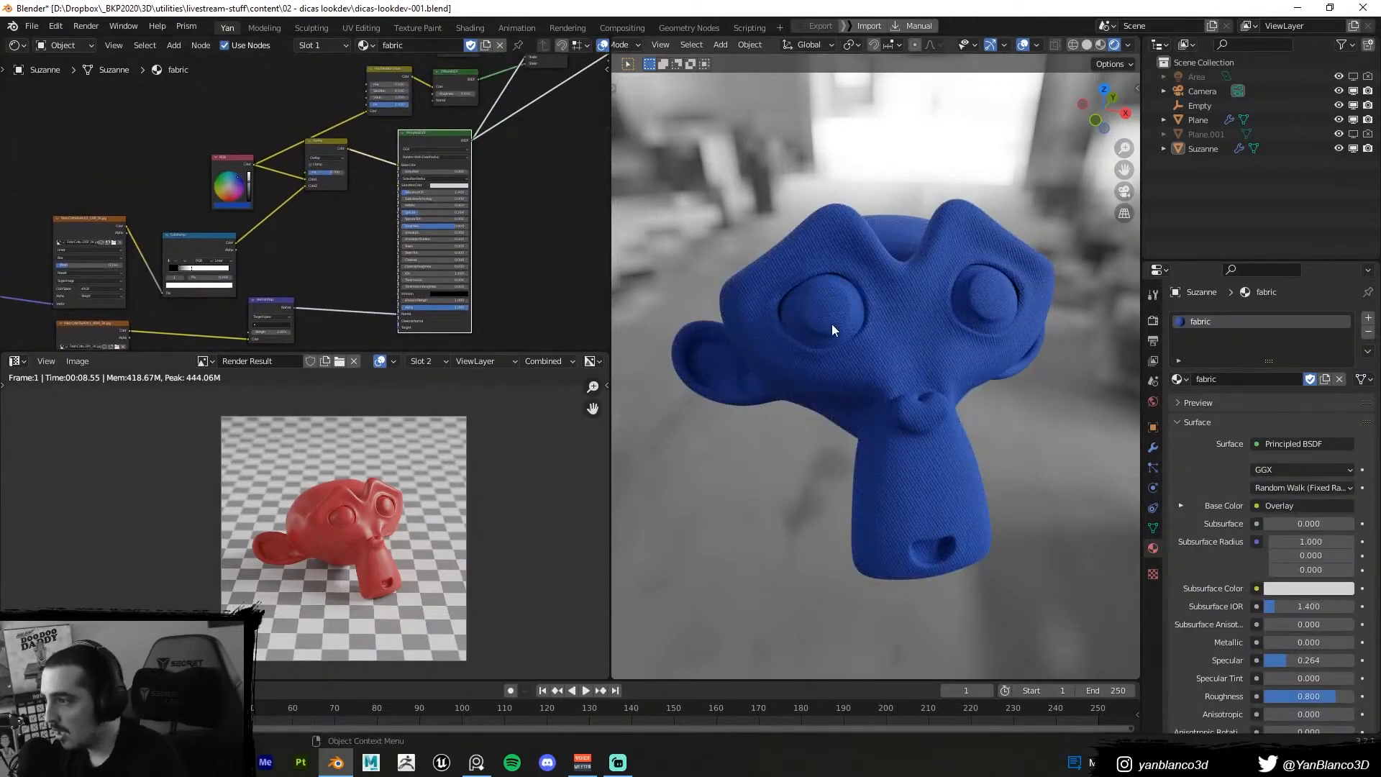
{"action": "middle_click_drag", "start_coordinate": [832, 324], "coordinate": [764, 356]}
{"action": "middle_click_drag", "start_coordinate": [336, 211], "coordinate": [300, 241]}
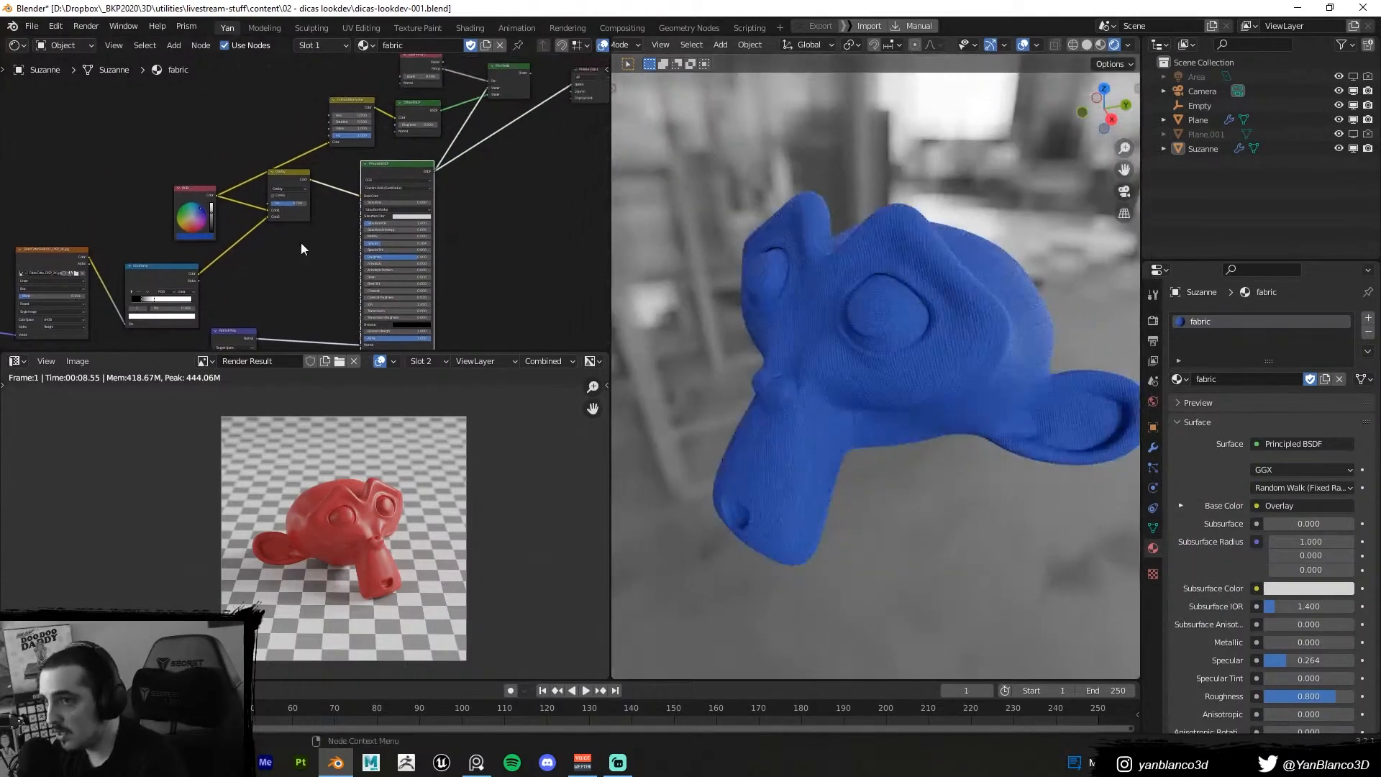
{"action": "scroll", "coordinate": [295, 270], "scroll_direction": "down", "scroll_amount": 1}
{"action": "left_click_drag", "start_coordinate": [252, 321], "coordinate": [300, 257]}
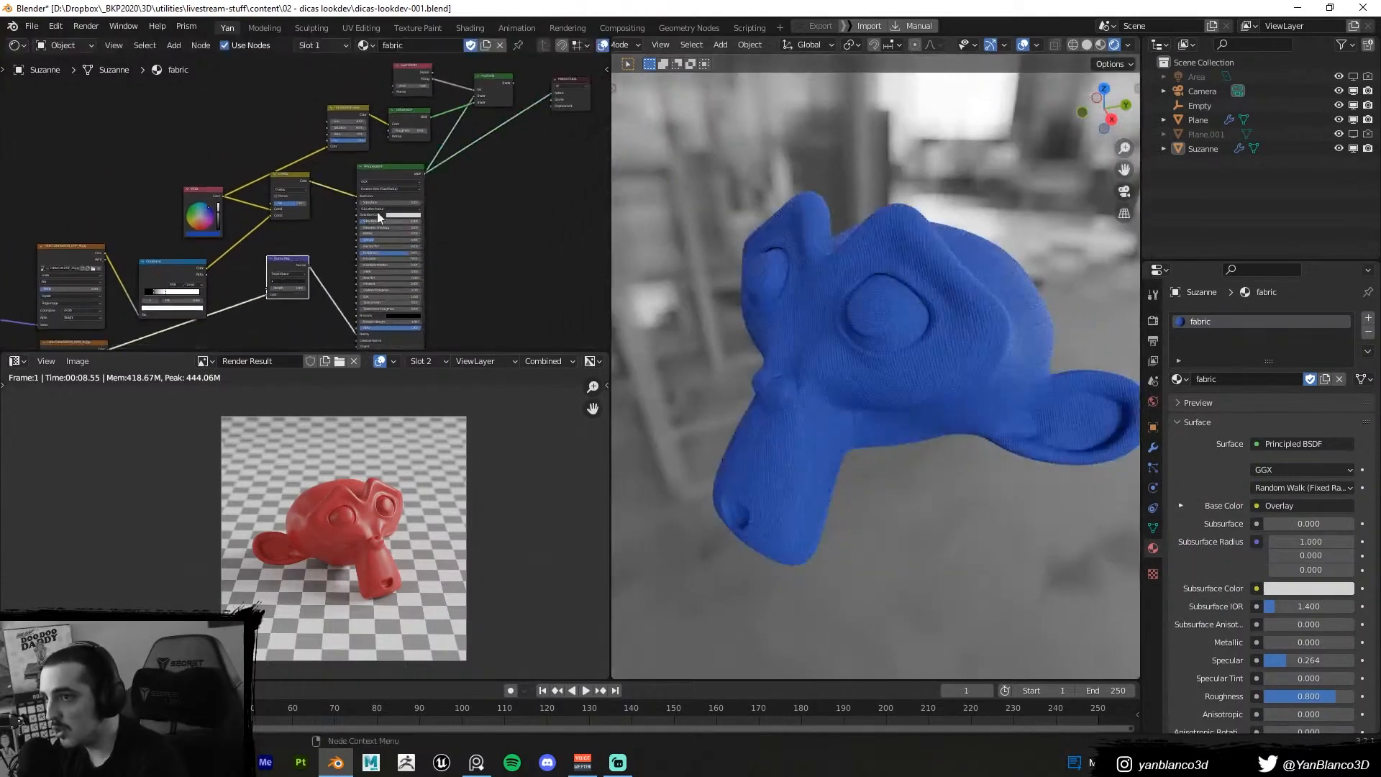
Preview the Layer Weight, connect the Normal Map to its Normal input, and inspect the edge mask on Suzanne from another angle
{"action": "scroll", "coordinate": [377, 212], "scroll_direction": "up", "scroll_amount": 1}
{"action": "middle_click_drag", "start_coordinate": [392, 158], "coordinate": [384, 202]}
{"action": "scroll", "coordinate": [384, 201], "scroll_direction": "up", "scroll_amount": 1}
{"action": "left_click", "coordinate": [424, 94], "text": "ctrl+shift"}
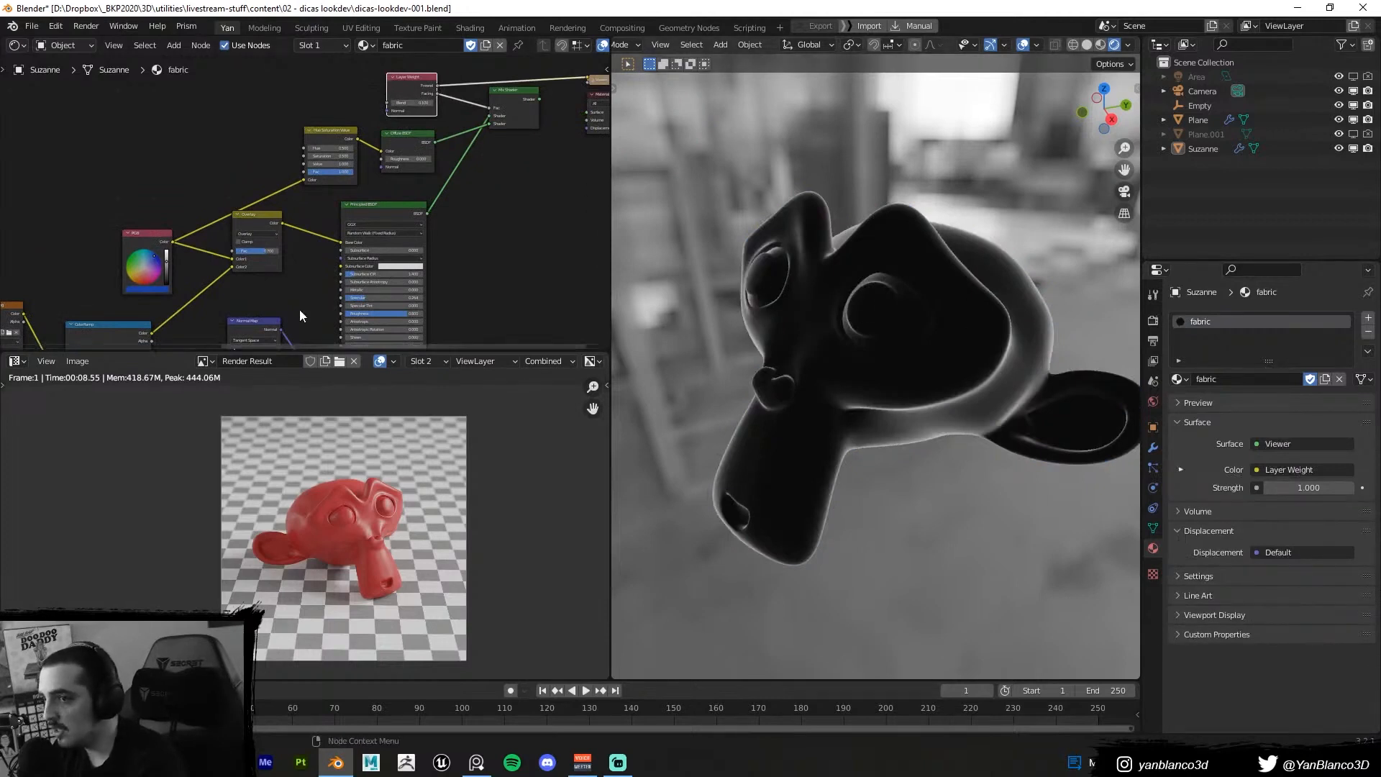
{"action": "left_click_drag", "start_coordinate": [284, 328], "coordinate": [391, 111]}
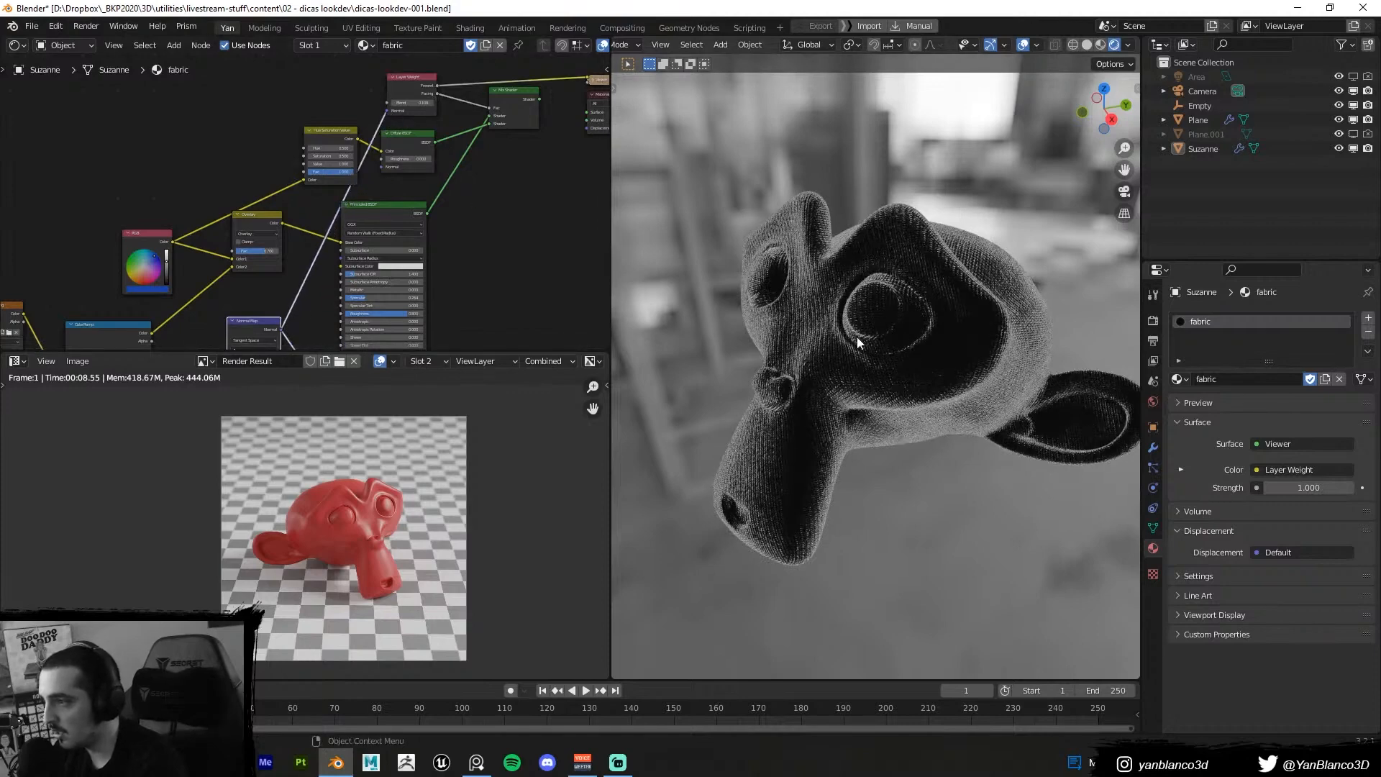
{"action": "middle_click_drag", "start_coordinate": [911, 349], "coordinate": [839, 340]}
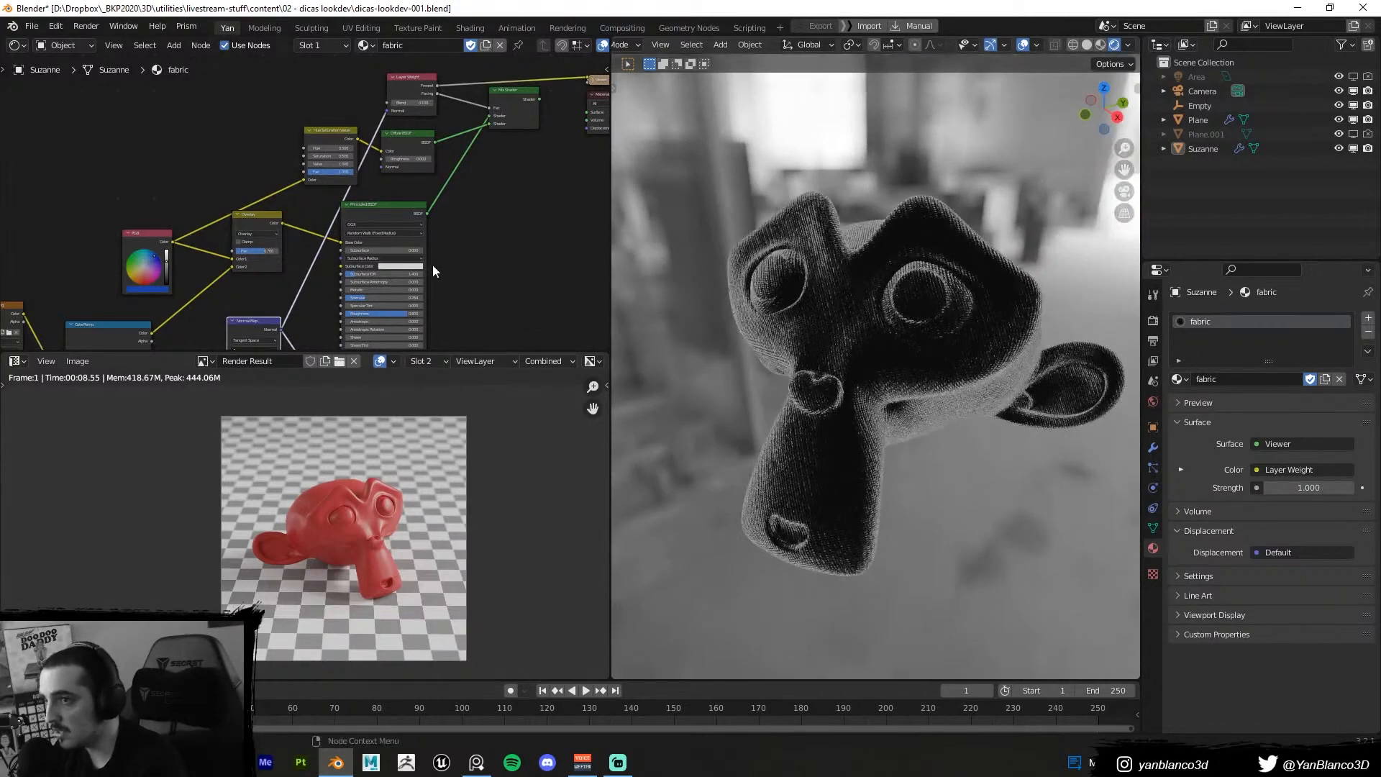
{"action": "middle_click_drag", "start_coordinate": [433, 264], "coordinate": [456, 258]}
{"action": "left_click_drag", "start_coordinate": [408, 128], "coordinate": [414, 133]}
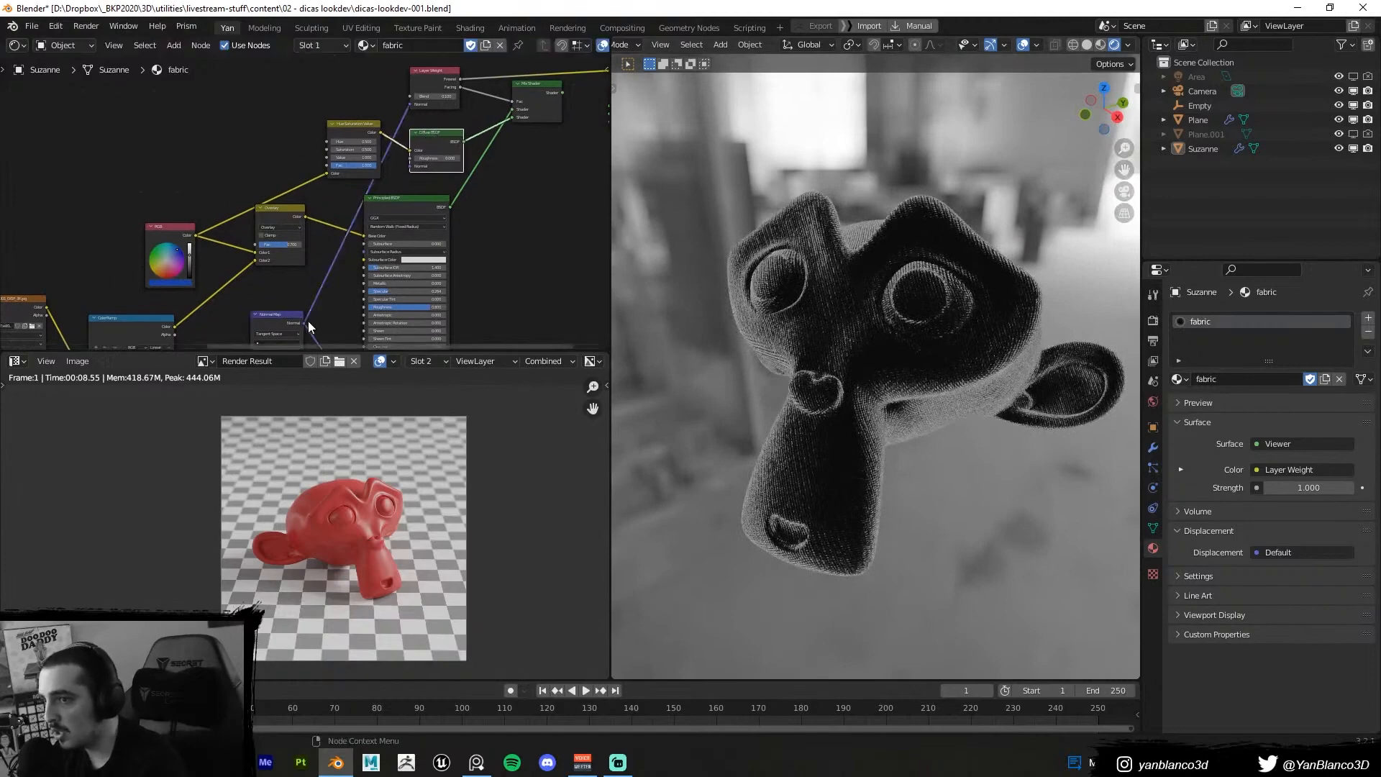
Connect the Normal Map to the Diffuse BSDF's Normal input, preview that shader on Suzanne, and preview the Mix Shader from another angle
{"action": "left_click_drag", "start_coordinate": [303, 323], "coordinate": [412, 166]}
{"action": "left_click", "coordinate": [429, 141], "text": "ctrl+shift"}
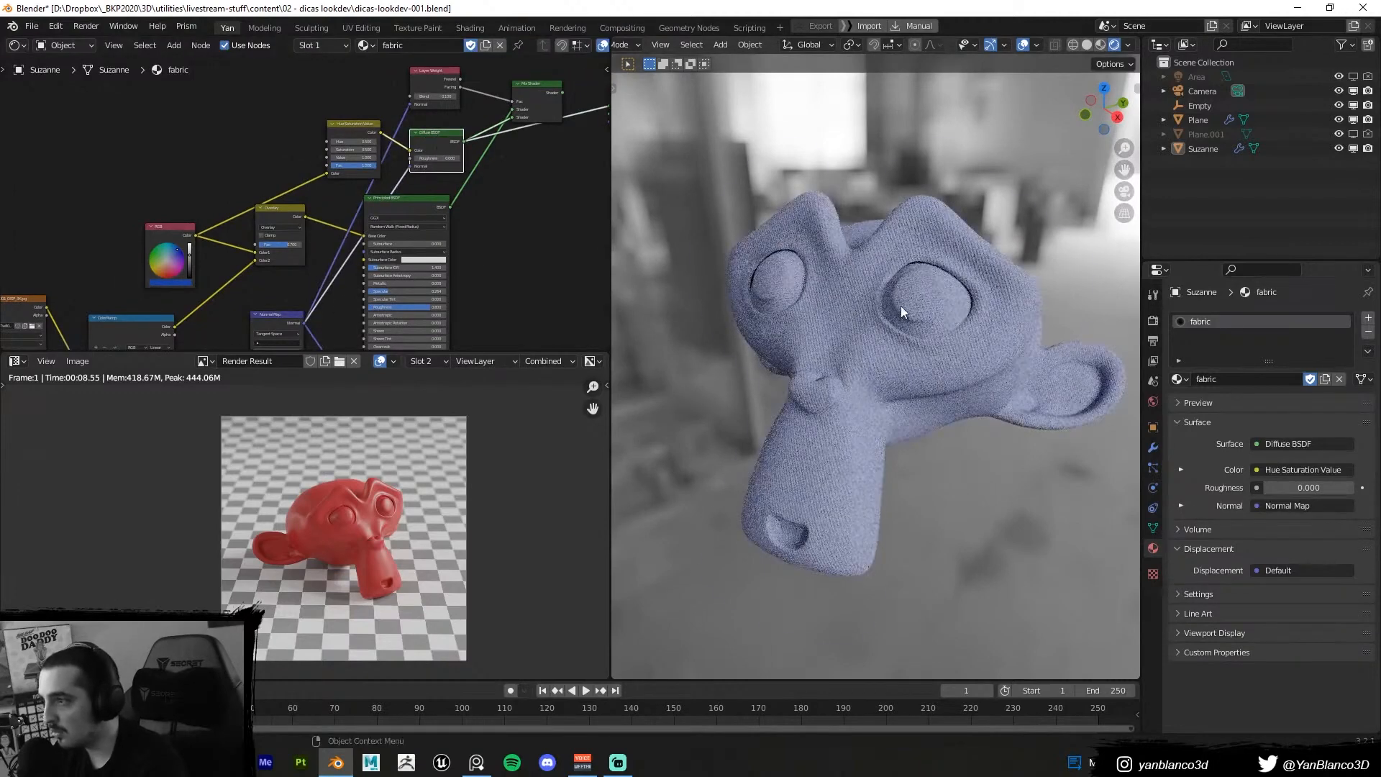
{"action": "scroll", "coordinate": [900, 306], "scroll_direction": "up", "scroll_amount": 1}
{"action": "middle_click_drag", "start_coordinate": [512, 238], "coordinate": [501, 244]}
{"action": "middle_click_drag", "start_coordinate": [853, 344], "coordinate": [956, 346]}
{"action": "left_click", "coordinate": [526, 108], "text": "ctrl+shift"}
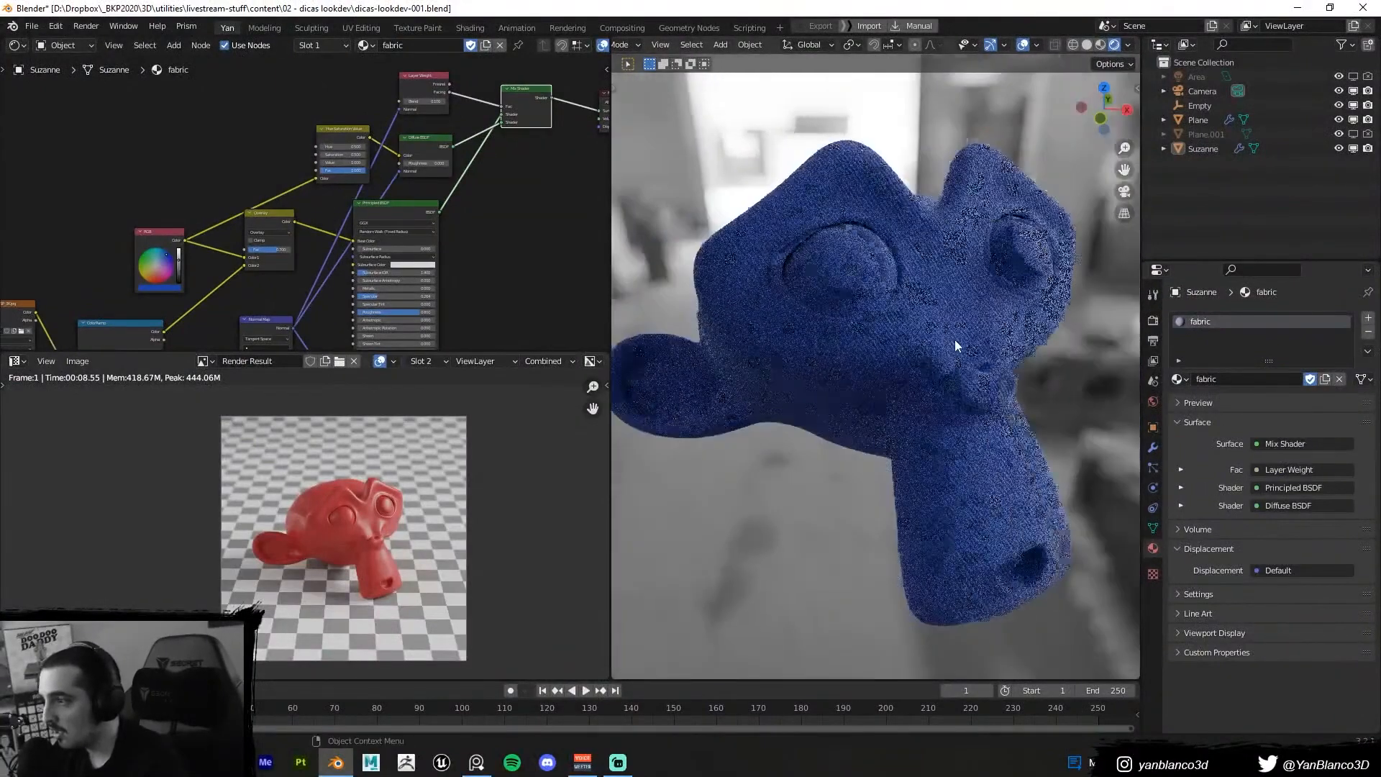
Reduce the Normal Map strength to 0.5 and move the node down beside the Principled BSDF's lower inputs
{"action": "scroll", "coordinate": [344, 186], "scroll_direction": "up", "scroll_amount": 6}
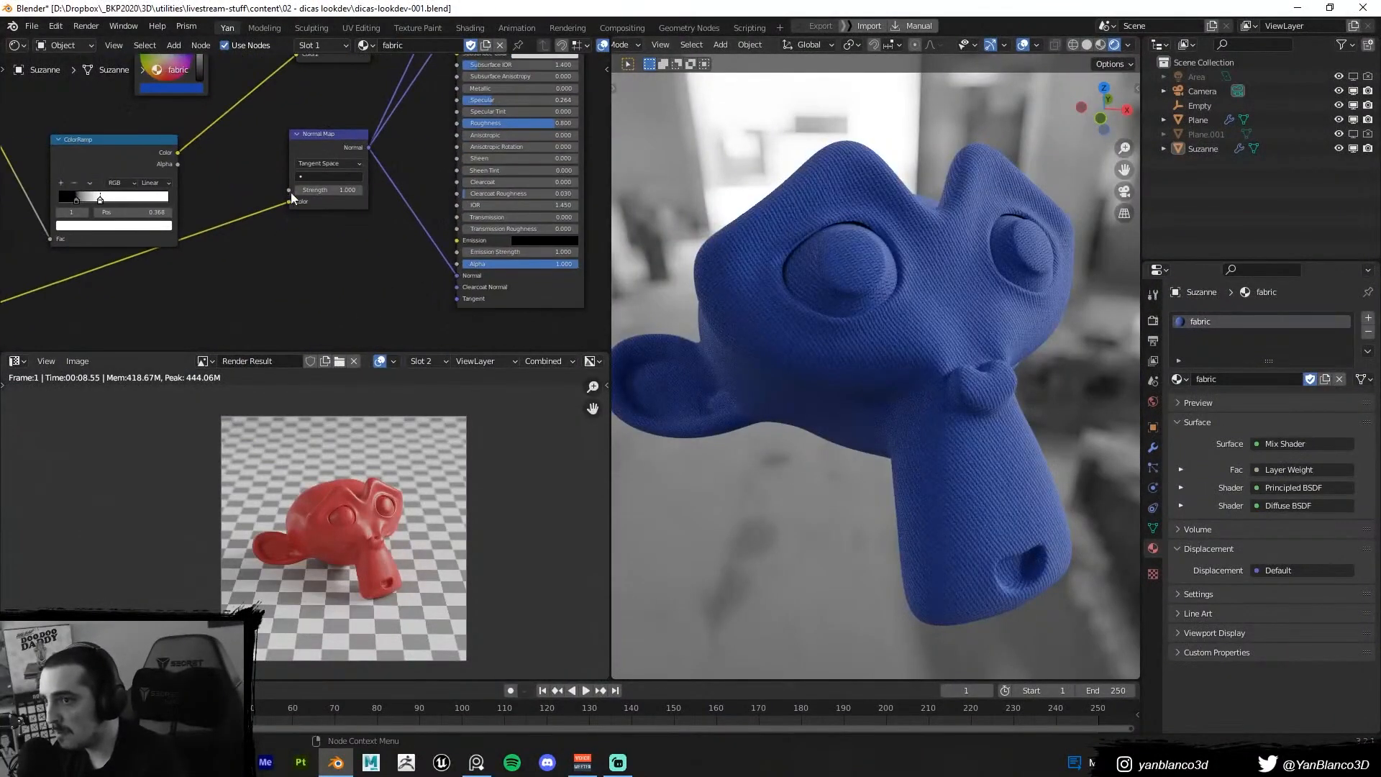
{"action": "left_click", "coordinate": [299, 191]}
{"action": "left_click", "coordinate": [299, 191]}
{"action": "left_click", "coordinate": [299, 192]}
{"action": "left_click", "coordinate": [300, 191]}
{"action": "left_click", "coordinate": [300, 192]}
{"action": "left_click_drag", "start_coordinate": [318, 155], "coordinate": [287, 254]}
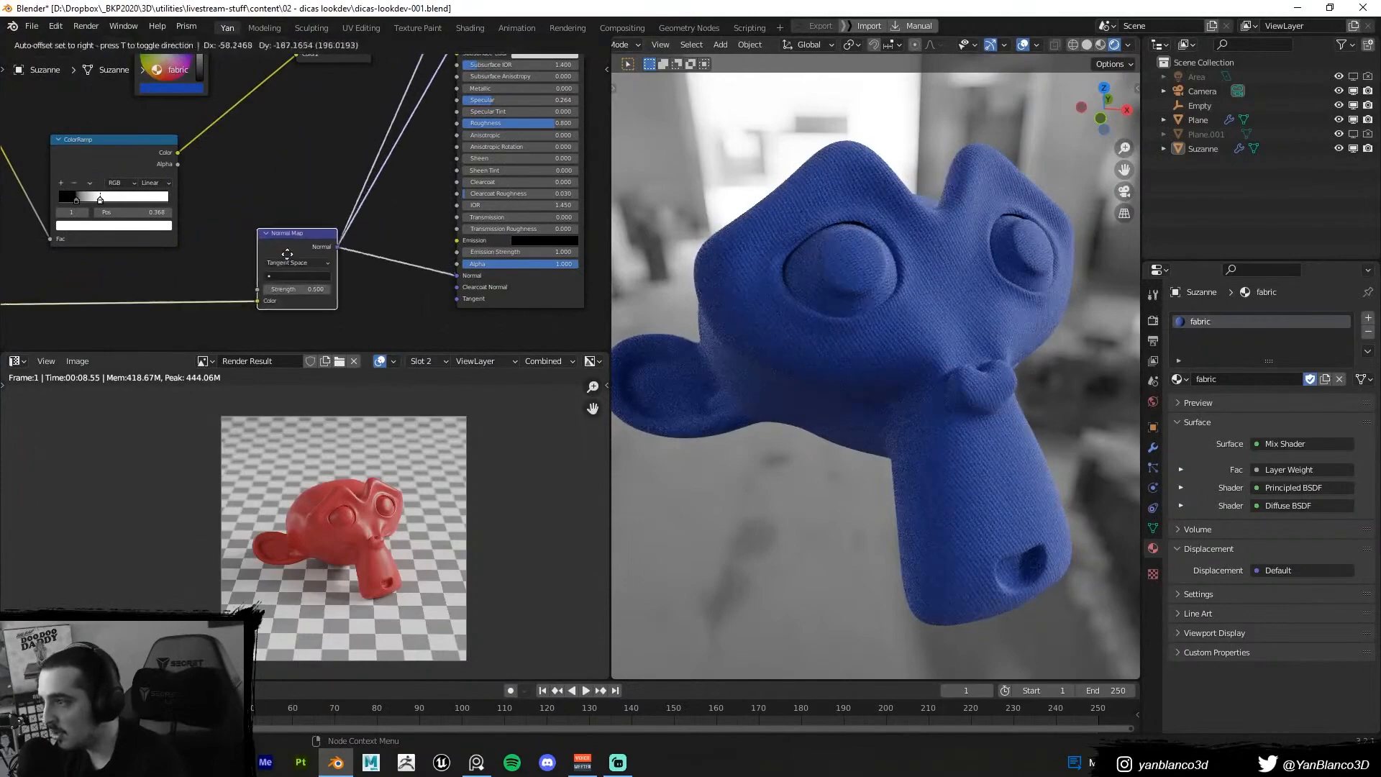
Switch the 3D viewport from rendered to solid shading
{"action": "scroll", "coordinate": [819, 342], "scroll_direction": "down", "scroll_amount": 3}
{"action": "middle_click_drag", "start_coordinate": [818, 342], "coordinate": [782, 366]}
{"action": "key", "text": "z"}
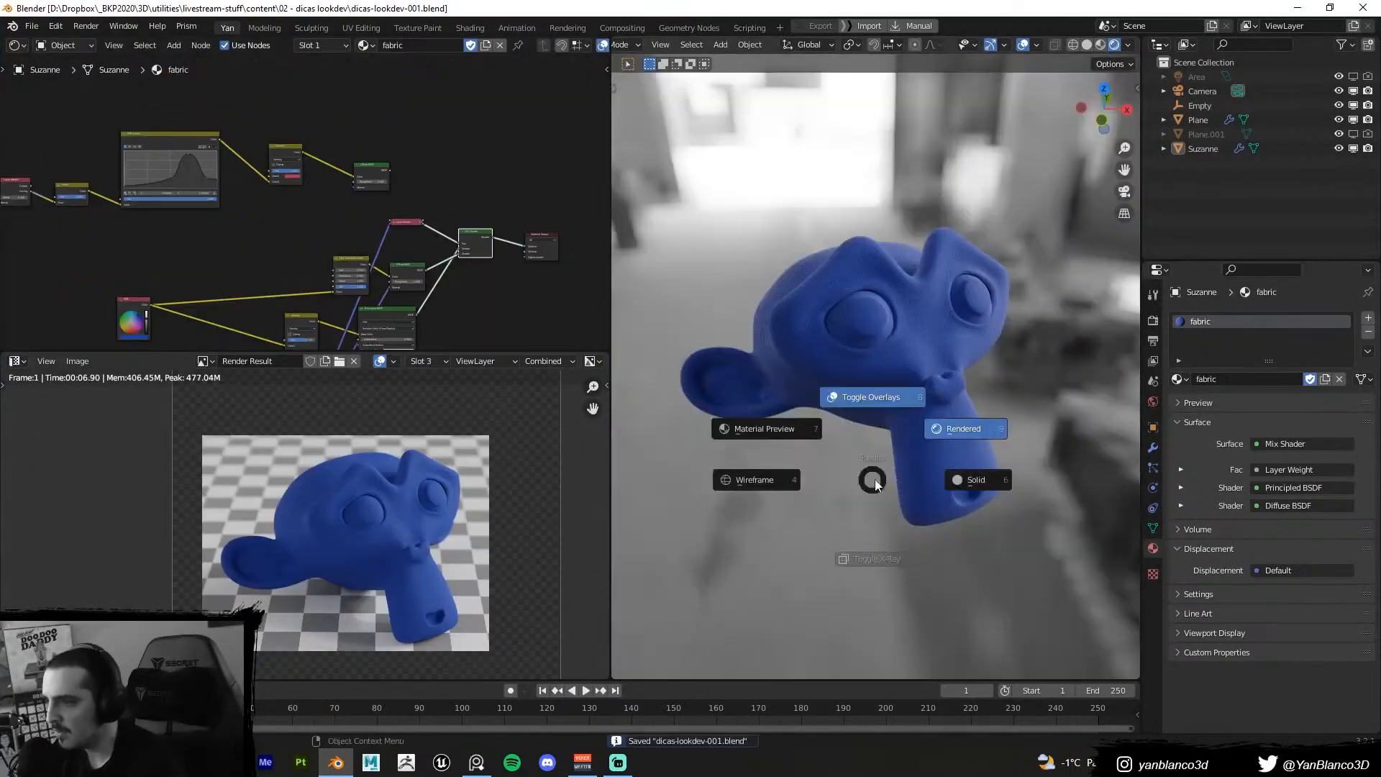
{"action": "left_click", "coordinate": [964, 453]}
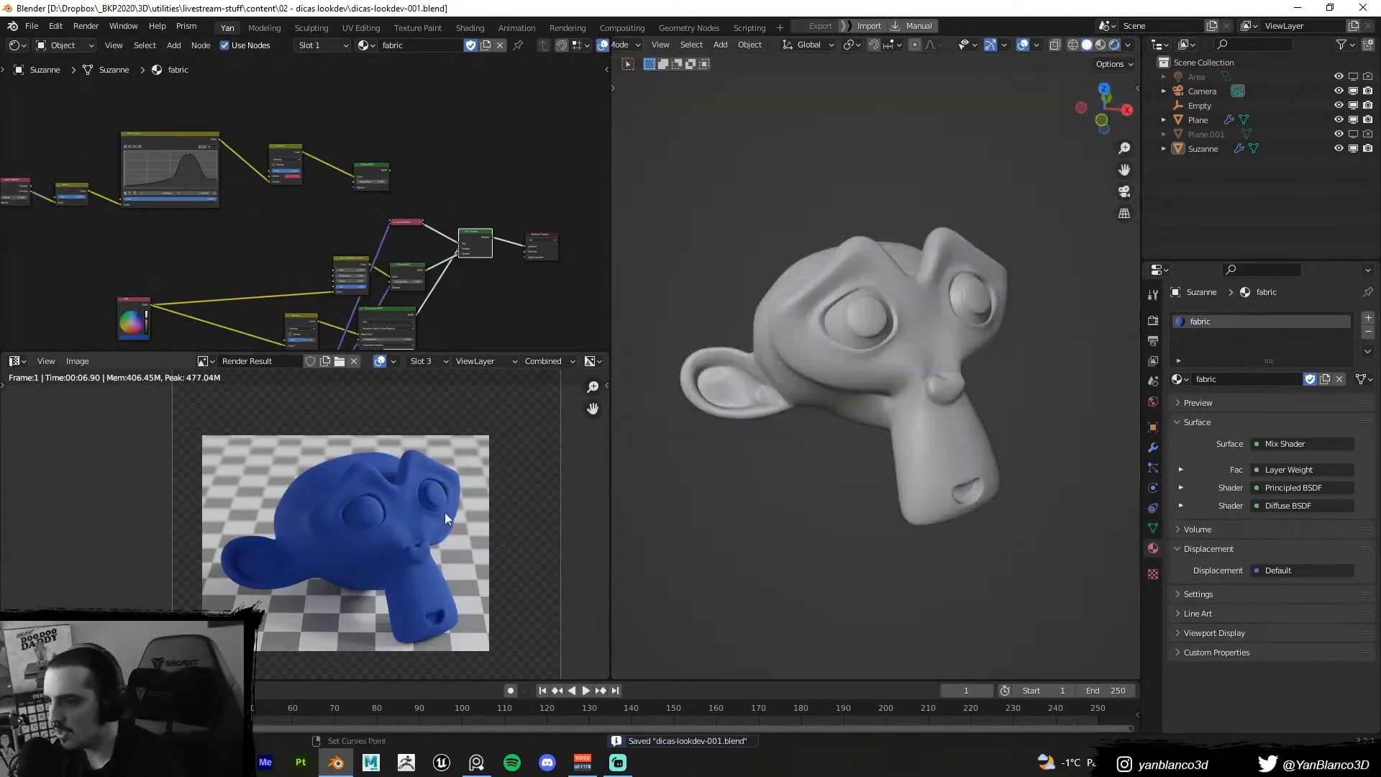
Maximize the render result and compare the blue Suzanne renders in slots 2 and 3
{"action": "key", "text": "ctrl+space"}
{"action": "scroll", "coordinate": [776, 421], "scroll_direction": "up", "scroll_amount": 4}
{"action": "key", "text": "1"}
{"action": "key", "text": "2"}
{"action": "key", "text": "3"}
{"action": "key", "text": "2"}
{"action": "middle_click_drag", "start_coordinate": [823, 422], "coordinate": [779, 412]}
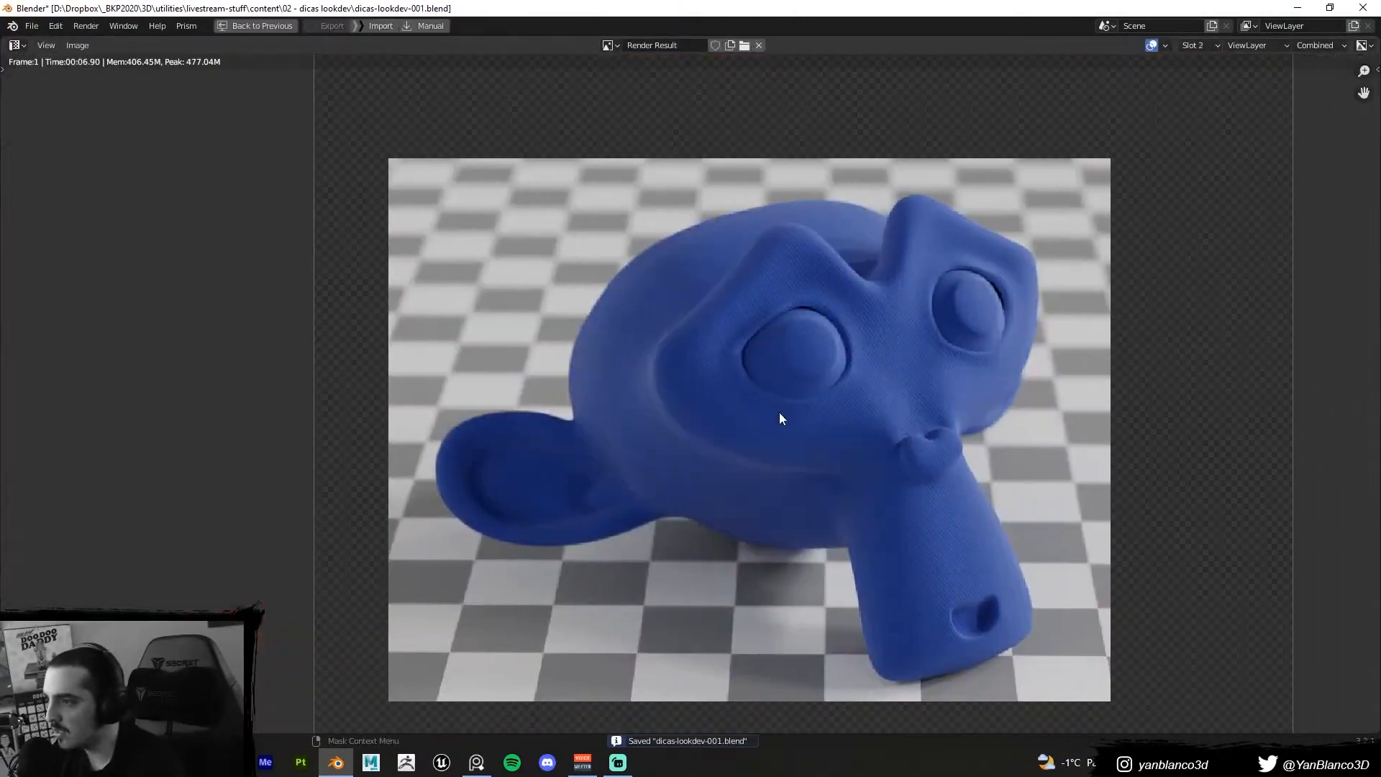
{"action": "scroll", "coordinate": [792, 405], "scroll_direction": "down", "scroll_amount": 2}
{"action": "key", "text": "3"}
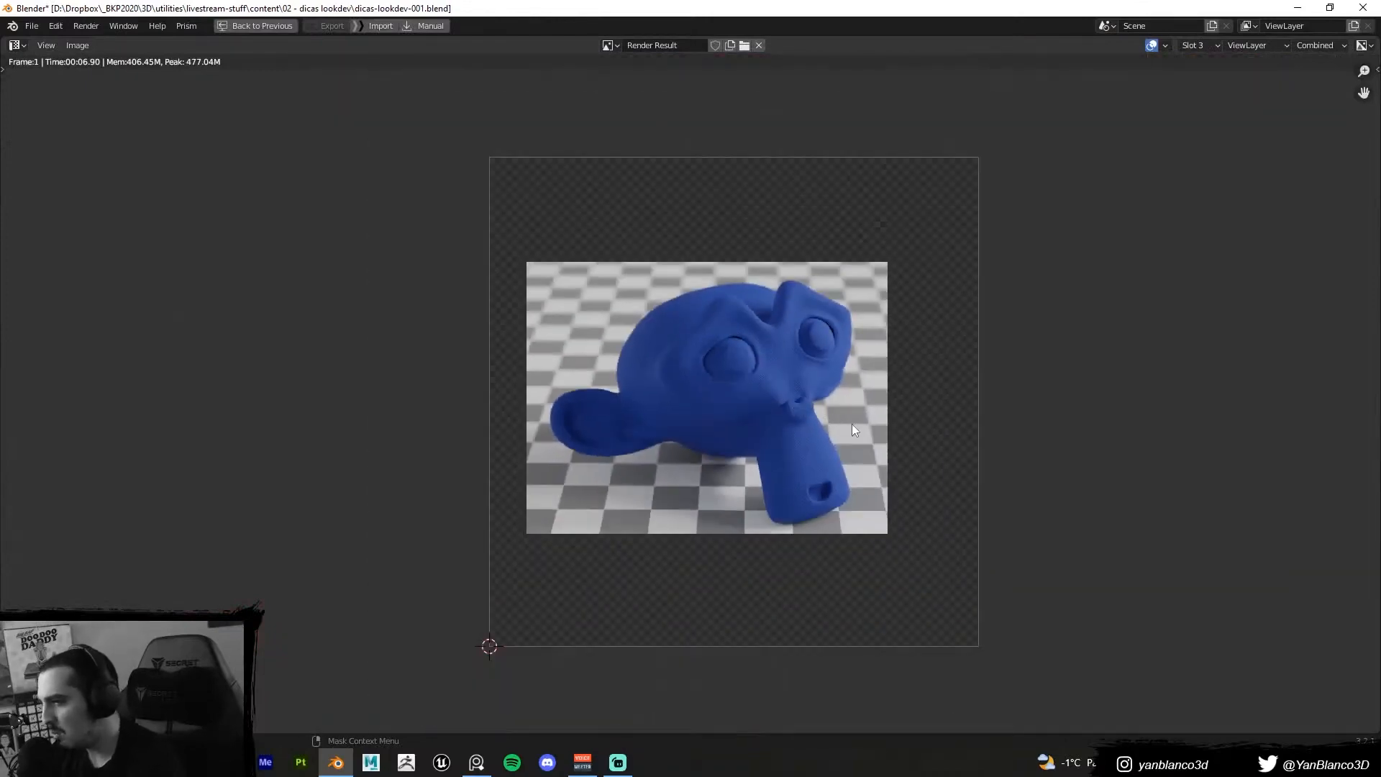
{"action": "scroll", "coordinate": [856, 430], "scroll_direction": "up", "scroll_amount": 2}
{"action": "scroll", "coordinate": [857, 439], "scroll_direction": "down", "scroll_amount": 1}
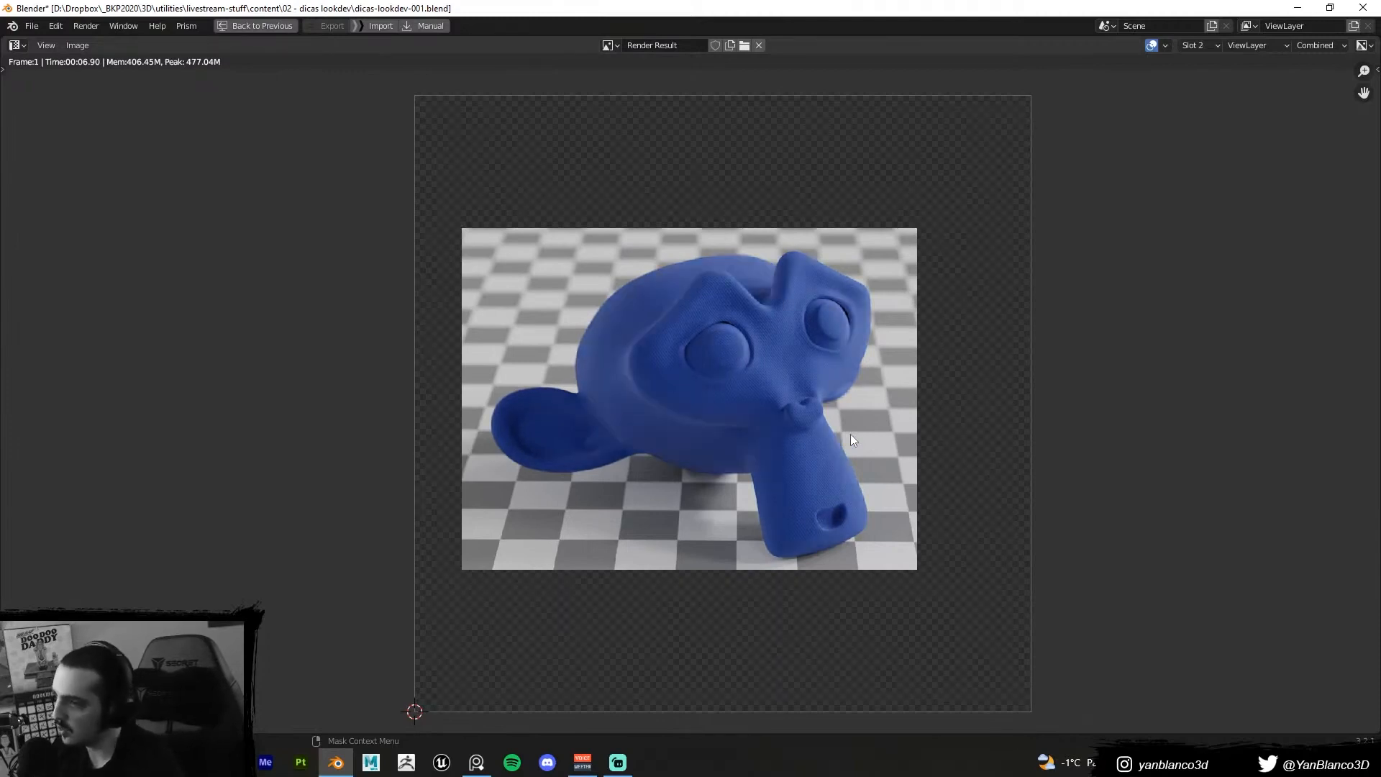
Alternate between the render slots to compare fuzzy edges and twill detail up close, and restore the editor layout
{"action": "key", "text": "2"}
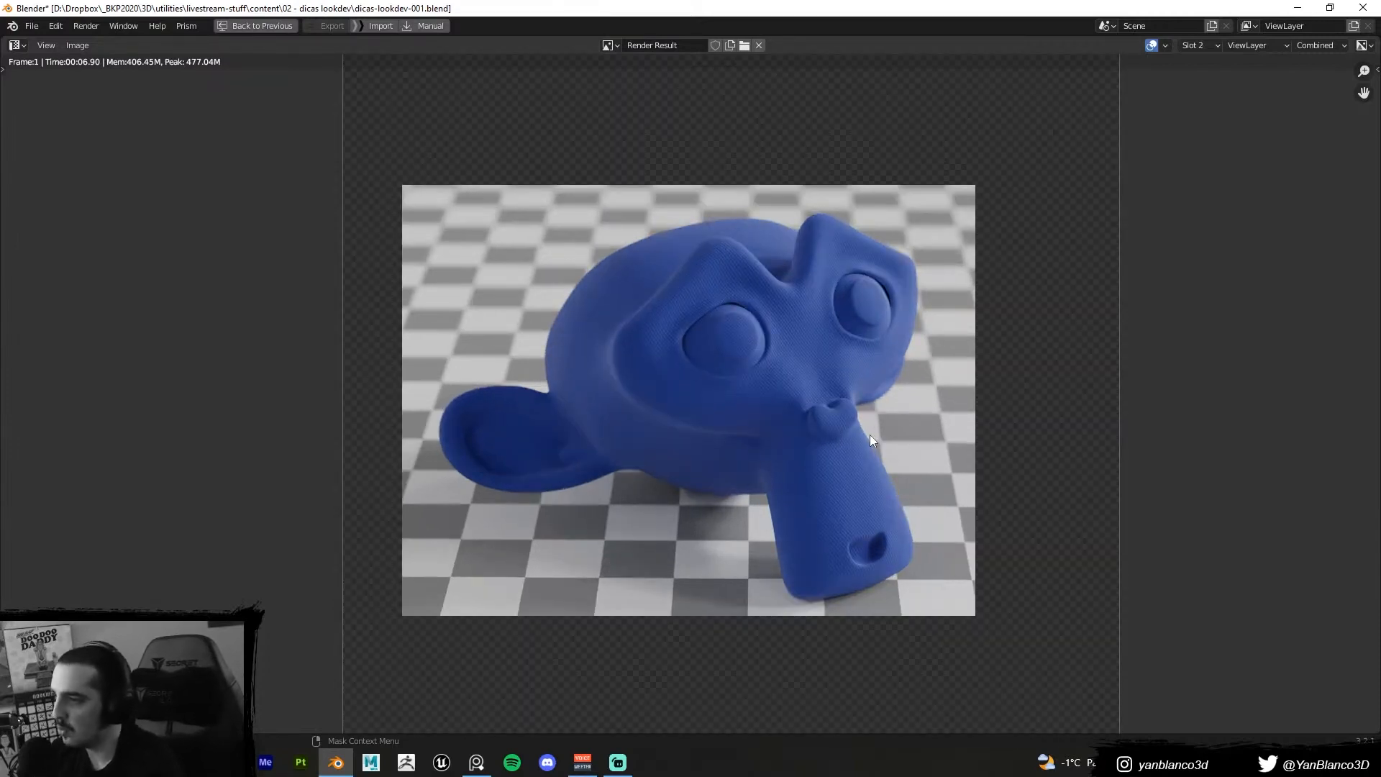
{"action": "key", "text": "1"}
{"action": "key", "text": "2"}
{"action": "key", "text": "1"}
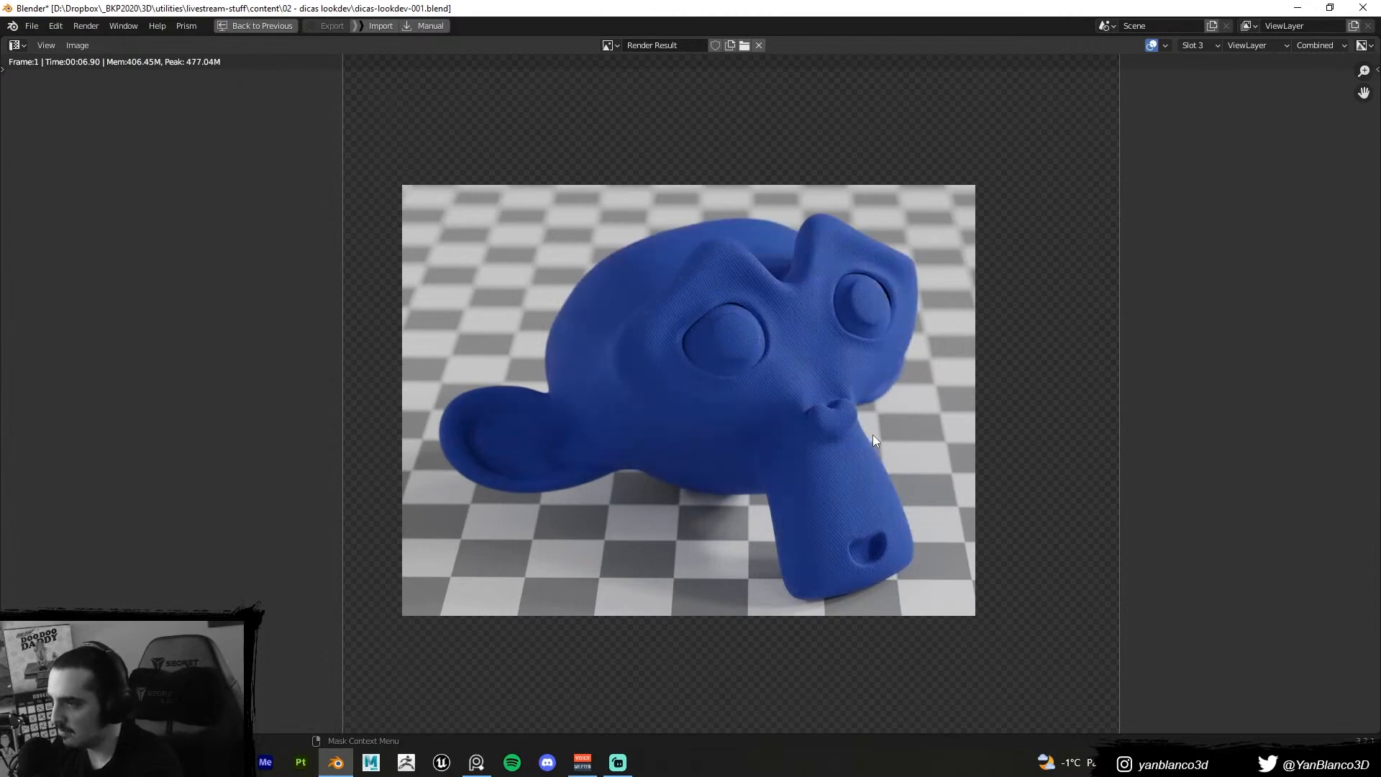
{"action": "key", "text": "2"}
{"action": "key", "text": "1"}
{"action": "key", "text": "2"}
{"action": "key", "text": "3"}
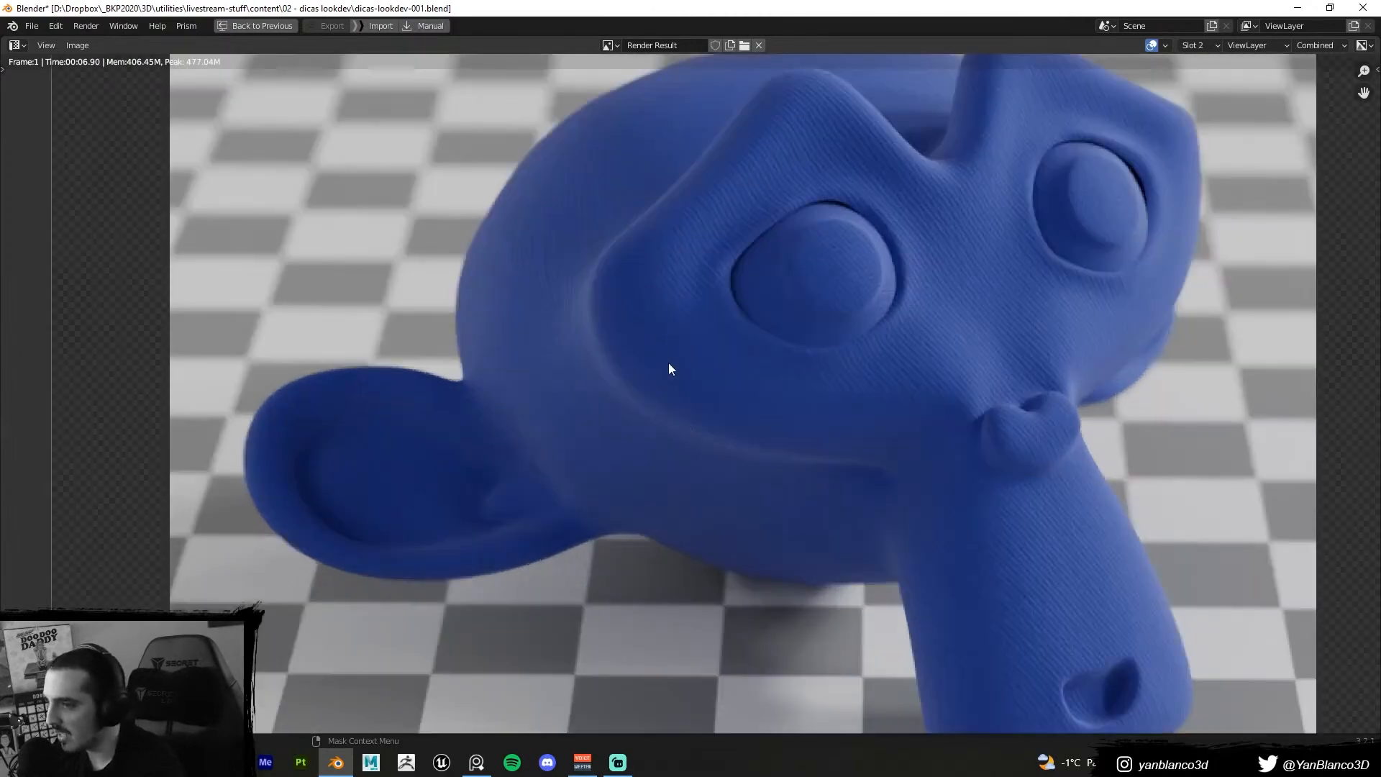
{"action": "key", "text": "2"}
{"action": "scroll", "coordinate": [881, 531], "scroll_direction": "down", "scroll_amount": 6}
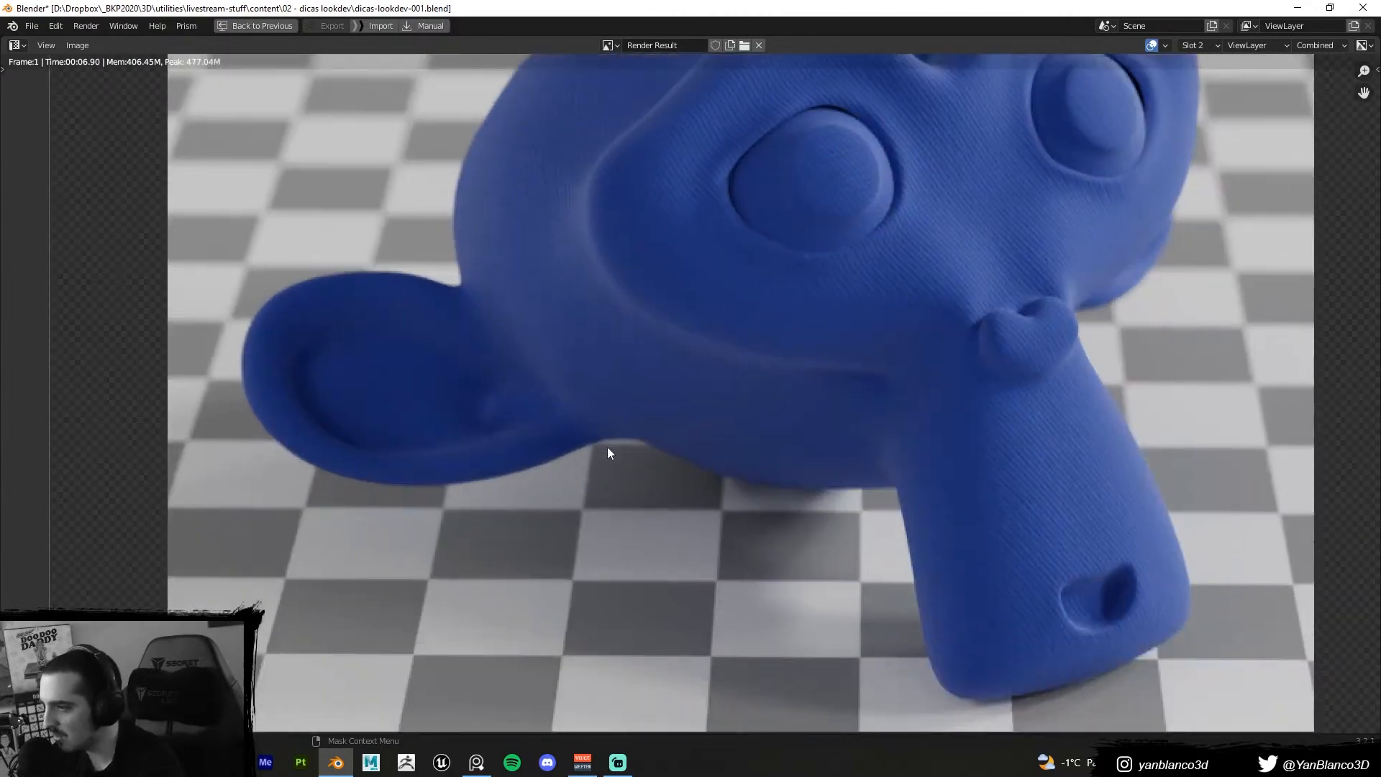
{"action": "scroll", "coordinate": [746, 333], "scroll_direction": "down", "scroll_amount": 1}
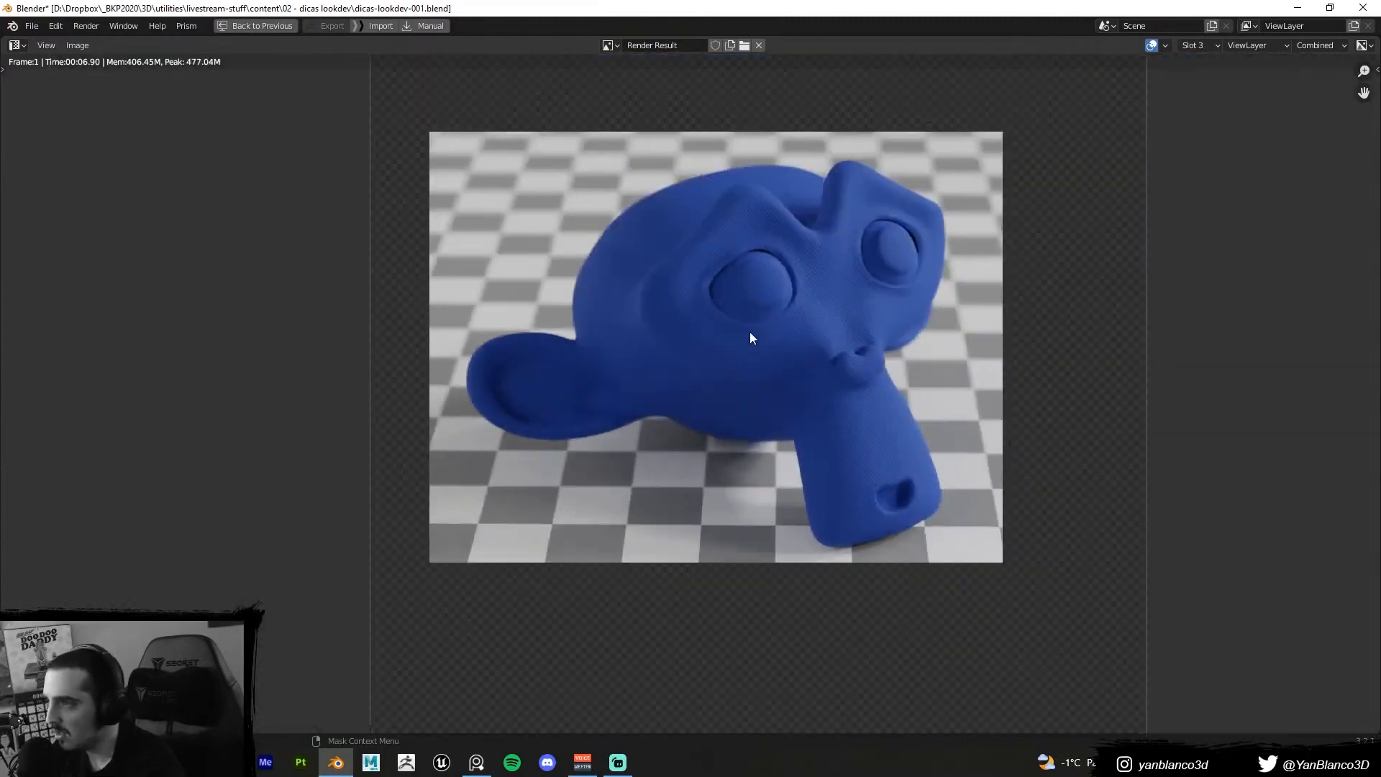
{"action": "middle_click_drag", "start_coordinate": [746, 333], "coordinate": [740, 410]}
{"action": "scroll", "coordinate": [740, 412], "scroll_direction": "up", "scroll_amount": 1}
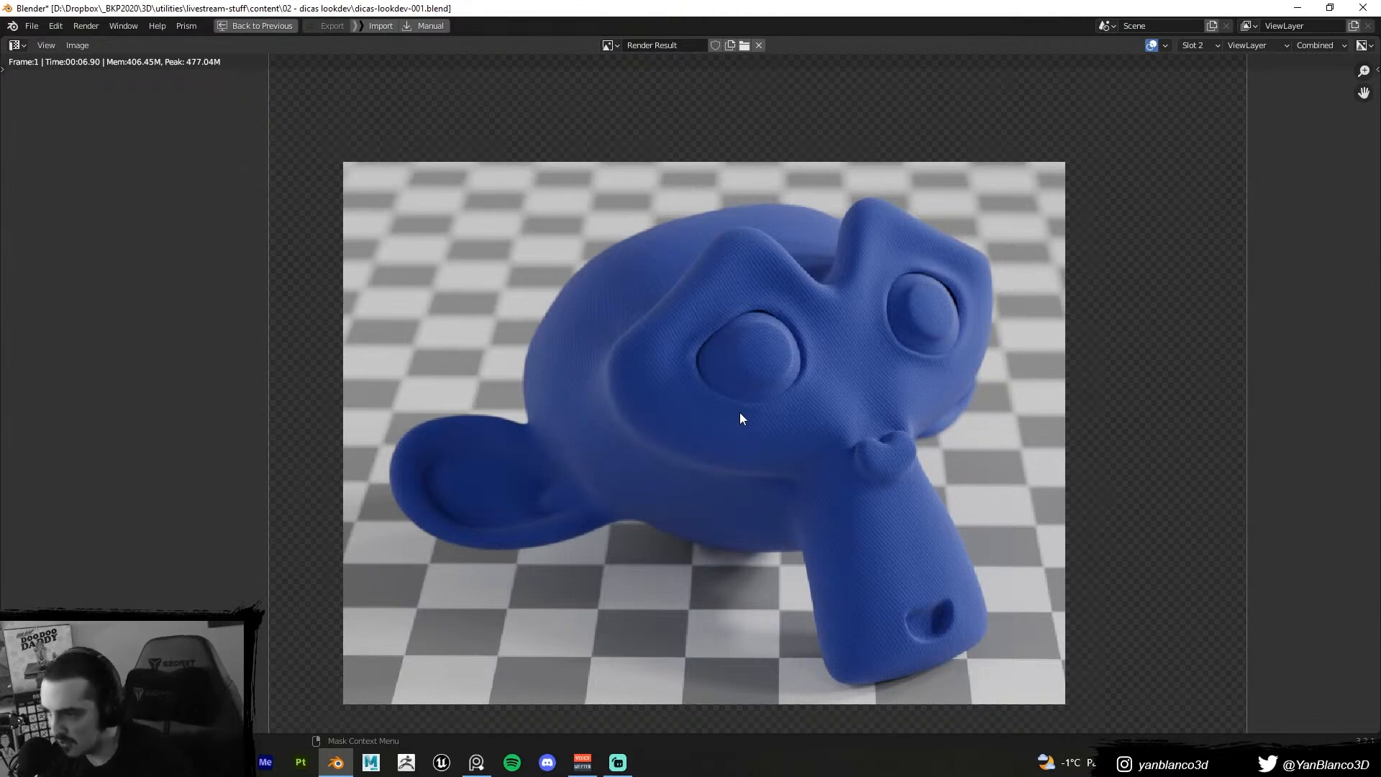
{"action": "key", "text": "ctrl+space"}
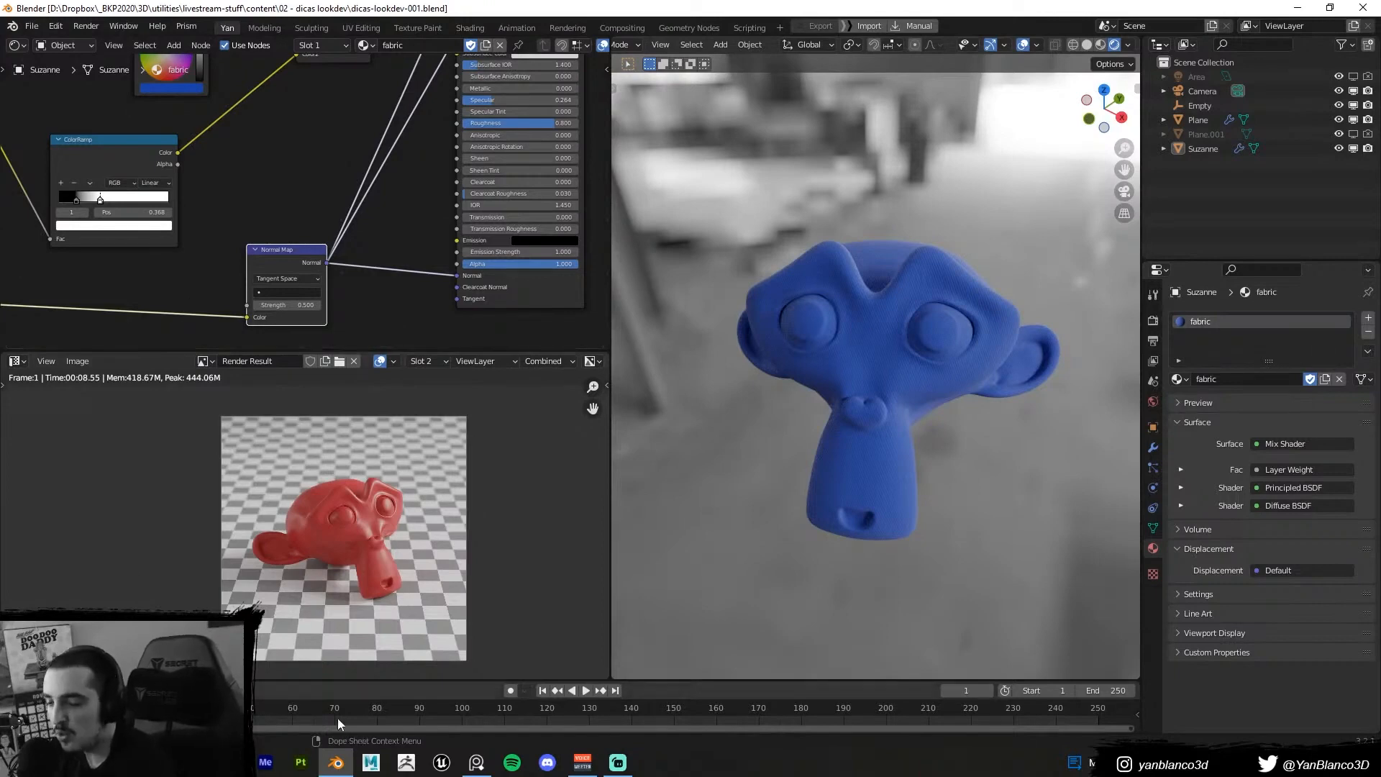
Switch to the browser, search images for "veludo" in a new tab, and examine the red and green velvet references
{"action": "left_click", "coordinate": [231, 763]}
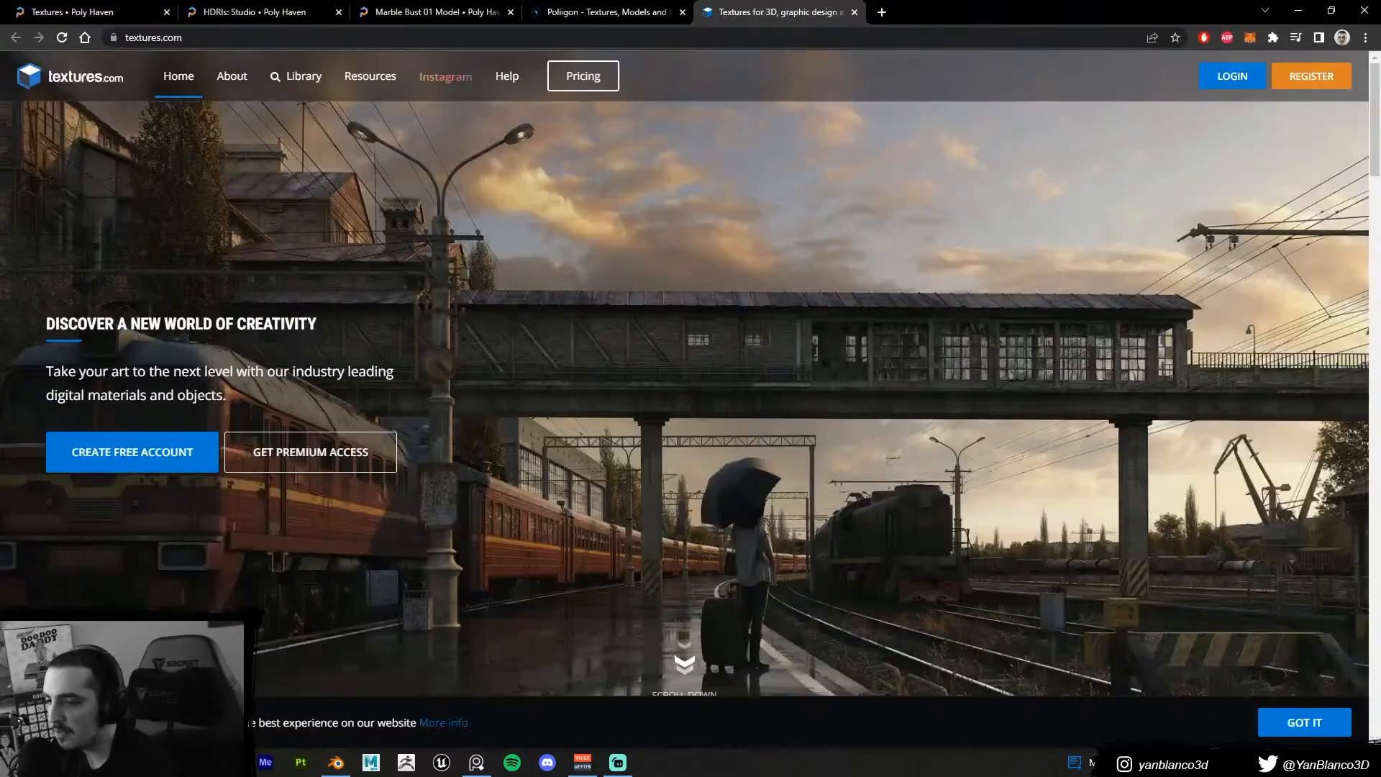
{"action": "left_click", "coordinate": [883, 10]}
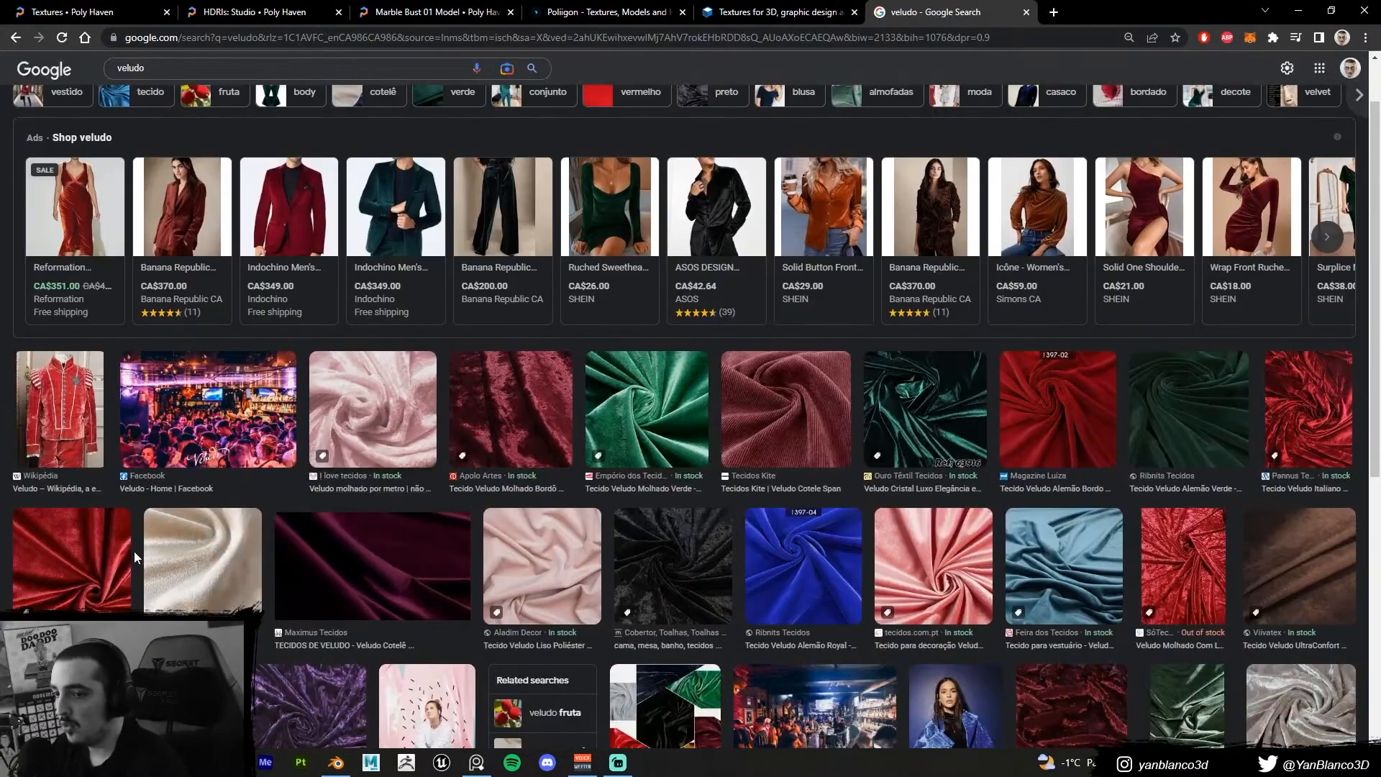
{"action": "left_click", "coordinate": [131, 551]}
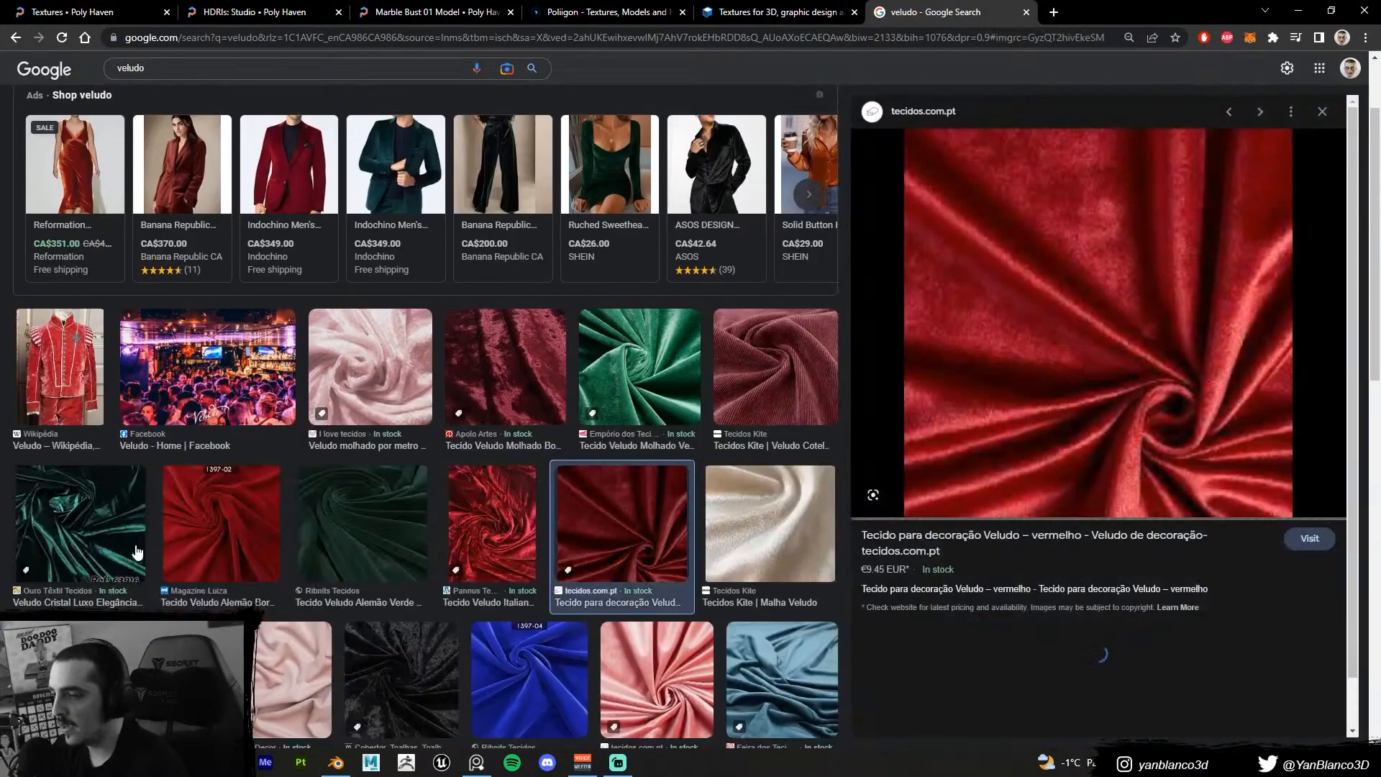
{"action": "left_click", "coordinate": [615, 358]}
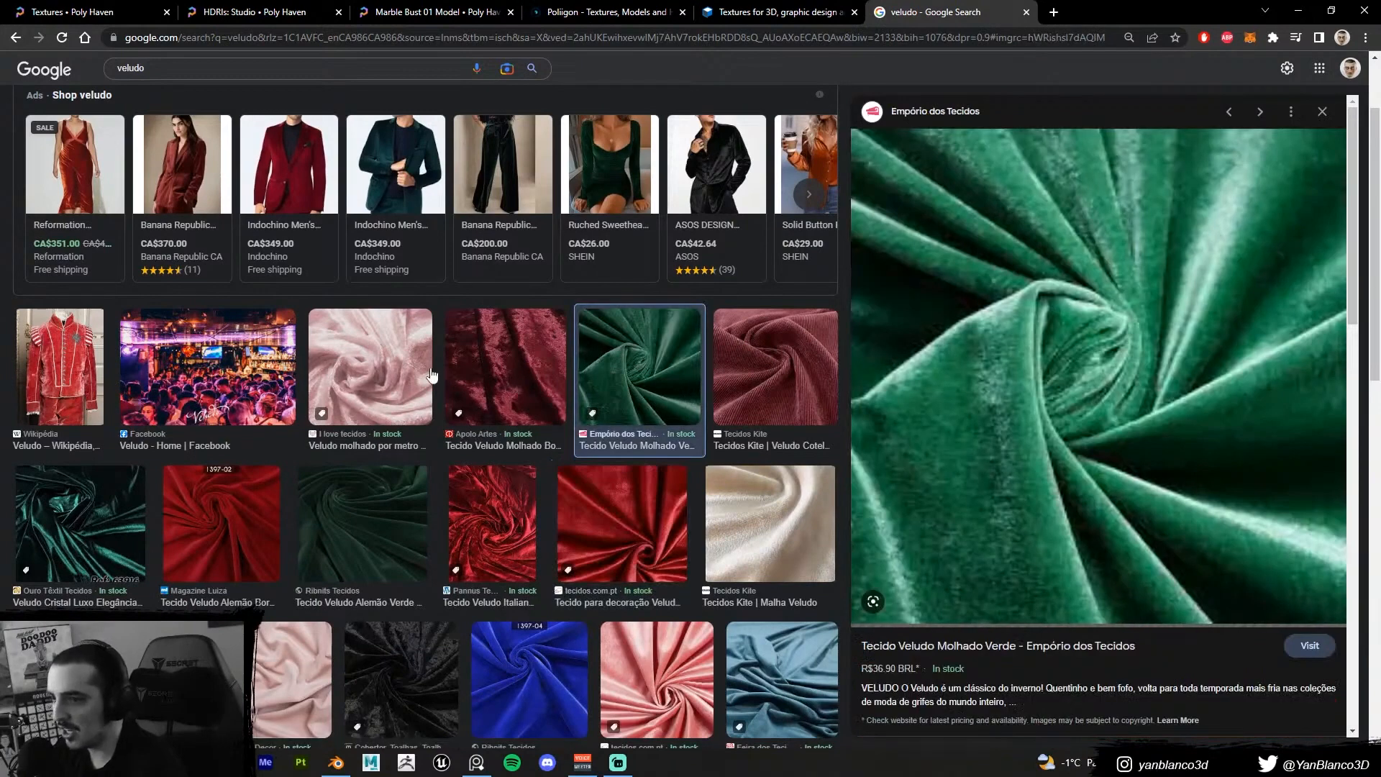
{"action": "left_click", "coordinate": [372, 503]}
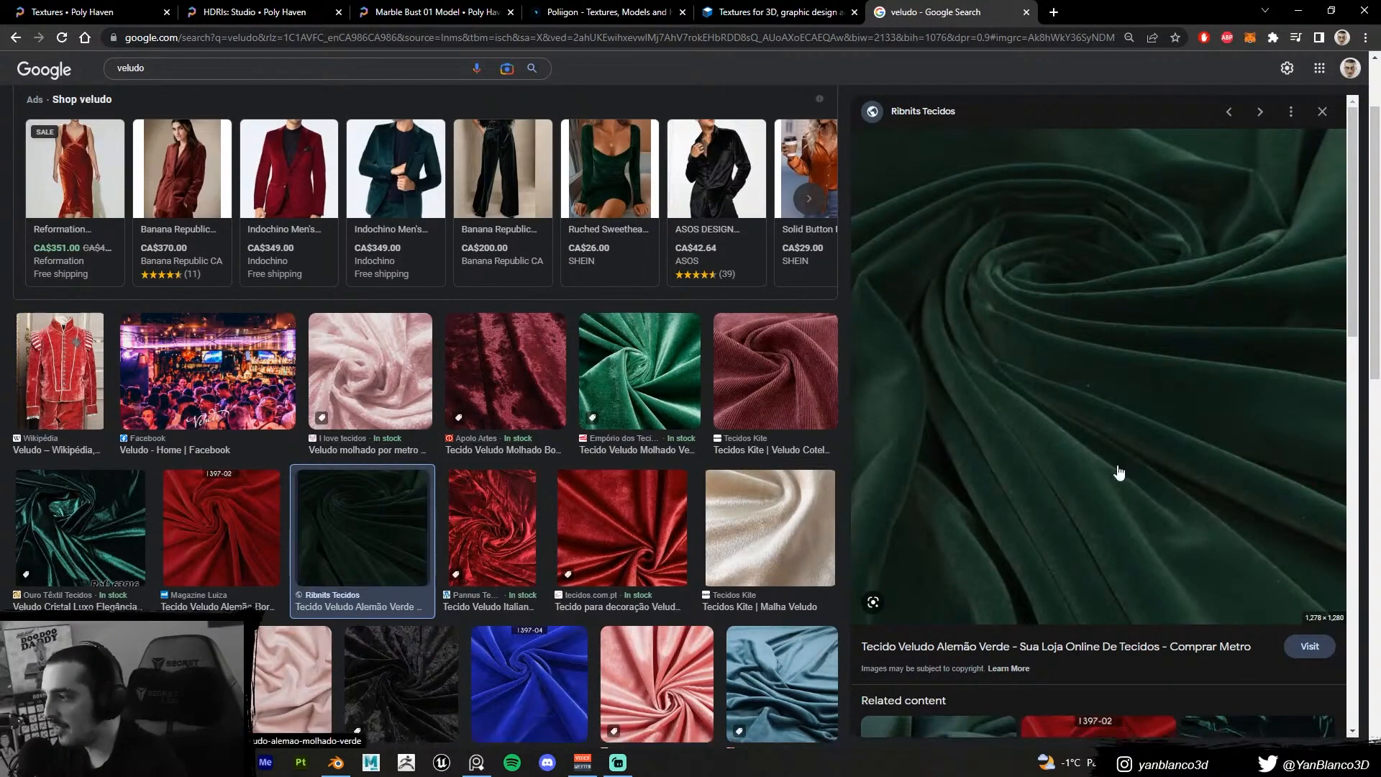
{"action": "scroll", "coordinate": [1119, 473], "scroll_direction": "up", "scroll_amount": 1}
{"action": "left_click", "coordinate": [620, 585]}
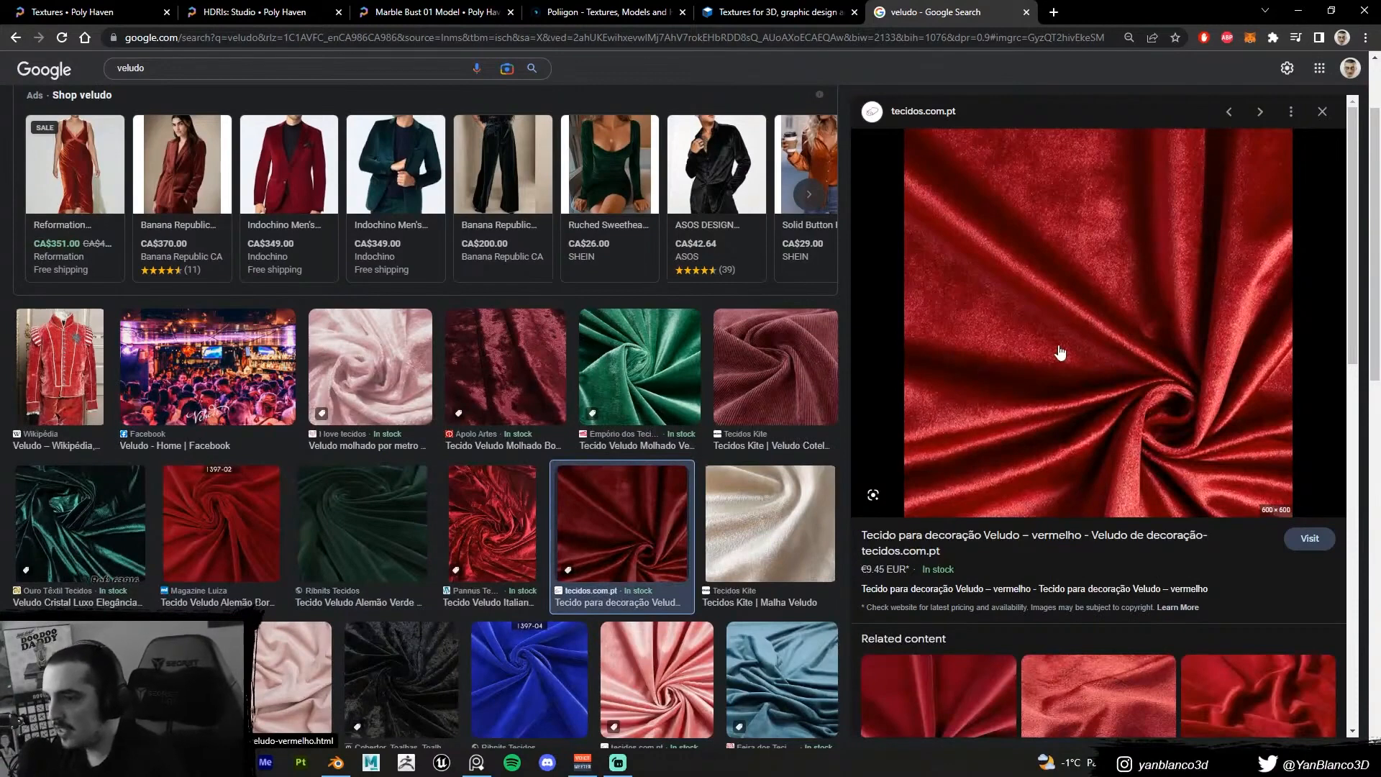
Alternate between Blender and the velvet photos to compare the sheen with Suzanne's fabric, and review the shader node graph
{"action": "key", "text": "alt+Tab"}
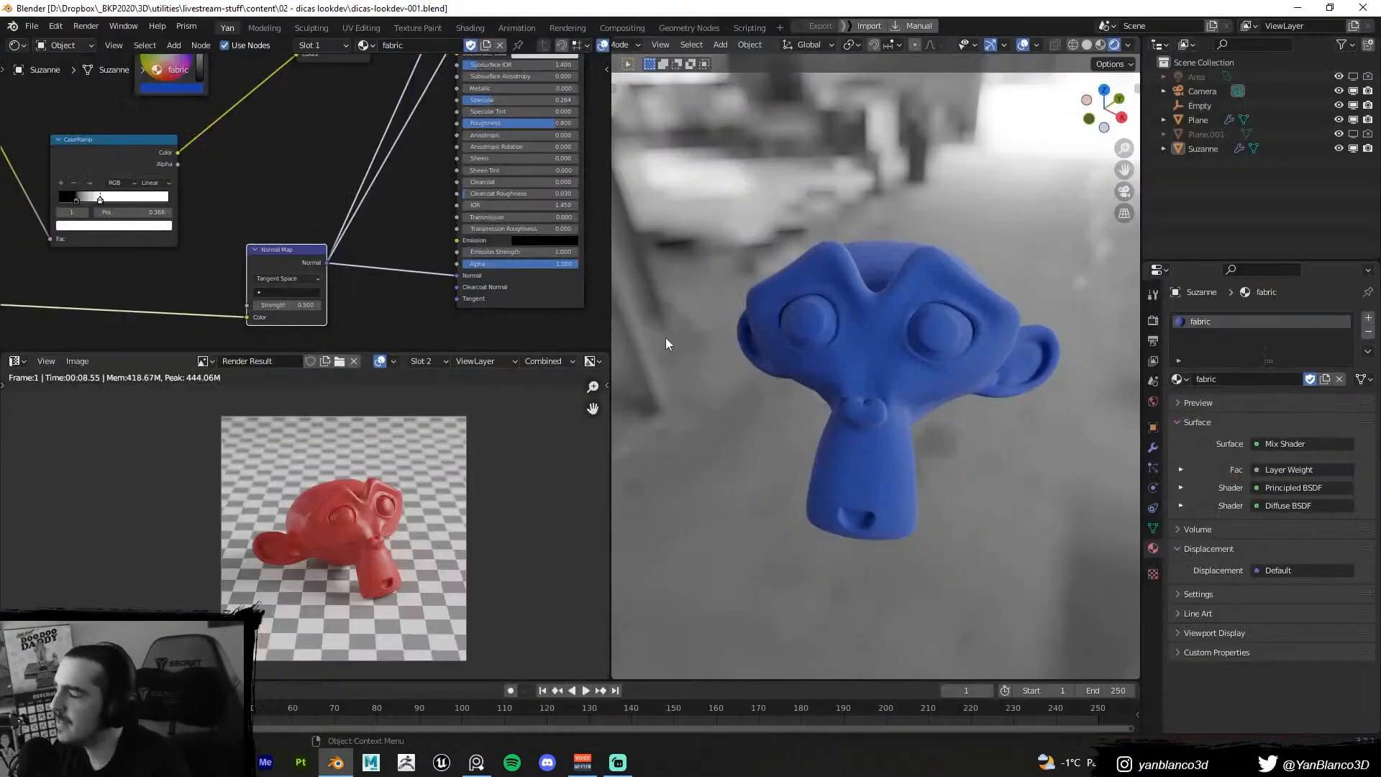
{"action": "key", "text": "alt+Tab"}
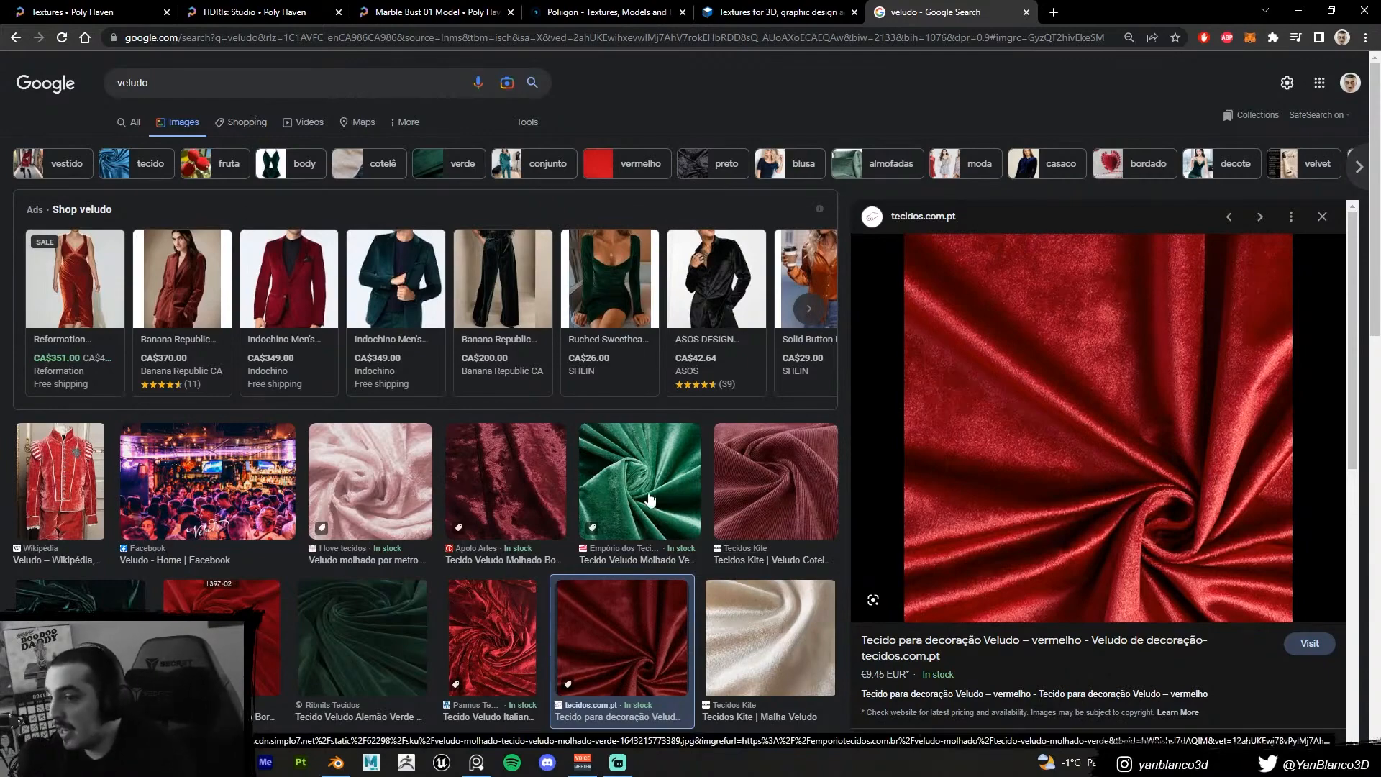
{"action": "scroll", "coordinate": [653, 464], "scroll_direction": "down", "scroll_amount": 4}
{"action": "key", "text": "alt+Tab"}
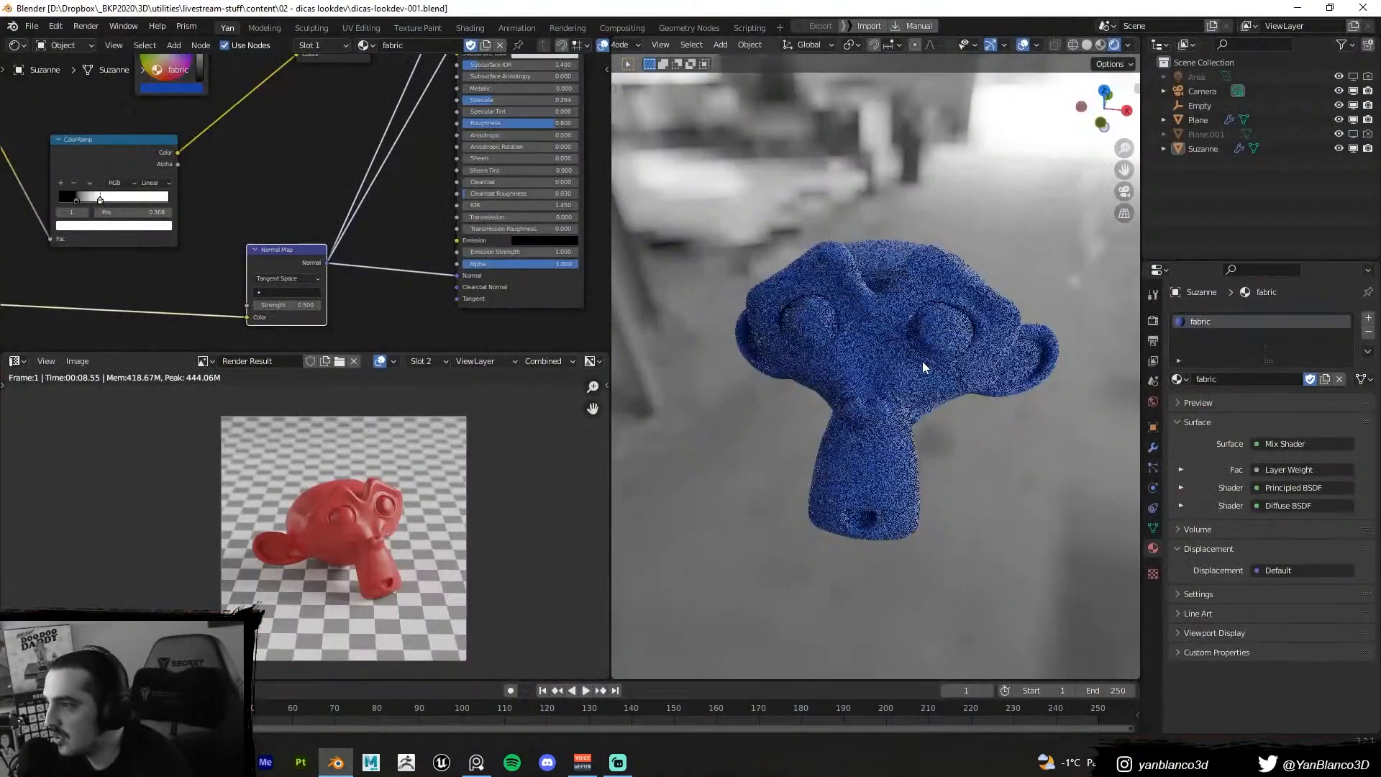
{"action": "scroll", "coordinate": [326, 180], "scroll_direction": "down", "scroll_amount": 1}
{"action": "middle_click_drag", "start_coordinate": [343, 144], "coordinate": [334, 262]}
{"action": "scroll", "coordinate": [371, 208], "scroll_direction": "down", "scroll_amount": 1}
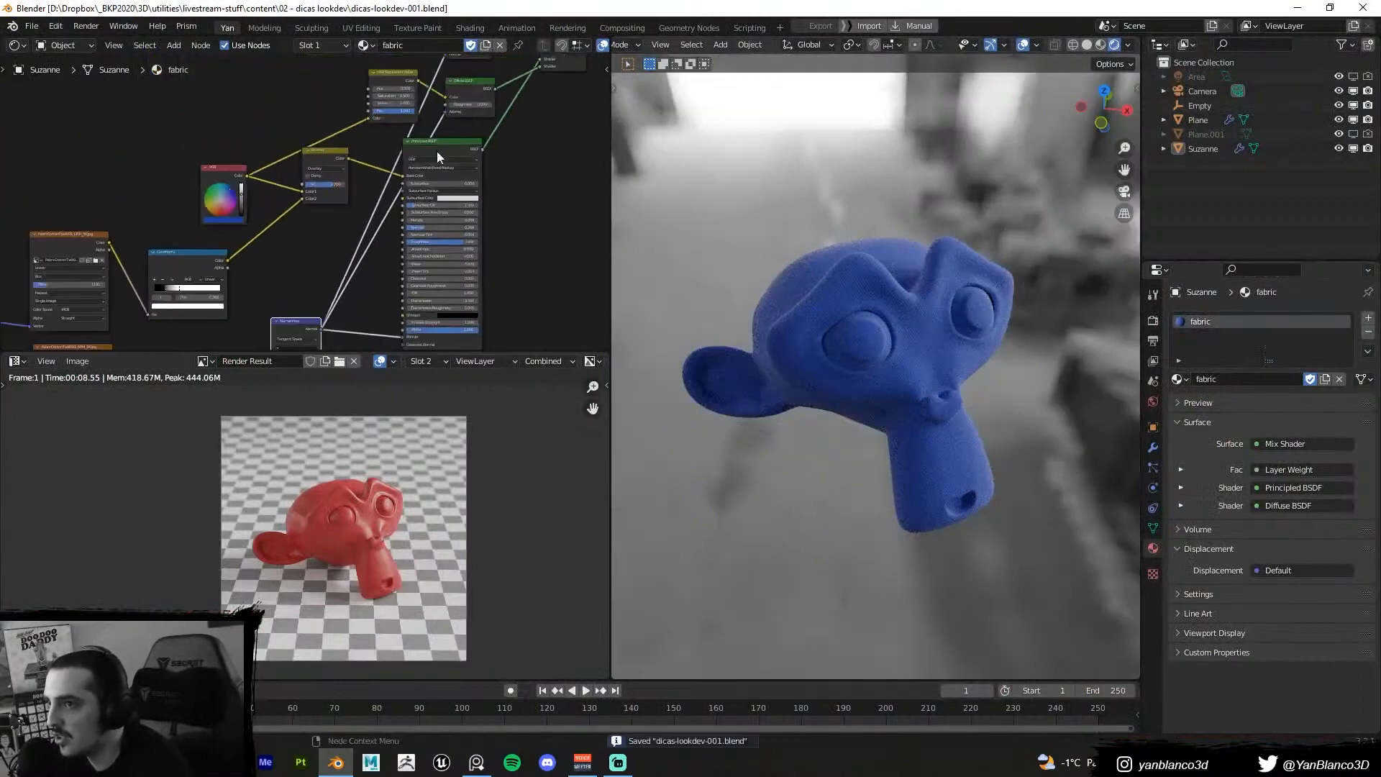
{"action": "middle_click_drag", "start_coordinate": [518, 122], "coordinate": [469, 222]}
{"action": "middle_click_drag", "start_coordinate": [256, 197], "coordinate": [304, 203]}
Switch to YouTube's "velvet shader" results, open the Arnold for Maya fabric shader tutorial, and skim its velvet setup and remap curve
{"action": "key", "text": "alt+Tab"}
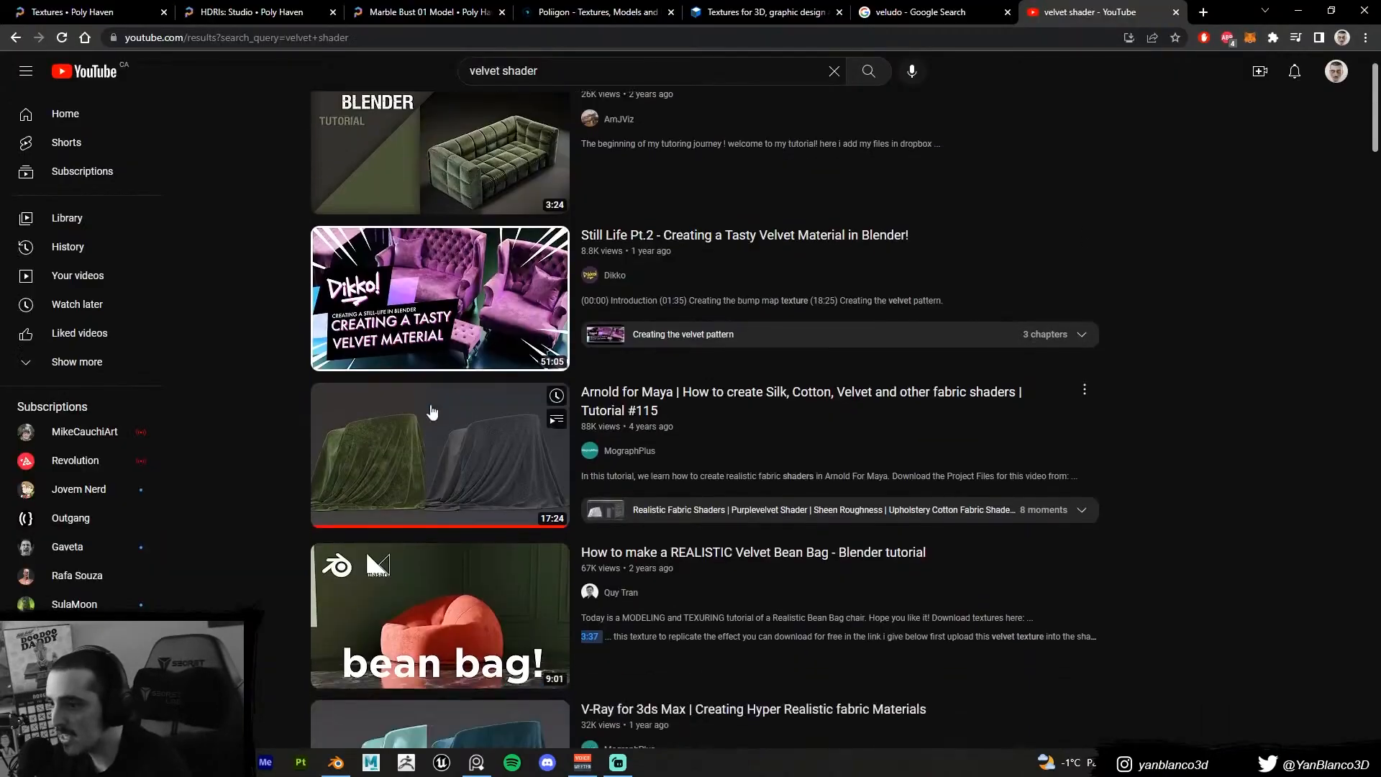
{"action": "left_click", "coordinate": [432, 432]}
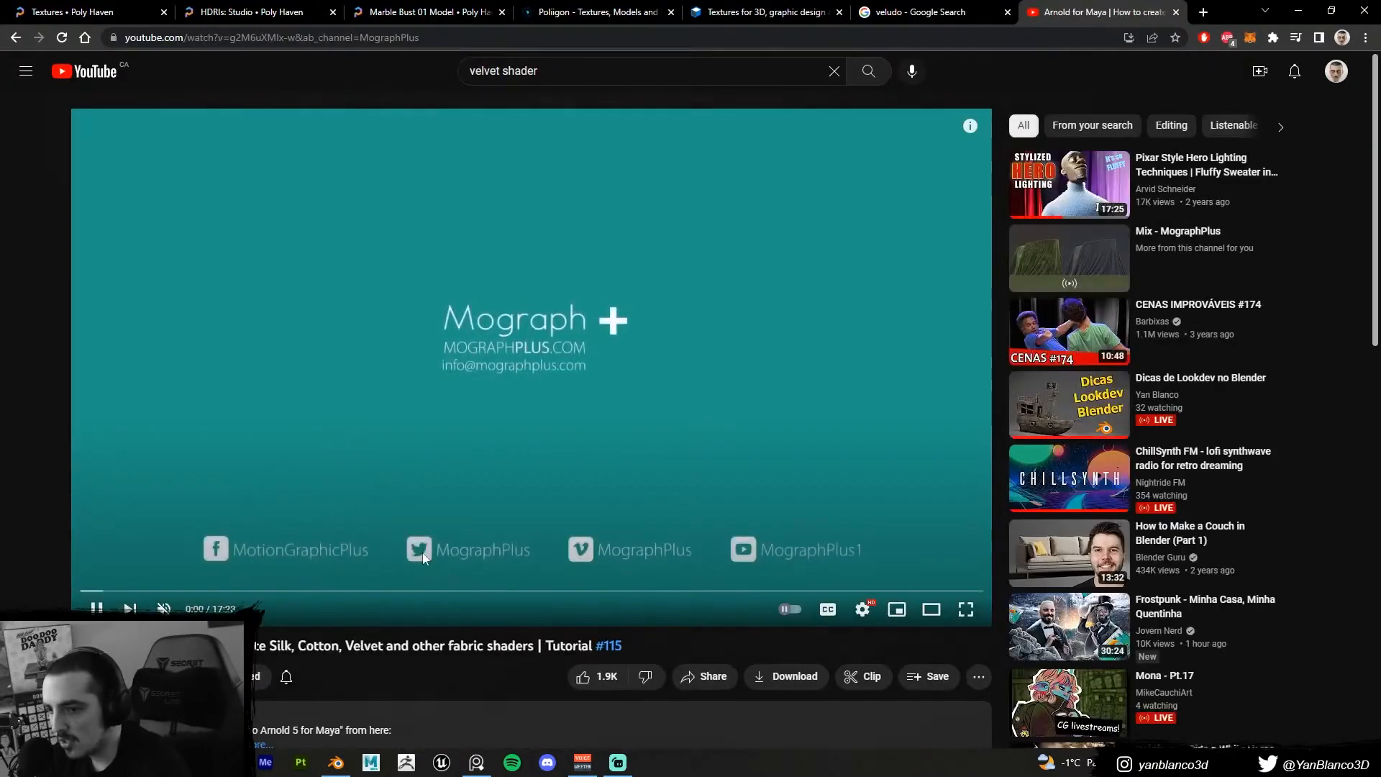
{"action": "left_click_drag", "start_coordinate": [421, 591], "coordinate": [460, 574]}
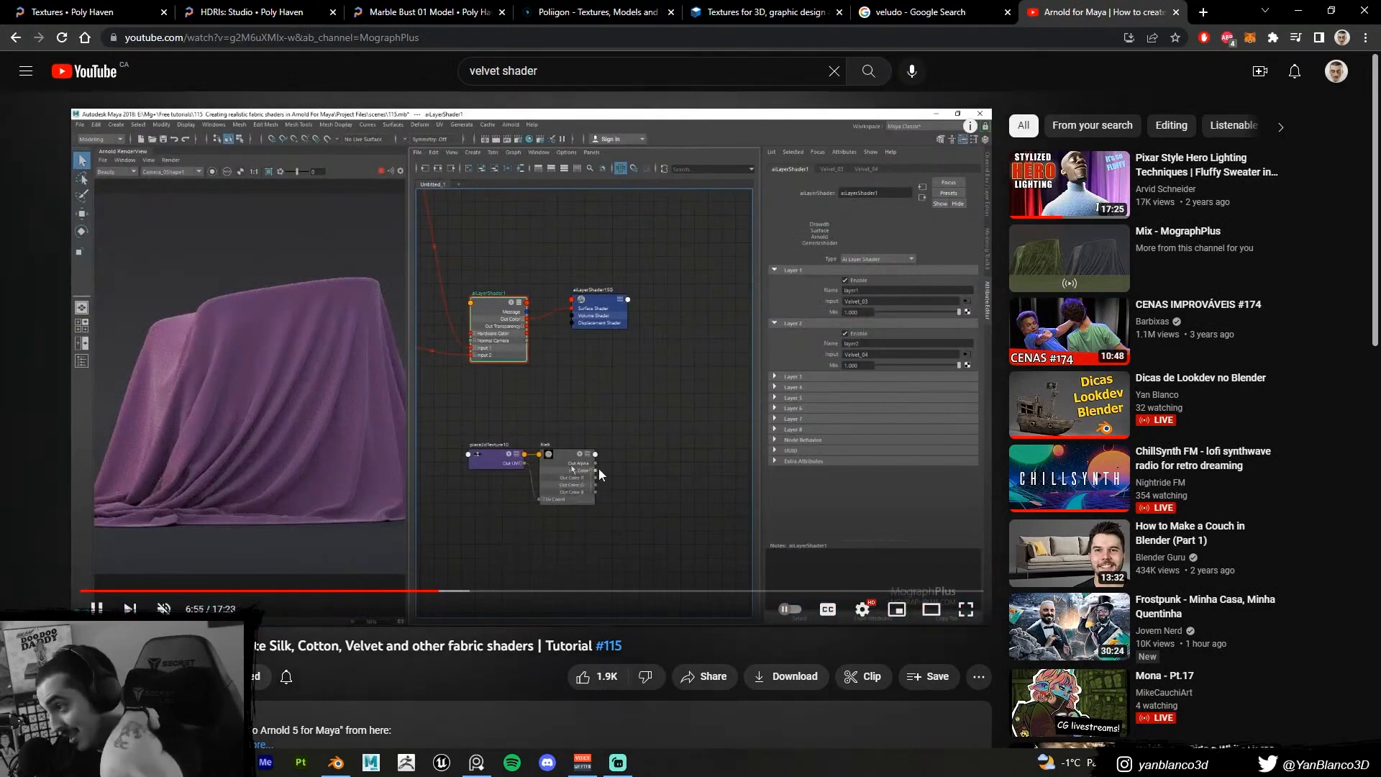
{"action": "left_click", "coordinate": [599, 470]}
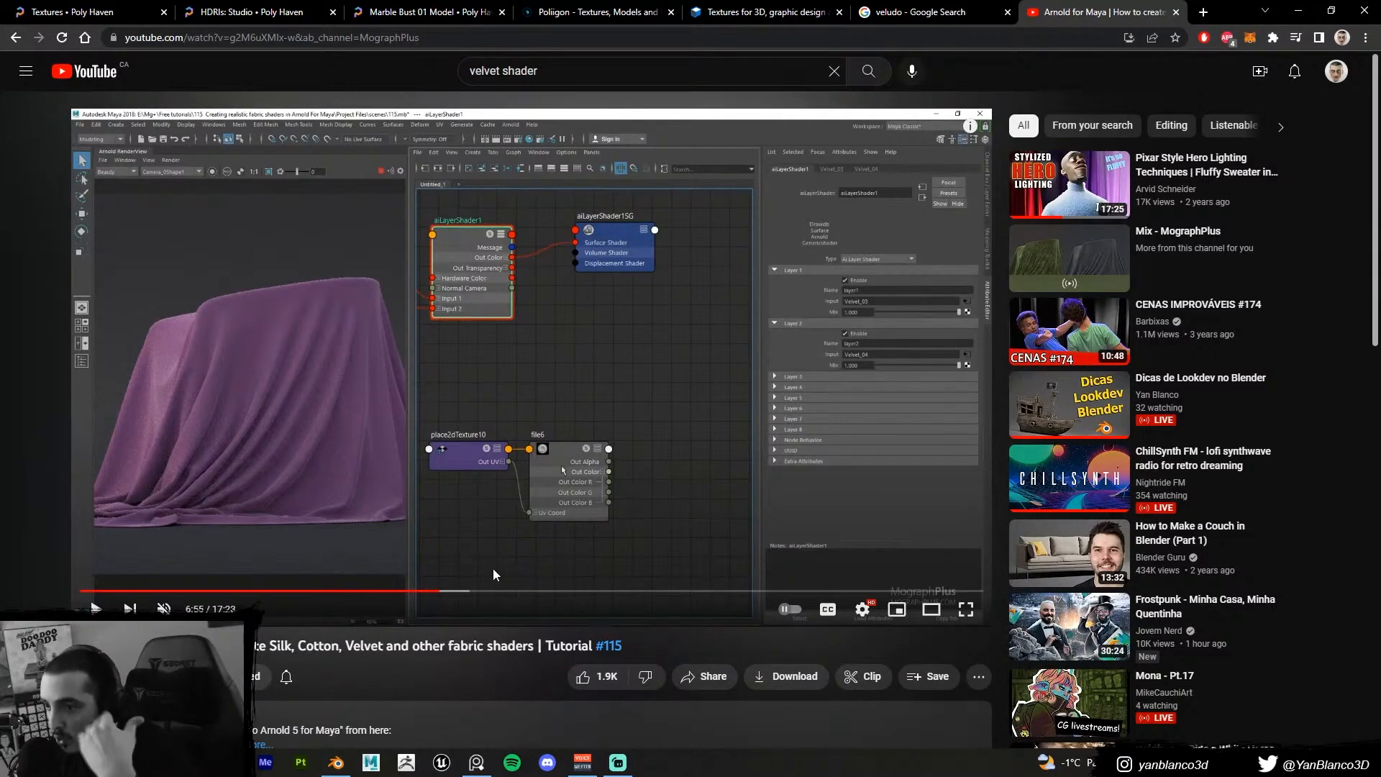
{"action": "left_click_drag", "start_coordinate": [472, 597], "coordinate": [639, 594]}
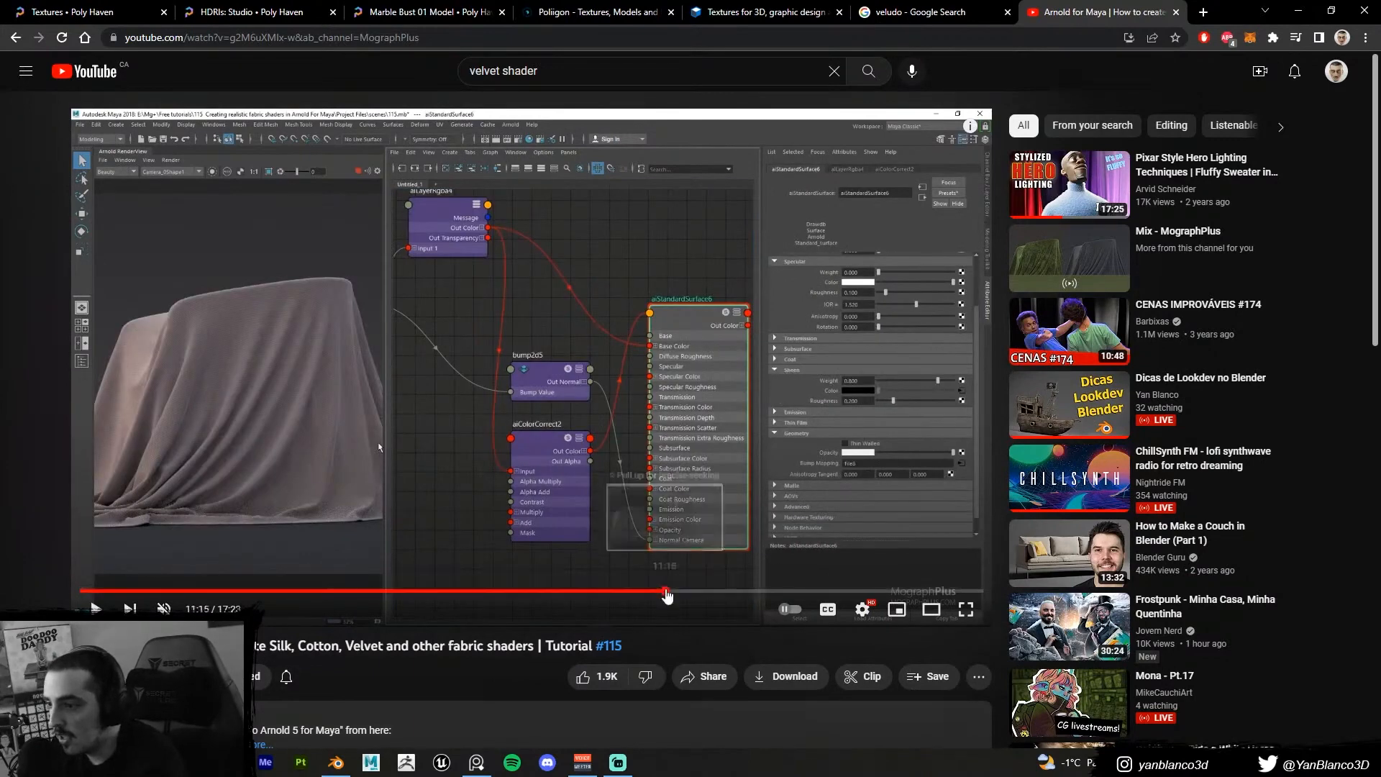
{"action": "left_click_drag", "start_coordinate": [666, 591], "coordinate": [735, 591]}
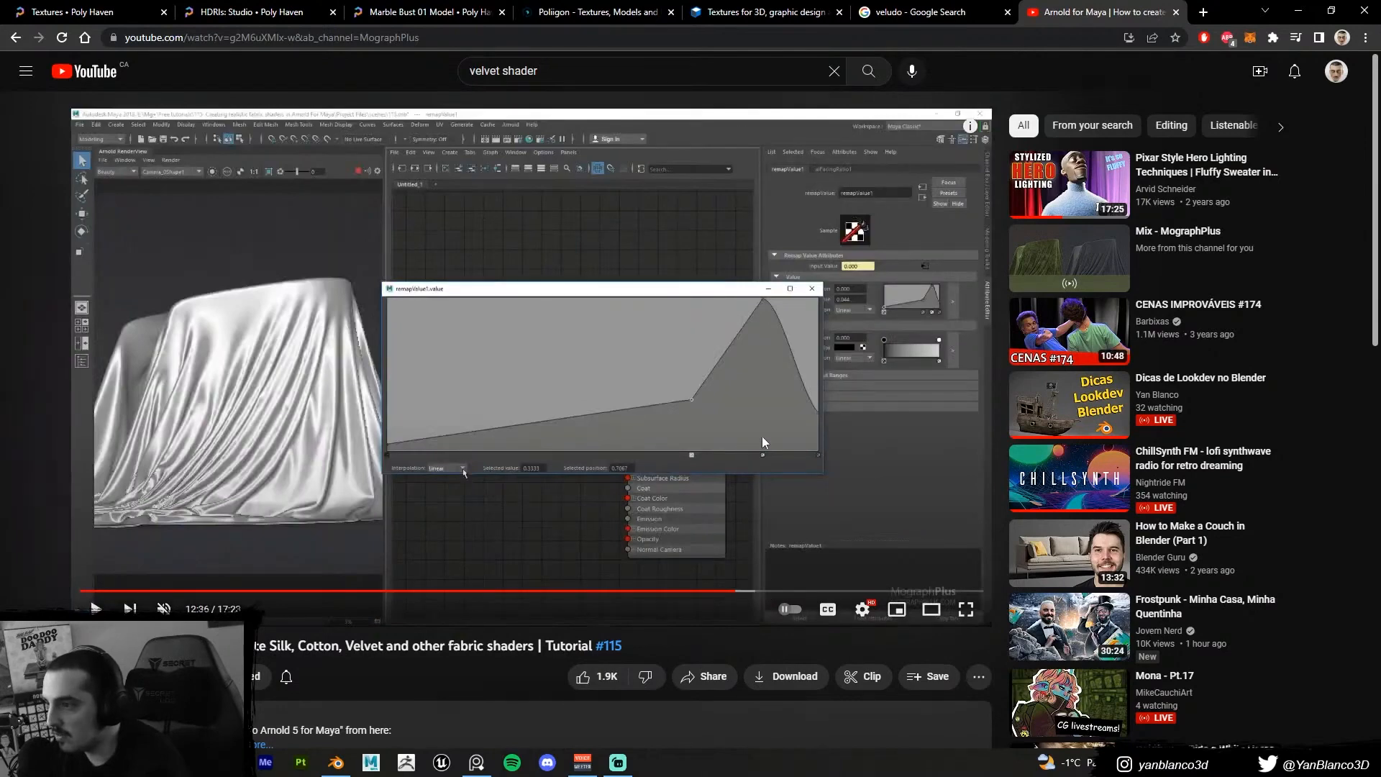
{"action": "left_click", "coordinate": [754, 591]}
{"action": "left_click_drag", "start_coordinate": [753, 592], "coordinate": [763, 591]}
Return to Blender, insert an Invert node between Layer Weight and RGB Curves, and preview the Invert output on Suzanne
{"action": "key", "text": "alt+Tab"}
{"action": "type", "text": "inve"}
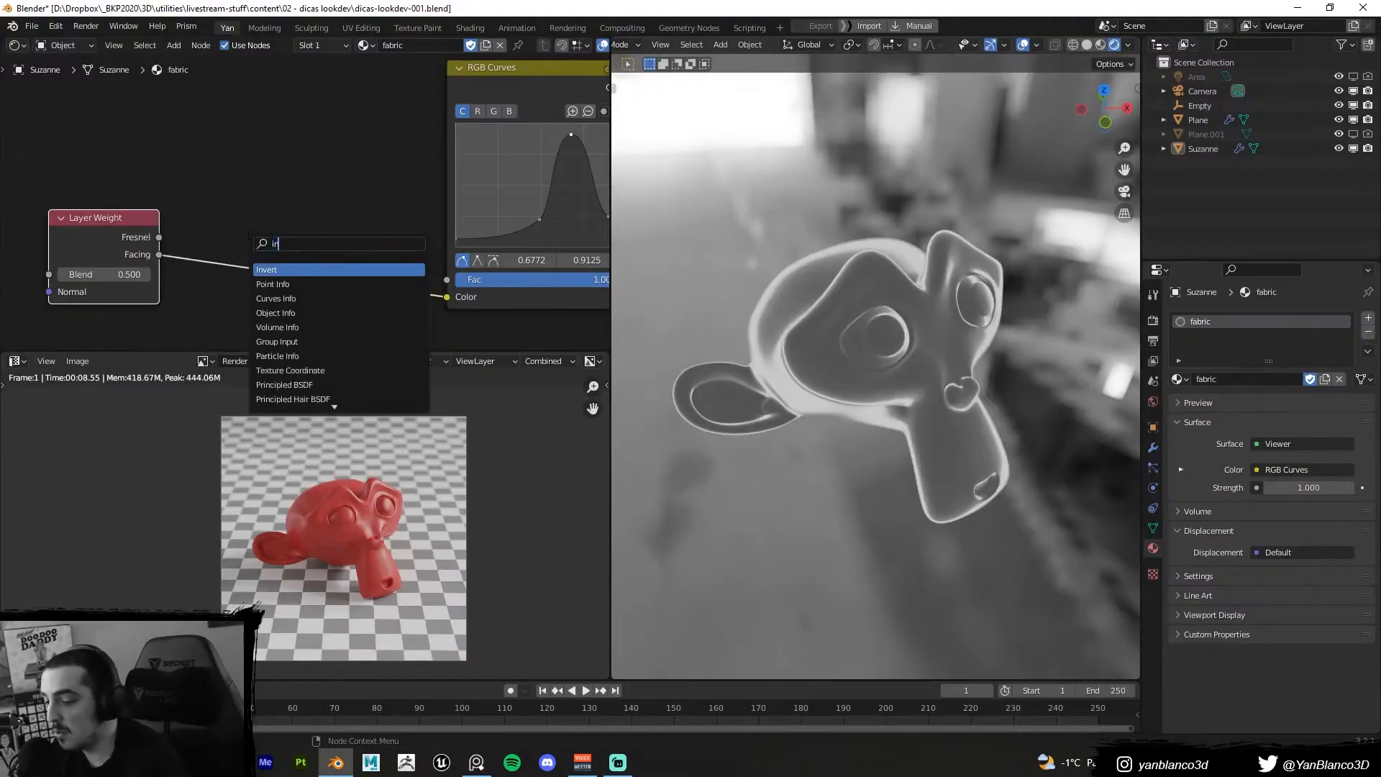
{"action": "key", "text": "Return"}
{"action": "left_click", "coordinate": [275, 251]}
{"action": "scroll", "coordinate": [877, 362], "scroll_direction": "down", "scroll_amount": 2}
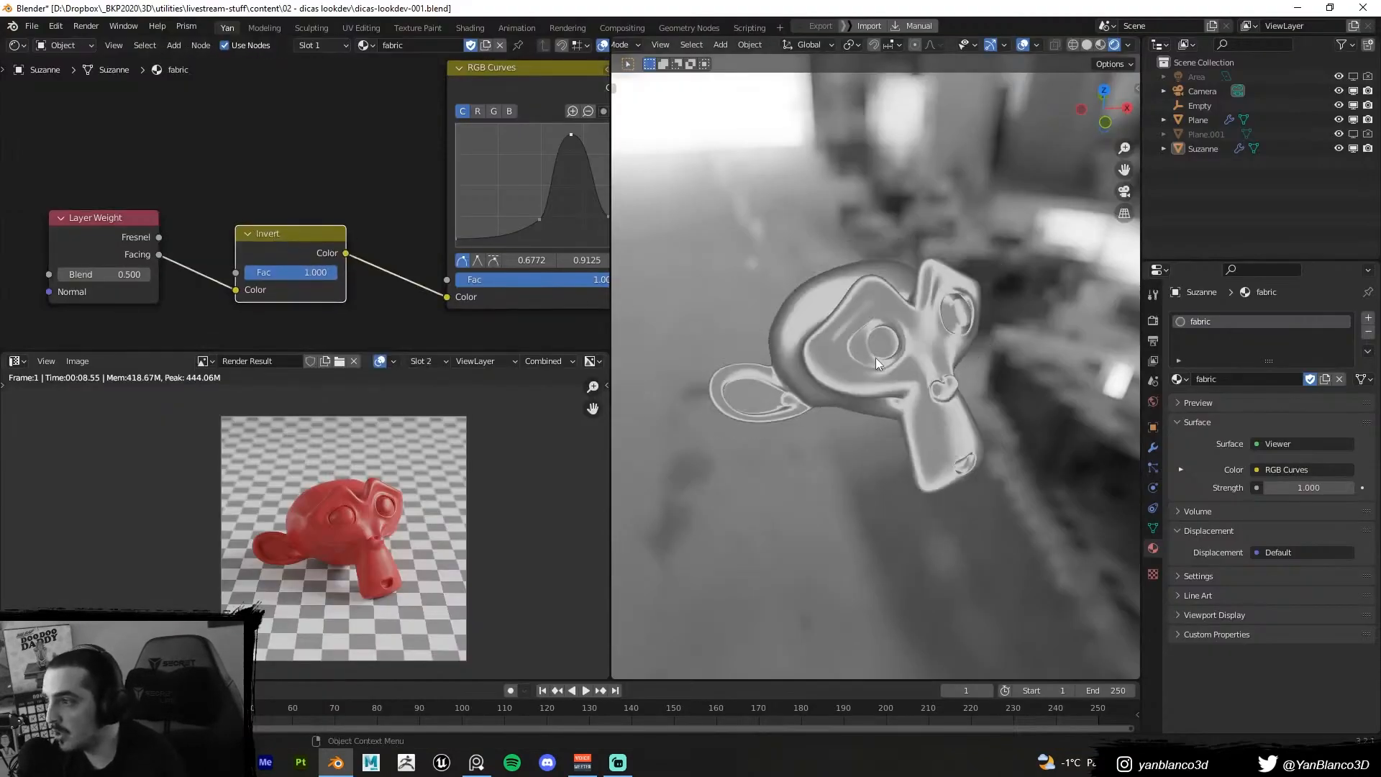
{"action": "left_click", "coordinate": [308, 251], "text": "ctrl+shift"}
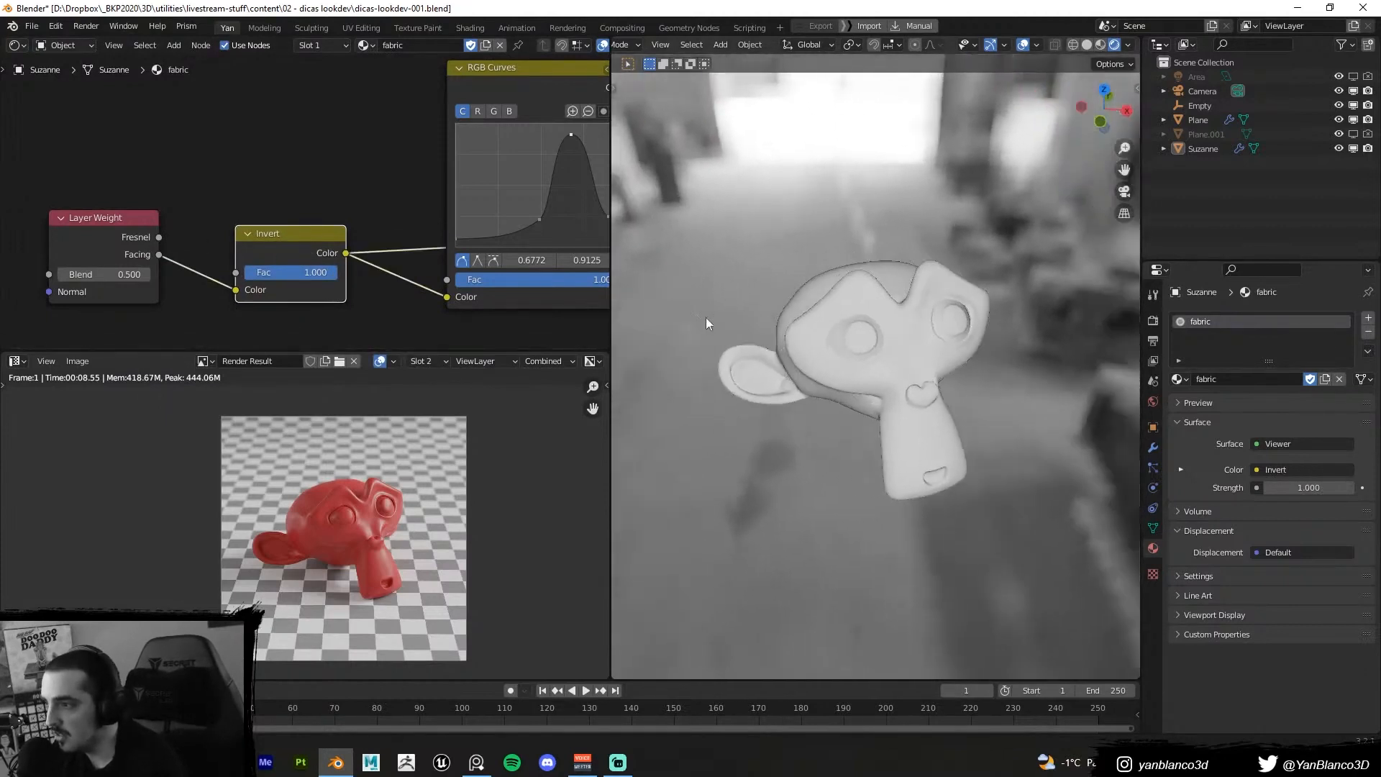
Preview RGB Curves on Suzanne, widen the node, and reshape its curve with the peak at about X 0.70, Y 0.925
{"action": "middle_click_drag", "start_coordinate": [552, 140], "coordinate": [414, 152]}
{"action": "left_click", "coordinate": [489, 206], "text": "ctrl+shift"}
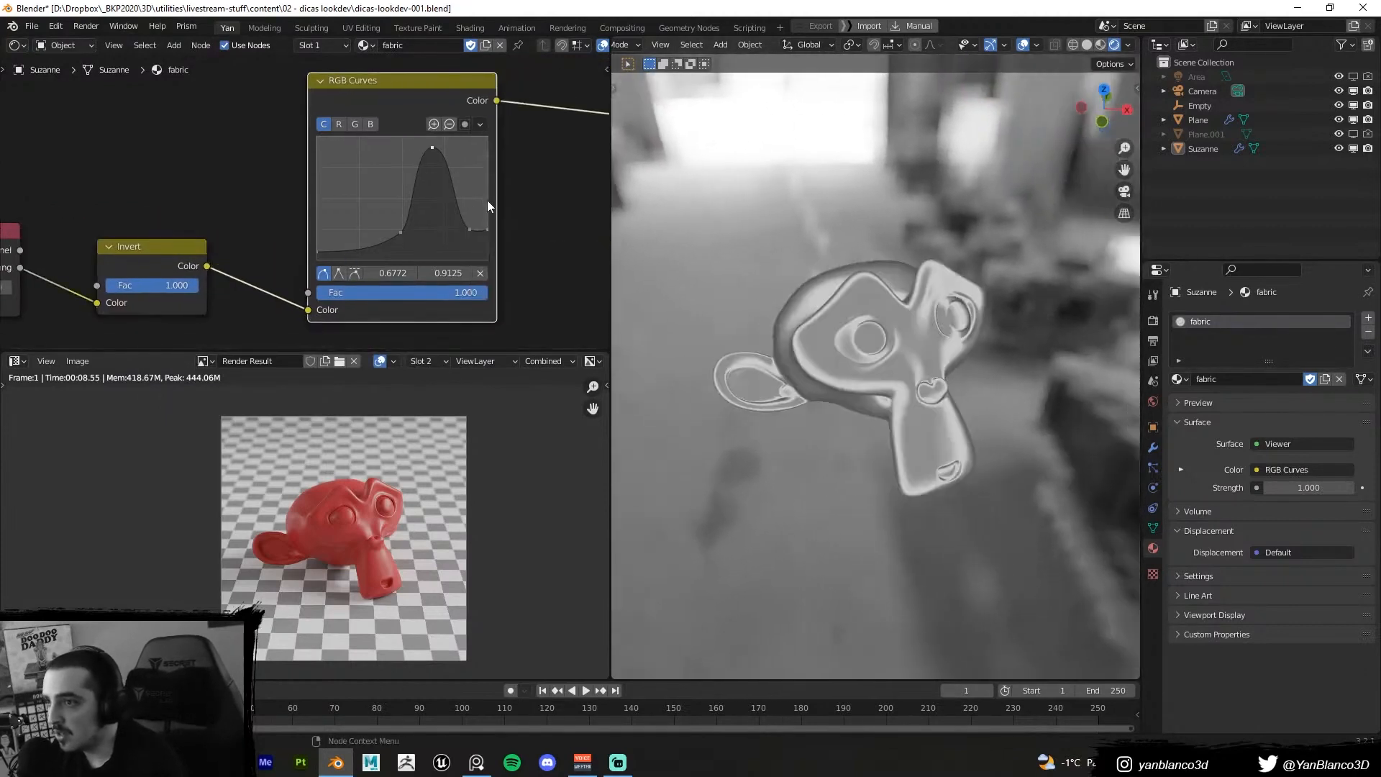
{"action": "left_click_drag", "start_coordinate": [494, 198], "coordinate": [607, 207]}
{"action": "middle_click_drag", "start_coordinate": [506, 205], "coordinate": [360, 217]}
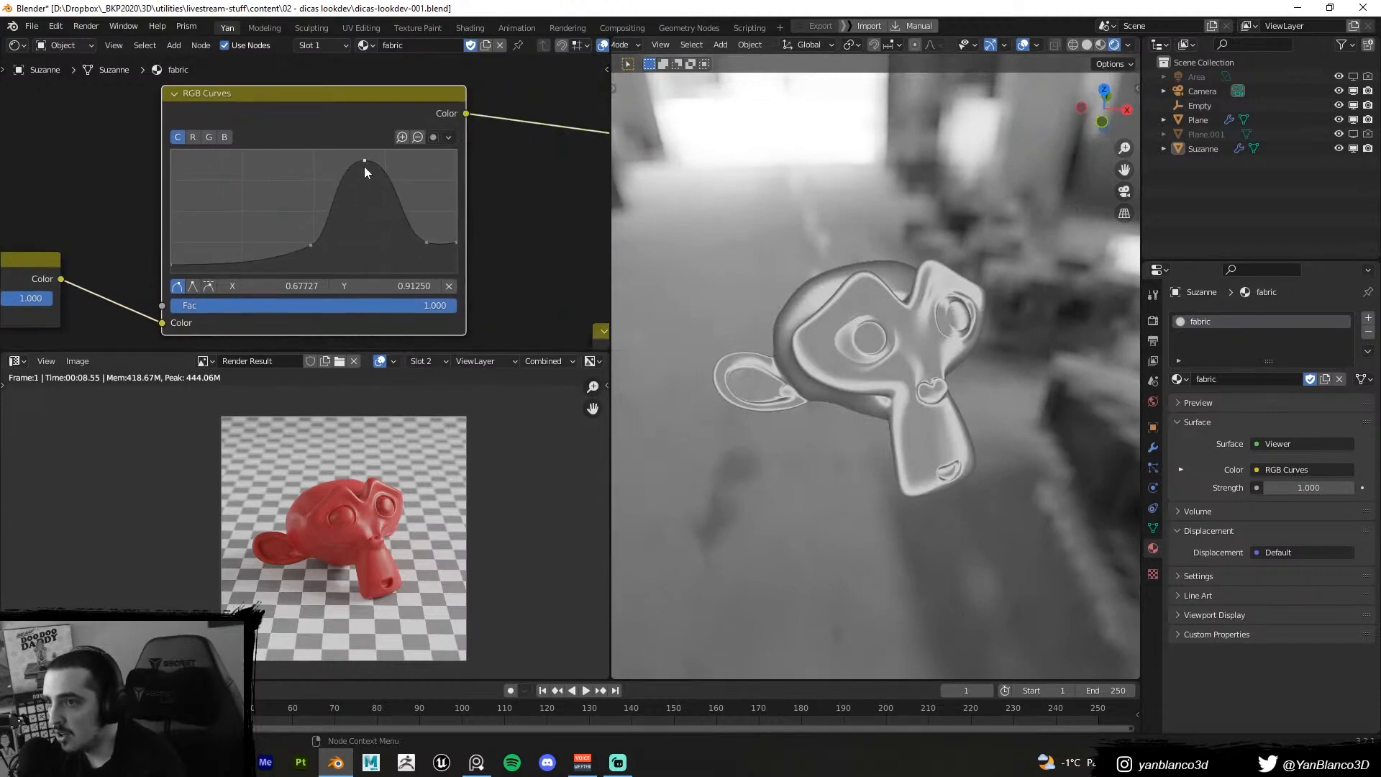
{"action": "left_click_drag", "start_coordinate": [428, 243], "coordinate": [428, 239]}
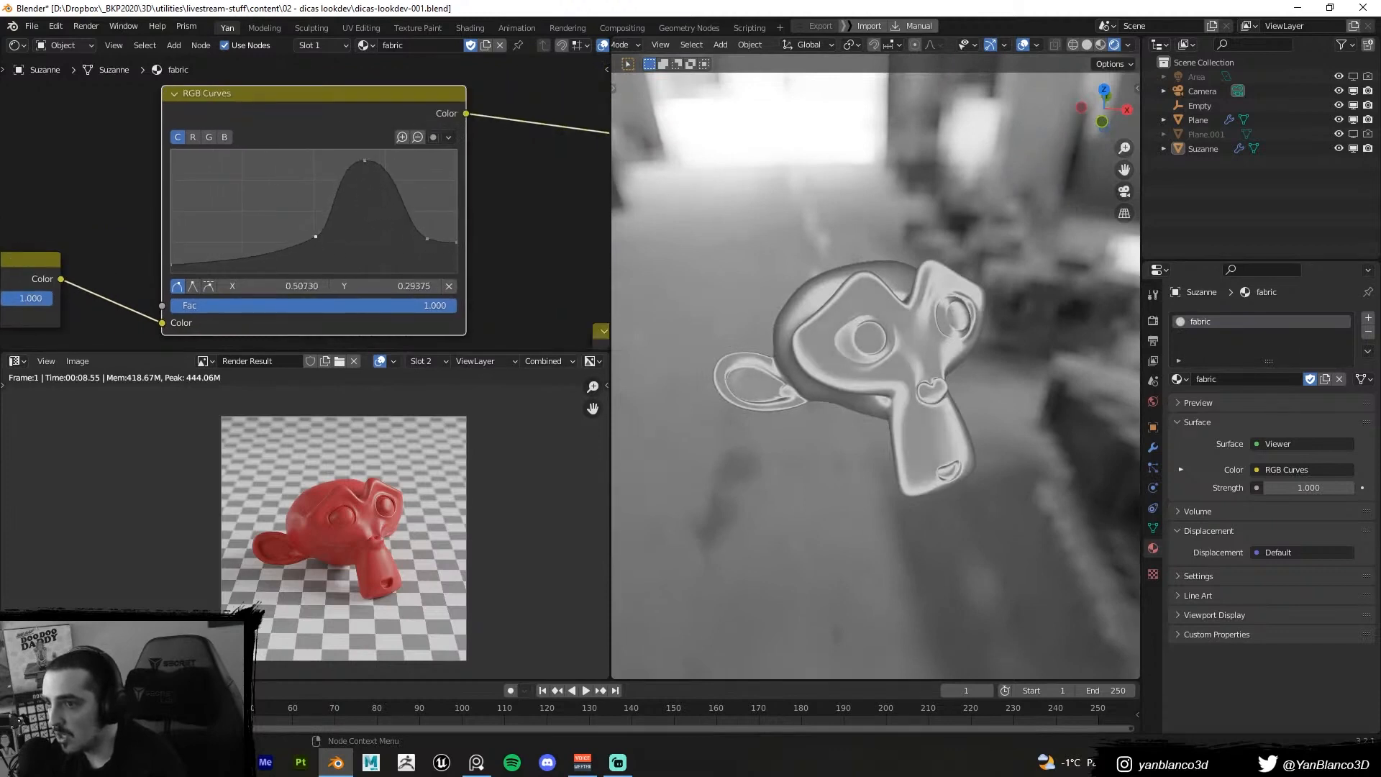
{"action": "left_click_drag", "start_coordinate": [316, 236], "coordinate": [321, 235]}
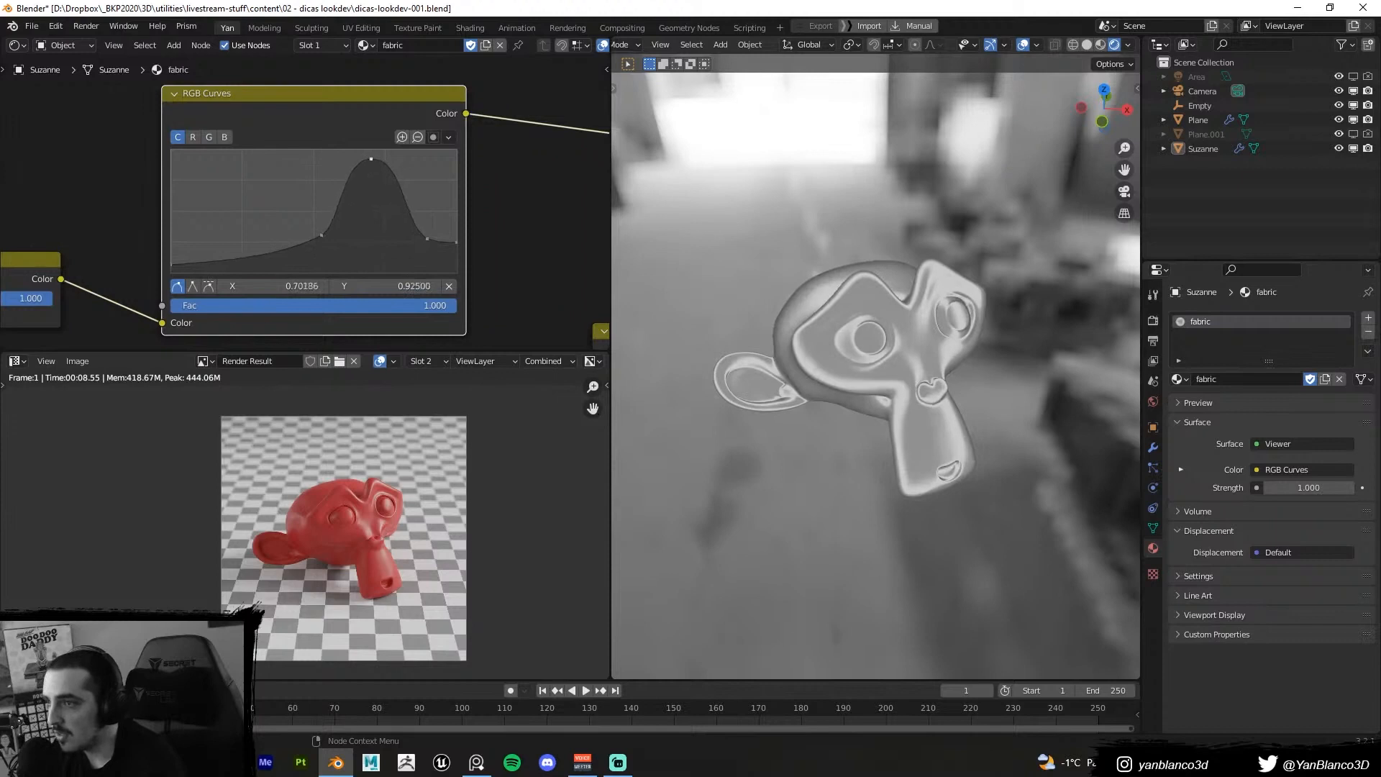
Duplicate the Diffuse BSDF node above the graph, feed its Color from RGB Curves, and preview the result on Suzanne
{"action": "scroll", "coordinate": [380, 177], "scroll_direction": "down", "scroll_amount": 6}
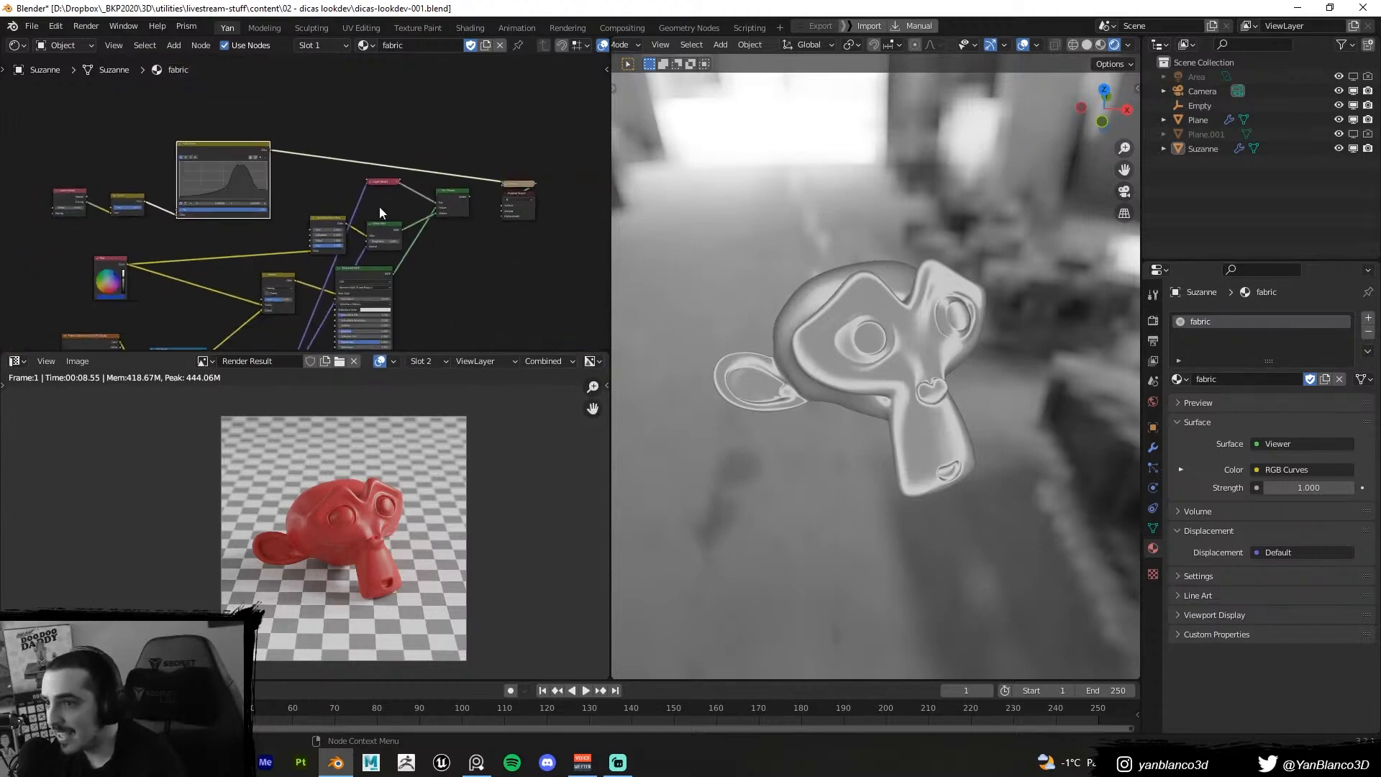
{"action": "middle_click_drag", "start_coordinate": [380, 213], "coordinate": [406, 251]}
{"action": "left_click", "coordinate": [410, 261]}
{"action": "key", "text": "shift+d"}
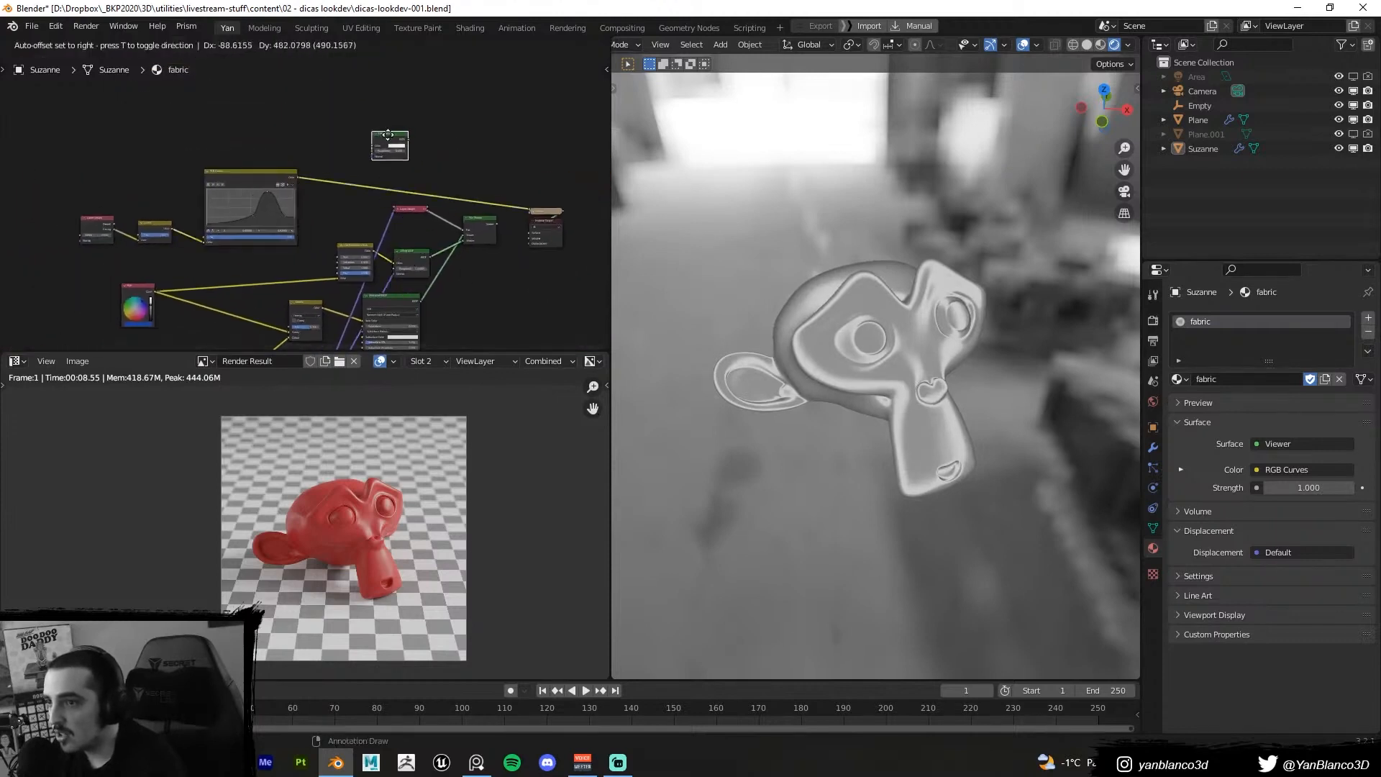
{"action": "left_click", "coordinate": [388, 141]}
{"action": "left_click_drag", "start_coordinate": [298, 184], "coordinate": [305, 180]}
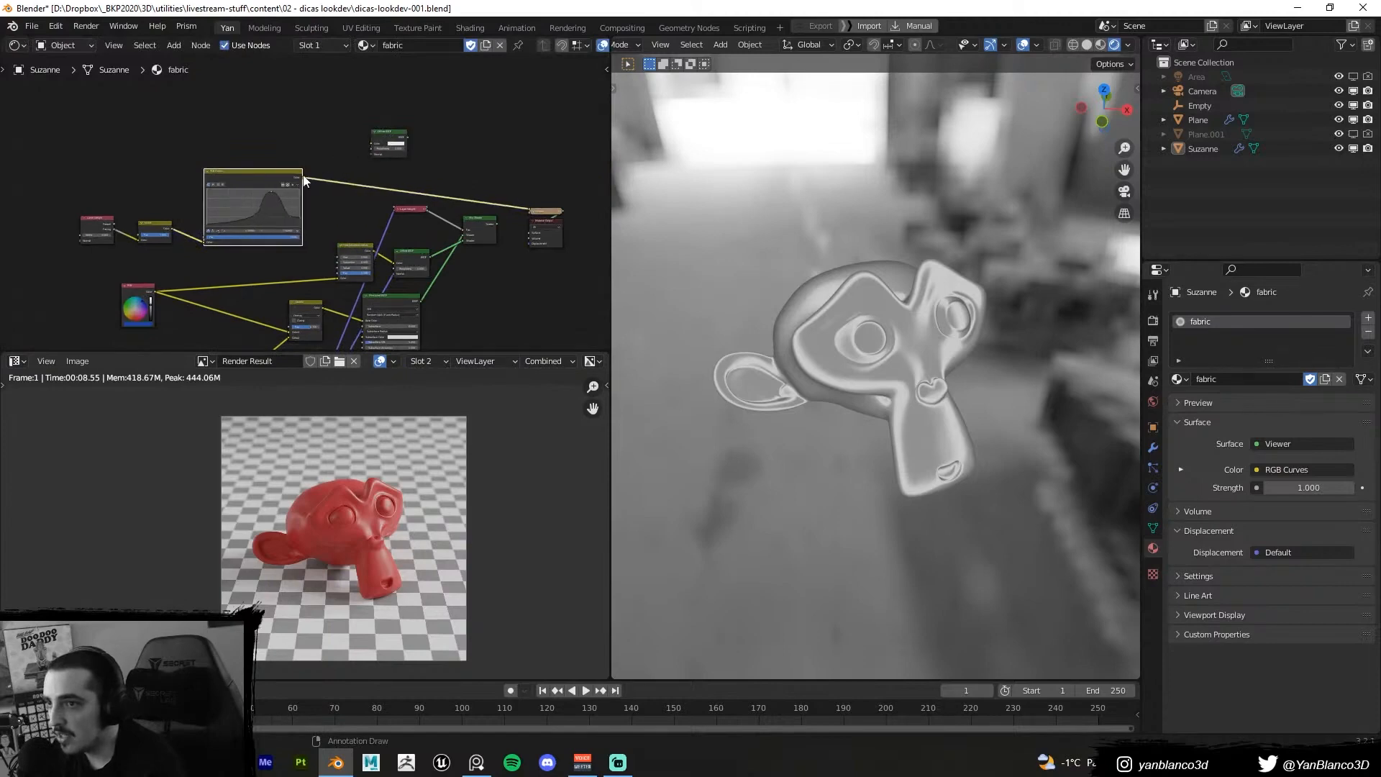
{"action": "left_click_drag", "start_coordinate": [370, 145], "coordinate": [373, 144]}
{"action": "left_click", "coordinate": [384, 141], "text": "ctrl+shift"}
{"action": "middle_click_drag", "start_coordinate": [748, 392], "coordinate": [944, 361]}
{"action": "scroll", "coordinate": [398, 157], "scroll_direction": "up", "scroll_amount": 4}
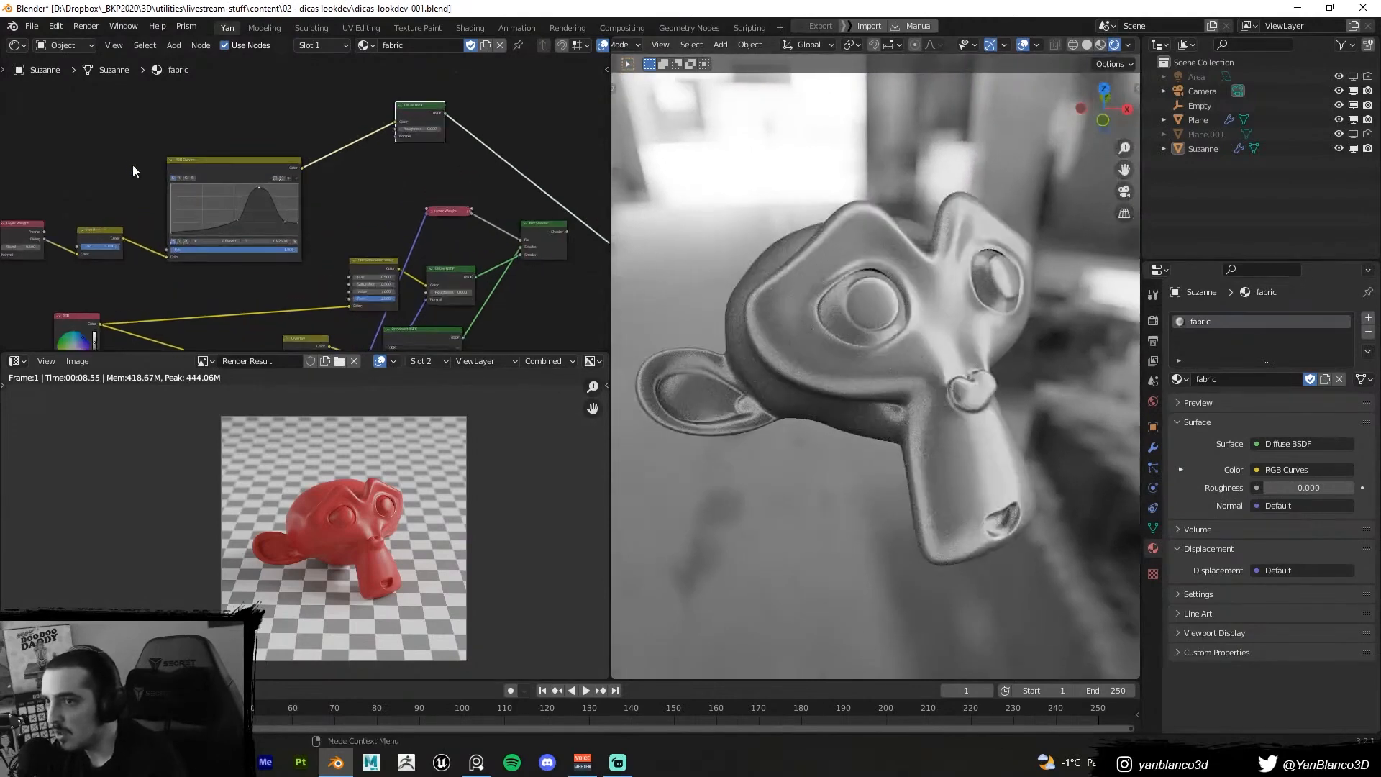
Reposition the Layer Weight, Invert and RGB Curves nodes together beside the duplicated Diffuse BSDF
{"action": "scroll", "coordinate": [129, 161], "scroll_direction": "down", "scroll_amount": 3}
{"action": "middle_click_drag", "start_coordinate": [113, 148], "coordinate": [173, 155]}
{"action": "left_click_drag", "start_coordinate": [101, 128], "coordinate": [370, 273]}
{"action": "key", "text": "g"}
{"action": "left_click", "coordinate": [376, 194]}
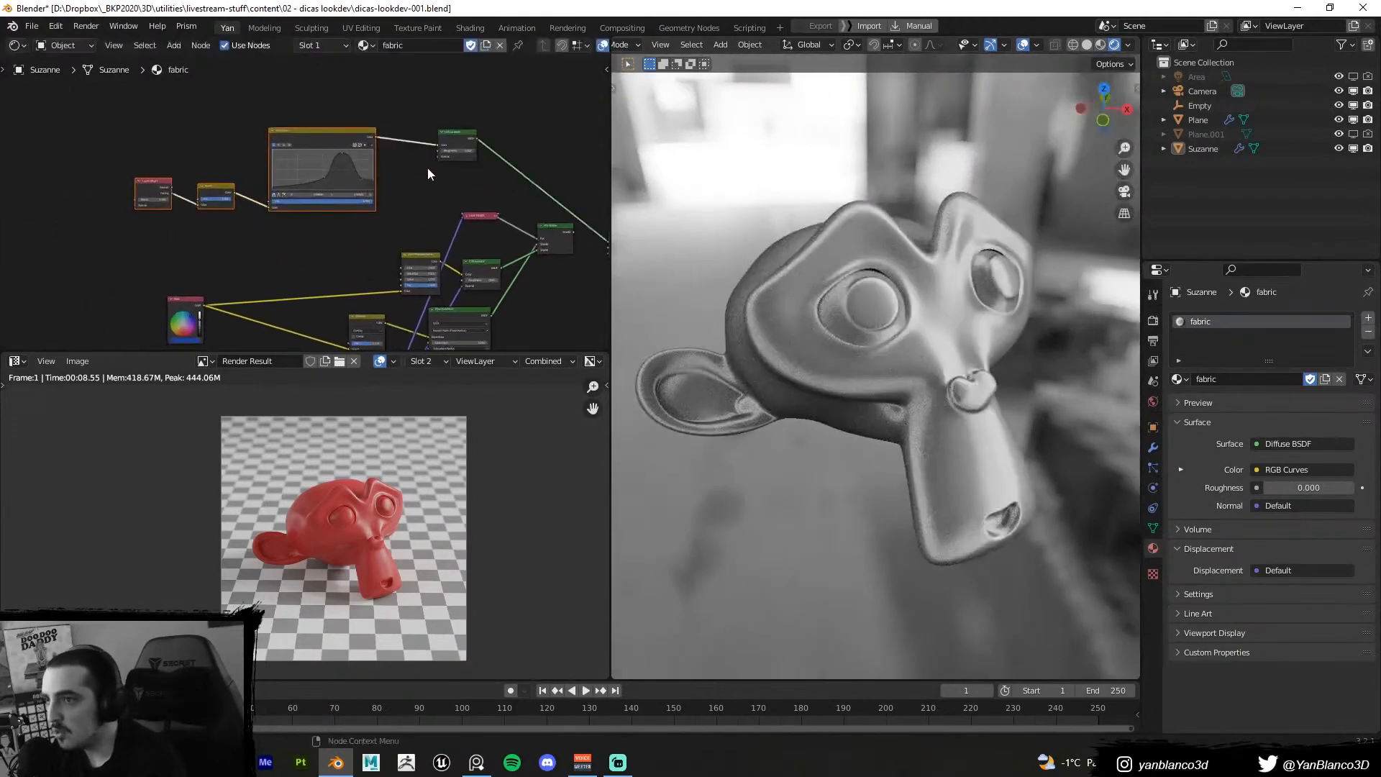
Disconnect RGB Curves from the duplicated Diffuse BSDF to compare the plain shading, and reconnect it to Color
{"action": "scroll", "coordinate": [430, 161], "scroll_direction": "up", "scroll_amount": 4}
{"action": "middle_click_drag", "start_coordinate": [430, 161], "coordinate": [391, 209]}
{"action": "left_click_drag", "start_coordinate": [398, 195], "coordinate": [377, 196]}
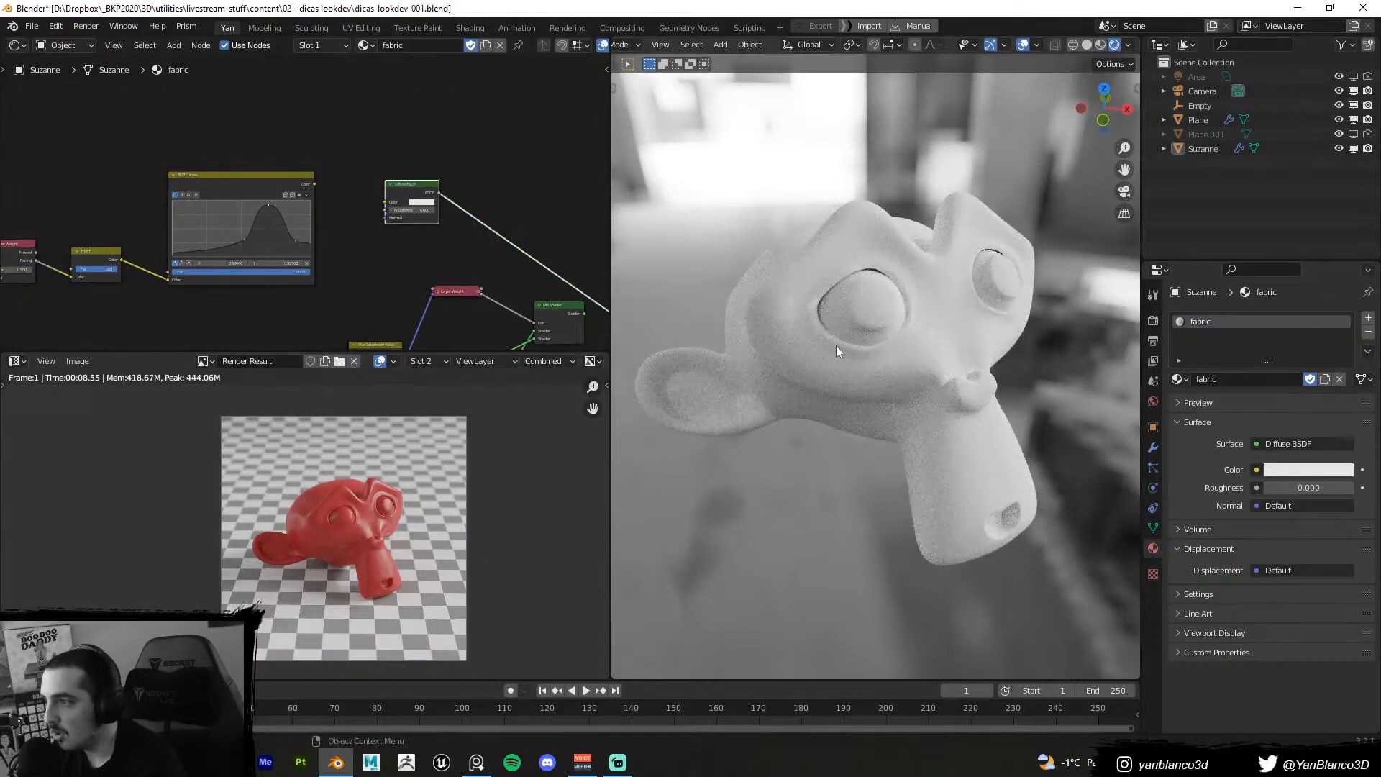
{"action": "scroll", "coordinate": [451, 252], "scroll_direction": "up", "scroll_amount": 2}
{"action": "middle_click_drag", "start_coordinate": [324, 192], "coordinate": [380, 175]}
{"action": "left_click_drag", "start_coordinate": [367, 168], "coordinate": [475, 186]}
Make room after RGB Curves, insert a MixRGB node between it and the Diffuse BSDF, and preview the mix output
{"action": "scroll", "coordinate": [476, 185], "scroll_direction": "down", "scroll_amount": 2}
{"action": "left_click_drag", "start_coordinate": [108, 153], "coordinate": [365, 269]}
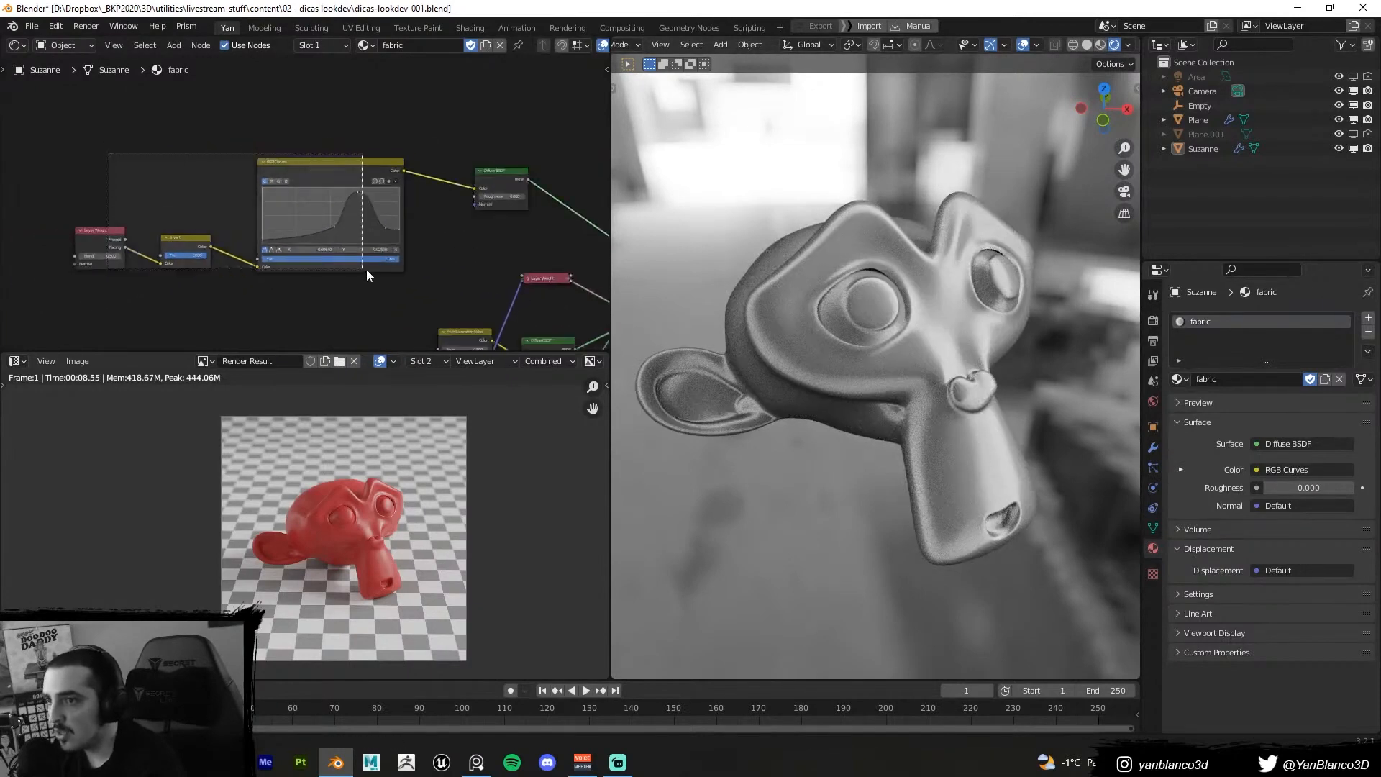
{"action": "key", "text": "g"}
{"action": "left_click", "coordinate": [243, 257]}
{"action": "key", "text": "shift+a"}
{"action": "type", "text": "mi"}
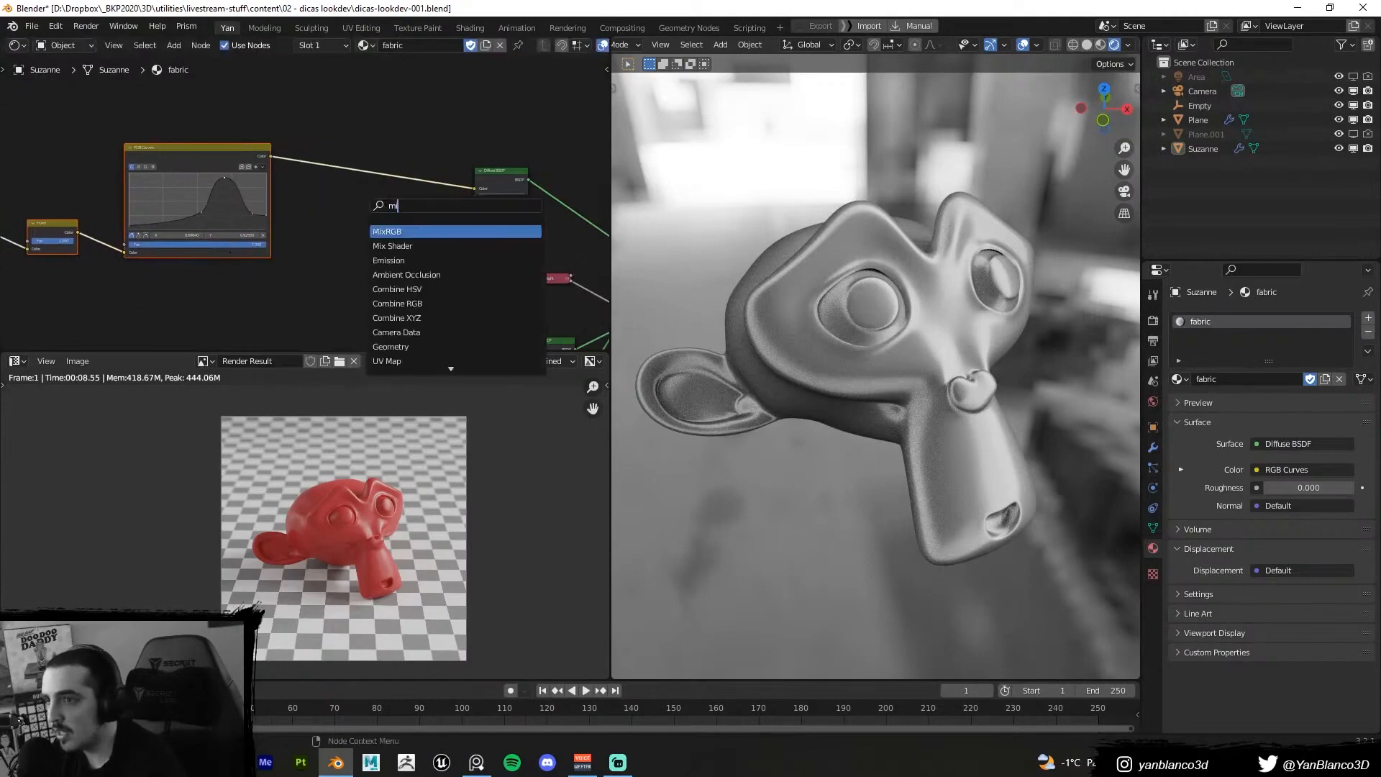
{"action": "left_click", "coordinate": [405, 232]}
{"action": "left_click", "coordinate": [406, 183]}
{"action": "left_click", "coordinate": [405, 183], "text": "ctrl+shift"}
Reroute RGB Curves into the Mix node's Color2 input and set the blend mode to Overlay
{"action": "scroll", "coordinate": [405, 183], "scroll_direction": "up", "scroll_amount": 4}
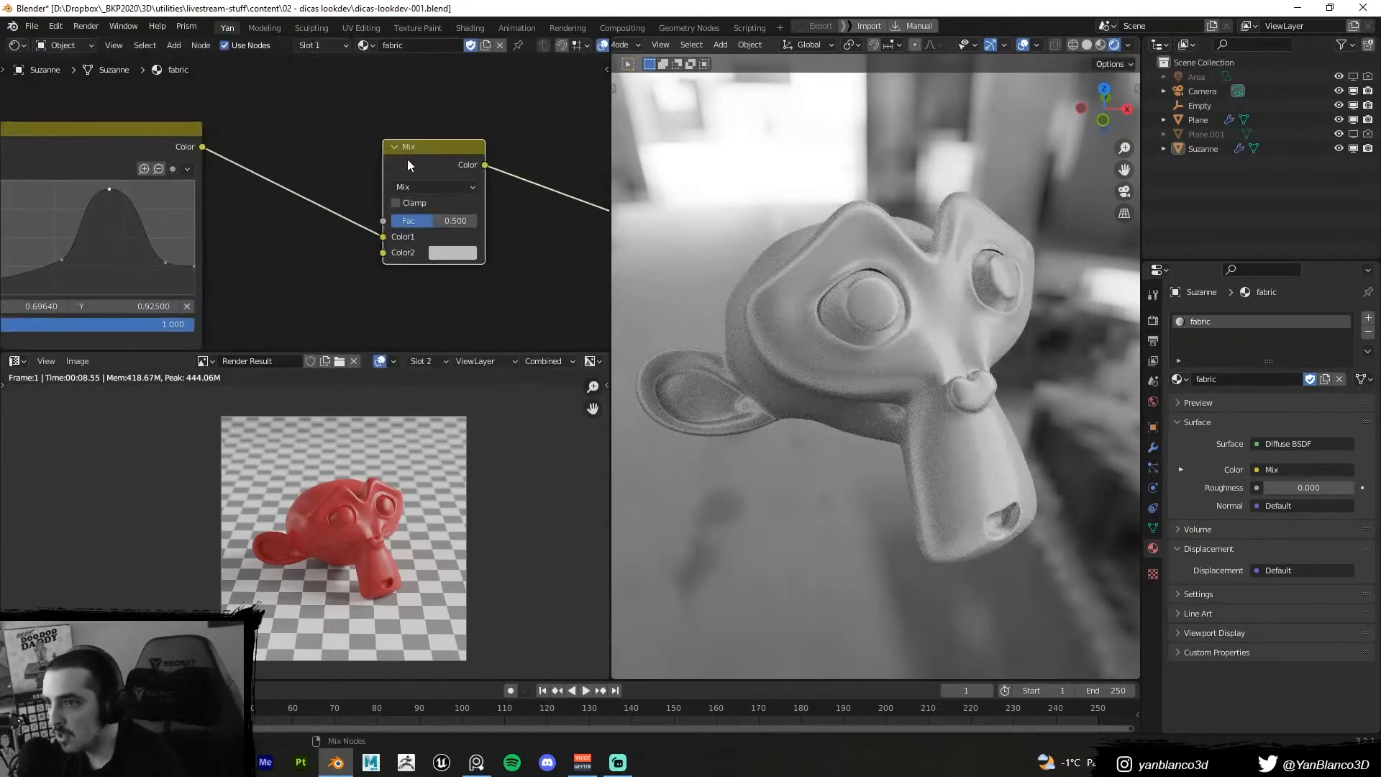
{"action": "left_click_drag", "start_coordinate": [383, 236], "coordinate": [387, 251]}
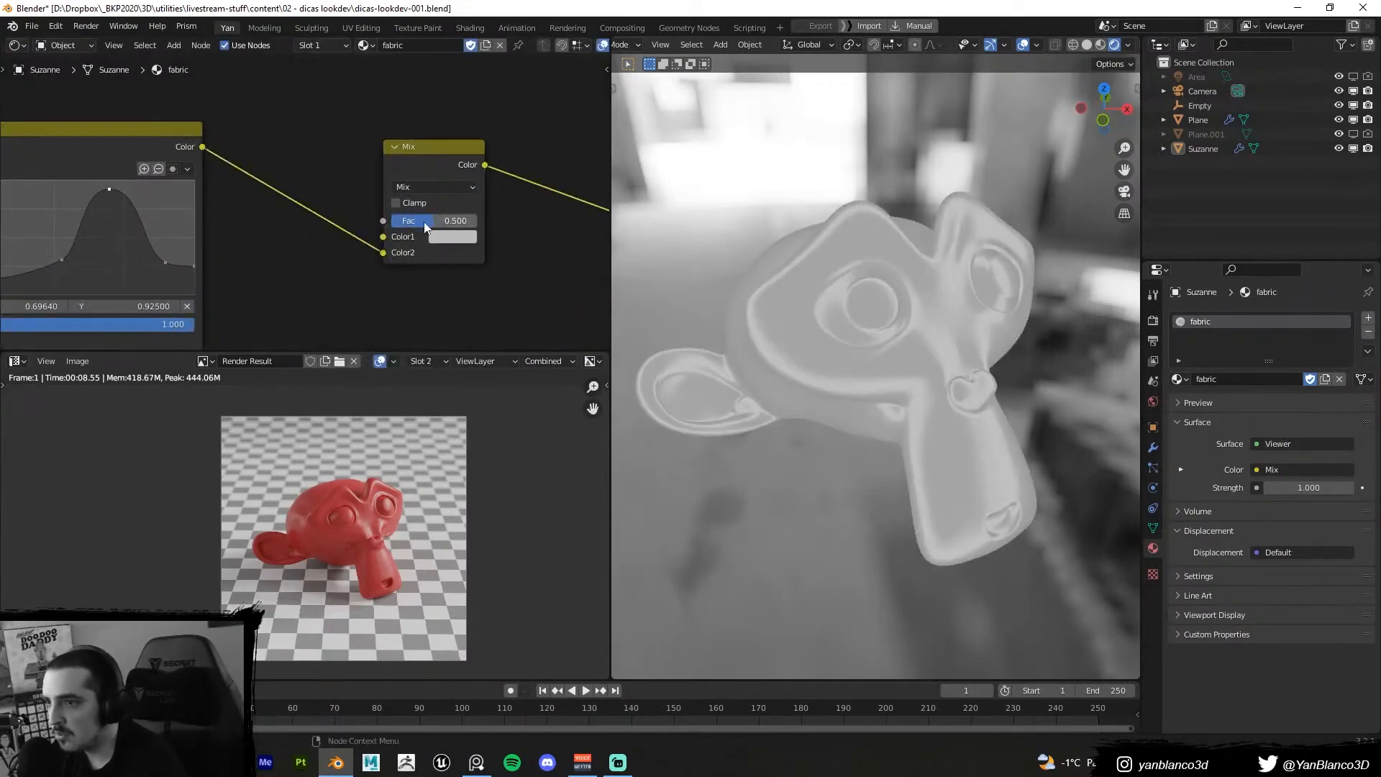
{"action": "left_click", "coordinate": [432, 187]}
{"action": "left_click", "coordinate": [414, 355]}
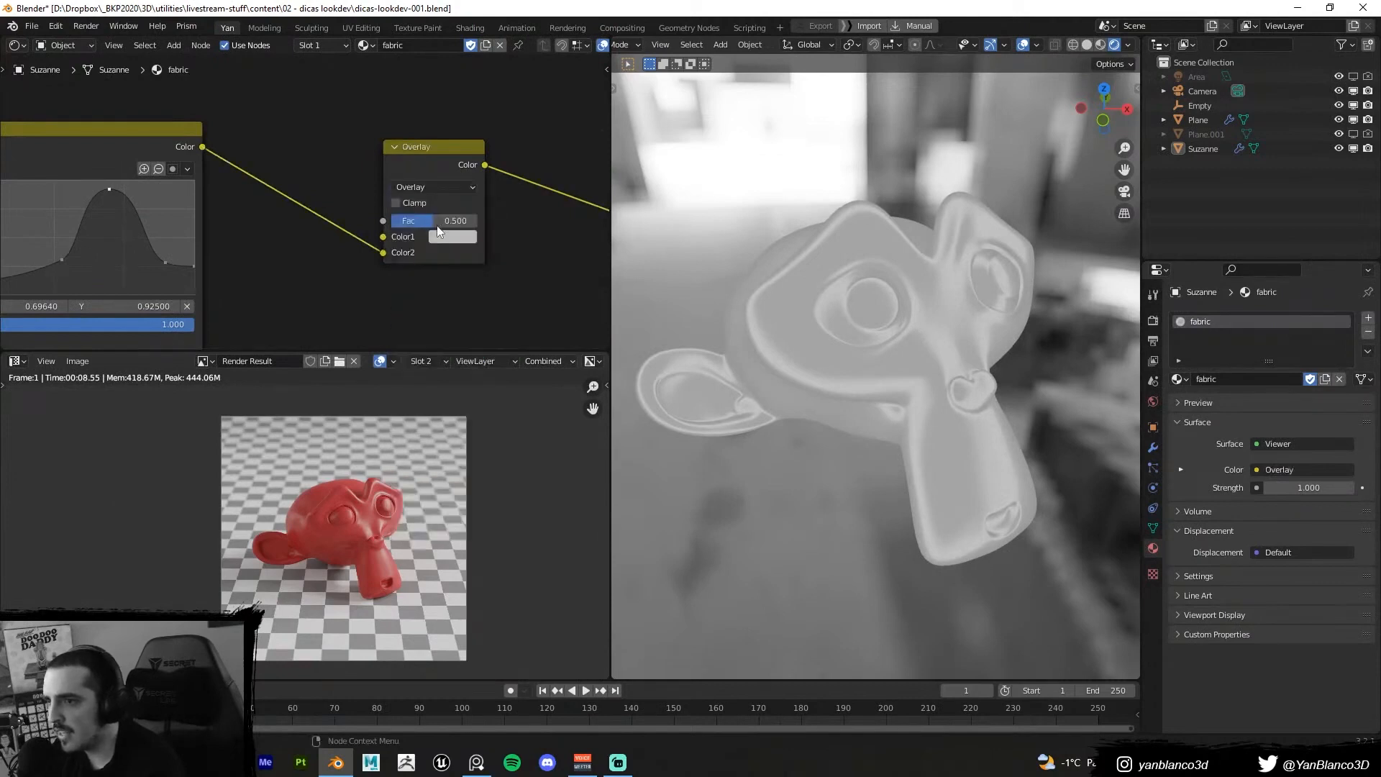
Set the Overlay node's Color1 to red and its Fac to 1.000, and reposition the node
{"action": "left_click", "coordinate": [459, 238]}
{"action": "left_click", "coordinate": [498, 118]}
{"action": "left_click_drag", "start_coordinate": [412, 147], "coordinate": [459, 149]}
{"action": "left_click_drag", "start_coordinate": [479, 223], "coordinate": [524, 223]}
{"action": "left_click_drag", "start_coordinate": [490, 154], "coordinate": [412, 171]}
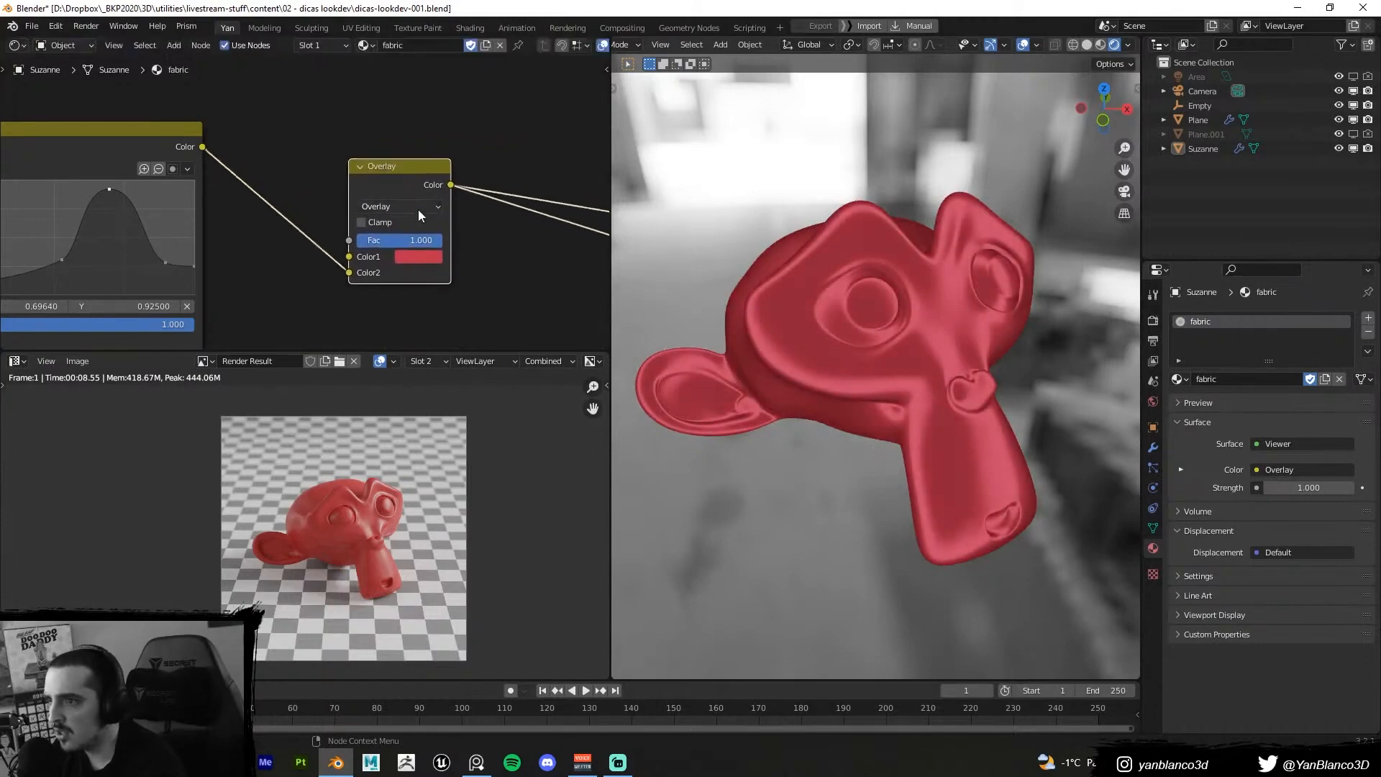
Preview the Diffuse BSDF fed by the red Overlay node and examine Suzanne's sheen from her other side
{"action": "middle_click_drag", "start_coordinate": [410, 246], "coordinate": [180, 227]}
{"action": "scroll", "coordinate": [215, 221], "scroll_direction": "down", "scroll_amount": 3}
{"action": "left_click", "coordinate": [414, 174], "text": "ctrl+shift"}
{"action": "middle_click_drag", "start_coordinate": [925, 353], "coordinate": [792, 363]}
{"action": "scroll", "coordinate": [350, 260], "scroll_direction": "down", "scroll_amount": 4}
{"action": "scroll", "coordinate": [483, 212], "scroll_direction": "down", "scroll_amount": 5}
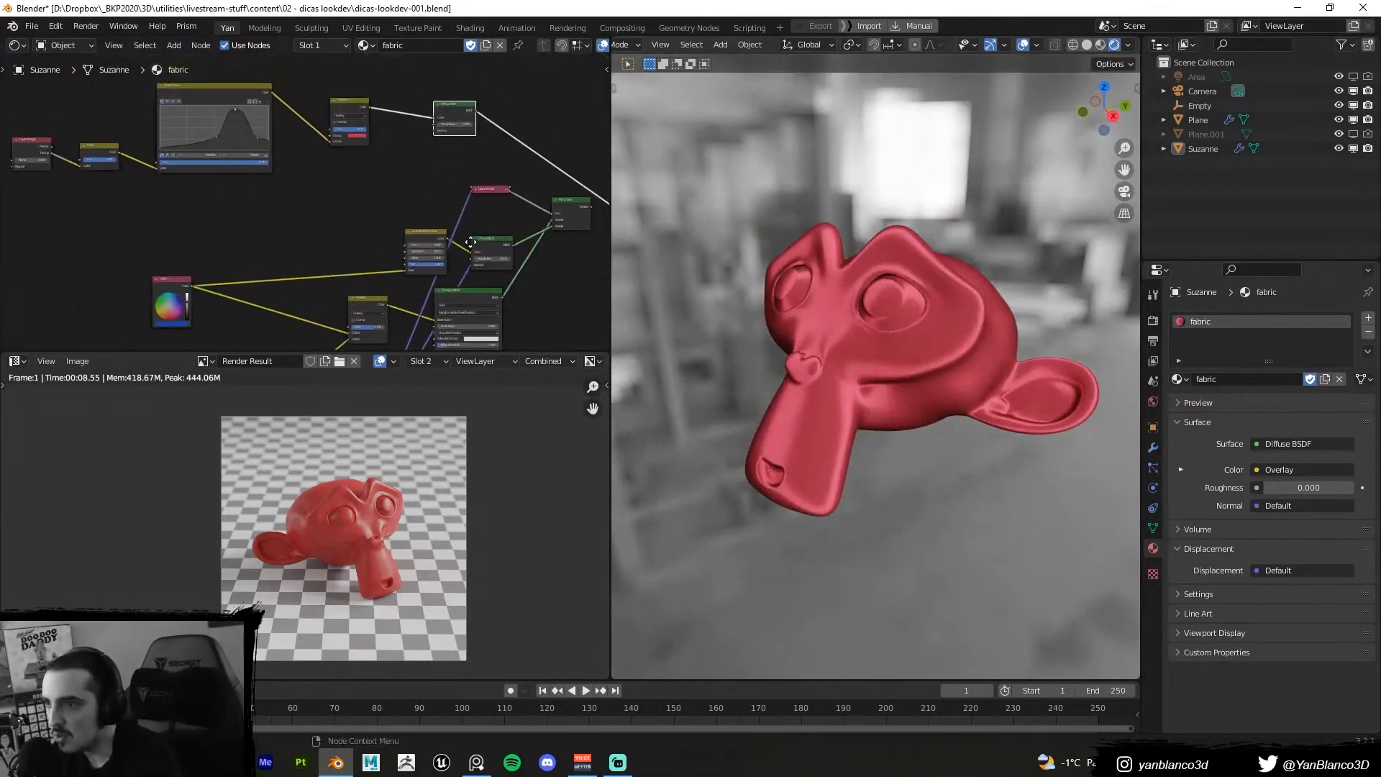